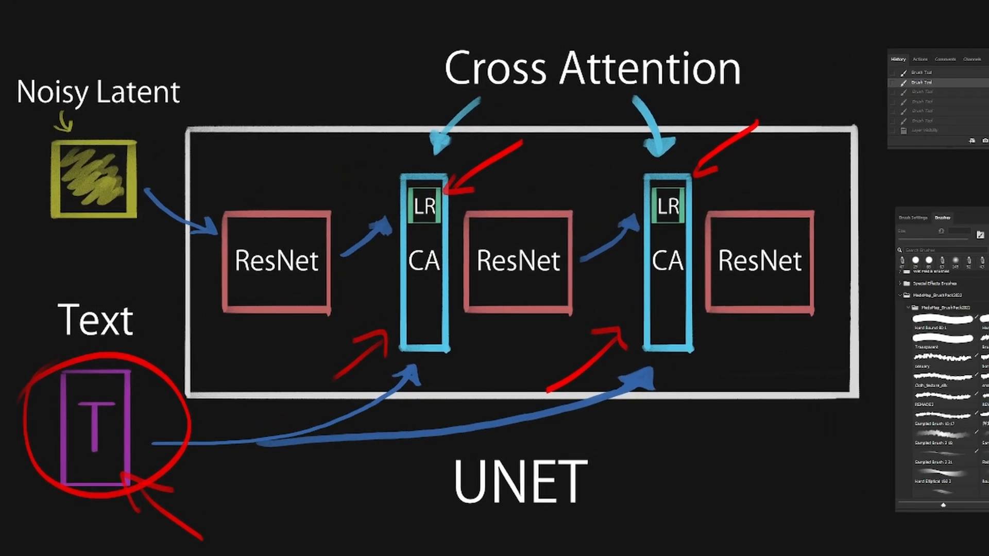
Step: Circle the three ResNet blocks and the Noisy Latent square in red on the UNET diagram
{"action": "left_click_drag", "start_coordinate": [325, 227], "coordinate": [309, 215]}
{"action": "left_click_drag", "start_coordinate": [577, 222], "coordinate": [561, 206]}
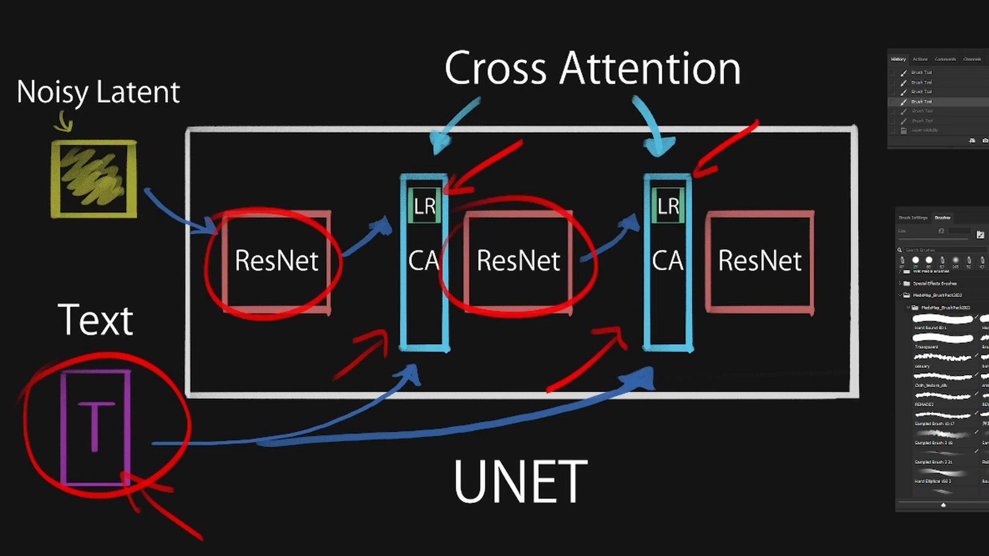
{"action": "left_click_drag", "start_coordinate": [811, 226], "coordinate": [736, 205]}
{"action": "left_click_drag", "start_coordinate": [67, 120], "coordinate": [28, 149]}
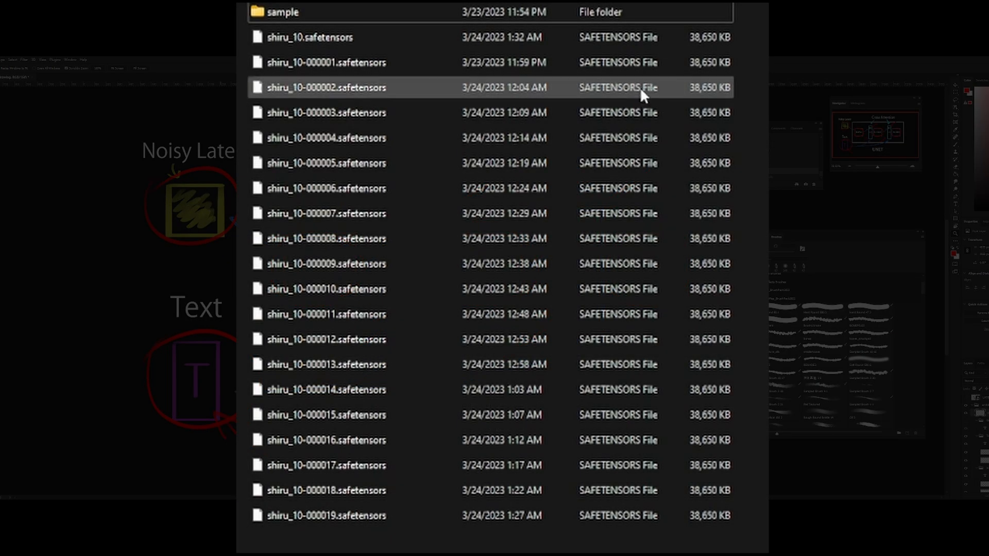
{"action": "left_click_drag", "start_coordinate": [761, 550], "coordinate": [622, 35]}
{"action": "left_click", "coordinate": [750, 262]}
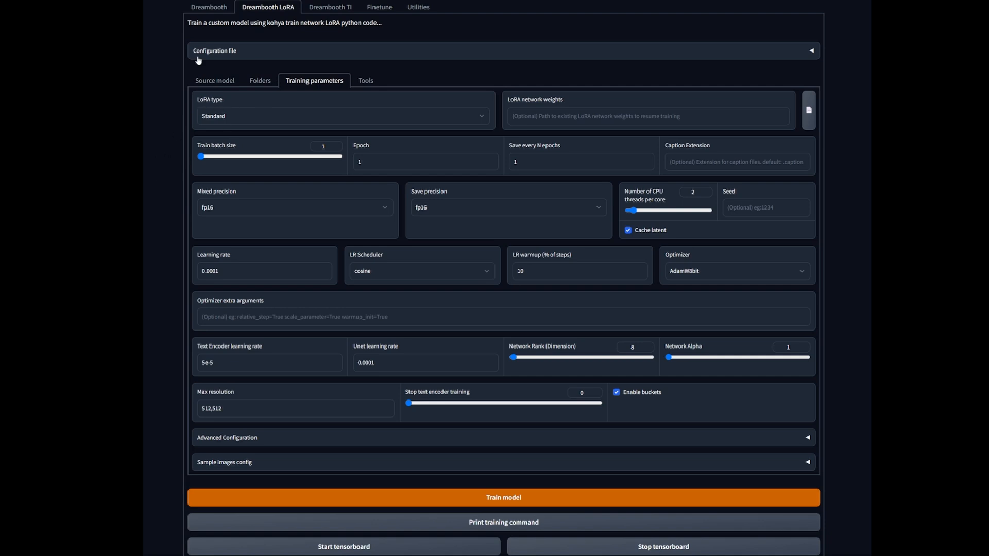
{"action": "left_click_drag", "start_coordinate": [160, 35], "coordinate": [260, 189]}
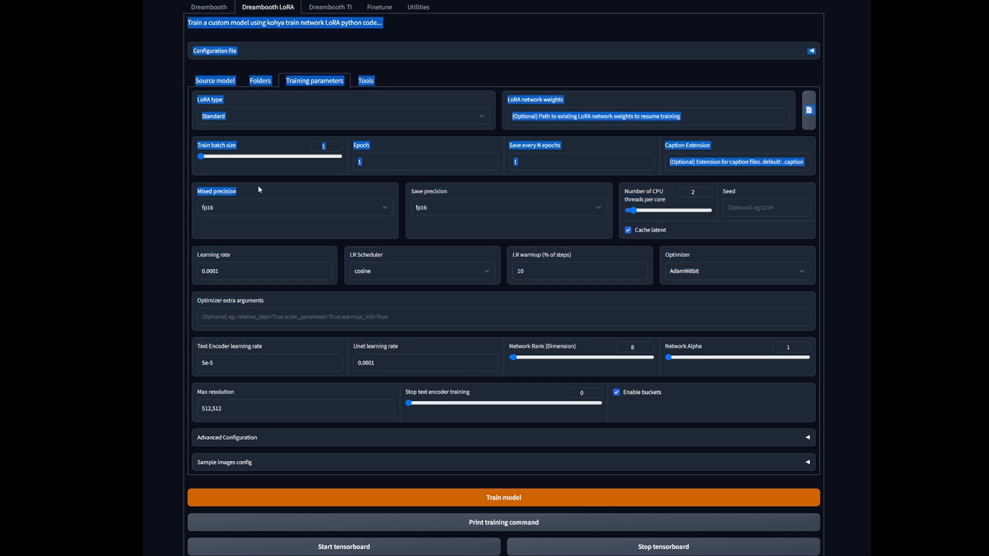
{"action": "left_click", "coordinate": [158, 227]}
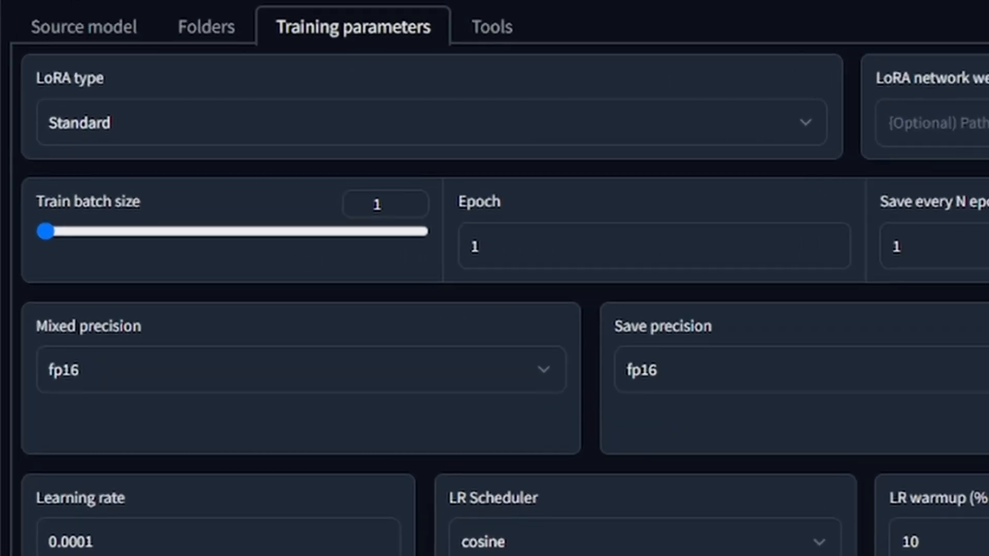
Step: Try the LyCORIS/LoCon LoRA type and examine its convolution rank and alpha settings
{"action": "left_click", "coordinate": [116, 124]}
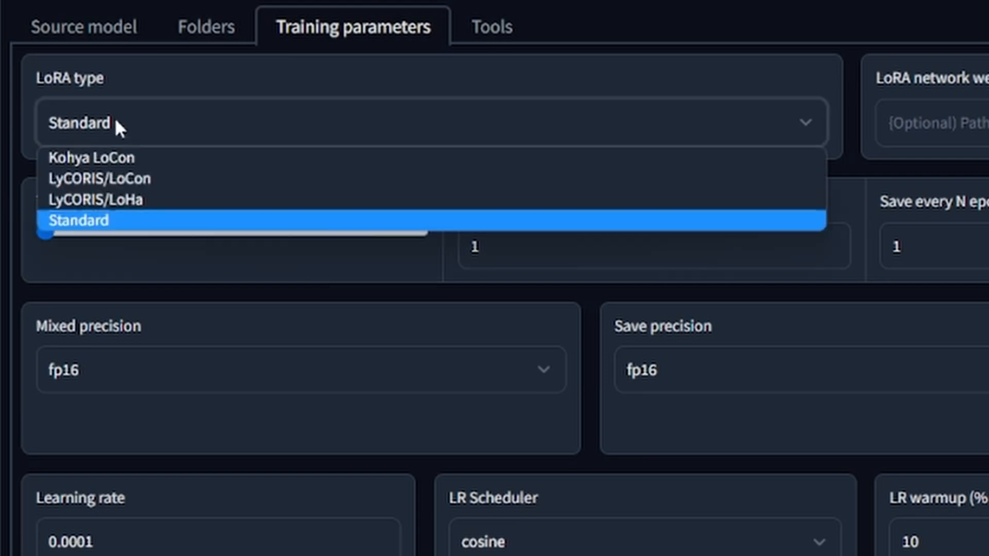
{"action": "left_click", "coordinate": [125, 214]}
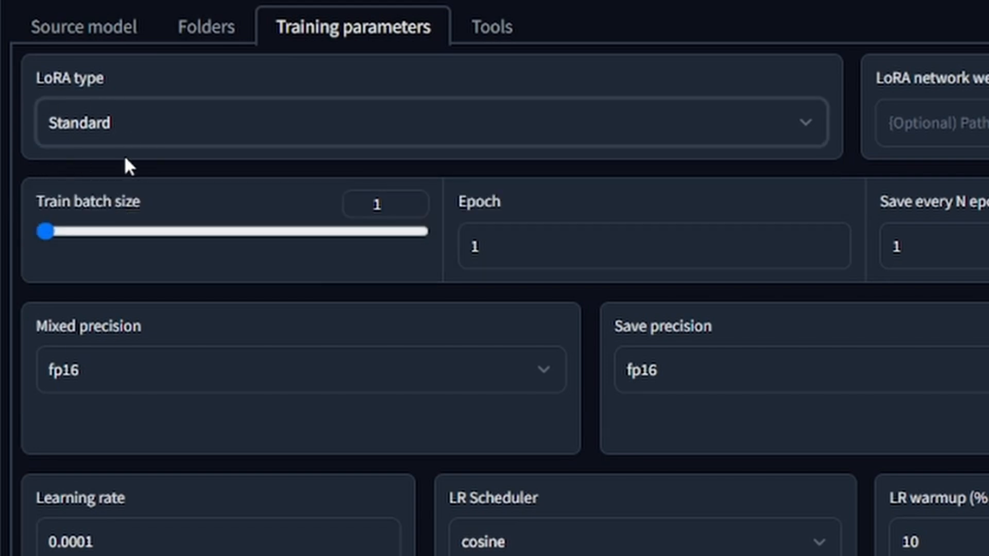
{"action": "left_click", "coordinate": [99, 123]}
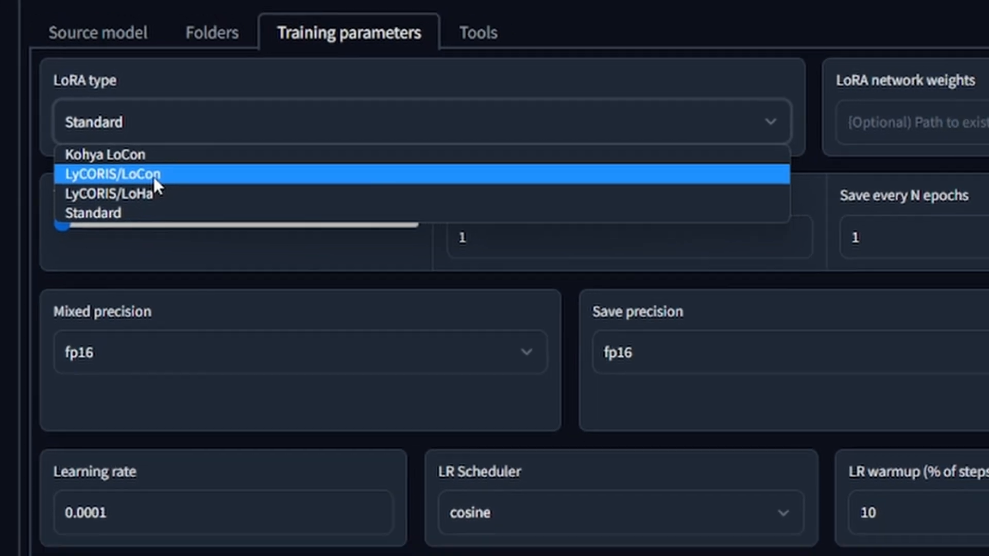
{"action": "left_click", "coordinate": [147, 179]}
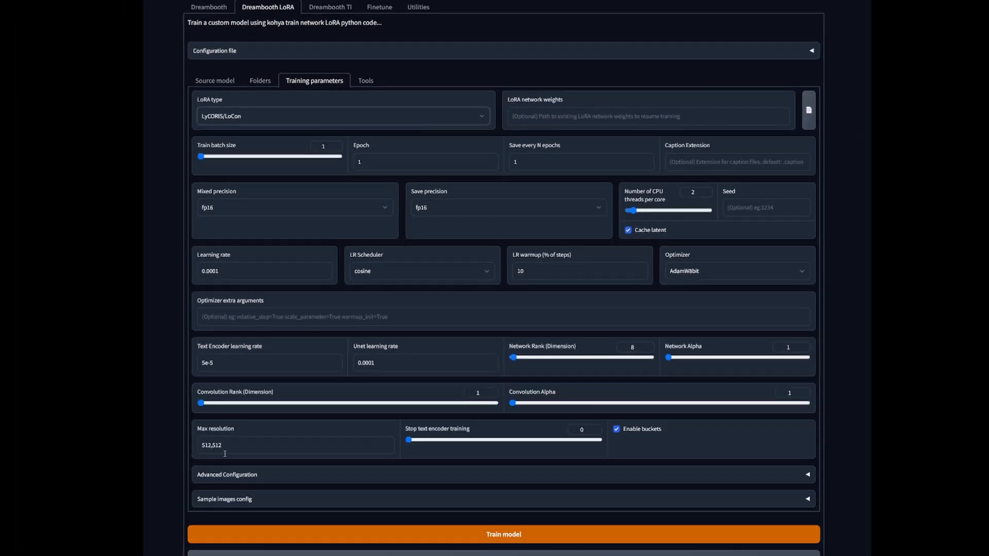
{"action": "scroll", "coordinate": [202, 351], "scroll_direction": "down", "scroll_amount": 1}
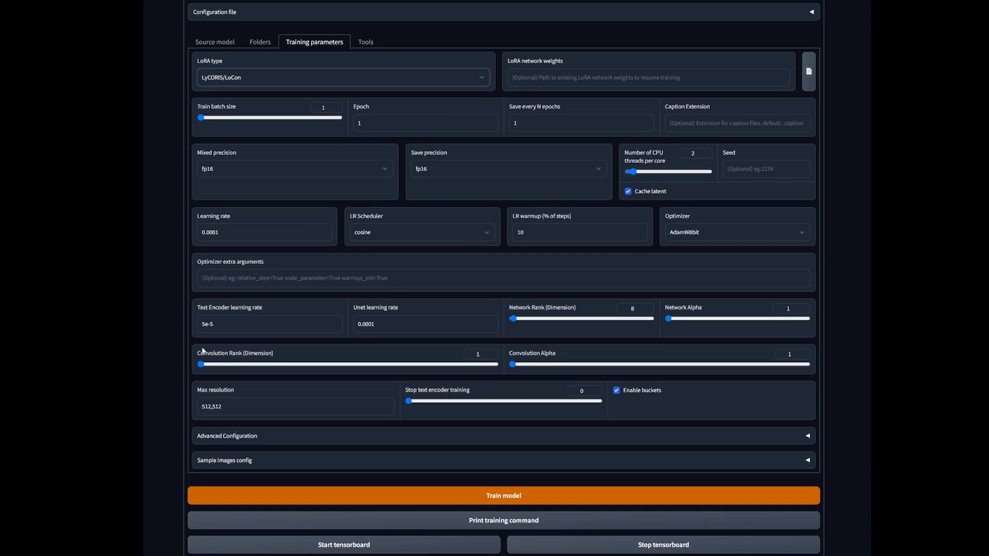
{"action": "left_click_drag", "start_coordinate": [200, 354], "coordinate": [643, 353]}
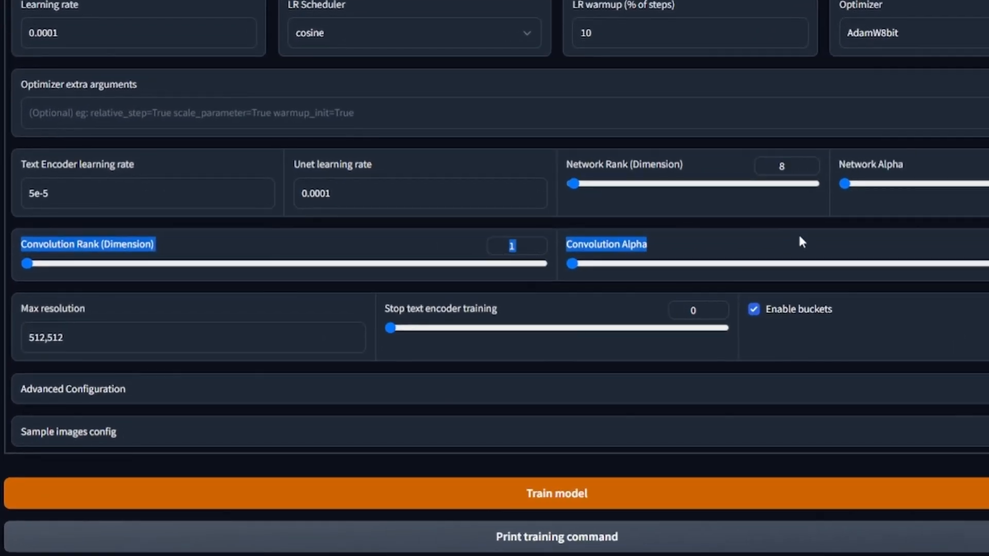
{"action": "left_click", "coordinate": [165, 245]}
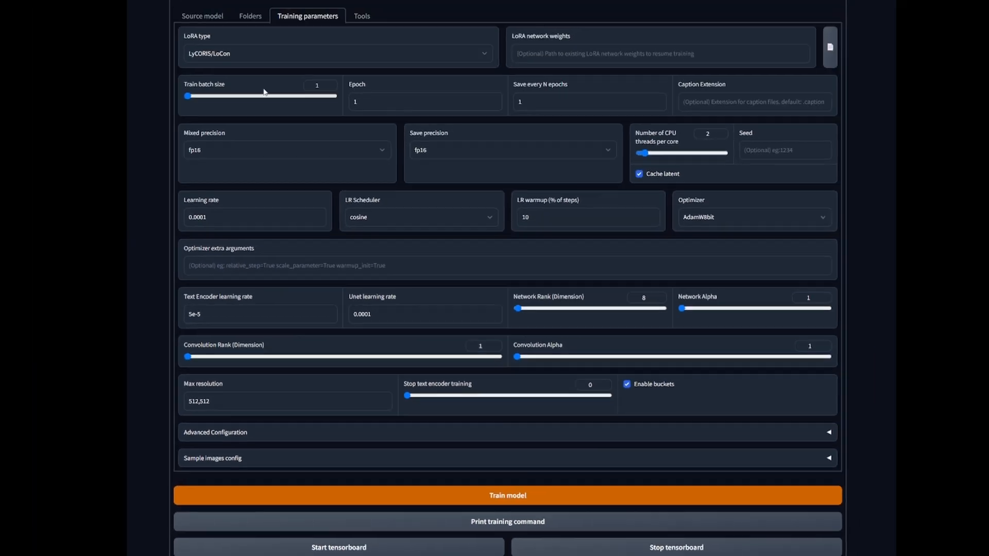
Step: Set the LoRA type to LyCORIS/LoHa in the training parameters
{"action": "left_click", "coordinate": [255, 77]}
{"action": "left_click", "coordinate": [256, 110]}
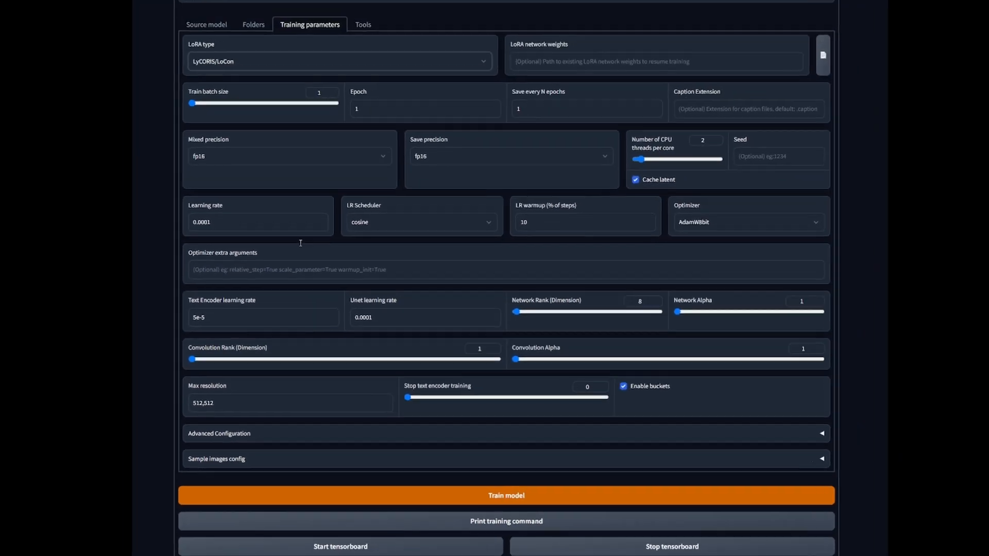
{"action": "left_click", "coordinate": [249, 76]}
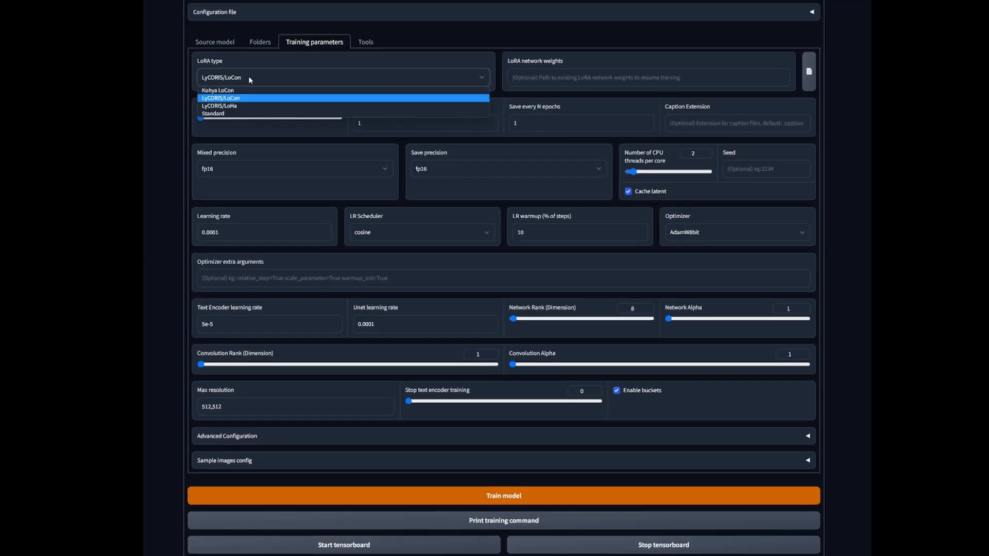
{"action": "left_click", "coordinate": [198, 140]}
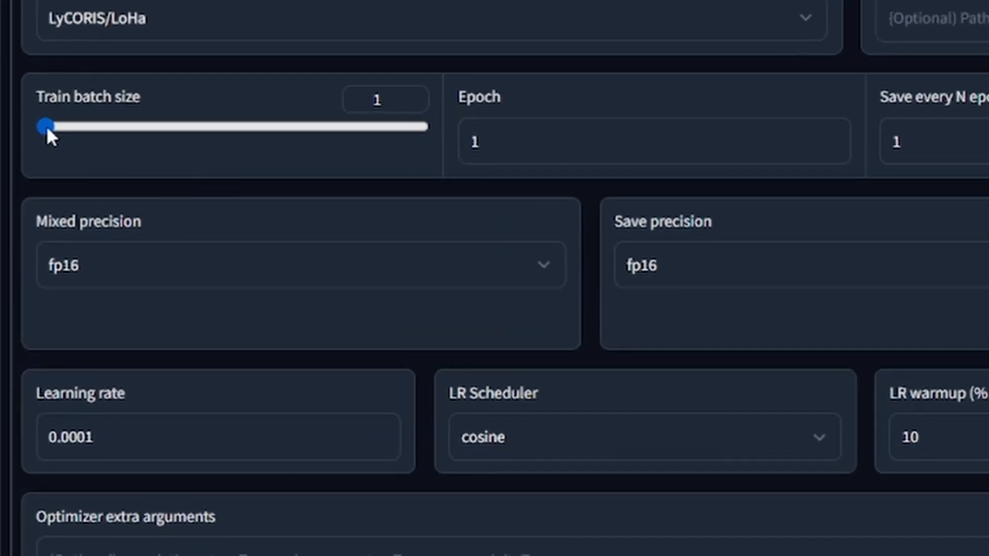
Step: Set the train batch size to 6 and the number of epochs to 20
{"action": "left_click_drag", "start_coordinate": [46, 128], "coordinate": [78, 132]}
{"action": "left_click", "coordinate": [549, 146]}
{"action": "key", "text": "ctrl+a"}
{"action": "type", "text": "20"}
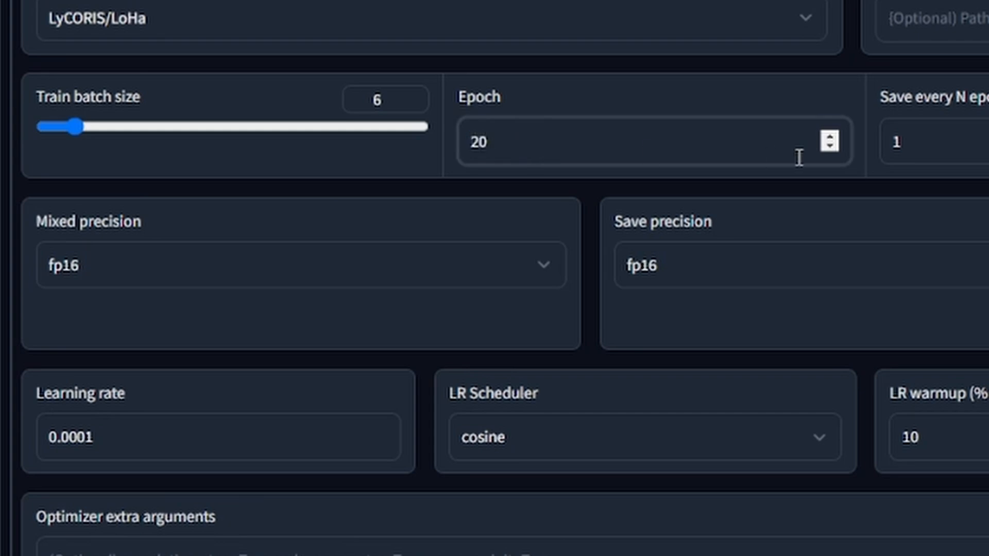
Step: Set both the mixed precision and the save precision to bf16
{"action": "left_click", "coordinate": [286, 265]}
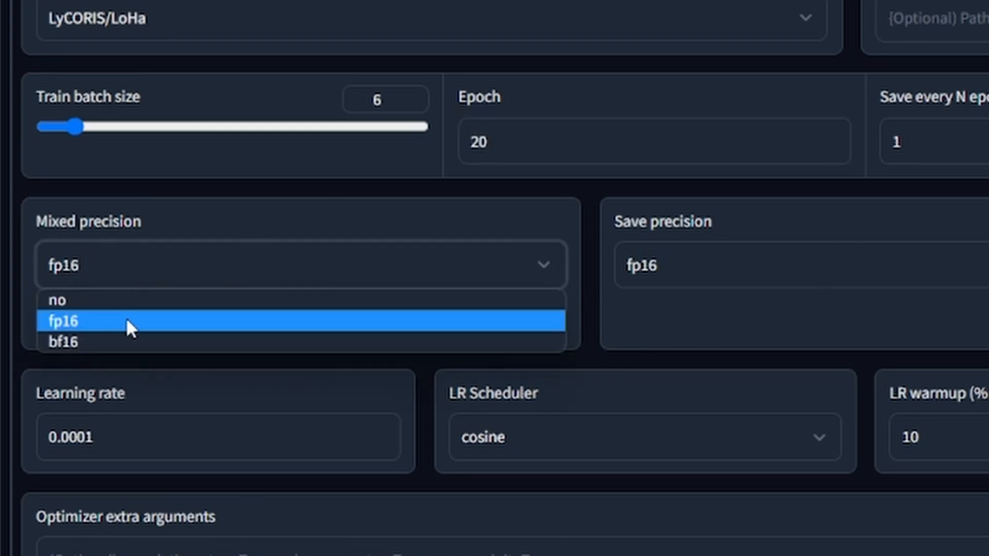
{"action": "left_click", "coordinate": [89, 340]}
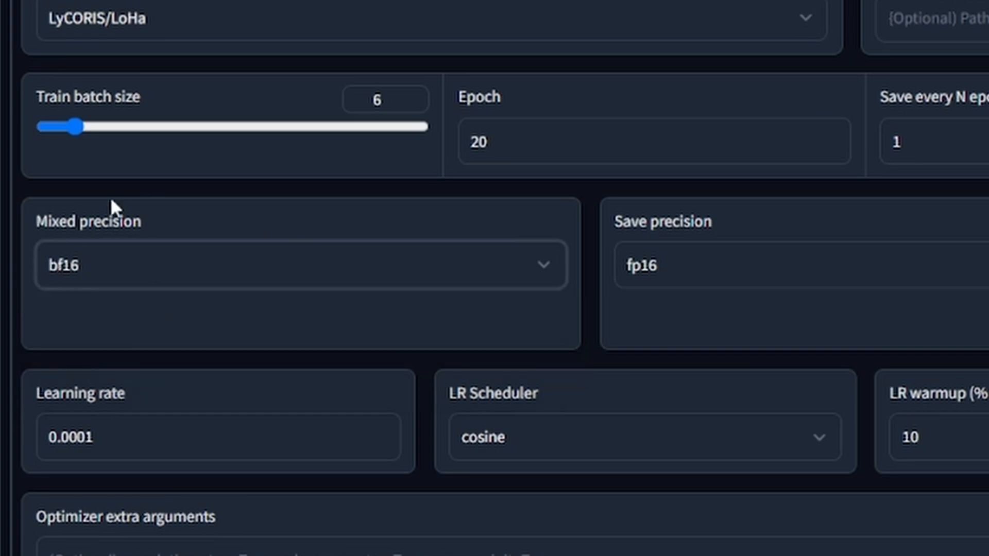
{"action": "left_click", "coordinate": [737, 276]}
{"action": "left_click", "coordinate": [706, 341]}
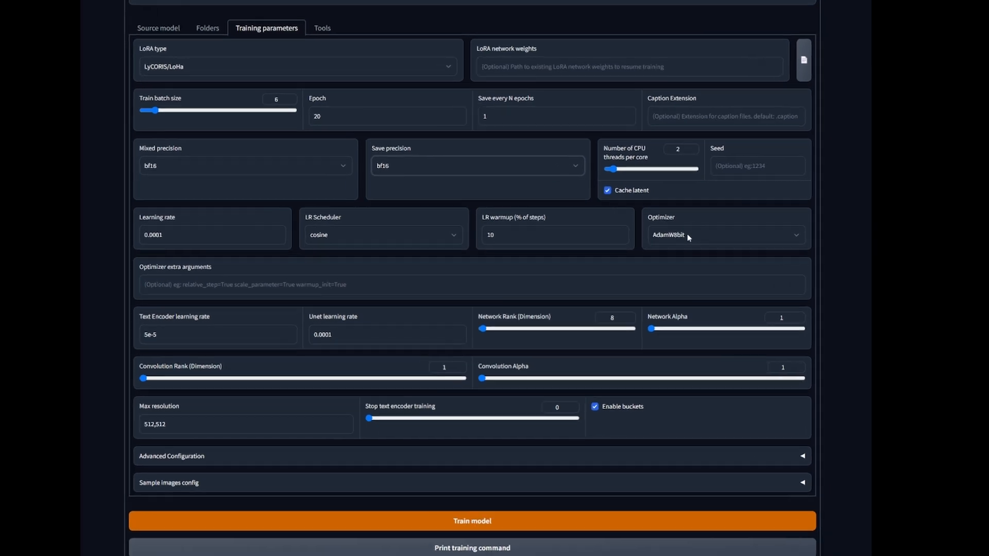
Step: Compare the AdamW8bit and DAdaptation optimizers, ending with DAdaptation selected
{"action": "left_click", "coordinate": [701, 234]}
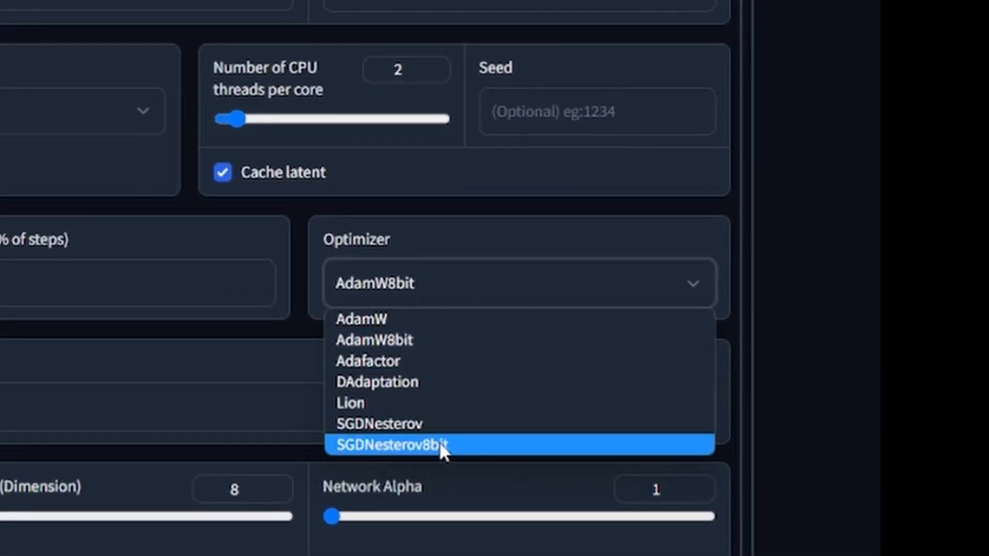
{"action": "left_click", "coordinate": [426, 385]}
{"action": "left_click", "coordinate": [405, 296]}
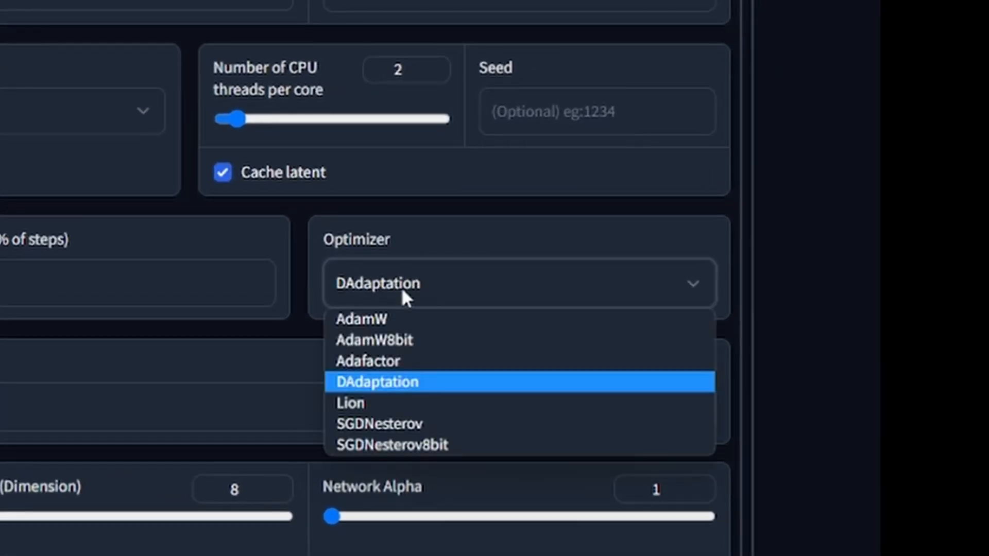
{"action": "left_click", "coordinate": [399, 343]}
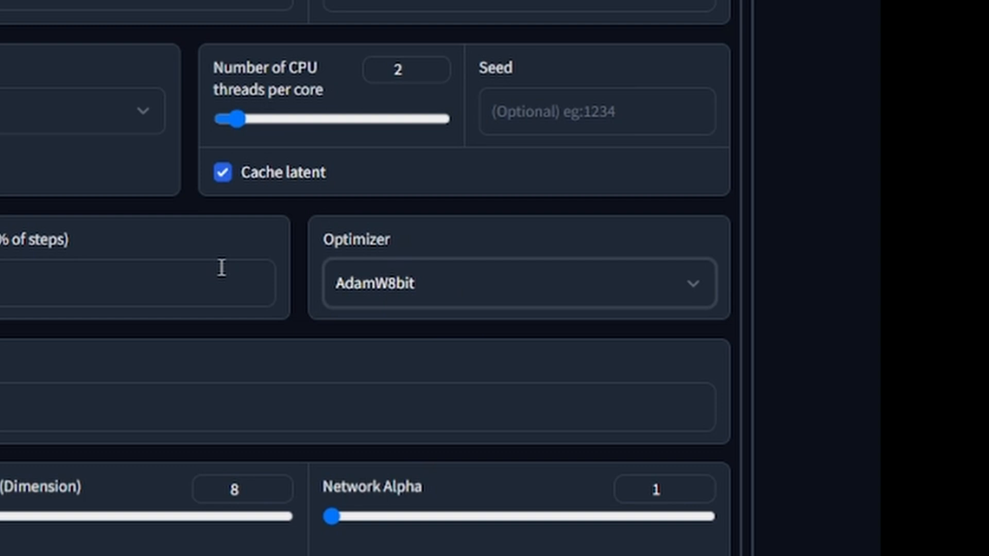
{"action": "left_click", "coordinate": [379, 271]}
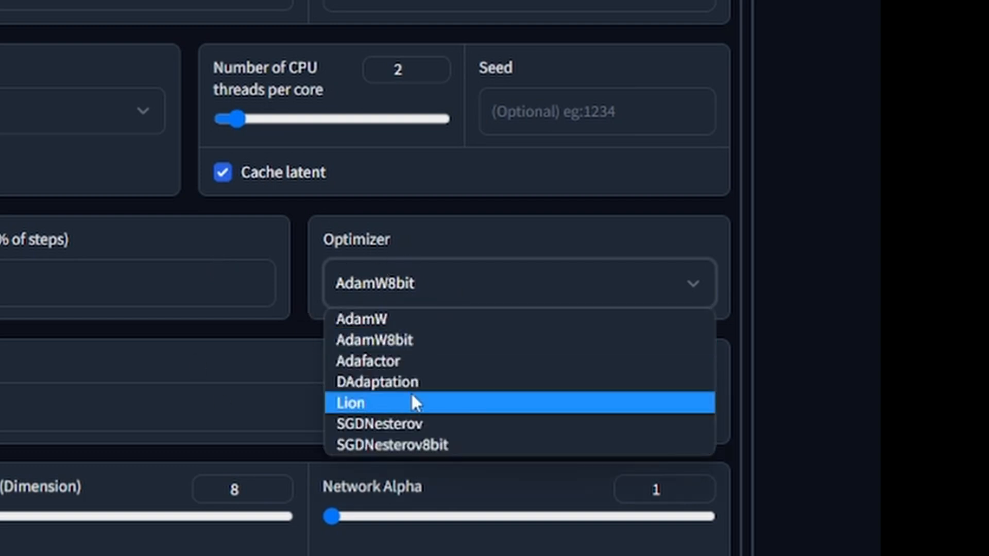
{"action": "left_click", "coordinate": [415, 384]}
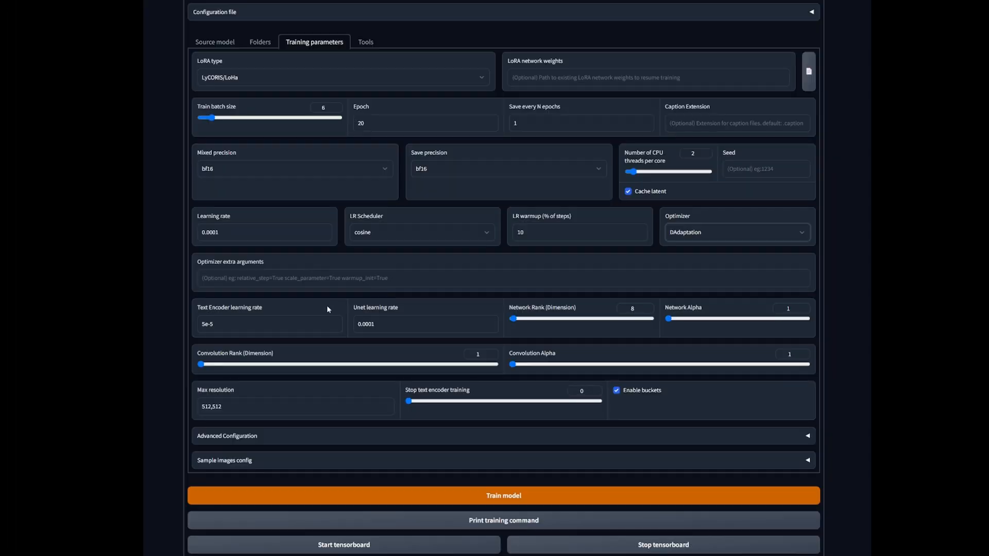
{"action": "left_click_drag", "start_coordinate": [265, 307], "coordinate": [203, 307]}
{"action": "left_click", "coordinate": [204, 308]}
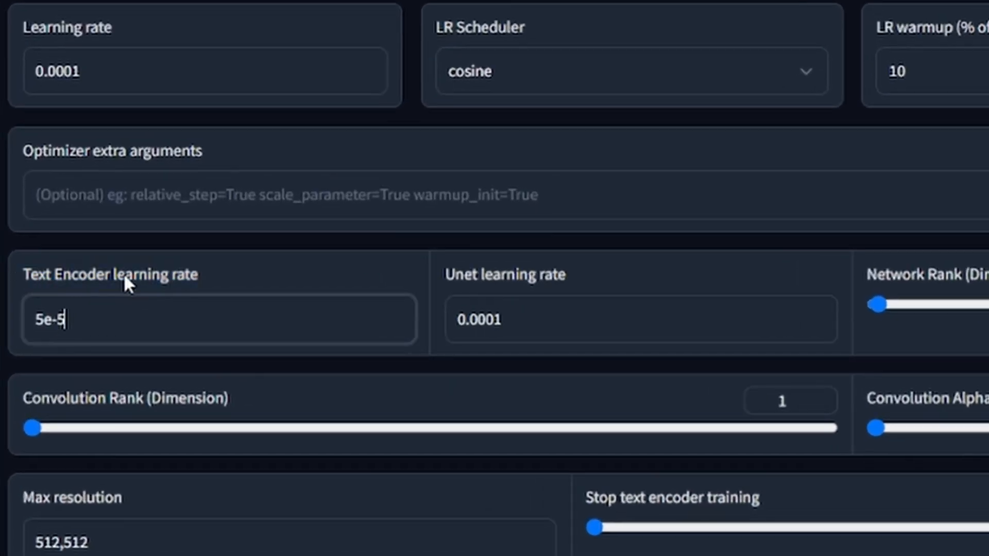
{"action": "mouse_move", "coordinate": [437, 275]}
{"action": "left_mouse_down"}
{"action": "mouse_move", "coordinate": [555, 275]}
{"action": "mouse_move", "coordinate": [432, 274]}
{"action": "left_mouse_up"}
{"action": "left_click", "coordinate": [580, 277]}
{"action": "left_click", "coordinate": [327, 283]}
{"action": "left_click", "coordinate": [34, 274]}
Step: Set the learning rate and Unet learning rate to 1, and the text encoder learning rate to 0.5
{"action": "left_click_drag", "start_coordinate": [184, 78], "coordinate": [13, 143]}
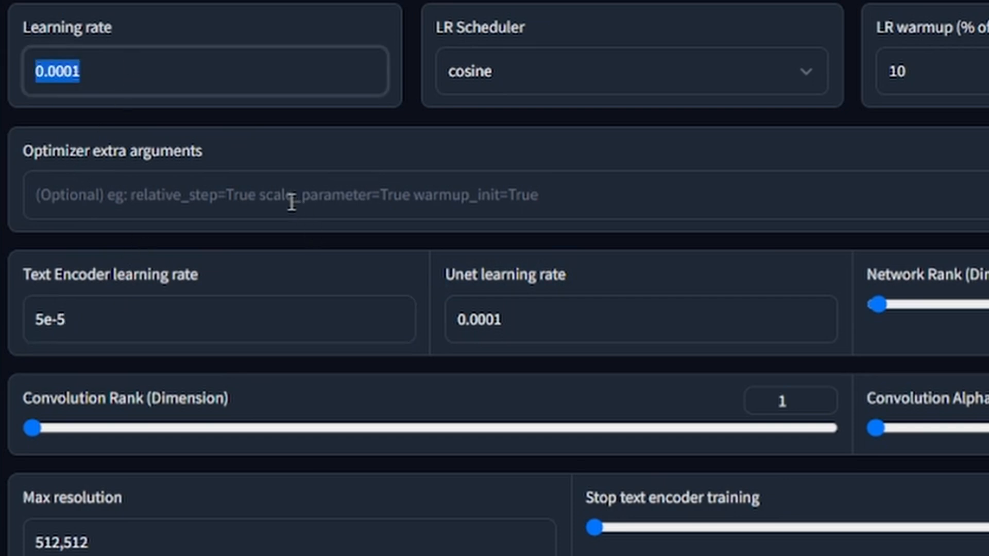
{"action": "type", "text": "1"}
{"action": "left_click_drag", "start_coordinate": [555, 327], "coordinate": [439, 364]}
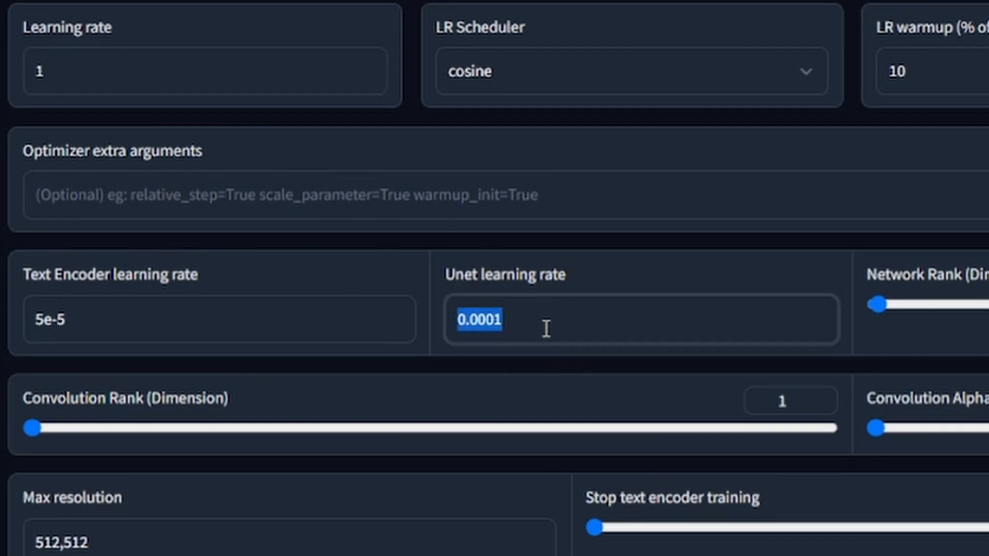
{"action": "type", "text": "1"}
{"action": "triple_click", "coordinate": [170, 337]}
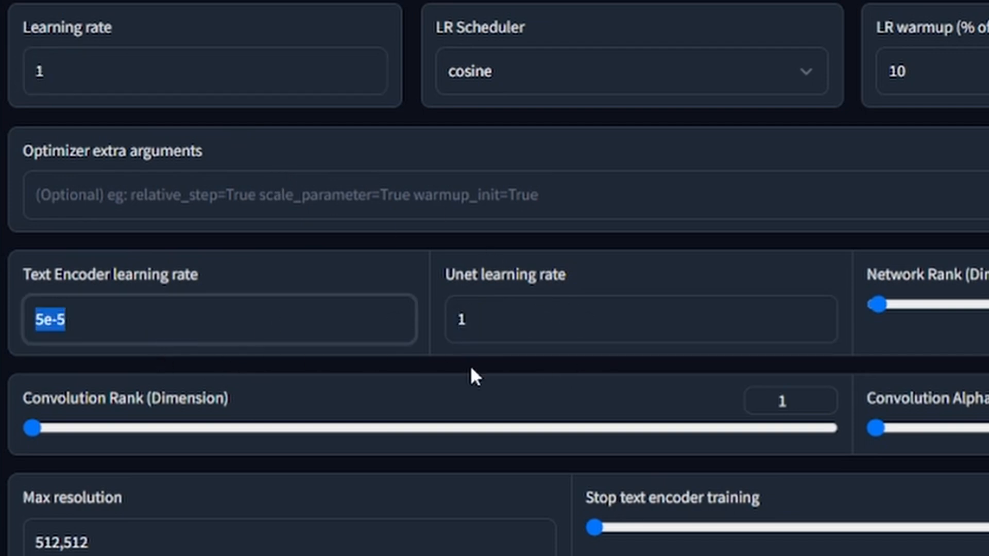
{"action": "type", "text": "0.5"}
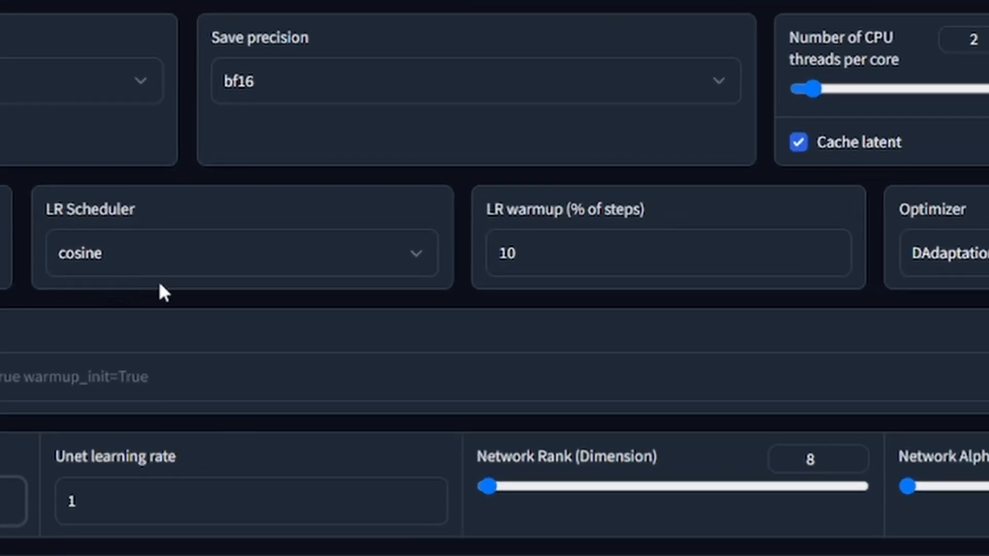
Step: Compare the polynomial and constant LR schedulers, ending with cosine selected
{"action": "left_click", "coordinate": [152, 268]}
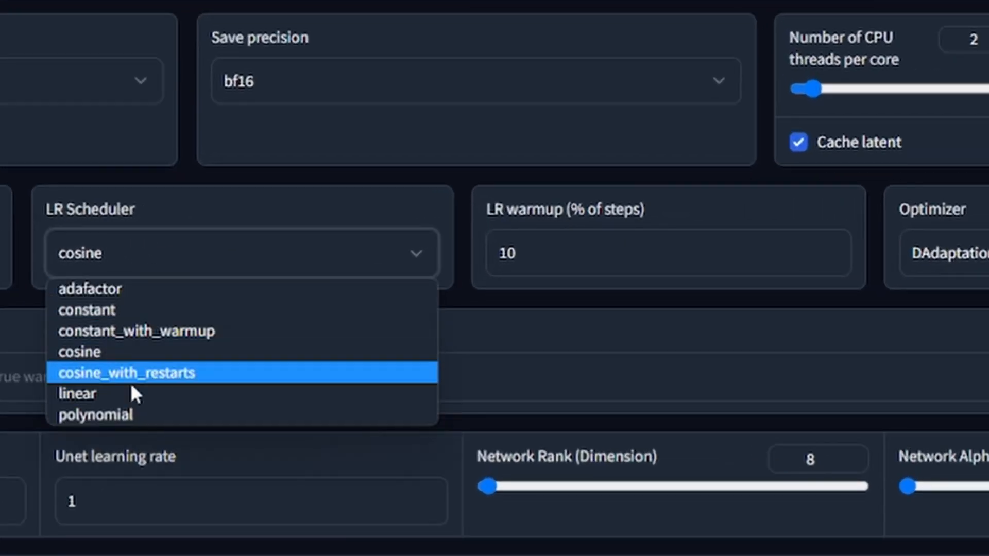
{"action": "left_click", "coordinate": [98, 310]}
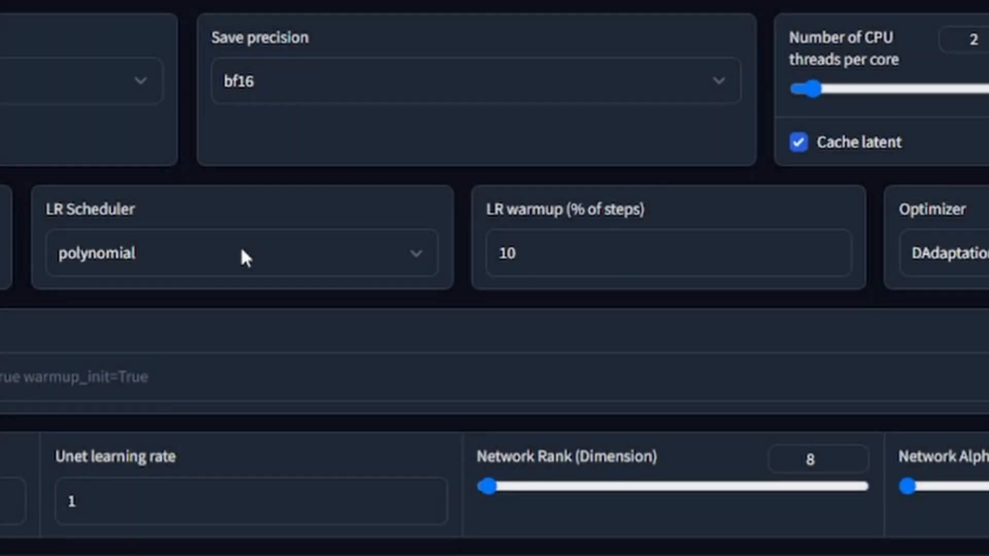
{"action": "left_click", "coordinate": [241, 250]}
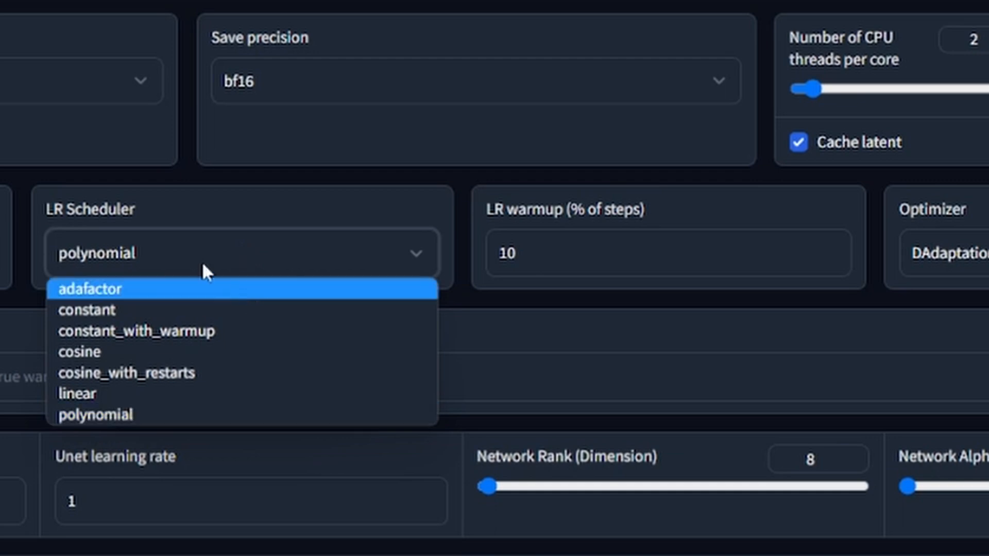
{"action": "left_click", "coordinate": [146, 310]}
{"action": "left_click", "coordinate": [142, 277]}
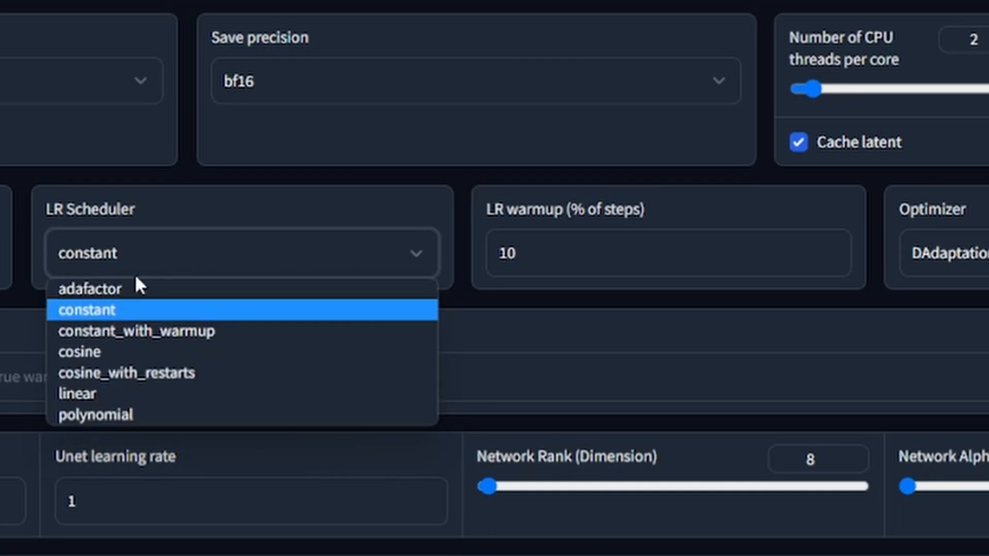
{"action": "left_click", "coordinate": [148, 413]}
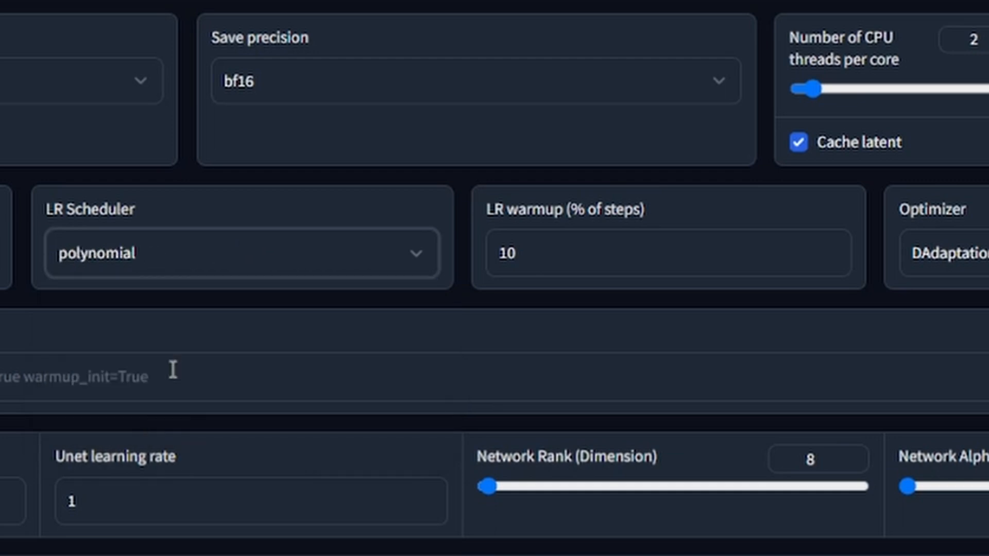
{"action": "left_click", "coordinate": [149, 258]}
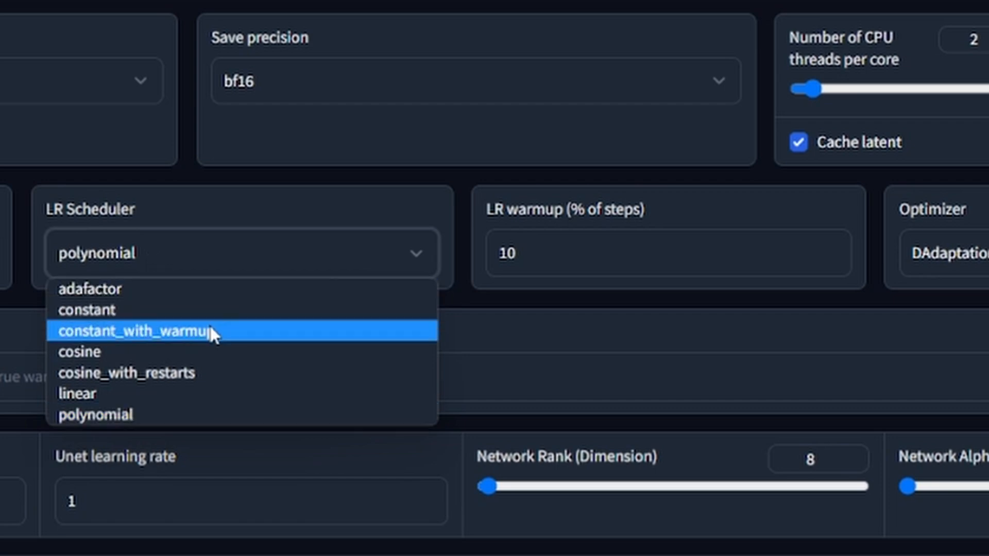
{"action": "left_click", "coordinate": [185, 352]}
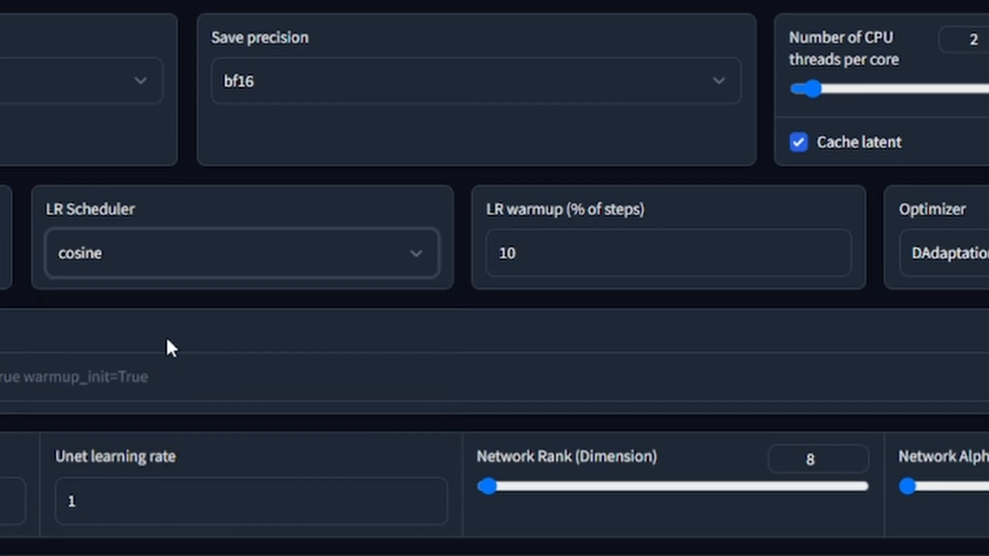
Step: Try the cosine_with_restarts LR scheduler with the DAdaptation optimizer, and return the scheduler to cosine
{"action": "left_click", "coordinate": [194, 272]}
{"action": "left_click", "coordinate": [206, 373]}
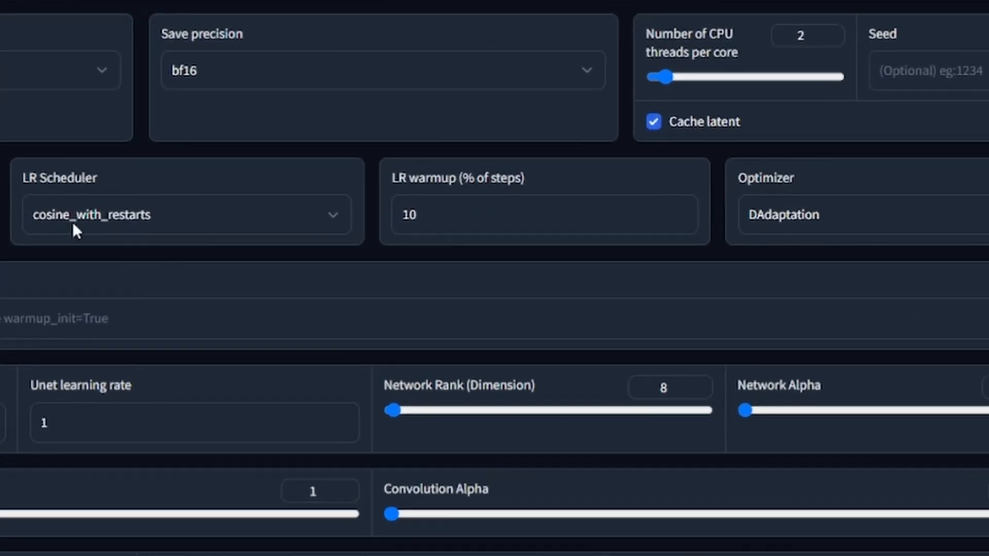
{"action": "left_click", "coordinate": [73, 223]}
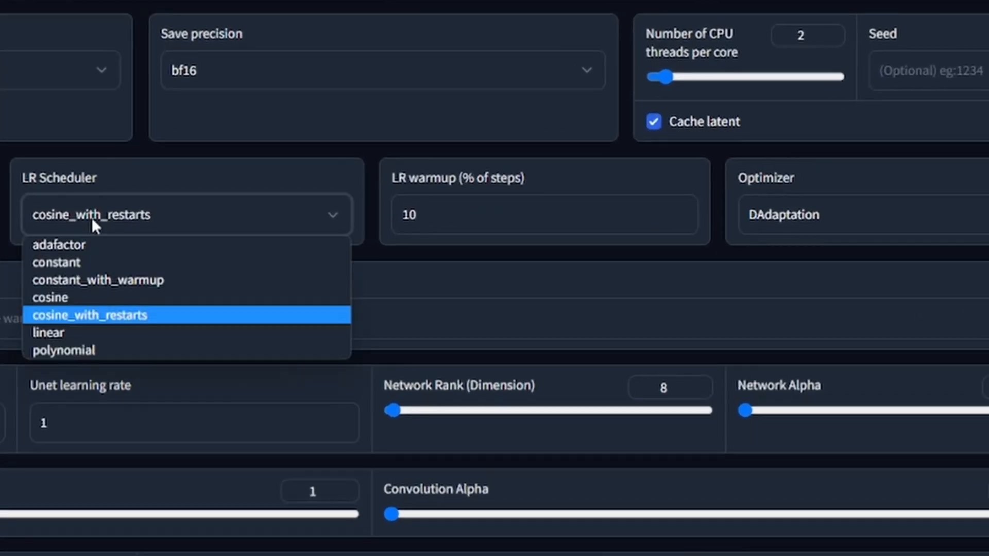
{"action": "left_click", "coordinate": [160, 315]}
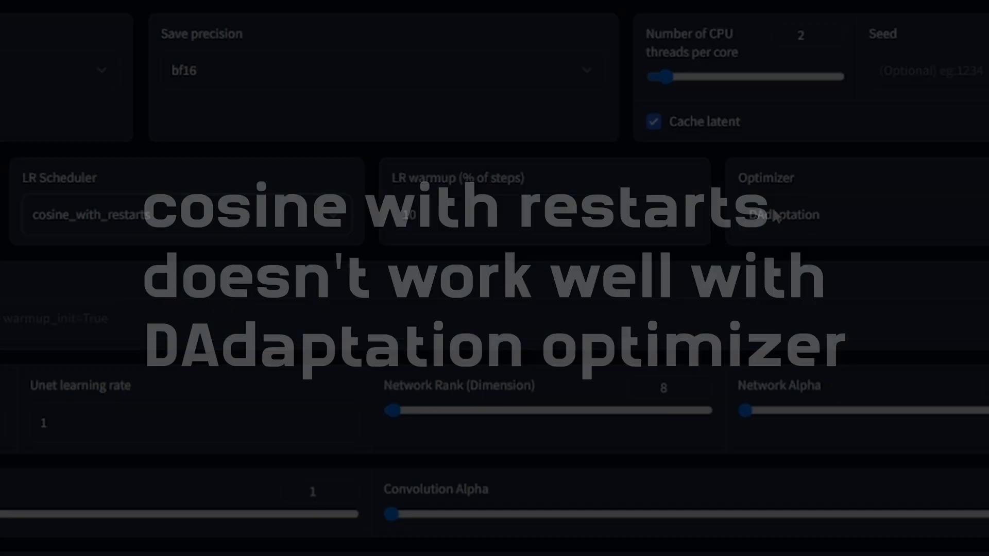
{"action": "left_click", "coordinate": [774, 215]}
{"action": "left_click", "coordinate": [804, 301]}
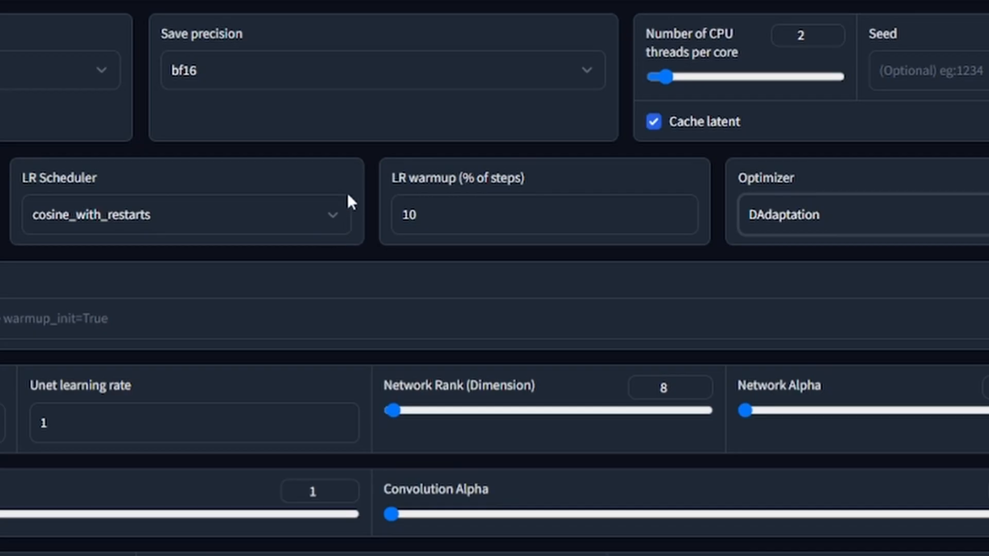
{"action": "left_click", "coordinate": [235, 201]}
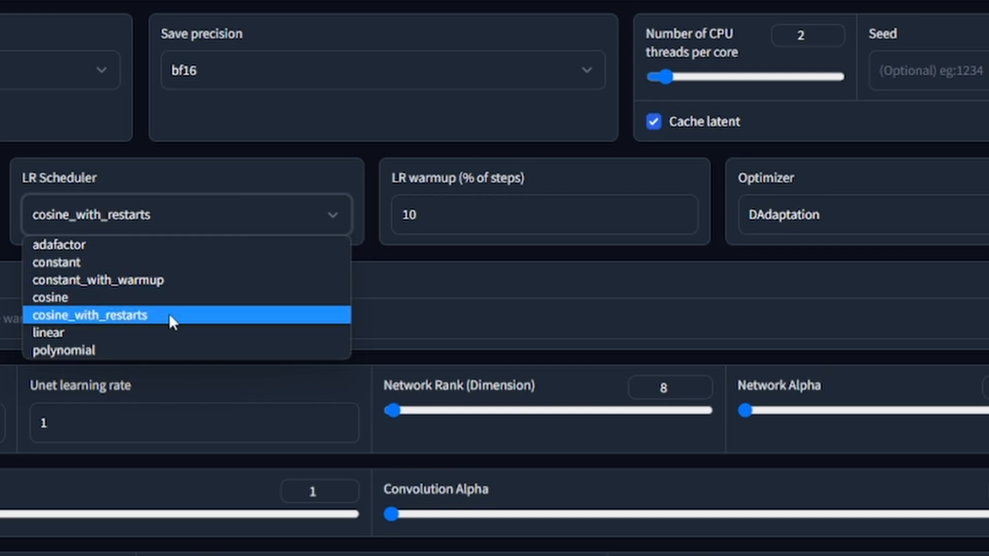
{"action": "left_click", "coordinate": [114, 299]}
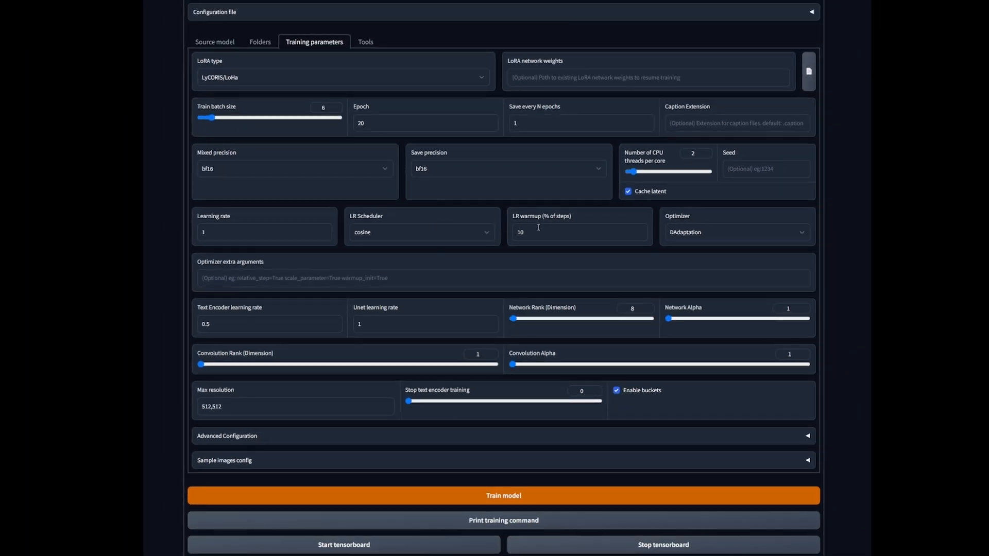
Step: Try an LR warmup of 0 with the constant and polynomial LR schedulers
{"action": "left_click_drag", "start_coordinate": [534, 231], "coordinate": [518, 219]}
{"action": "type", "text": "0"}
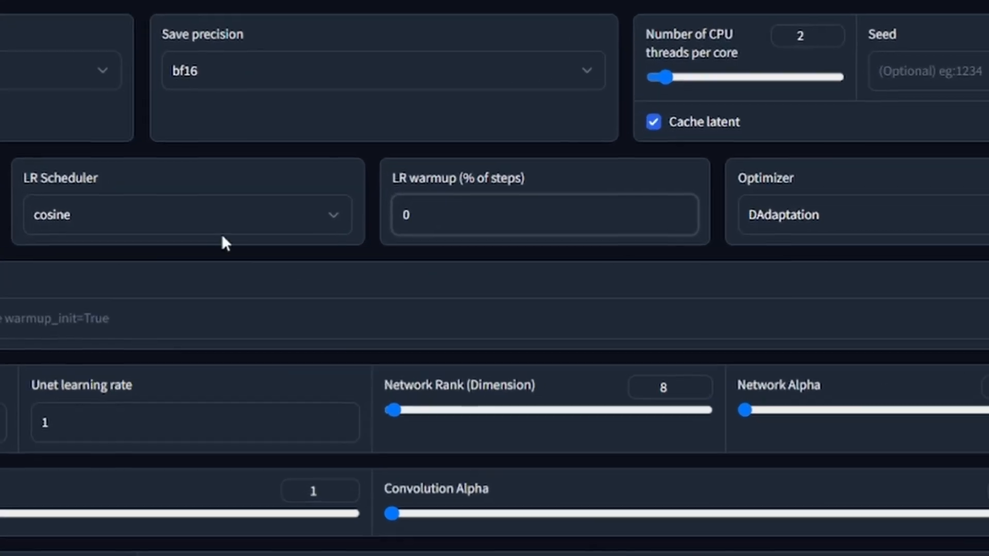
{"action": "left_click", "coordinate": [440, 236]}
{"action": "left_click", "coordinate": [204, 263]}
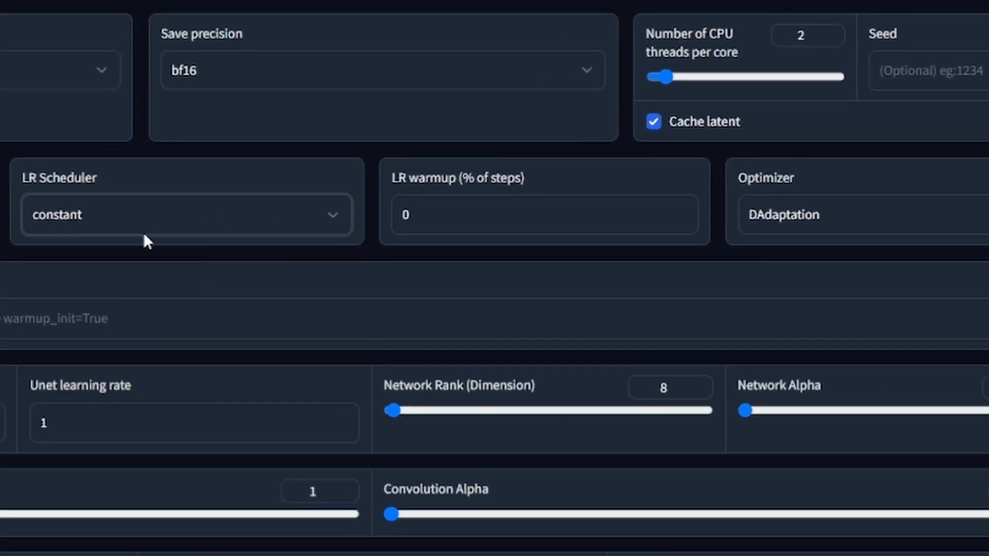
{"action": "left_click", "coordinate": [222, 219]}
{"action": "left_click", "coordinate": [101, 347]}
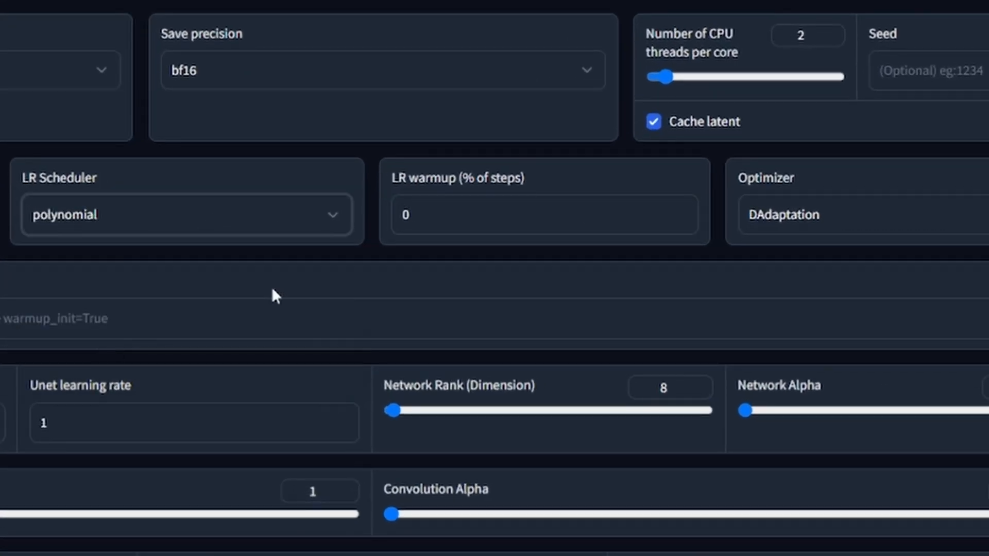
Step: Set the LR warmup to 10 percent of steps and the LR scheduler to cosine
{"action": "left_click", "coordinate": [404, 221]}
{"action": "type", "text": "1"}
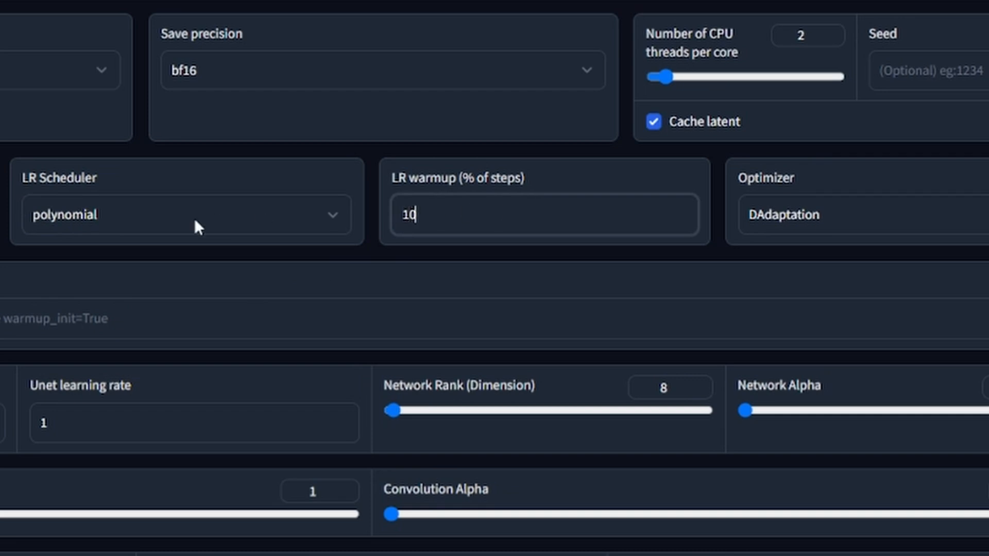
{"action": "left_click", "coordinate": [197, 226]}
{"action": "left_click", "coordinate": [169, 297]}
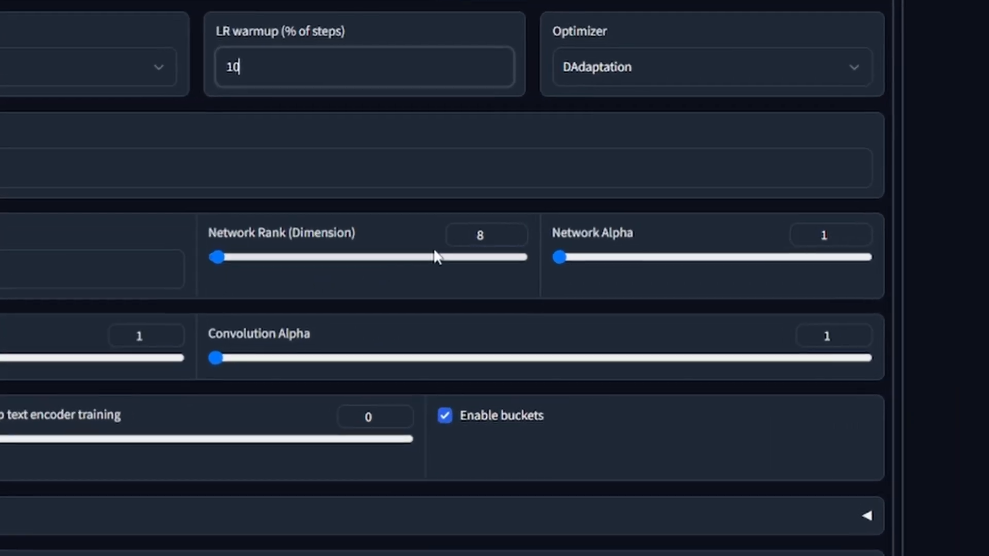
Step: Try a value of 200 for both the network rank and the network alpha
{"action": "left_click", "coordinate": [482, 235]}
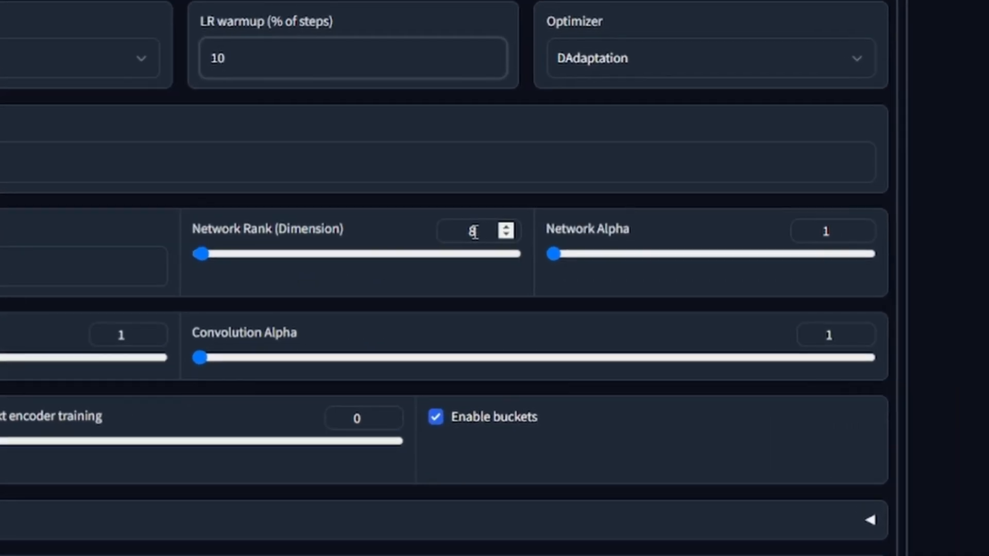
{"action": "key", "text": "BackSpace"}
{"action": "type", "text": "200"}
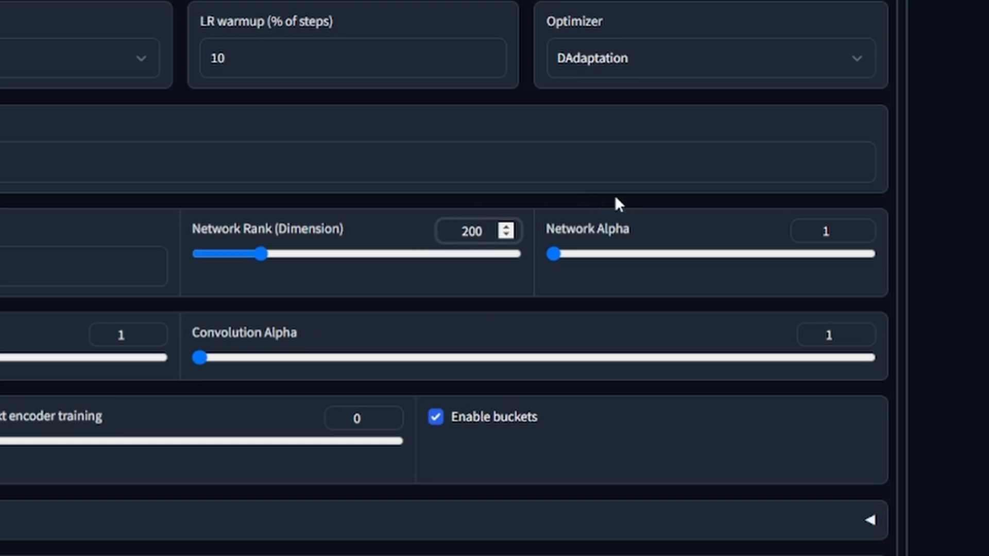
{"action": "double_click", "coordinate": [825, 229]}
{"action": "type", "text": "200"}
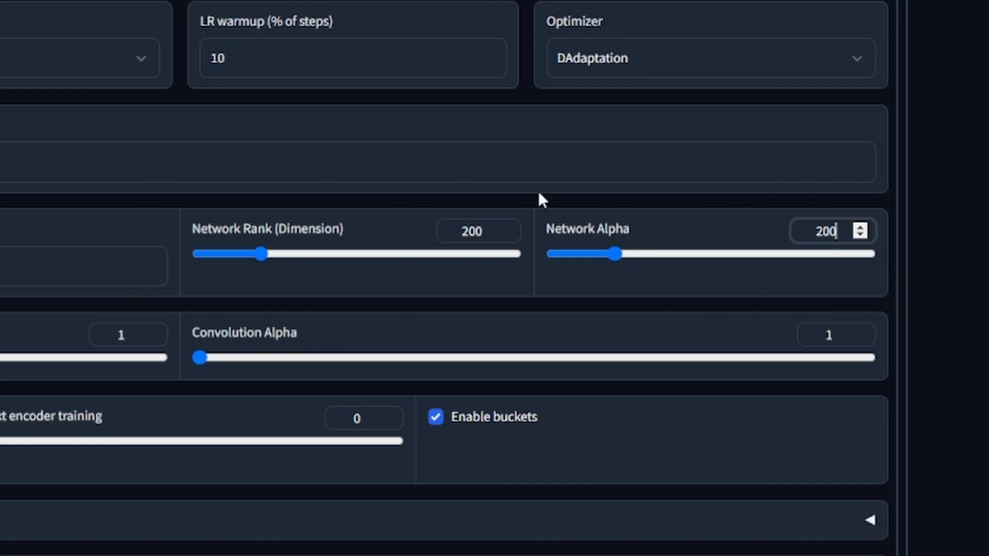
Step: Set the network rank, network alpha, convolution rank and convolution alpha all to 40
{"action": "double_click", "coordinate": [463, 226]}
{"action": "type", "text": "40"}
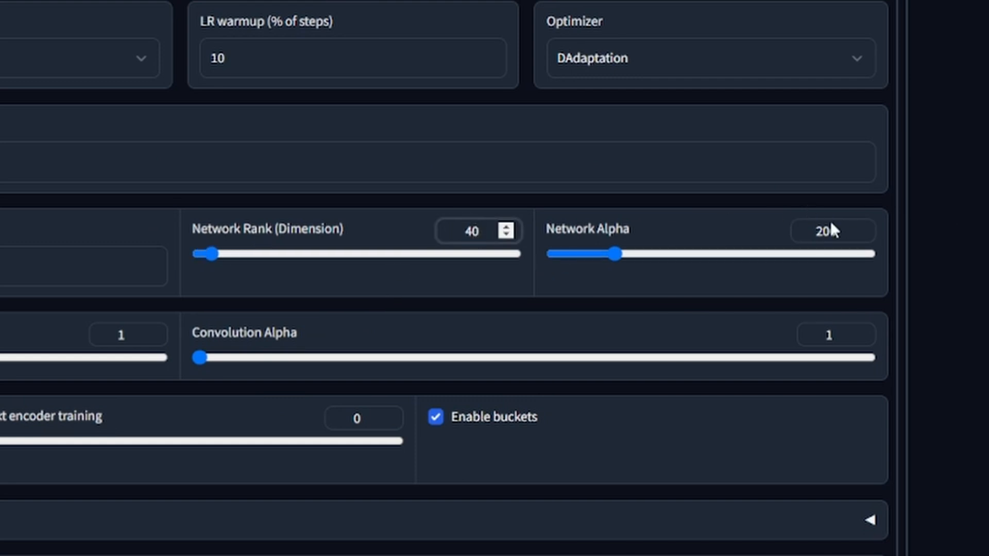
{"action": "double_click", "coordinate": [845, 230]}
{"action": "type", "text": "40"}
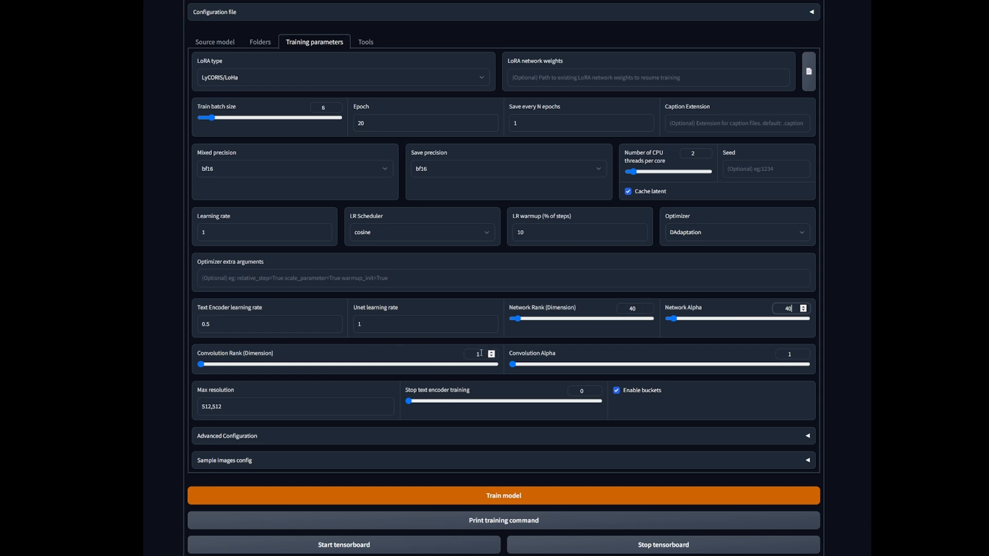
{"action": "double_click", "coordinate": [479, 353]}
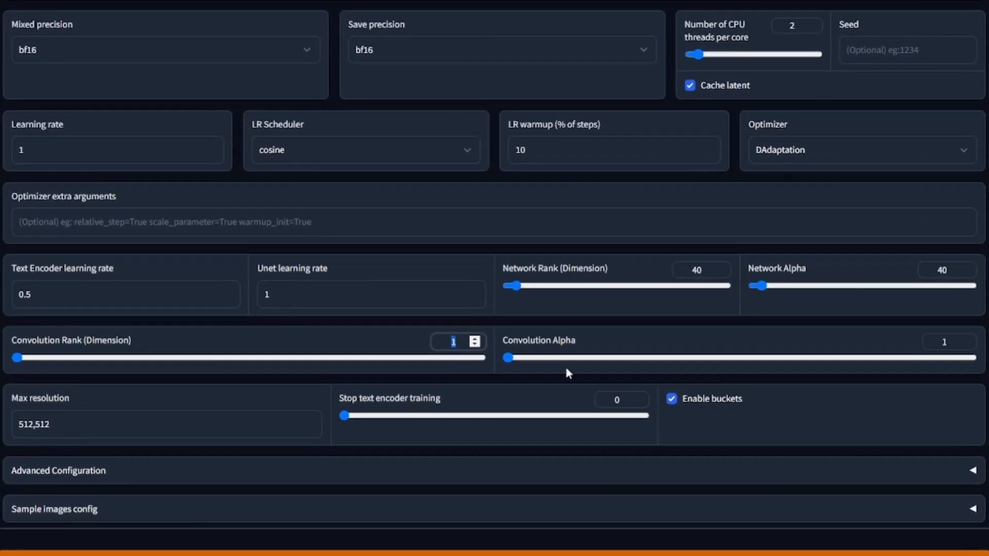
{"action": "type", "text": "40"}
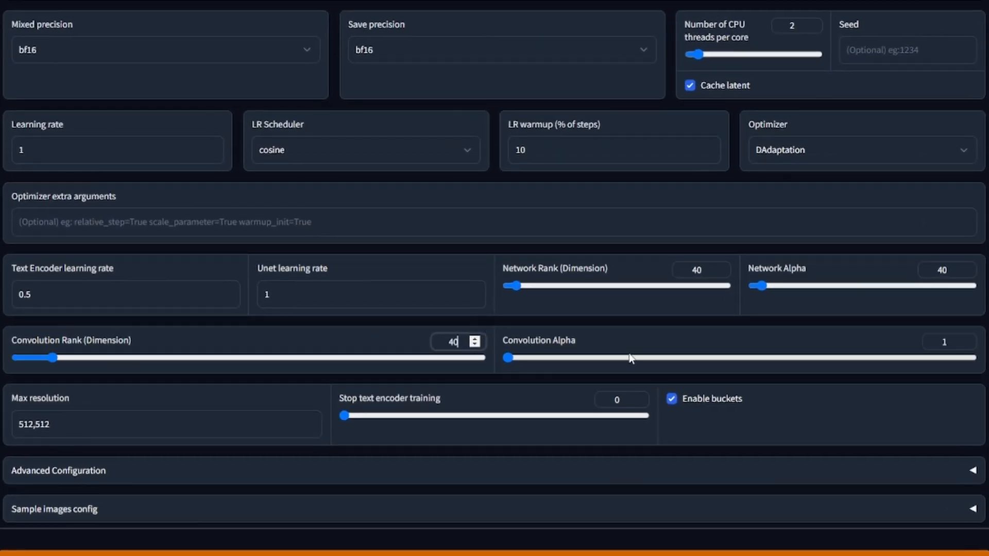
{"action": "double_click", "coordinate": [957, 343]}
{"action": "type", "text": "40"}
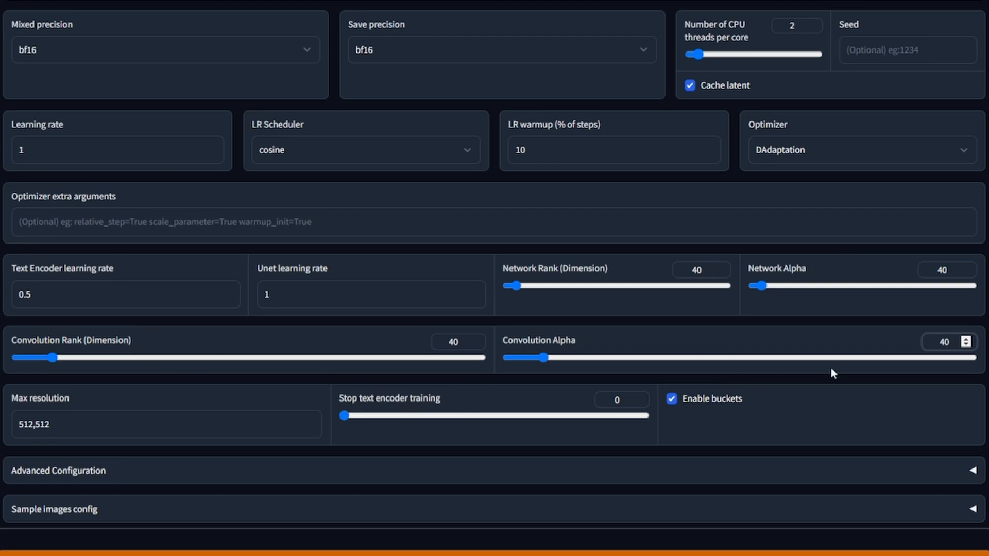
Step: Try a value of 32 for both the network rank and the network alpha
{"action": "left_click", "coordinate": [718, 270]}
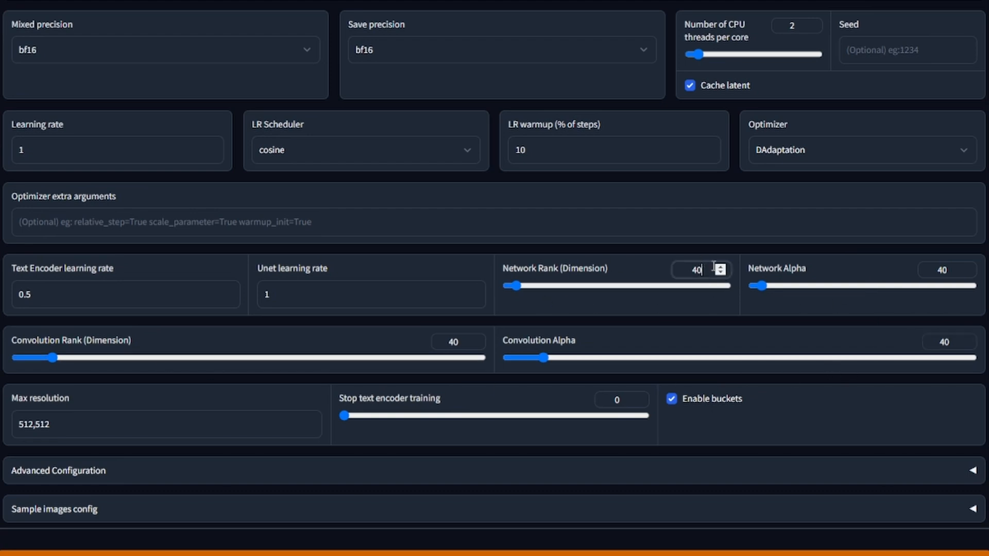
{"action": "key", "text": "ctrl+a"}
{"action": "type", "text": "32"}
{"action": "key", "text": "Tab"}
{"action": "type", "text": "32"}
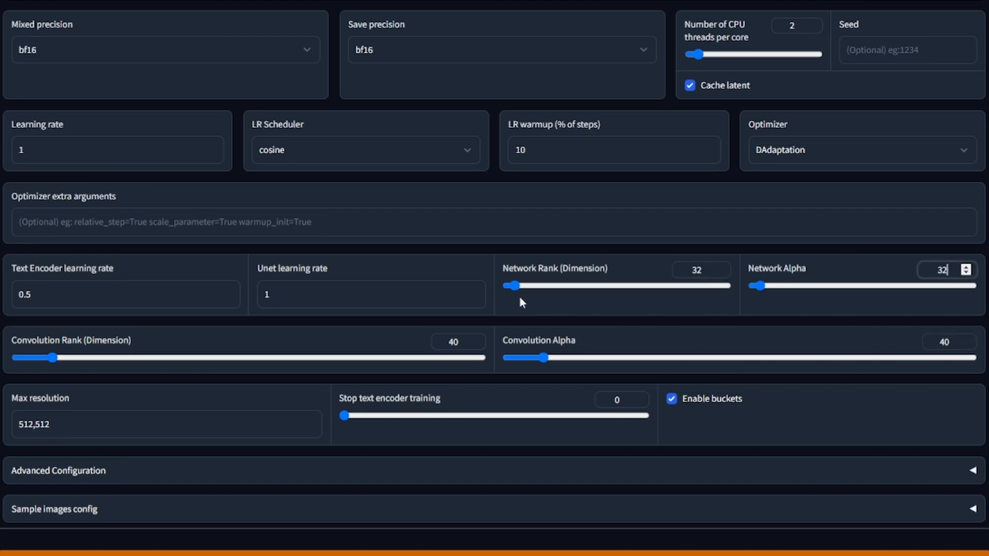
{"action": "left_click", "coordinate": [453, 342]}
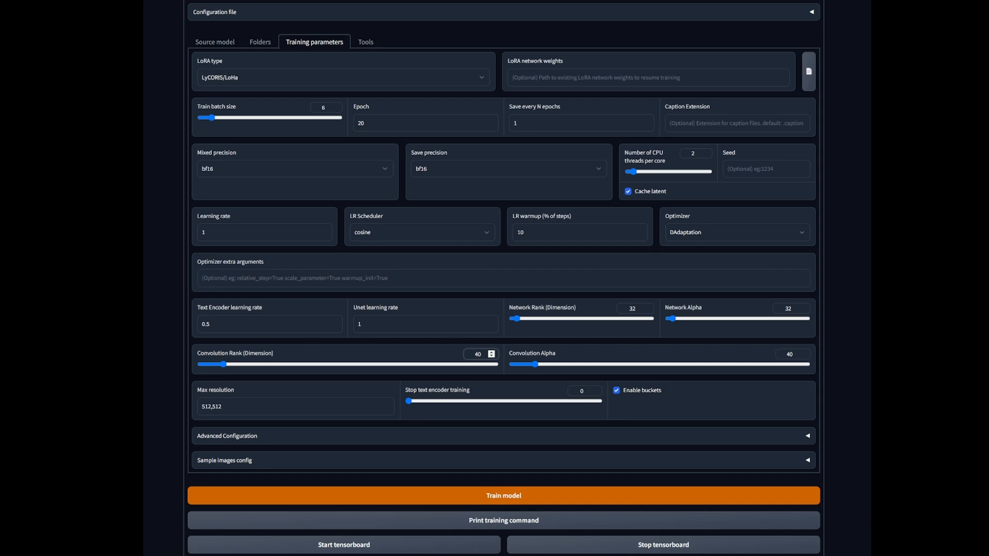
Step: Set the network rank and the network alpha back to 40
{"action": "double_click", "coordinate": [632, 308]}
{"action": "type", "text": "40"}
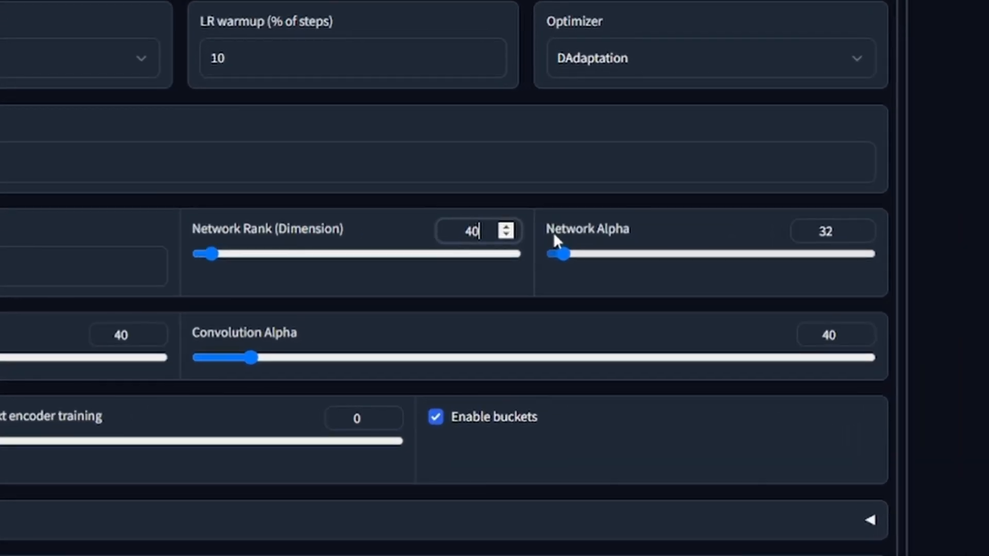
{"action": "double_click", "coordinate": [835, 232]}
{"action": "type", "text": "40"}
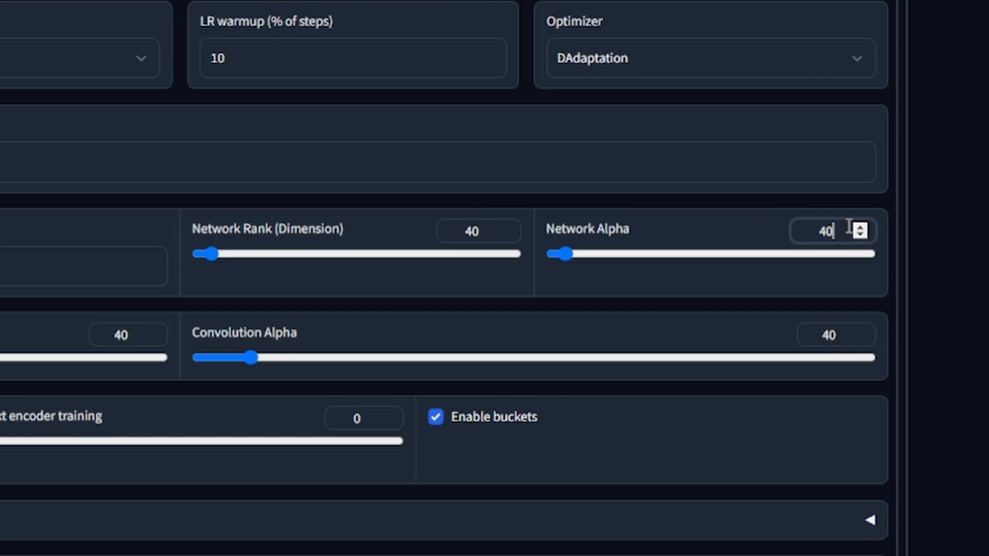
Step: Set the max training resolution to 800,800
{"action": "double_click", "coordinate": [76, 415]}
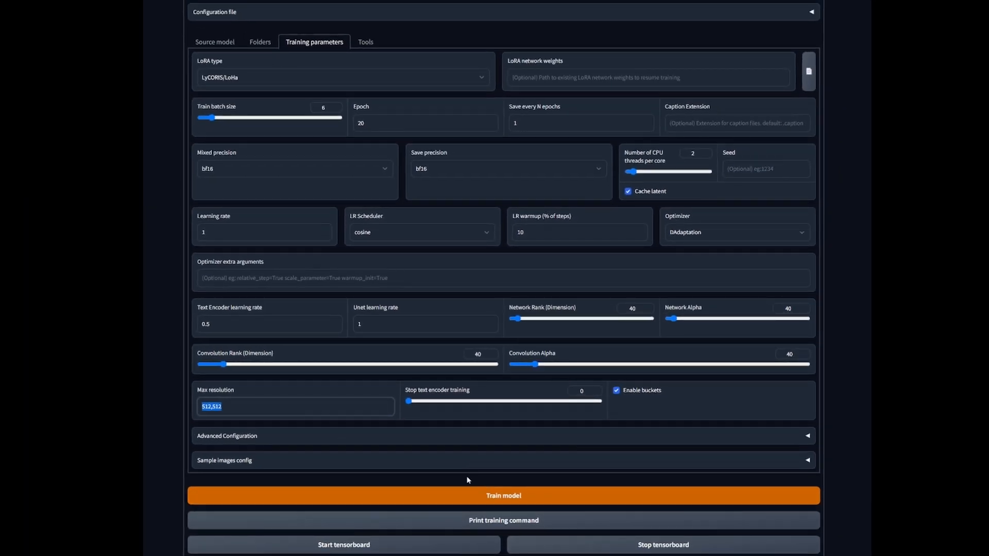
{"action": "type", "text": "900800,8"}
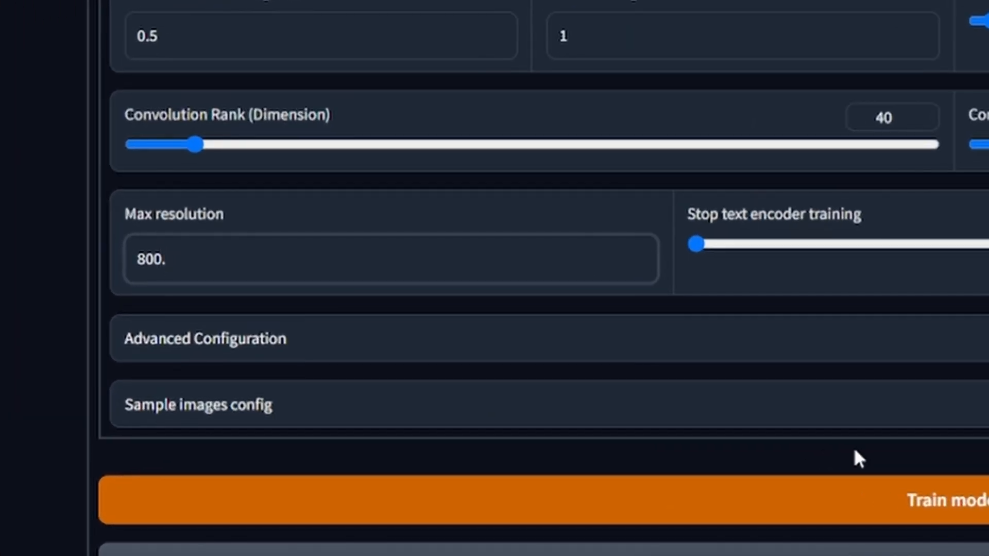
{"action": "key", "text": "BackSpace"}
{"action": "type", "text": "800"}
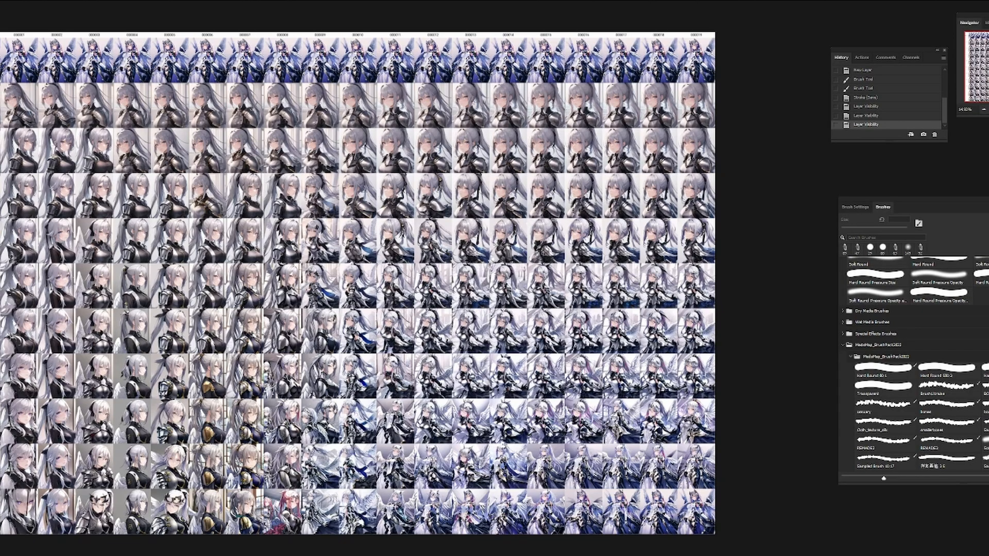
{"action": "scroll", "coordinate": [317, 294], "scroll_direction": "up", "scroll_amount": 3}
{"action": "scroll", "coordinate": [317, 294], "scroll_direction": "down", "scroll_amount": 4}
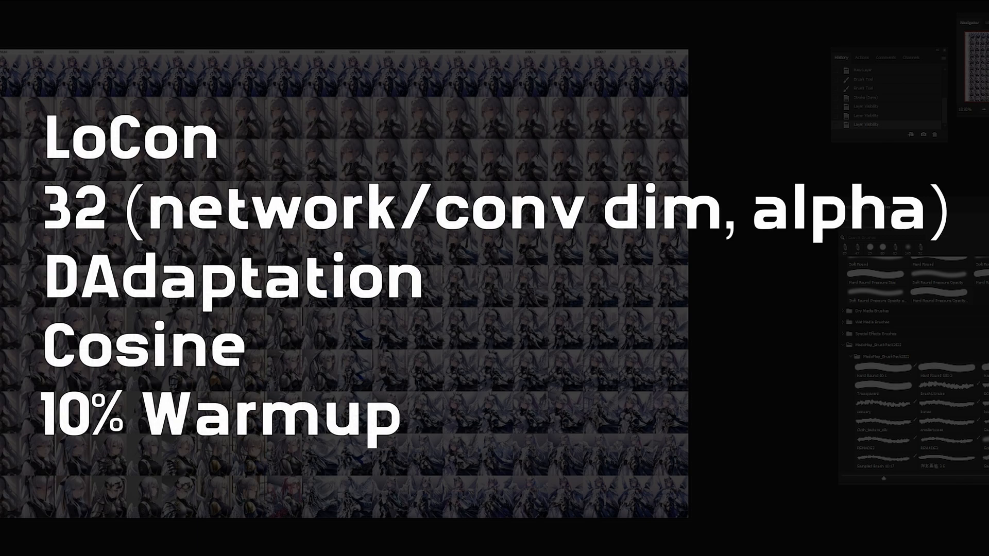
Step: Examine the 32-dimension LoCon comparison grid, from single characters up close to the overall progression across the rows
{"action": "scroll", "coordinate": [259, 73], "scroll_direction": "up", "scroll_amount": 7}
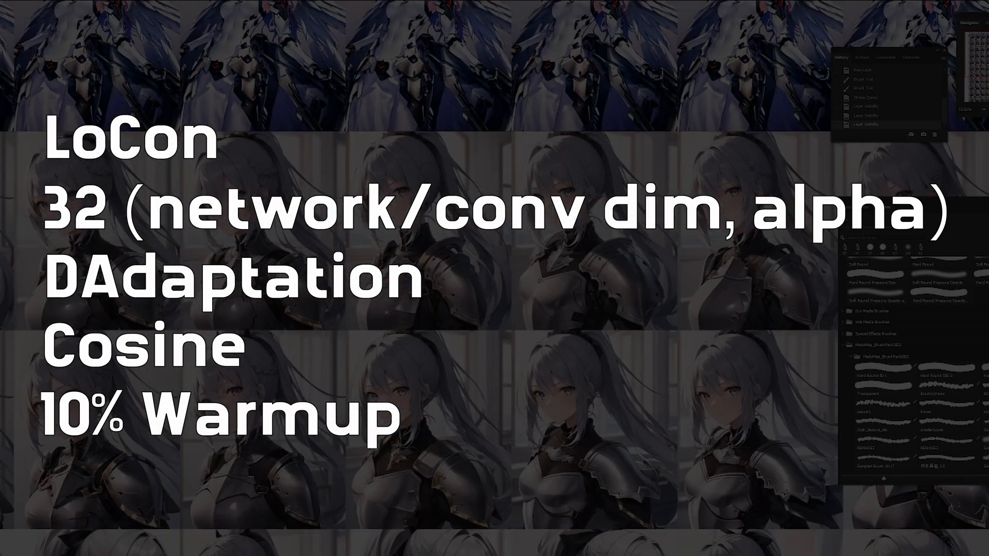
{"action": "scroll", "coordinate": [360, 324], "scroll_direction": "down", "scroll_amount": 5}
{"action": "left_click_drag", "start_coordinate": [360, 309], "coordinate": [345, 232]}
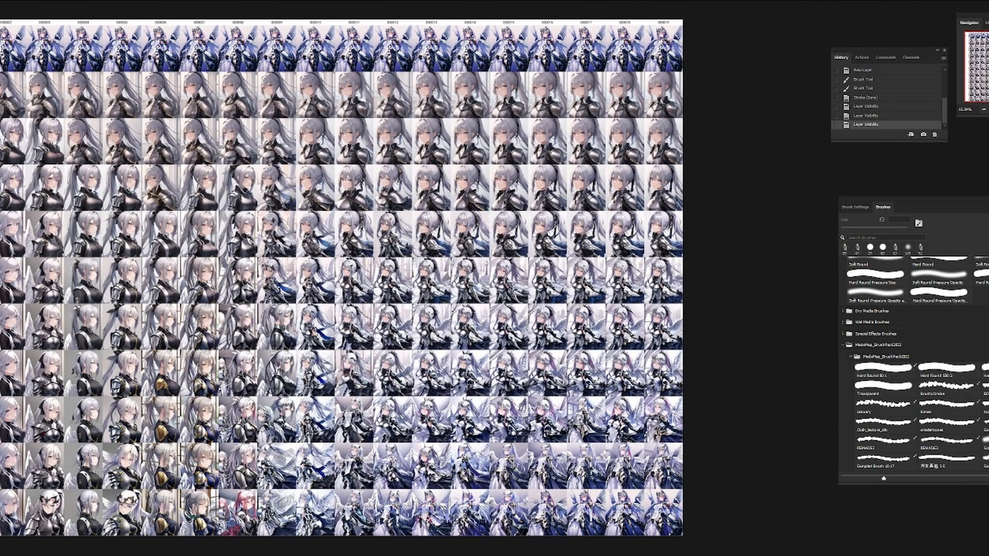
{"action": "scroll", "coordinate": [513, 412], "scroll_direction": "up", "scroll_amount": 2}
{"action": "left_click_drag", "start_coordinate": [512, 412], "coordinate": [494, 360]}
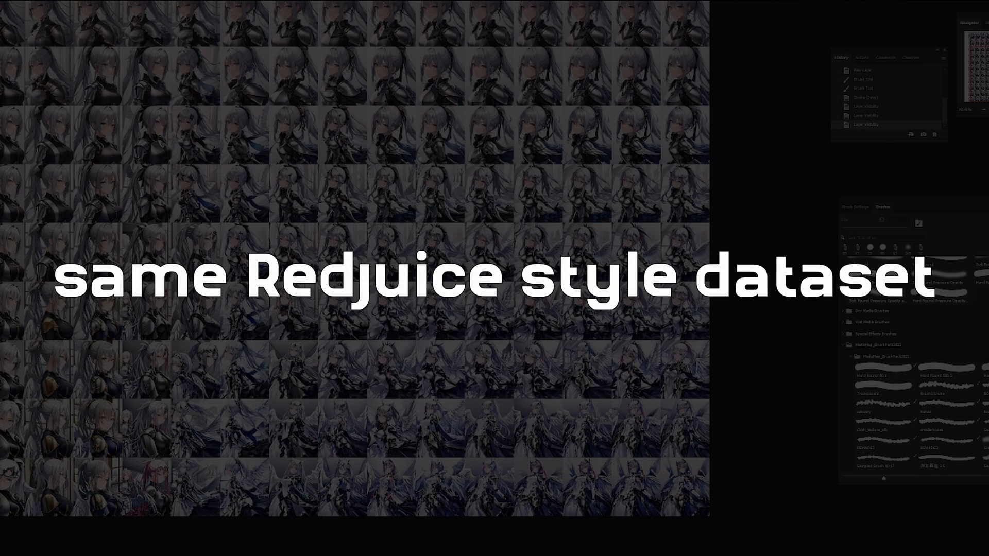
{"action": "scroll", "coordinate": [567, 408], "scroll_direction": "up", "scroll_amount": 2}
{"action": "left_click_drag", "start_coordinate": [566, 408], "coordinate": [564, 377]}
{"action": "scroll", "coordinate": [603, 391], "scroll_direction": "down", "scroll_amount": 5}
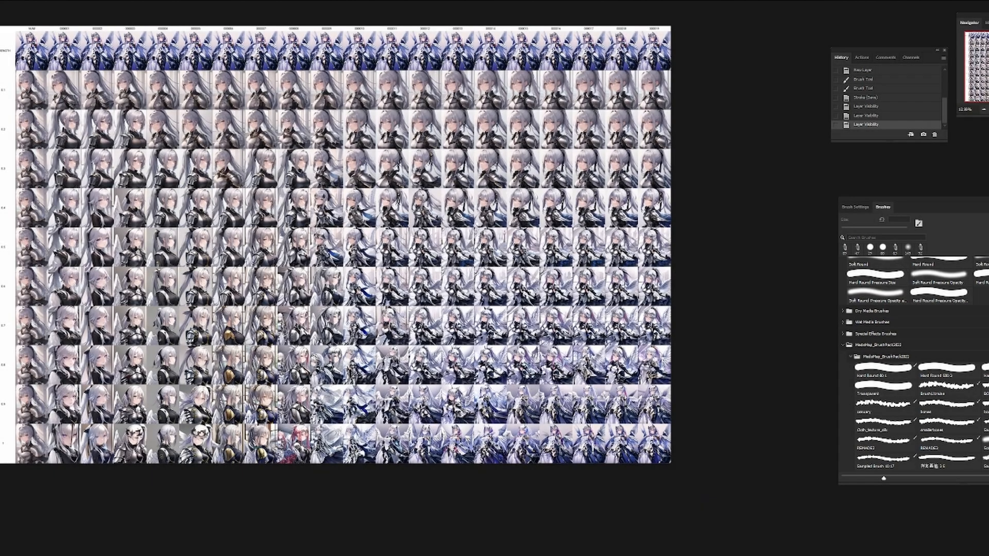
Step: Toggle the annotation layer's visibility and inspect the images in the final columns of the grid's lowest rows
{"action": "key", "text": "ctrl+comma"}
{"action": "left_click_drag", "start_coordinate": [603, 391], "coordinate": [461, 290]}
{"action": "scroll", "coordinate": [462, 343], "scroll_direction": "up", "scroll_amount": 5}
{"action": "left_click_drag", "start_coordinate": [483, 379], "coordinate": [615, 345]}
{"action": "scroll", "coordinate": [476, 367], "scroll_direction": "up", "scroll_amount": 4}
{"action": "scroll", "coordinate": [564, 358], "scroll_direction": "down", "scroll_amount": 2}
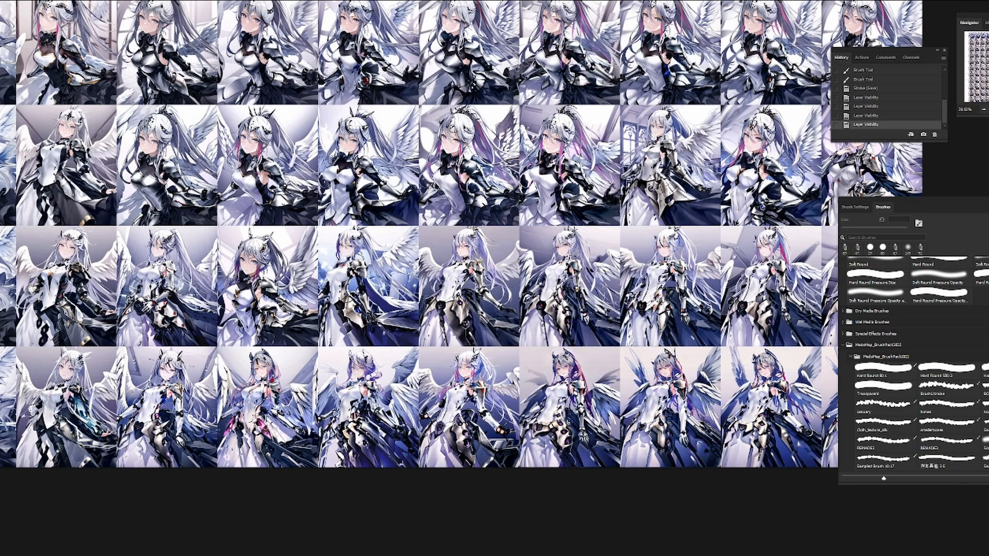
{"action": "scroll", "coordinate": [555, 368], "scroll_direction": "down", "scroll_amount": 1}
{"action": "left_click_drag", "start_coordinate": [555, 368], "coordinate": [483, 368]}
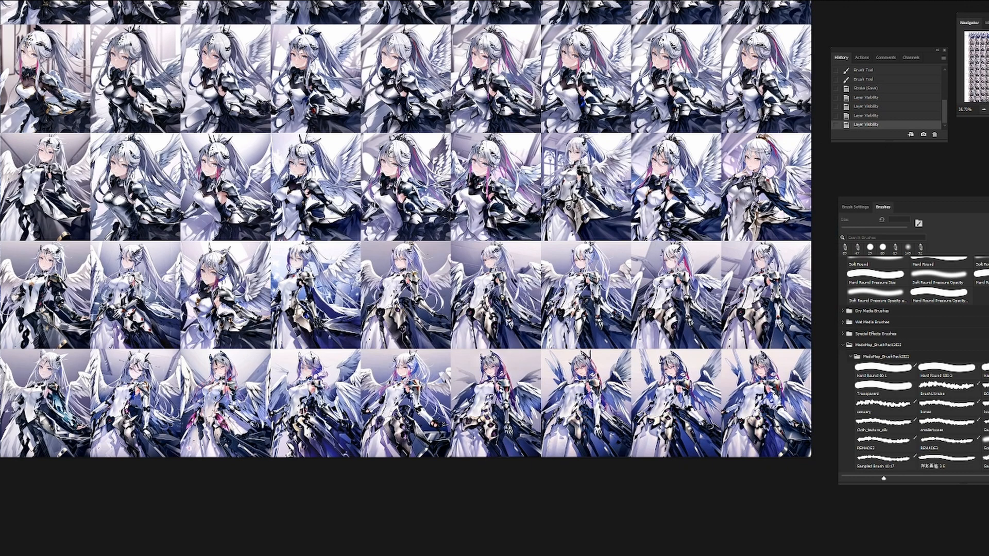
Step: Show the annotation layer and inspect the three circled figures at the end of the bottom row
{"action": "key", "text": "ctrl+comma"}
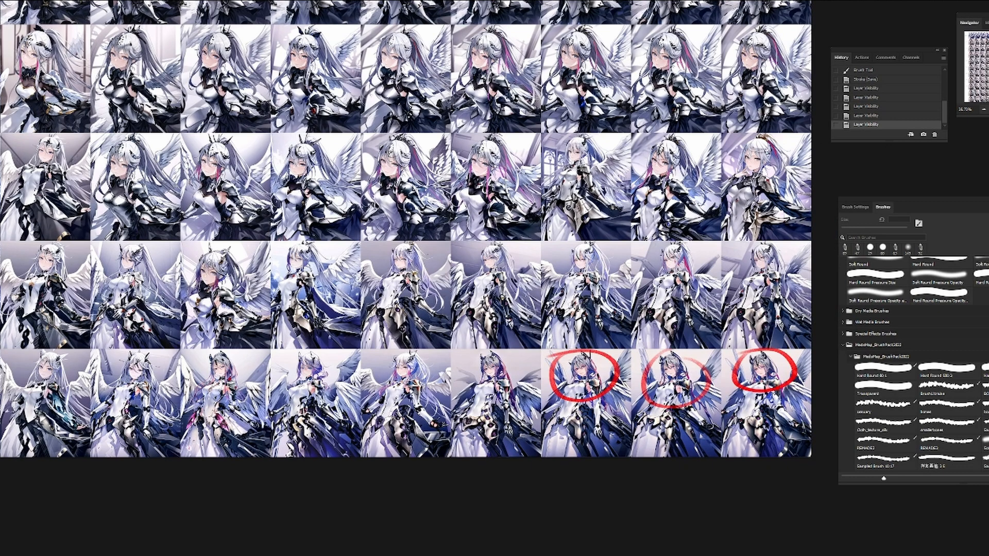
{"action": "left_click_drag", "start_coordinate": [638, 355], "coordinate": [441, 292]}
{"action": "scroll", "coordinate": [534, 308], "scroll_direction": "up", "scroll_amount": 3}
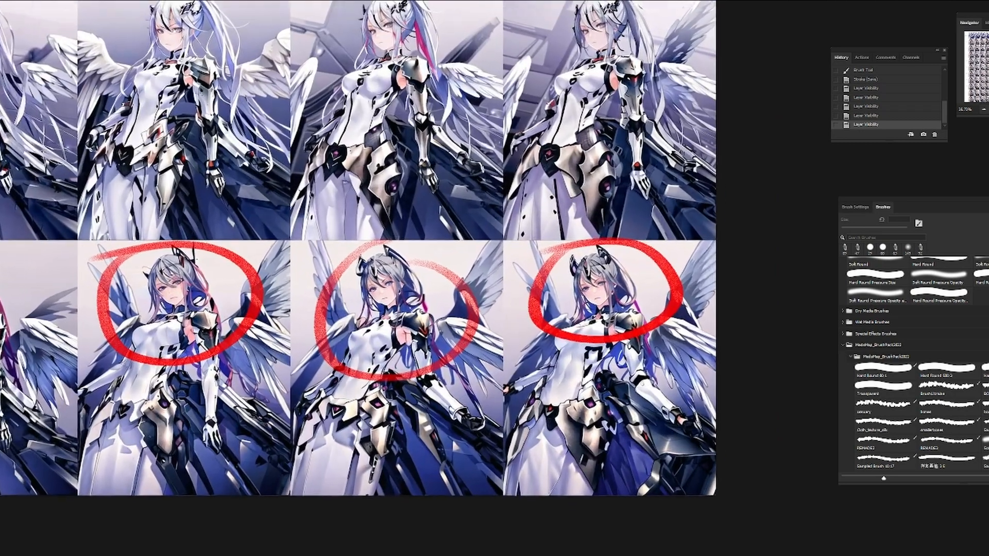
{"action": "left_click_drag", "start_coordinate": [534, 309], "coordinate": [557, 311]}
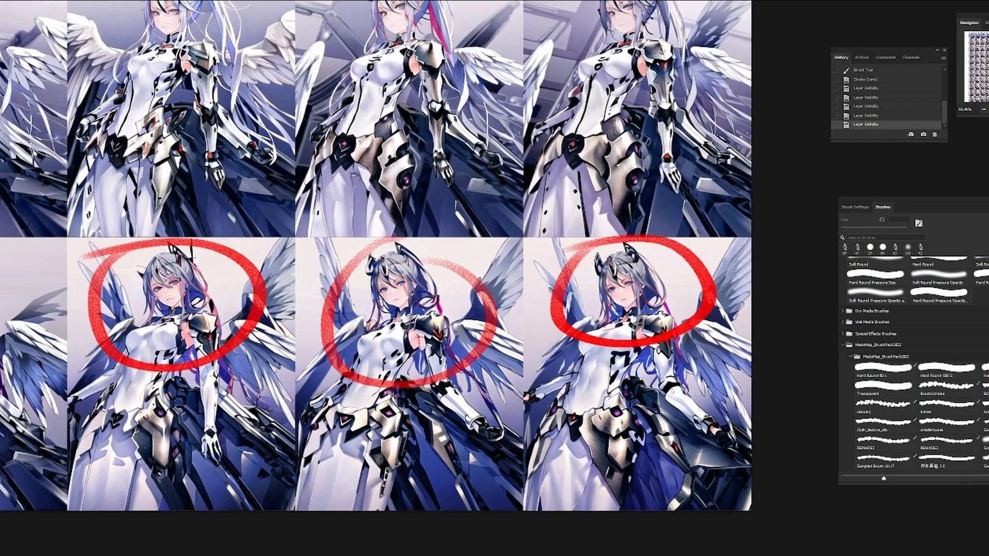
Step: Try to circle the shoulder of the middle marked figure with the Brush tool, and undo the stroke
{"action": "key", "text": "b"}
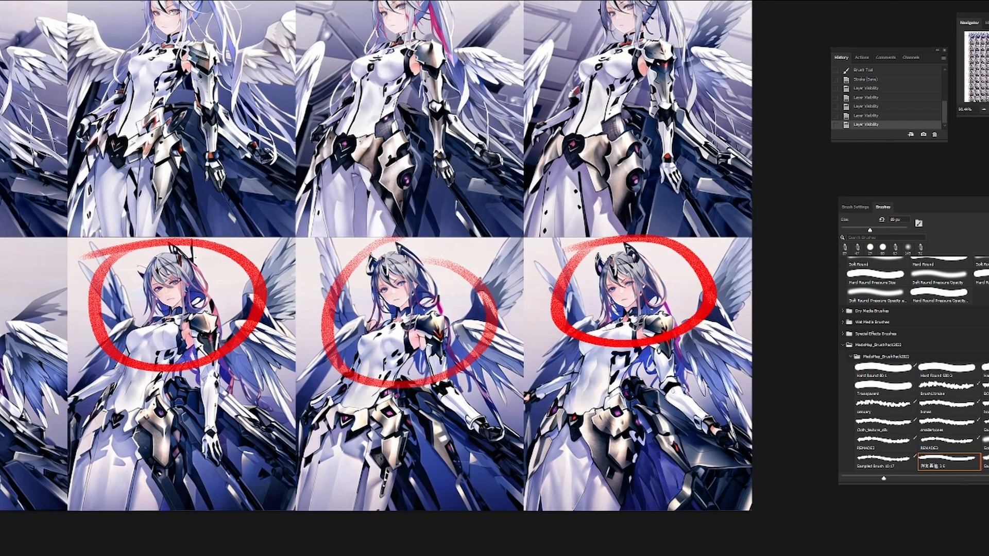
{"action": "left_click_drag", "start_coordinate": [431, 331], "coordinate": [408, 312]}
{"action": "key", "text": "ctrl+z"}
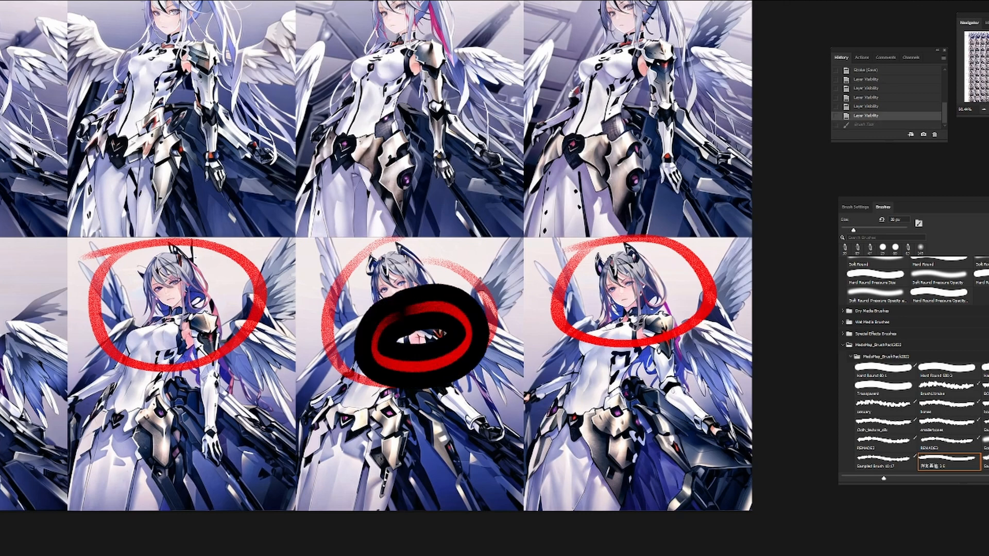
{"action": "key", "text": "ctrl+z"}
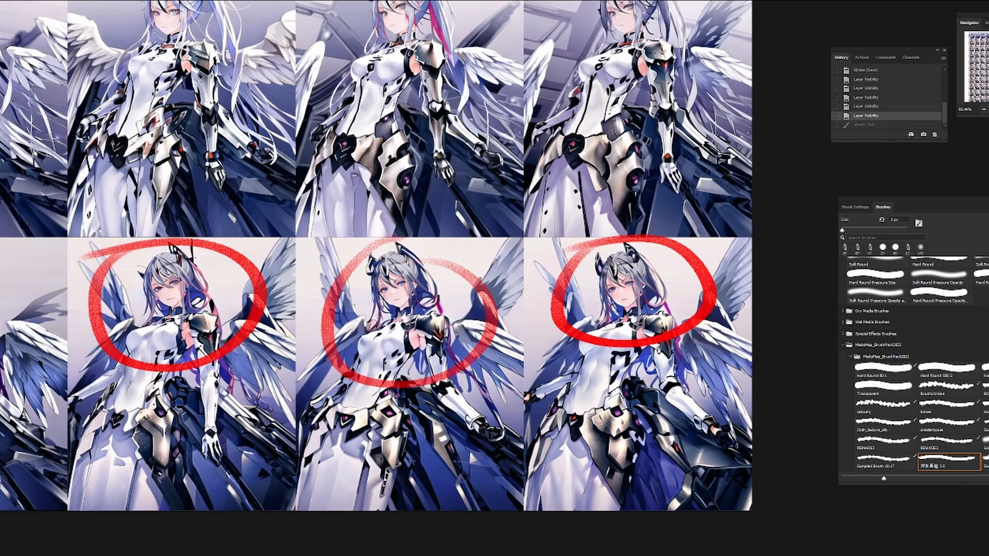
Step: Circle the shoulder armor of the first two marked figures in red, plus the face of the first one
{"action": "left_click_drag", "start_coordinate": [464, 320], "coordinate": [474, 320]}
{"action": "mouse_move", "coordinate": [394, 322]}
{"action": "left_mouse_down"}
{"action": "mouse_move", "coordinate": [389, 365]}
{"action": "mouse_move", "coordinate": [401, 305]}
{"action": "mouse_move", "coordinate": [537, 313]}
{"action": "left_mouse_up"}
{"action": "mouse_move", "coordinate": [317, 322]}
{"action": "left_mouse_down"}
{"action": "mouse_move", "coordinate": [313, 359]}
{"action": "mouse_move", "coordinate": [335, 295]}
{"action": "left_mouse_up"}
{"action": "left_click_drag", "start_coordinate": [309, 309], "coordinate": [418, 318]}
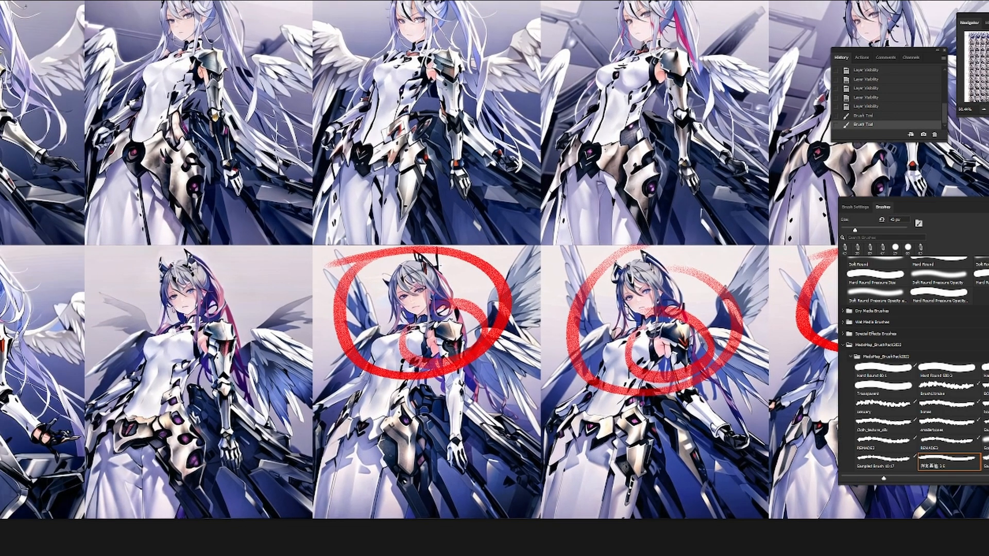
{"action": "left_click_drag", "start_coordinate": [386, 275], "coordinate": [410, 274]}
{"action": "mouse_move", "coordinate": [309, 306]}
{"action": "left_mouse_down"}
{"action": "mouse_move", "coordinate": [372, 297]}
{"action": "mouse_move", "coordinate": [317, 298]}
{"action": "mouse_move", "coordinate": [313, 339]}
{"action": "left_mouse_up"}
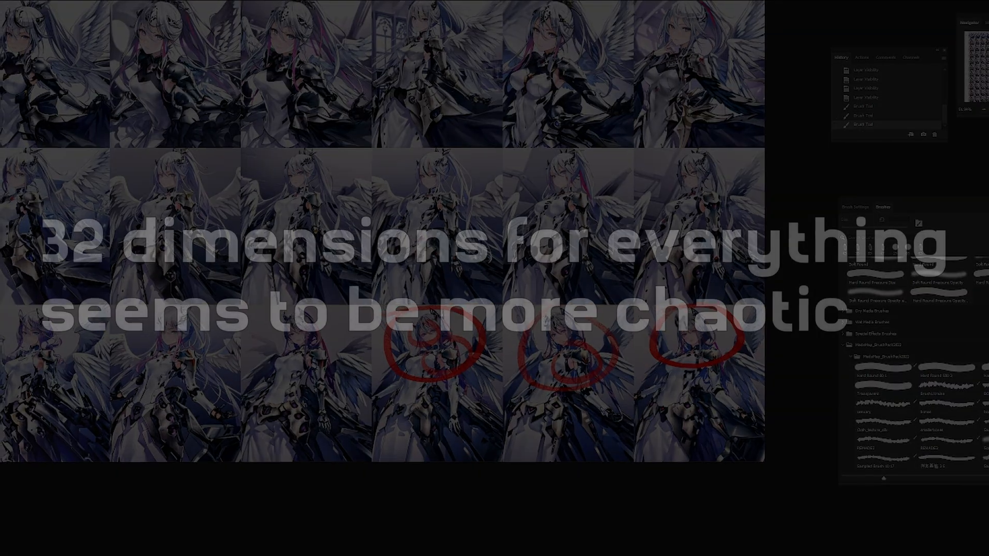
Step: Examine the bottom-row figures before the circled ones for detail in their armor, wings and skirts
{"action": "left_click_drag", "start_coordinate": [335, 219], "coordinate": [362, 305]}
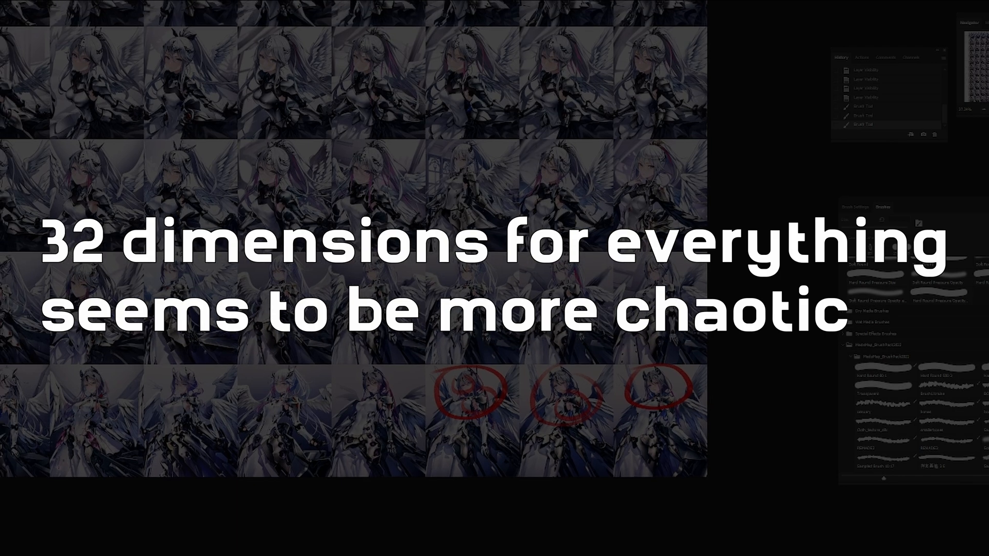
{"action": "scroll", "coordinate": [263, 422], "scroll_direction": "up", "scroll_amount": 7}
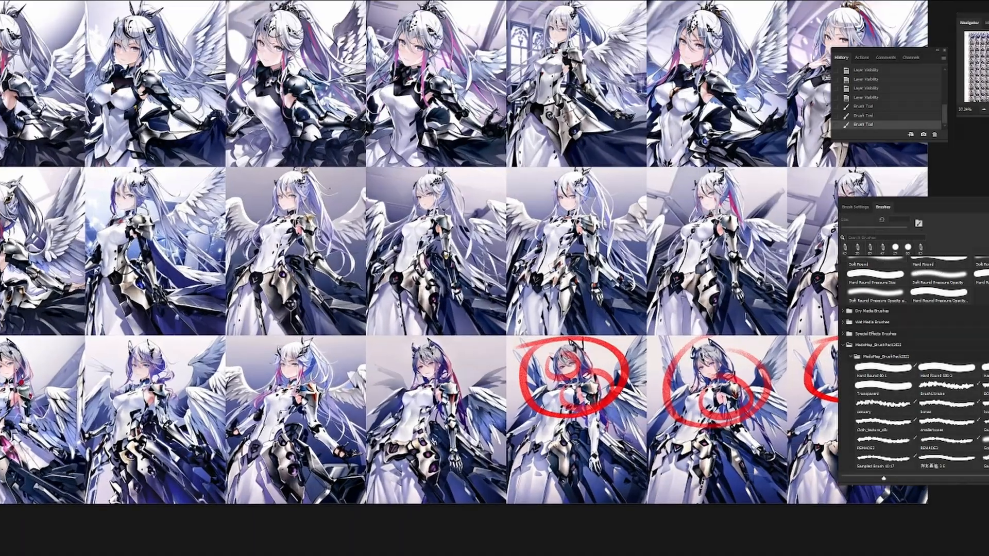
{"action": "left_click_drag", "start_coordinate": [263, 422], "coordinate": [435, 376]}
{"action": "scroll", "coordinate": [89, 394], "scroll_direction": "up", "scroll_amount": 6}
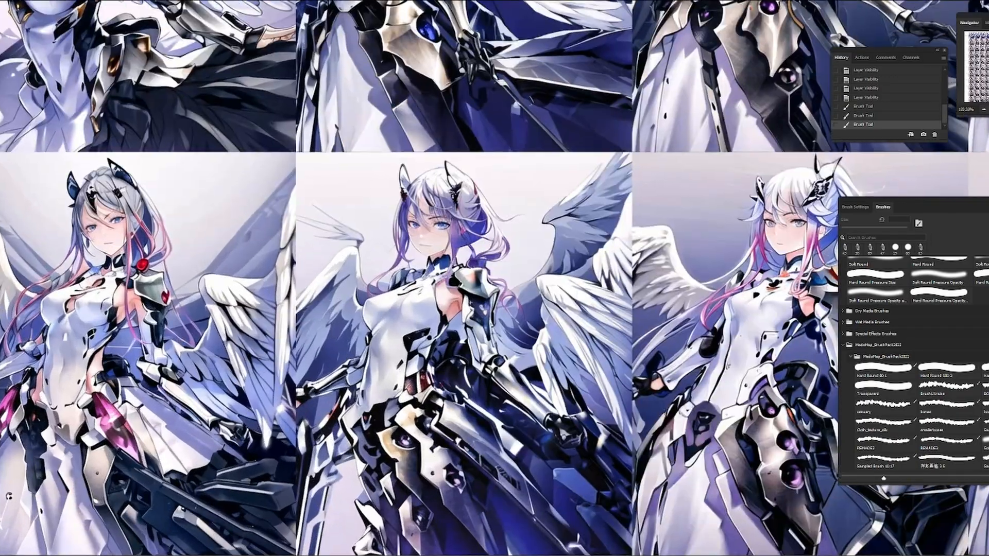
{"action": "scroll", "coordinate": [114, 388], "scroll_direction": "down", "scroll_amount": 11}
{"action": "left_click_drag", "start_coordinate": [116, 388], "coordinate": [221, 359]}
{"action": "scroll", "coordinate": [222, 359], "scroll_direction": "up", "scroll_amount": 9}
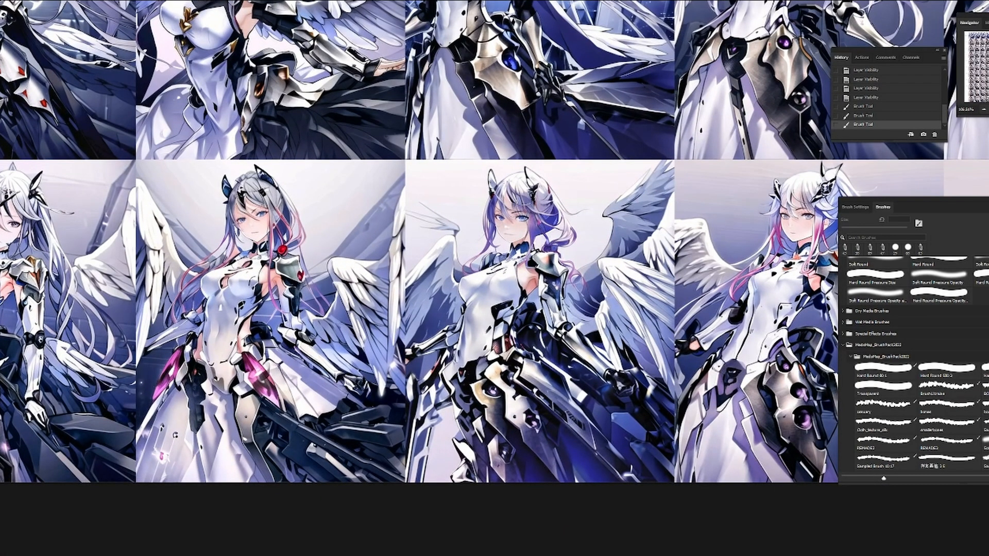
{"action": "scroll", "coordinate": [331, 429], "scroll_direction": "down", "scroll_amount": 3}
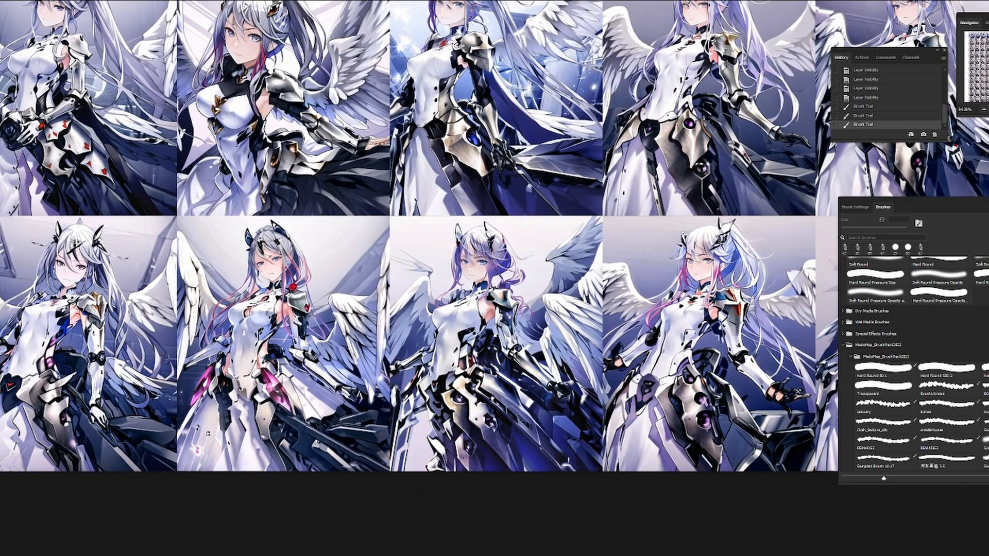
Step: Circle in red the pink-accented figure's wing and mechanical skirt, and the skirt area of the figure before it
{"action": "scroll", "coordinate": [267, 422], "scroll_direction": "up", "scroll_amount": 3}
{"action": "left_click", "coordinate": [948, 461]}
{"action": "mouse_move", "coordinate": [247, 387]}
{"action": "left_mouse_down"}
{"action": "mouse_move", "coordinate": [410, 453]}
{"action": "mouse_move", "coordinate": [232, 390]}
{"action": "mouse_move", "coordinate": [350, 418]}
{"action": "left_mouse_up"}
{"action": "left_click_drag", "start_coordinate": [399, 376], "coordinate": [510, 355]}
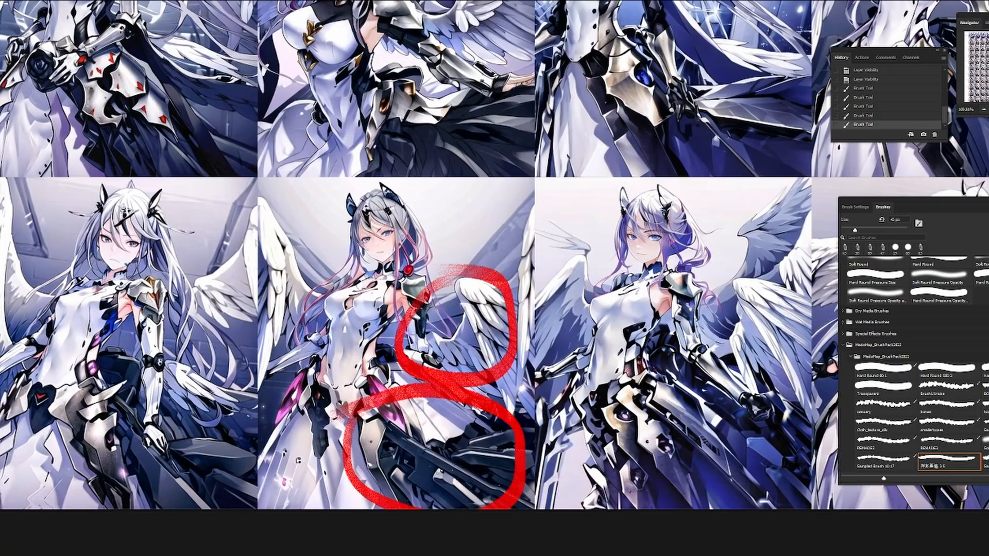
{"action": "mouse_move", "coordinate": [83, 380]}
{"action": "left_mouse_down"}
{"action": "mouse_move", "coordinate": [215, 400]}
{"action": "mouse_move", "coordinate": [85, 358]}
{"action": "left_mouse_up"}
{"action": "left_click_drag", "start_coordinate": [85, 361], "coordinate": [289, 351]}
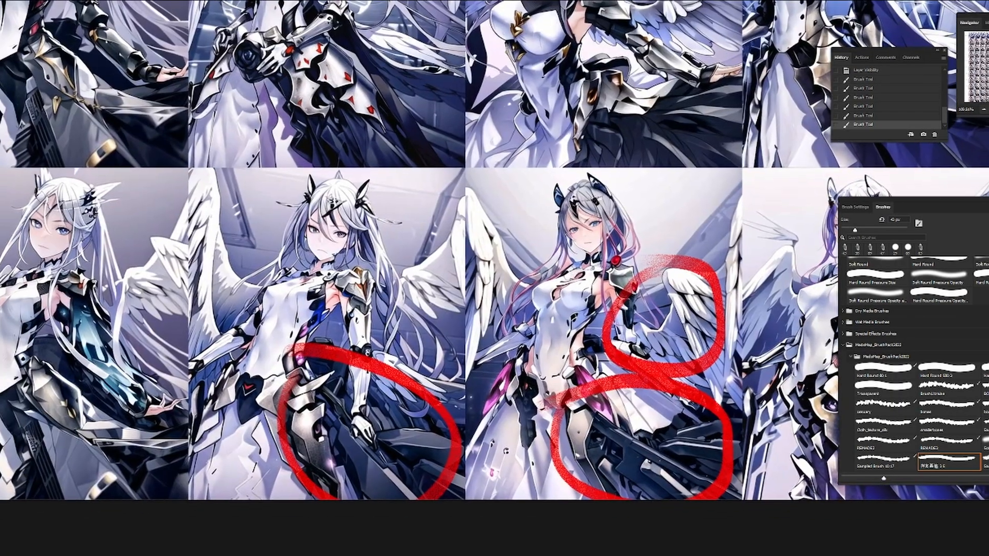
Step: Review the red-framed region of the 32-dimension grid together with its circled images
{"action": "scroll", "coordinate": [232, 355], "scroll_direction": "down", "scroll_amount": 6}
{"action": "scroll", "coordinate": [536, 464], "scroll_direction": "down", "scroll_amount": 5}
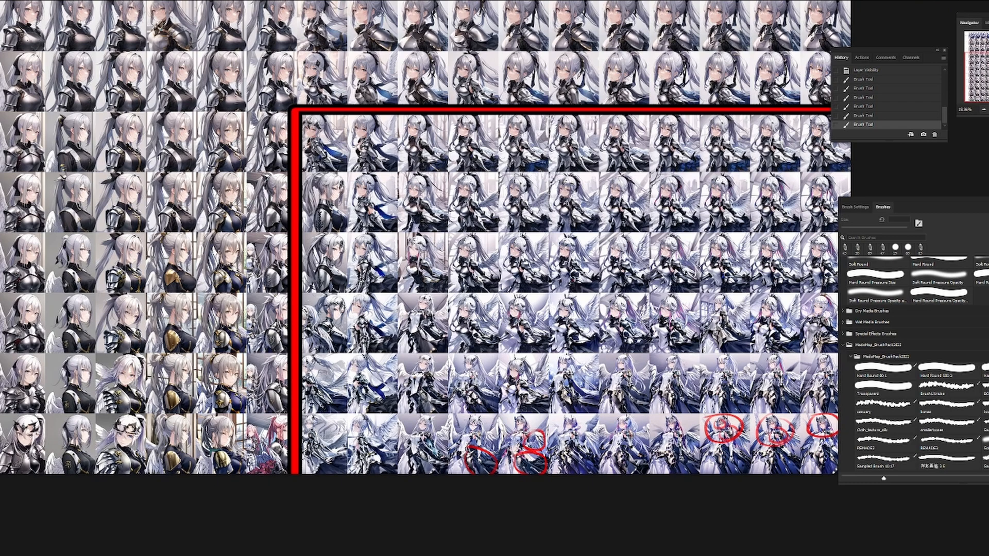
{"action": "left_click_drag", "start_coordinate": [613, 364], "coordinate": [434, 355]}
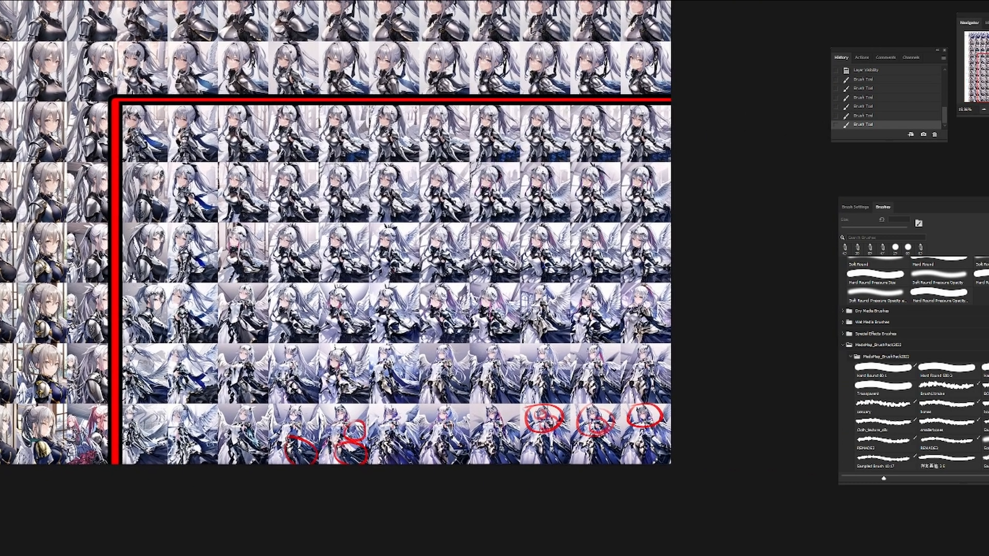
{"action": "scroll", "coordinate": [435, 356], "scroll_direction": "up", "scroll_amount": 2}
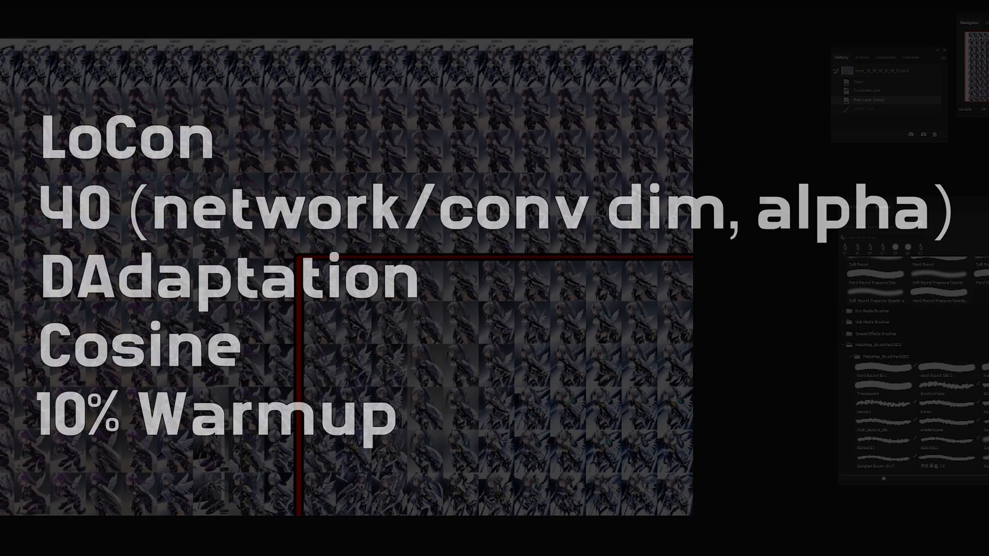
Step: Examine the lowest rows of the 40-dimension LoCon grid inside the red frame
{"action": "scroll", "coordinate": [570, 357], "scroll_direction": "up", "scroll_amount": 4}
{"action": "left_click_drag", "start_coordinate": [570, 357], "coordinate": [515, 179]}
{"action": "scroll", "coordinate": [538, 330], "scroll_direction": "up", "scroll_amount": 2}
{"action": "left_click_drag", "start_coordinate": [538, 329], "coordinate": [631, 166]}
{"action": "scroll", "coordinate": [679, 388], "scroll_direction": "up", "scroll_amount": 3}
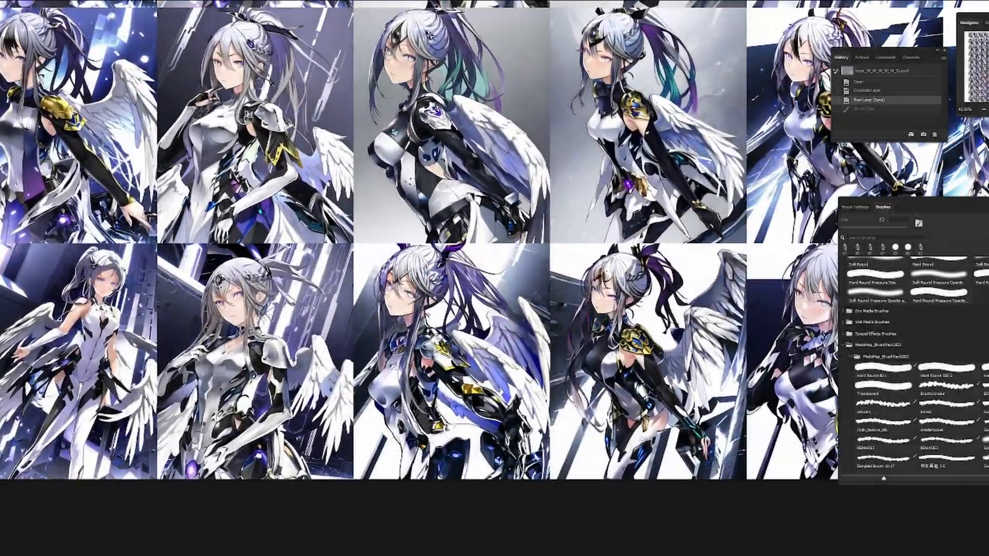
{"action": "left_click_drag", "start_coordinate": [515, 289], "coordinate": [537, 308]}
Step: Mark the full-body winged figure in the 40-dimension grid's bottom row with the Brush tool
{"action": "key", "text": "b"}
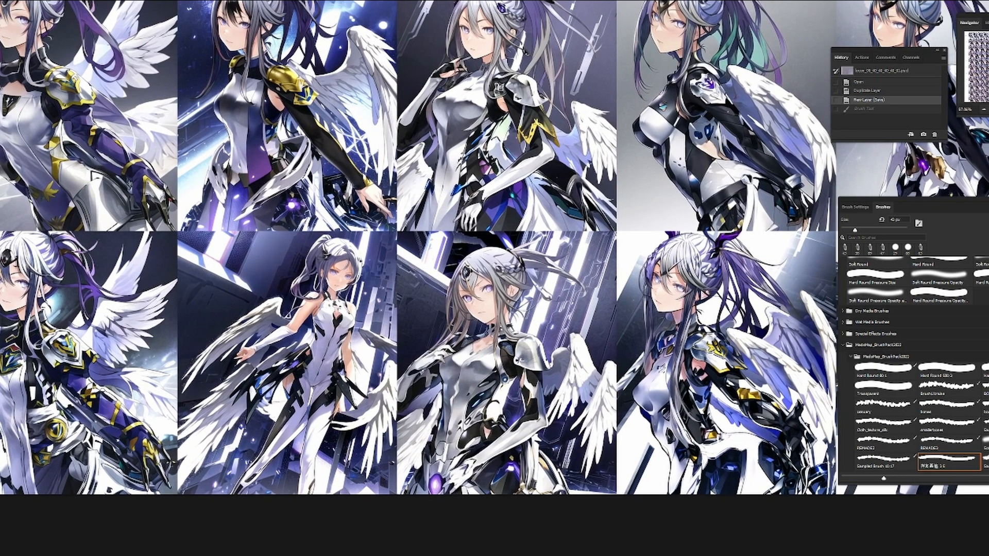
{"action": "mouse_move", "coordinate": [367, 361]}
{"action": "left_mouse_down"}
{"action": "mouse_move", "coordinate": [604, 276]}
{"action": "mouse_move", "coordinate": [390, 268]}
{"action": "left_mouse_up"}
{"action": "mouse_move", "coordinate": [567, 309]}
{"action": "left_mouse_down"}
{"action": "mouse_move", "coordinate": [445, 292]}
{"action": "mouse_move", "coordinate": [186, 313]}
{"action": "mouse_move", "coordinate": [162, 306]}
{"action": "mouse_move", "coordinate": [371, 281]}
{"action": "mouse_move", "coordinate": [258, 268]}
{"action": "mouse_move", "coordinate": [37, 292]}
{"action": "mouse_move", "coordinate": [420, 301]}
{"action": "mouse_move", "coordinate": [453, 313]}
{"action": "mouse_move", "coordinate": [367, 307]}
{"action": "left_mouse_up"}
{"action": "left_click_drag", "start_coordinate": [596, 287], "coordinate": [639, 287]}
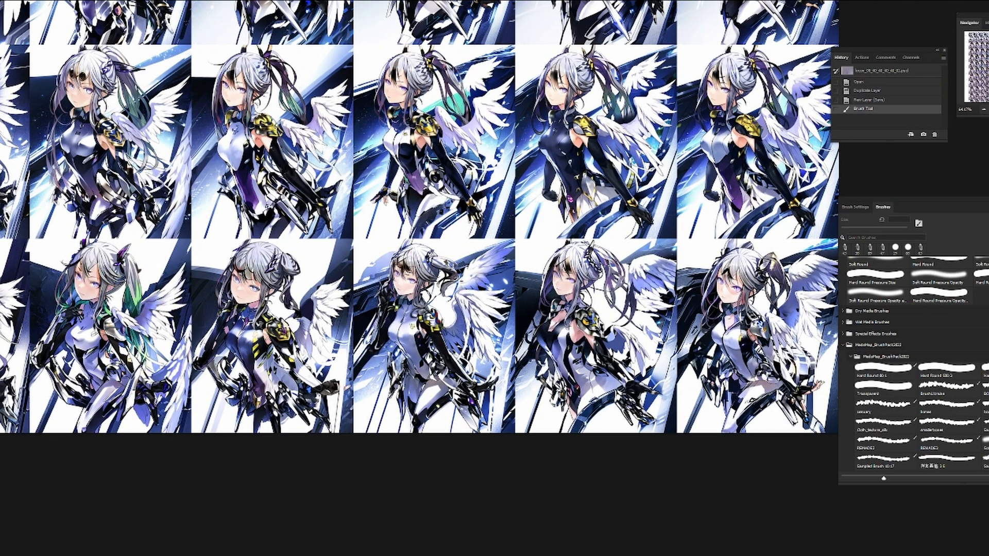
Step: Circle in red the heads of the last three figures in the 40-dimension grid's bottom row
{"action": "left_click_drag", "start_coordinate": [402, 301], "coordinate": [496, 301]}
{"action": "left_click_drag", "start_coordinate": [500, 197], "coordinate": [387, 324]}
{"action": "left_click_drag", "start_coordinate": [571, 304], "coordinate": [348, 306]}
{"action": "mouse_move", "coordinate": [502, 307]}
{"action": "left_mouse_down"}
{"action": "mouse_move", "coordinate": [429, 265]}
{"action": "mouse_move", "coordinate": [434, 289]}
{"action": "left_mouse_up"}
{"action": "left_click_drag", "start_coordinate": [536, 303], "coordinate": [328, 300]}
{"action": "left_click_drag", "start_coordinate": [682, 211], "coordinate": [669, 193]}
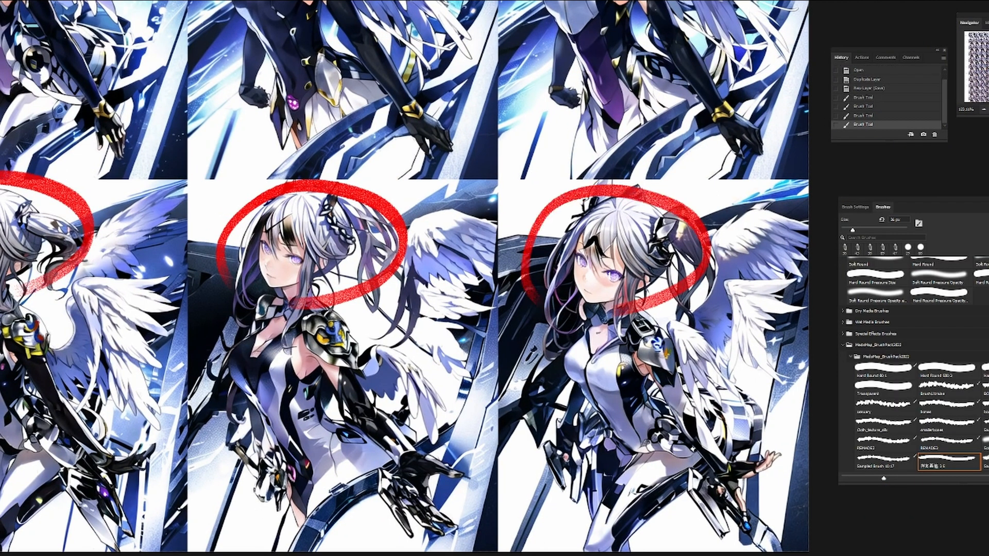
Step: Compare the circled bottom-row figures with the images in the rows above and in the earlier columns
{"action": "left_click_drag", "start_coordinate": [515, 258], "coordinate": [558, 309]}
{"action": "left_click_drag", "start_coordinate": [515, 258], "coordinate": [517, 278]}
{"action": "left_click_drag", "start_coordinate": [613, 267], "coordinate": [557, 267]}
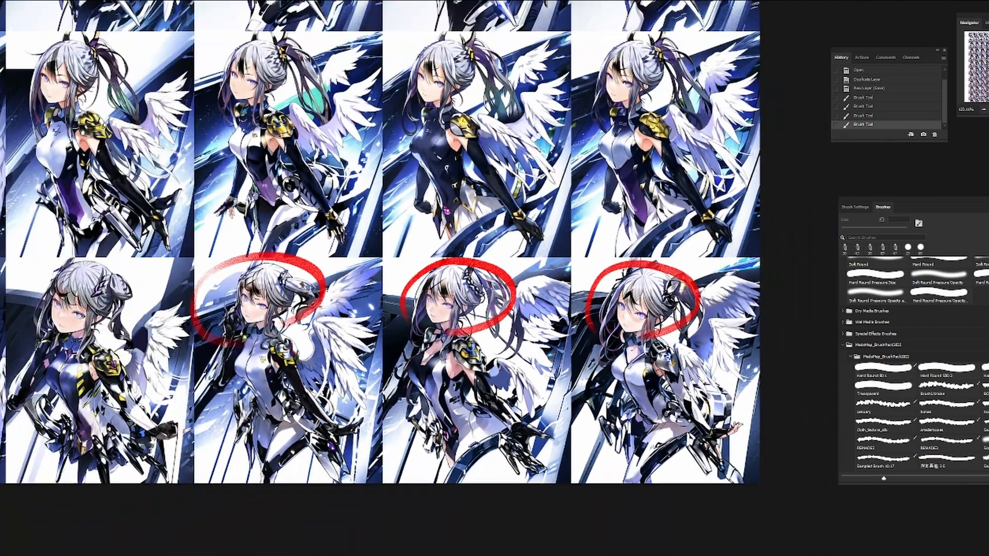
{"action": "left_click_drag", "start_coordinate": [515, 206], "coordinate": [428, 473]}
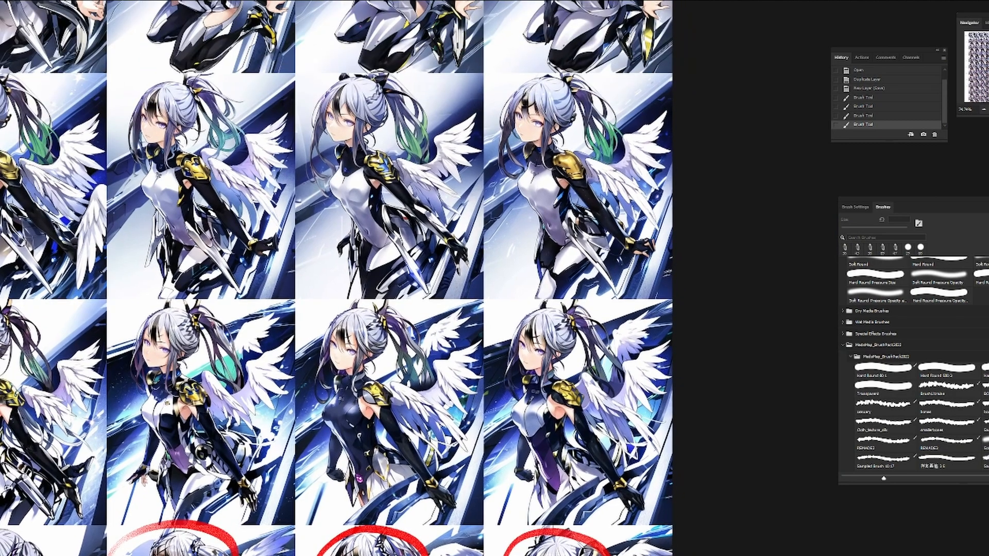
{"action": "left_click_drag", "start_coordinate": [570, 312], "coordinate": [609, 311]}
{"action": "left_click_drag", "start_coordinate": [463, 309], "coordinate": [493, 242]}
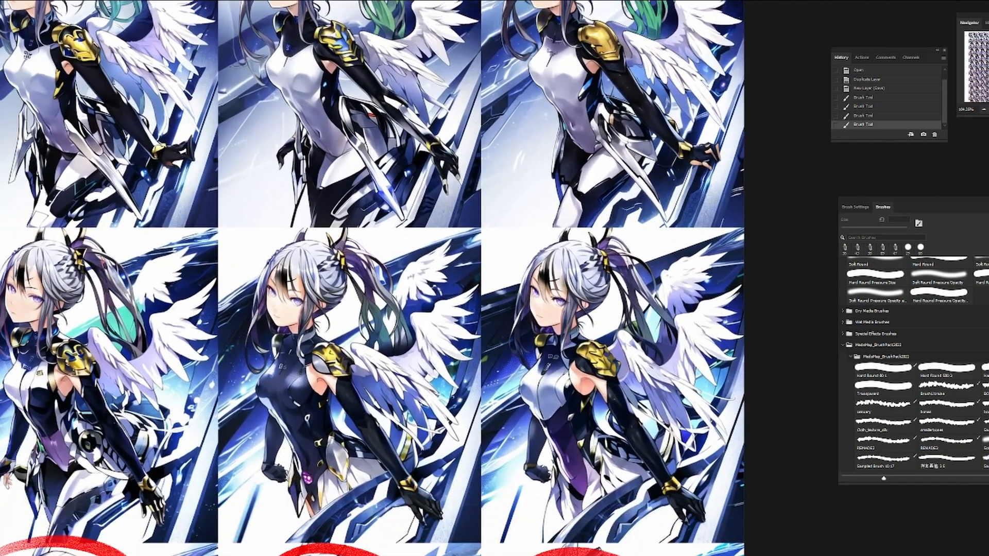
{"action": "mouse_move", "coordinate": [257, 308]}
{"action": "left_mouse_down"}
{"action": "mouse_move", "coordinate": [521, 303]}
{"action": "mouse_move", "coordinate": [529, 288]}
{"action": "left_mouse_up"}
{"action": "left_click_drag", "start_coordinate": [435, 337], "coordinate": [559, 233]}
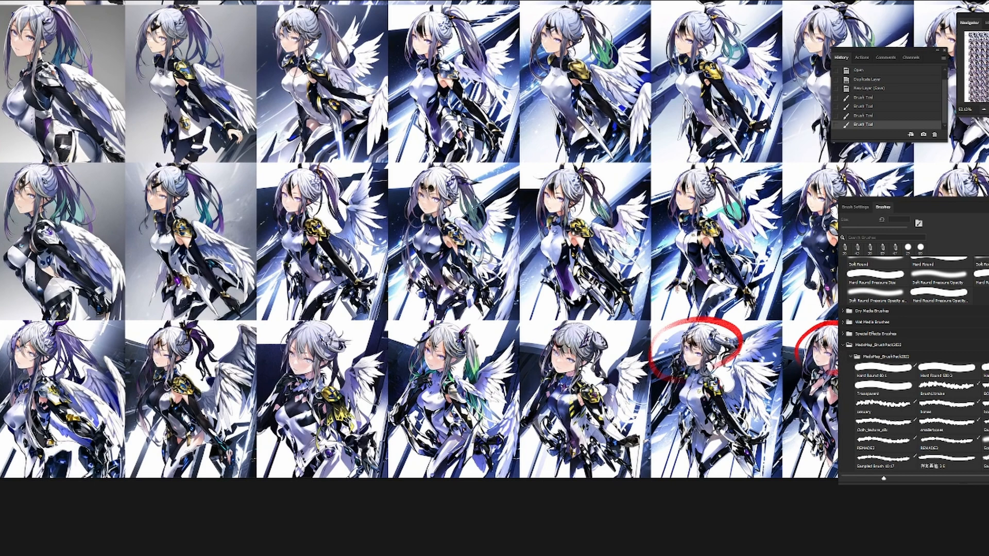
{"action": "left_click_drag", "start_coordinate": [433, 426], "coordinate": [463, 425]}
{"action": "mouse_move", "coordinate": [412, 373]}
{"action": "left_mouse_down"}
{"action": "mouse_move", "coordinate": [431, 447]}
{"action": "mouse_move", "coordinate": [488, 426]}
{"action": "left_mouse_up"}
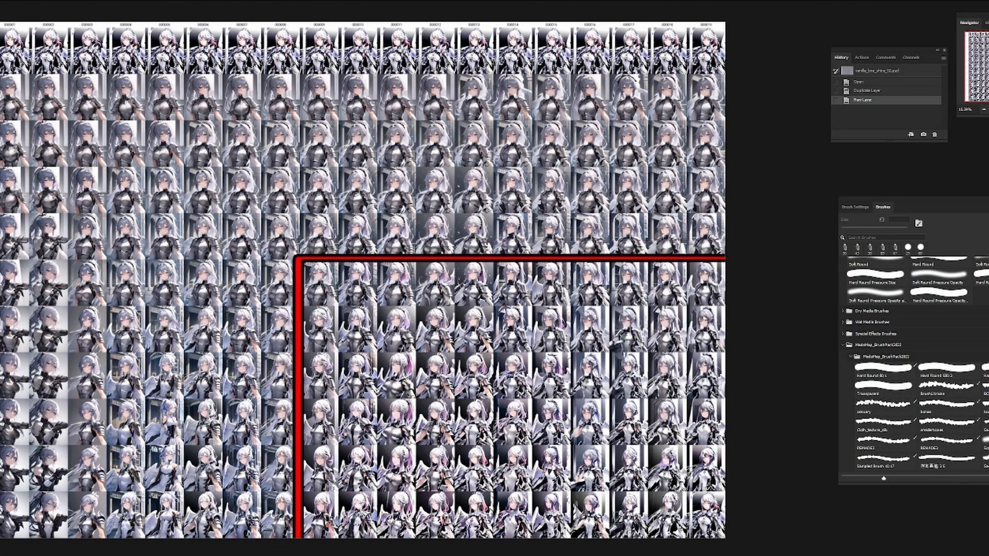
Step: Examine the lowest rows of the vanilla LoRA grid inside its red frame
{"action": "scroll", "coordinate": [586, 416], "scroll_direction": "up", "scroll_amount": 4}
{"action": "left_click_drag", "start_coordinate": [586, 417], "coordinate": [485, 329]}
{"action": "scroll", "coordinate": [582, 420], "scroll_direction": "up", "scroll_amount": 2}
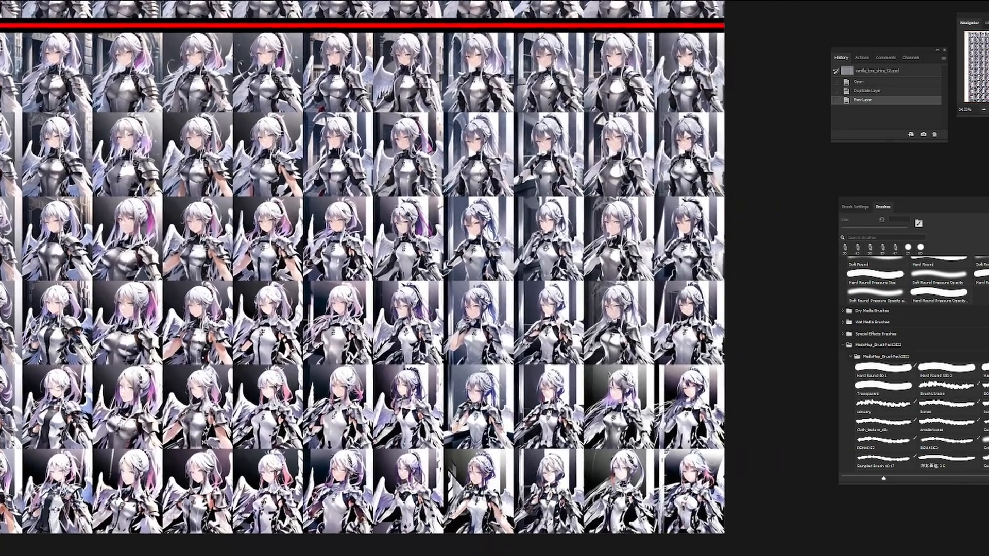
{"action": "scroll", "coordinate": [588, 402], "scroll_direction": "up", "scroll_amount": 1}
{"action": "left_click_drag", "start_coordinate": [588, 402], "coordinate": [578, 324]}
{"action": "scroll", "coordinate": [509, 420], "scroll_direction": "up", "scroll_amount": 5}
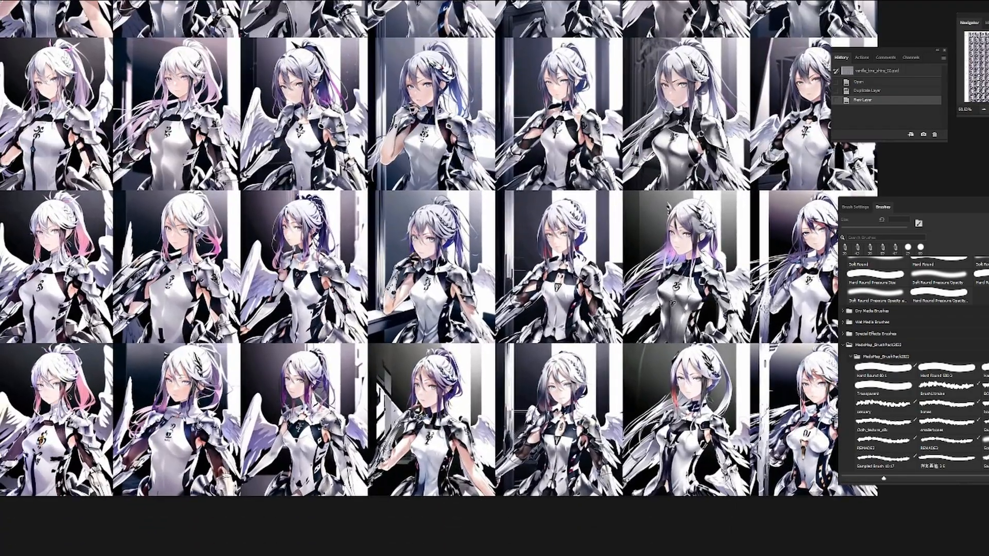
Step: Circle in red the heads of the two purple-haired, ponytailed figures in the vanilla LoRA grid's bottom row with the Brush tool
{"action": "left_click_drag", "start_coordinate": [232, 443], "coordinate": [802, 382]}
{"action": "scroll", "coordinate": [221, 364], "scroll_direction": "up", "scroll_amount": 3}
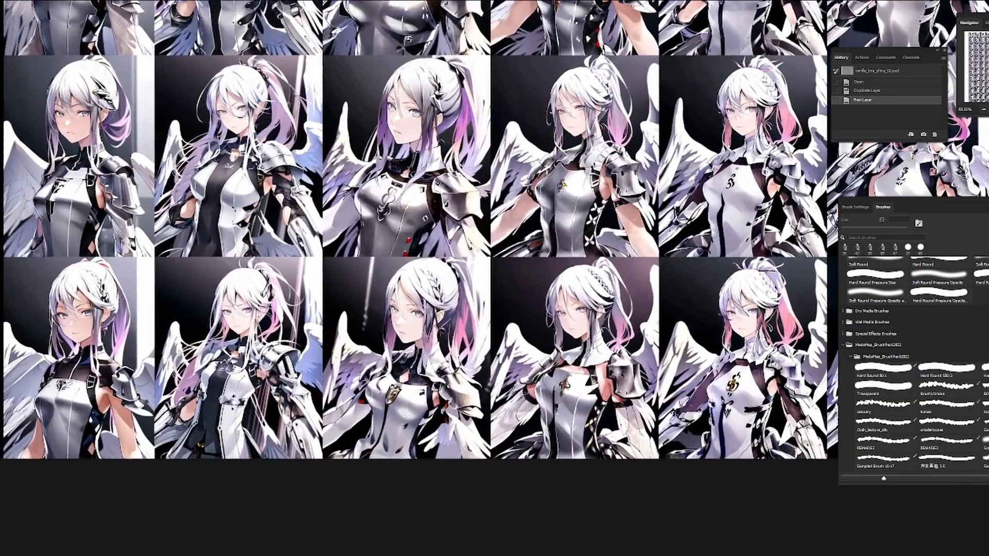
{"action": "left_click_drag", "start_coordinate": [221, 365], "coordinate": [57, 364]}
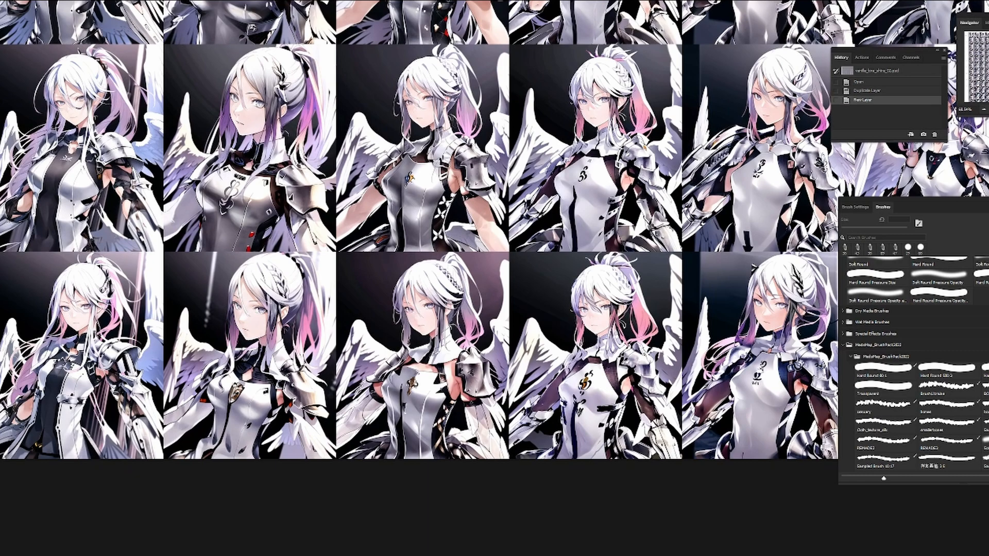
{"action": "left_click_drag", "start_coordinate": [618, 360], "coordinate": [284, 355]}
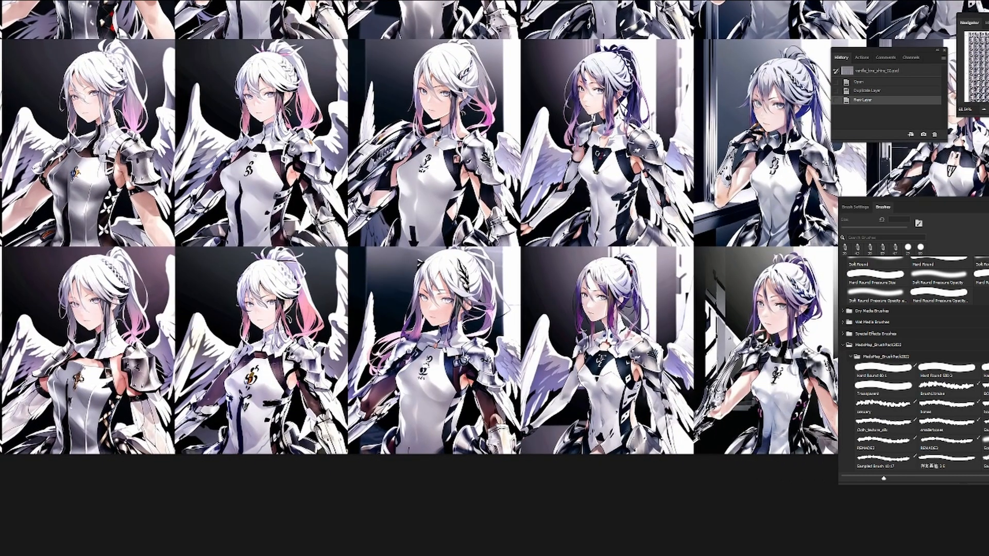
{"action": "left_click_drag", "start_coordinate": [618, 361], "coordinate": [301, 361]}
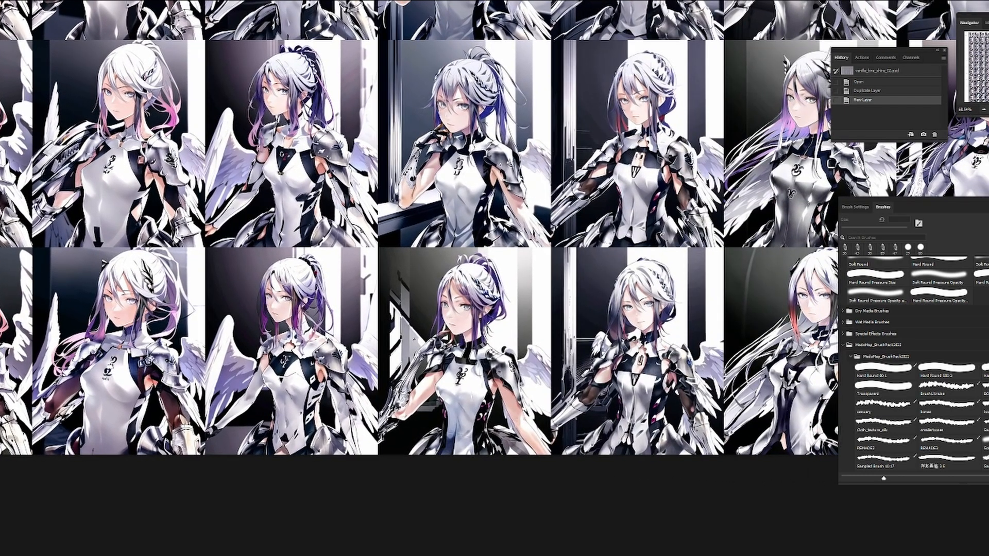
{"action": "key", "text": "b"}
{"action": "left_click_drag", "start_coordinate": [428, 270], "coordinate": [453, 249]}
{"action": "left_click_drag", "start_coordinate": [305, 251], "coordinate": [276, 269]}
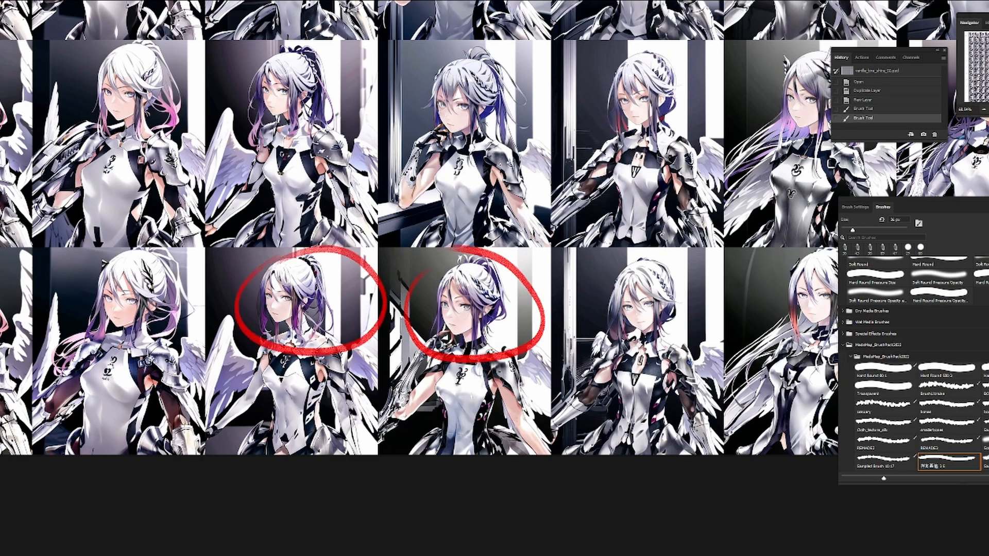
Step: Draw red brush outlines around the last figure in the bottom row and the figure two columns before it
{"action": "left_click_drag", "start_coordinate": [567, 319], "coordinate": [398, 309]}
{"action": "mouse_move", "coordinate": [400, 445]}
{"action": "left_mouse_down"}
{"action": "mouse_move", "coordinate": [482, 234]}
{"action": "mouse_move", "coordinate": [418, 249]}
{"action": "left_mouse_up"}
{"action": "left_click_drag", "start_coordinate": [669, 309], "coordinate": [345, 307]}
{"action": "mouse_move", "coordinate": [519, 330]}
{"action": "left_mouse_down"}
{"action": "mouse_move", "coordinate": [582, 330]}
{"action": "mouse_move", "coordinate": [571, 330]}
{"action": "left_mouse_up"}
{"action": "mouse_move", "coordinate": [365, 172]}
{"action": "left_mouse_down"}
{"action": "mouse_move", "coordinate": [320, 391]}
{"action": "mouse_move", "coordinate": [369, 502]}
{"action": "mouse_move", "coordinate": [618, 170]}
{"action": "left_mouse_up"}
{"action": "left_click_drag", "start_coordinate": [342, 463], "coordinate": [334, 524]}
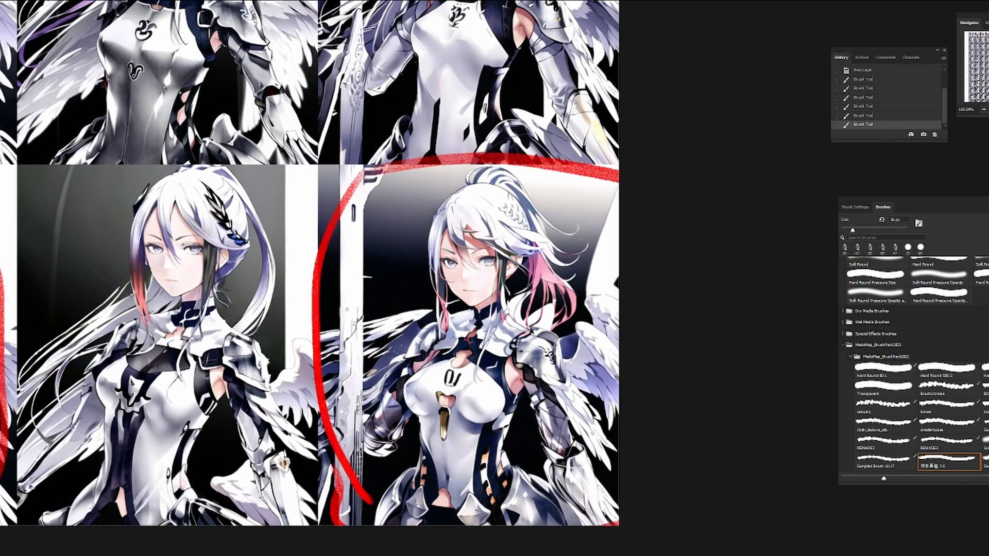
{"action": "left_click_drag", "start_coordinate": [510, 360], "coordinate": [460, 350]}
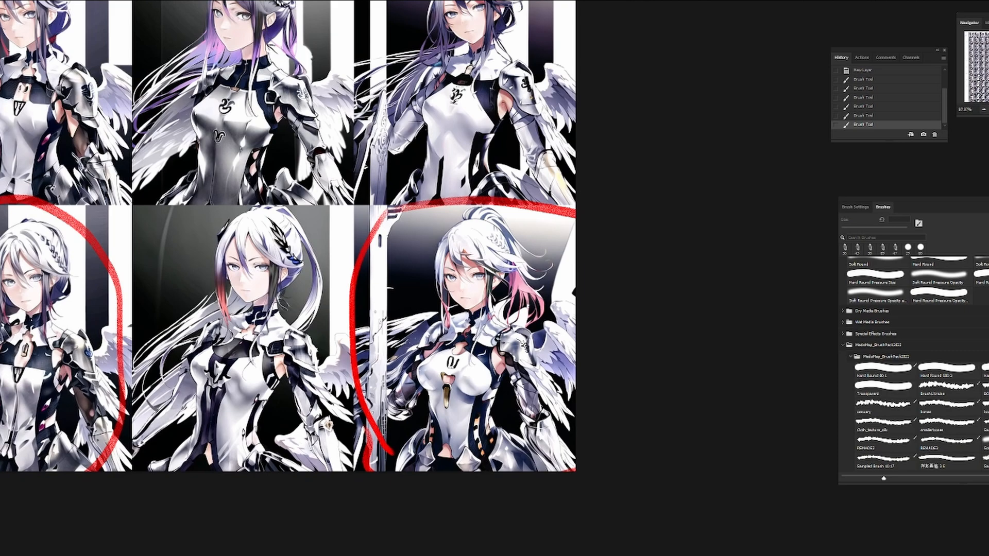
{"action": "left_click_drag", "start_coordinate": [453, 247], "coordinate": [434, 365]}
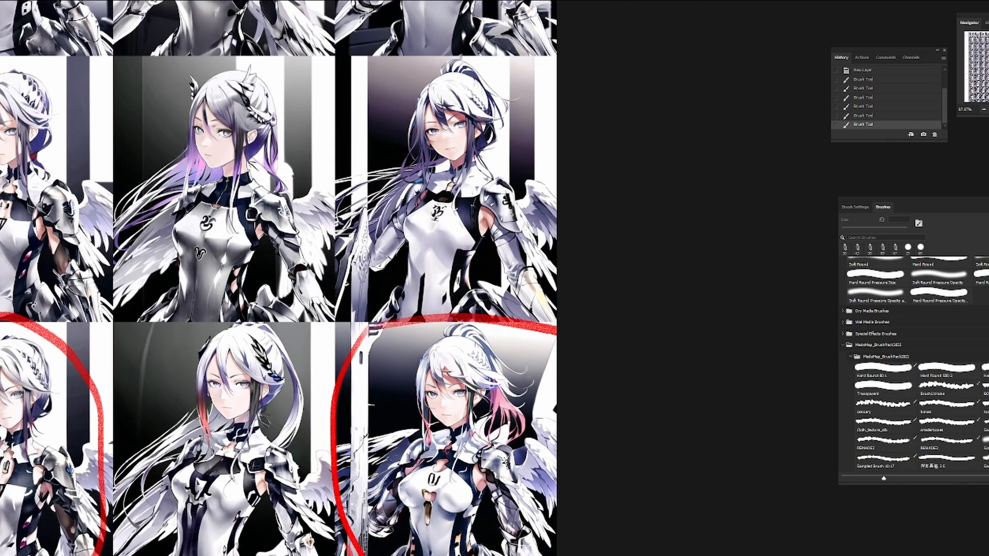
{"action": "left_click_drag", "start_coordinate": [467, 399], "coordinate": [428, 298]}
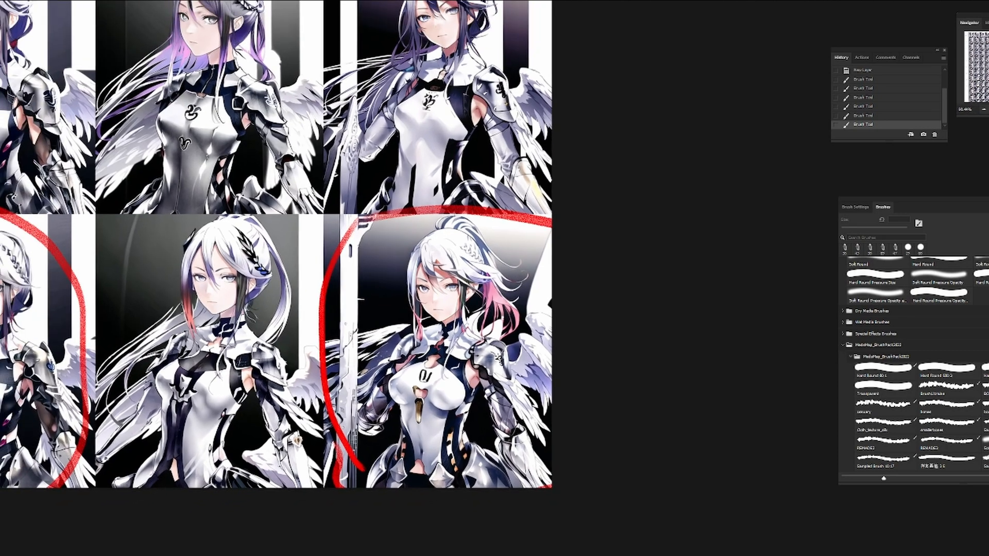
Step: Undo the last four brush strokes, keeping the two head circles drawn first
{"action": "key", "text": "ctrl+z"}
{"action": "key", "text": "ctrl+z"}
{"action": "key", "text": "ctrl+z"}
{"action": "key", "text": "ctrl+z"}
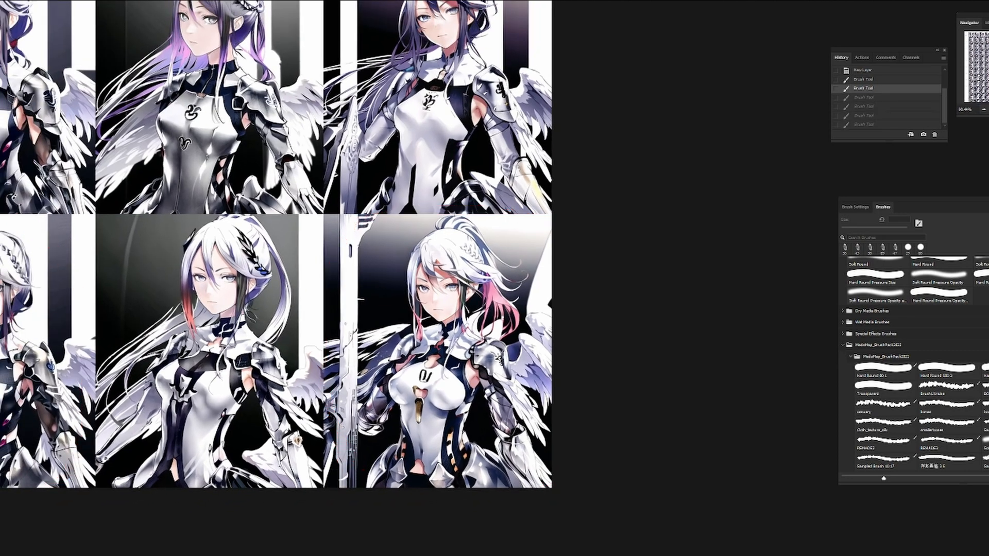
Step: Mark the last figure of the vanilla LoRA grid's bottom row with red brush strokes along its left and upper edges
{"action": "left_click", "coordinate": [948, 461]}
{"action": "mouse_move", "coordinate": [351, 219]}
{"action": "left_mouse_down"}
{"action": "mouse_move", "coordinate": [340, 487]}
{"action": "mouse_move", "coordinate": [500, 229]}
{"action": "mouse_move", "coordinate": [551, 238]}
{"action": "left_mouse_up"}
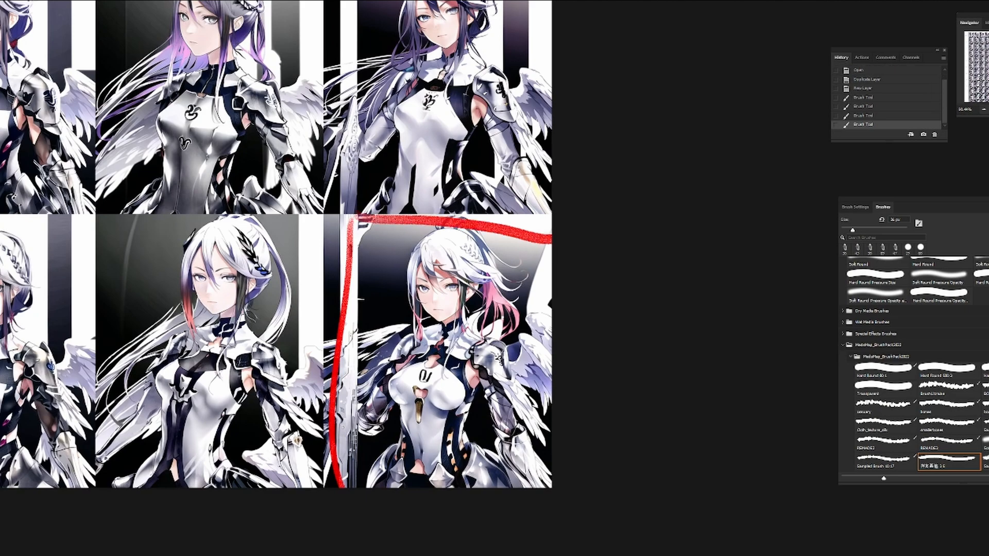
{"action": "mouse_move", "coordinate": [503, 349]}
{"action": "left_mouse_down"}
{"action": "mouse_move", "coordinate": [533, 348]}
{"action": "mouse_move", "coordinate": [495, 348]}
{"action": "left_mouse_up"}
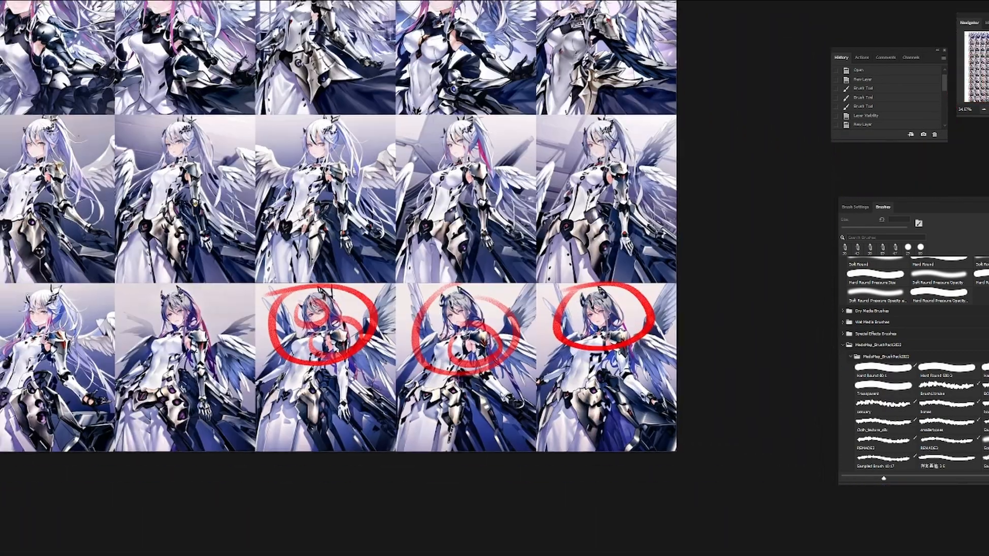
Step: Examine the red-circled figures and their uncircled neighbours in the bottom row of the grid with white-gowned winged figures
{"action": "scroll", "coordinate": [601, 374], "scroll_direction": "up", "scroll_amount": 5}
{"action": "left_click_drag", "start_coordinate": [601, 373], "coordinate": [794, 357]}
{"action": "scroll", "coordinate": [604, 355], "scroll_direction": "up", "scroll_amount": 2}
{"action": "left_click_drag", "start_coordinate": [309, 352], "coordinate": [477, 354]}
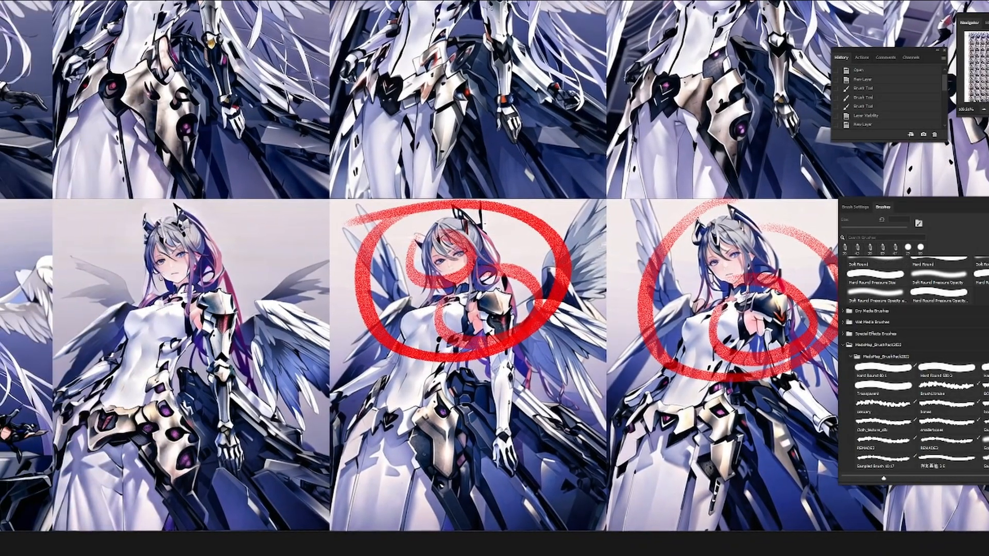
{"action": "scroll", "coordinate": [304, 352], "scroll_direction": "down", "scroll_amount": 5}
{"action": "left_click_drag", "start_coordinate": [303, 352], "coordinate": [483, 354]}
{"action": "left_click_drag", "start_coordinate": [271, 340], "coordinate": [330, 320]}
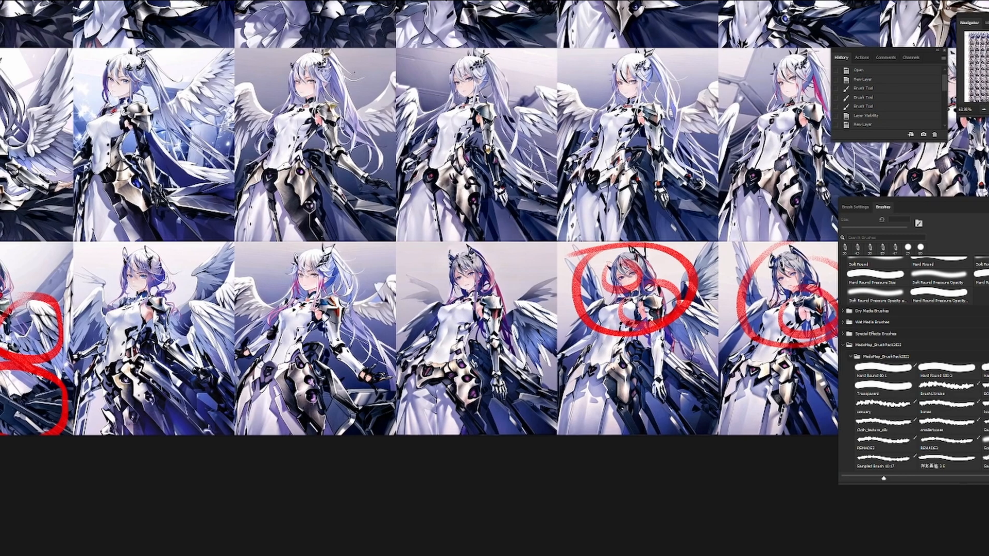
{"action": "scroll", "coordinate": [330, 320], "scroll_direction": "up", "scroll_amount": 6}
{"action": "scroll", "coordinate": [330, 320], "scroll_direction": "down", "scroll_amount": 1}
{"action": "scroll", "coordinate": [331, 320], "scroll_direction": "down", "scroll_amount": 1}
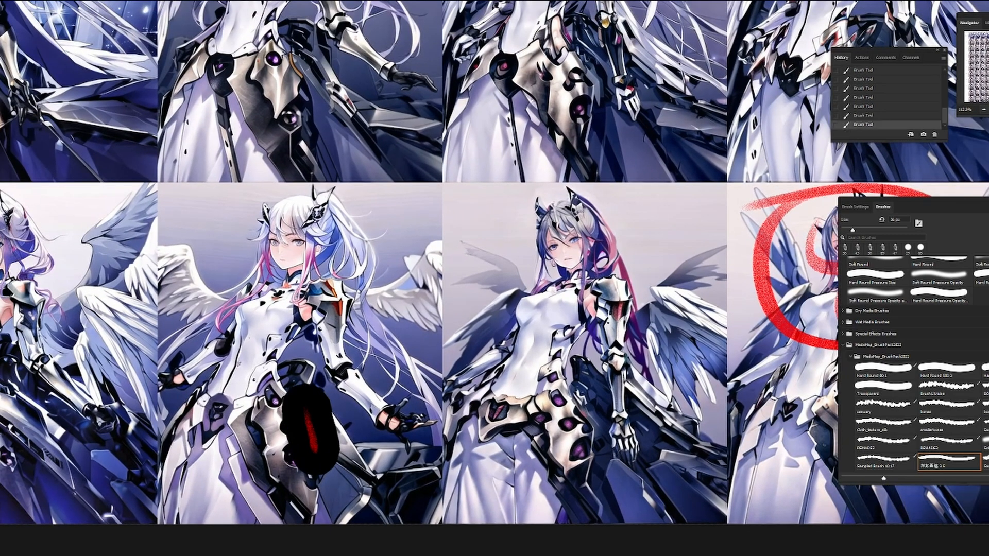
{"action": "key", "text": "ctrl+z"}
{"action": "left_click_drag", "start_coordinate": [314, 360], "coordinate": [481, 356]}
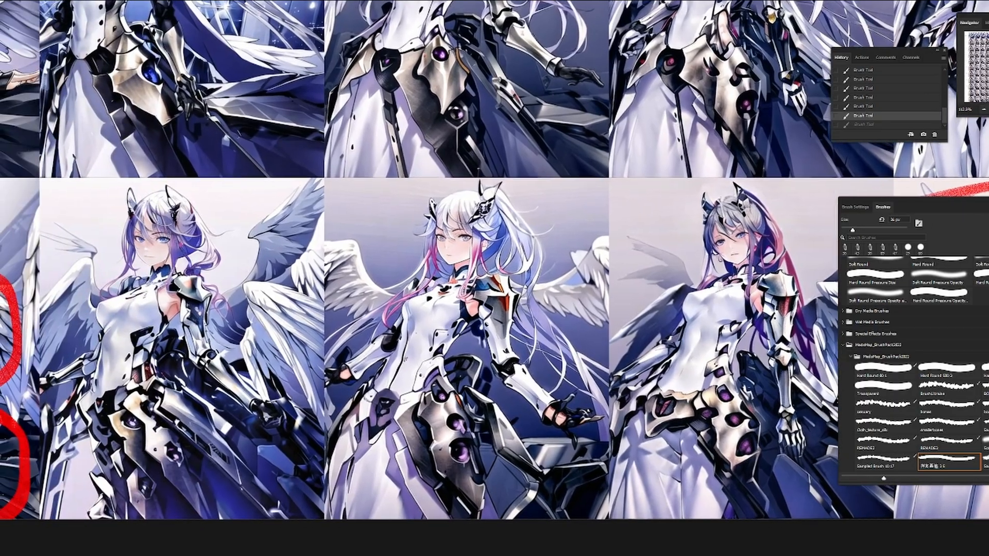
{"action": "scroll", "coordinate": [440, 327], "scroll_direction": "down", "scroll_amount": 10}
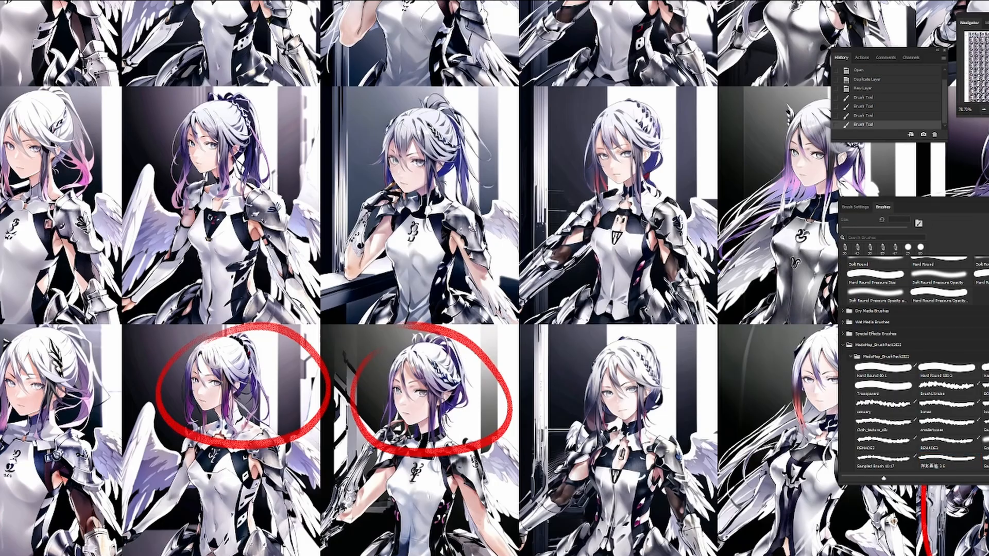
Step: Compare the marked bottom row of the vanilla LoRA grid with the circled bottom row of the 40-dimension LoCon grid
{"action": "scroll", "coordinate": [360, 206], "scroll_direction": "right", "scroll_amount": 3}
{"action": "scroll", "coordinate": [361, 206], "scroll_direction": "down", "scroll_amount": 5}
{"action": "scroll", "coordinate": [335, 169], "scroll_direction": "up", "scroll_amount": 4}
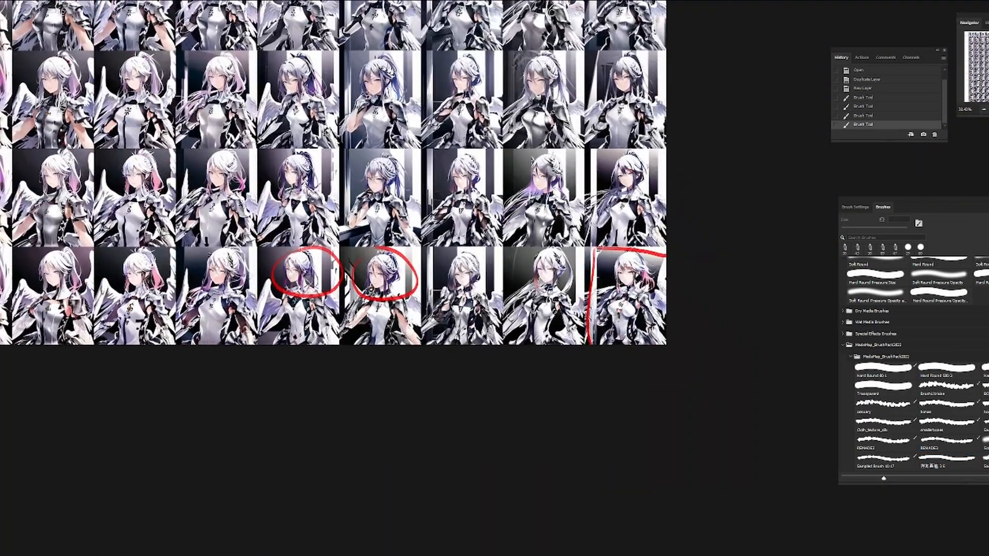
{"action": "left_click_drag", "start_coordinate": [460, 148], "coordinate": [600, 440]}
{"action": "scroll", "coordinate": [515, 274], "scroll_direction": "down", "scroll_amount": 6}
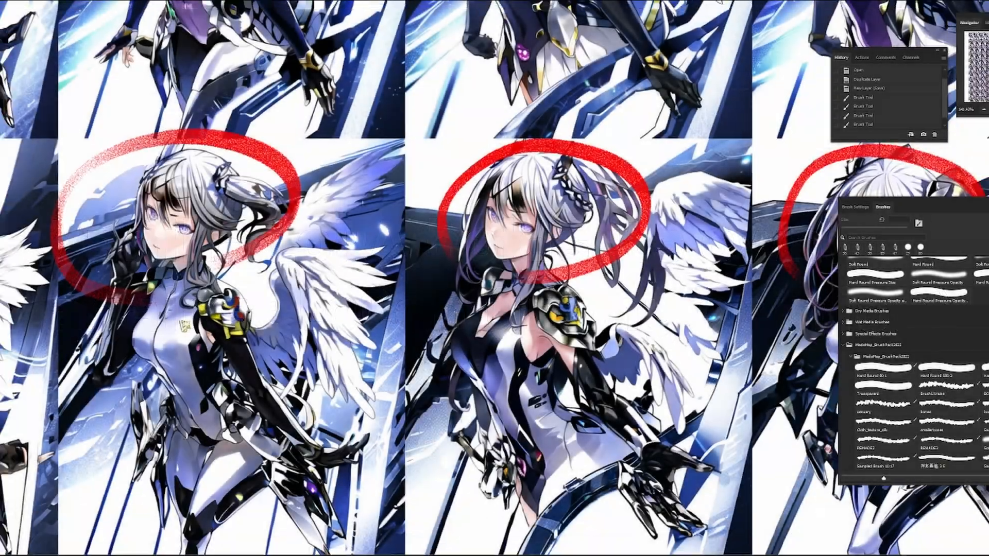
{"action": "scroll", "coordinate": [378, 190], "scroll_direction": "down", "scroll_amount": 3}
{"action": "left_click_drag", "start_coordinate": [563, 212], "coordinate": [526, 278]}
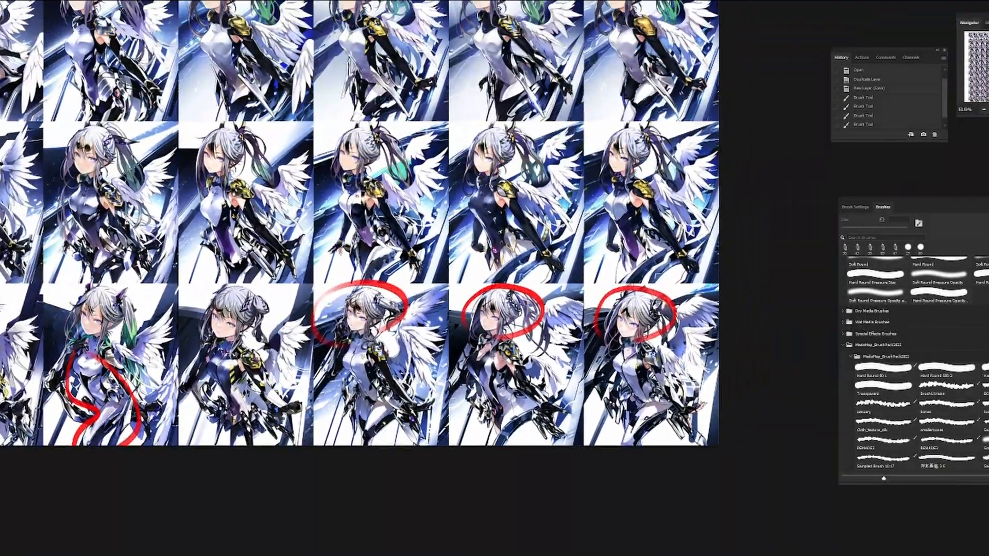
{"action": "scroll", "coordinate": [525, 278], "scroll_direction": "down", "scroll_amount": 4}
{"action": "left_click_drag", "start_coordinate": [525, 279], "coordinate": [624, 331]}
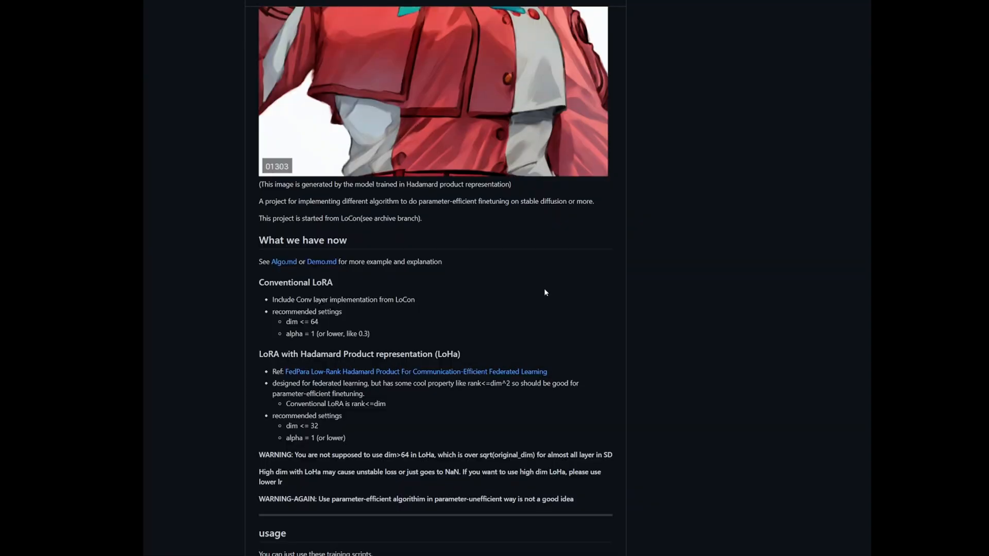
Step: Read the Conventional LoRA section of the project's README page, highlighting its recommended dim and alpha settings
{"action": "scroll", "coordinate": [545, 292], "scroll_direction": "up", "scroll_amount": 9}
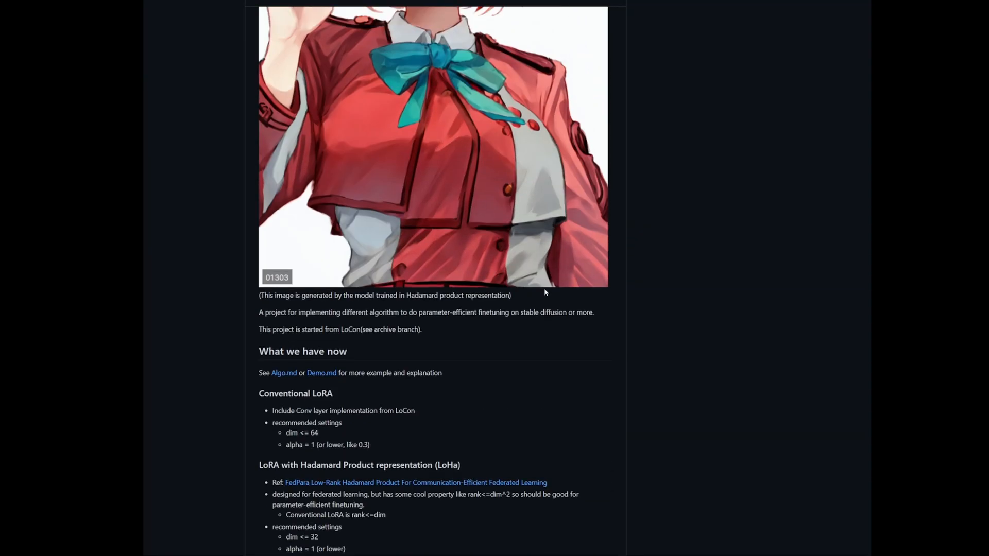
{"action": "scroll", "coordinate": [423, 281], "scroll_direction": "down", "scroll_amount": 8}
{"action": "scroll", "coordinate": [423, 282], "scroll_direction": "down", "scroll_amount": 2}
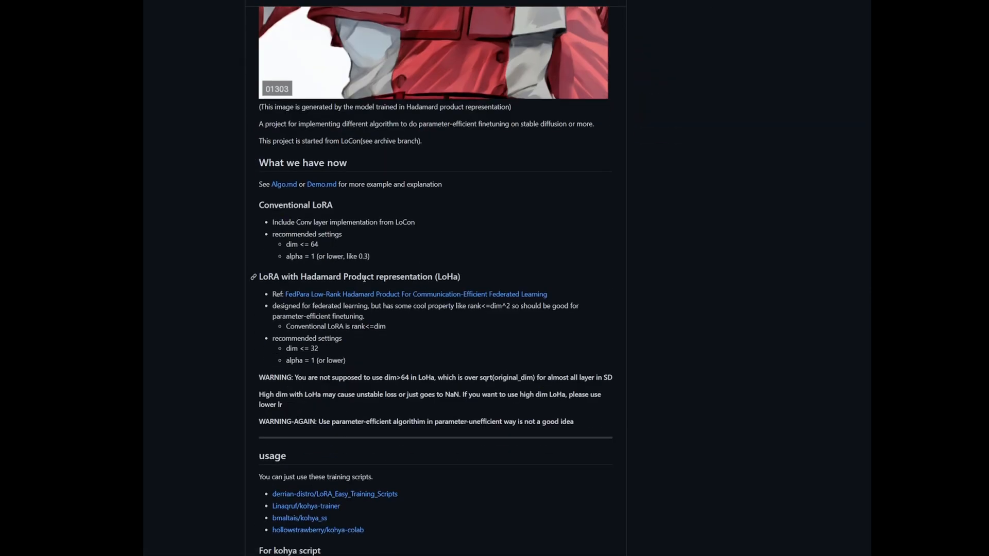
{"action": "left_click_drag", "start_coordinate": [383, 393], "coordinate": [245, 332]}
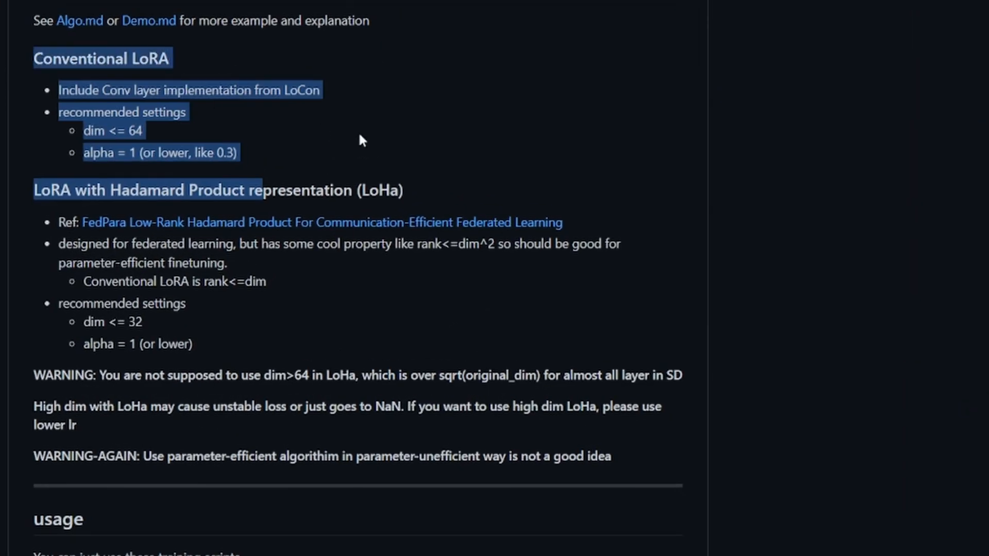
{"action": "left_click_drag", "start_coordinate": [361, 139], "coordinate": [8, 59]}
{"action": "left_click", "coordinate": [103, 128]}
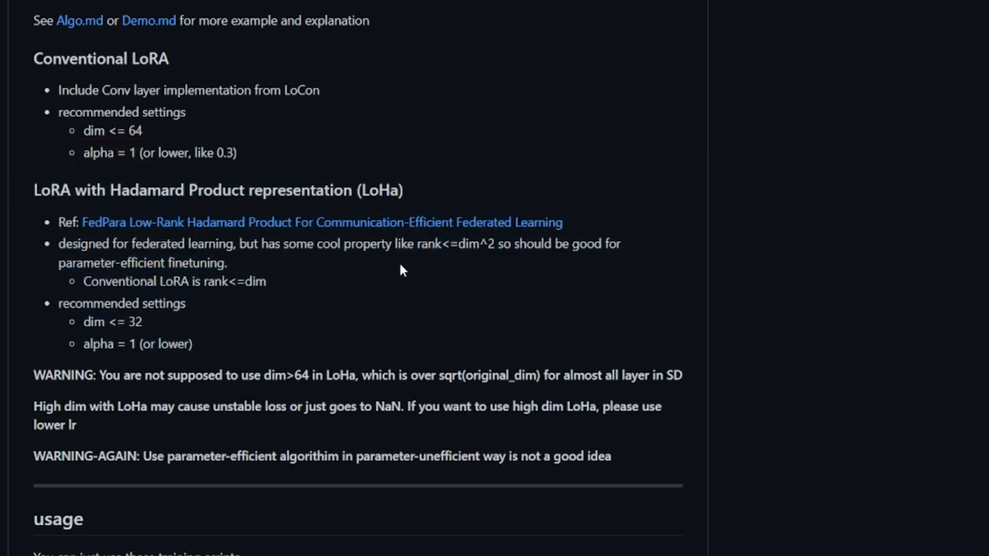
Step: Highlight the rank<=dim^2 property and the recommended alpha = 1 (or lower) in the README's LoHa section
{"action": "left_click_drag", "start_coordinate": [415, 244], "coordinate": [490, 248]}
{"action": "left_click", "coordinate": [455, 245]}
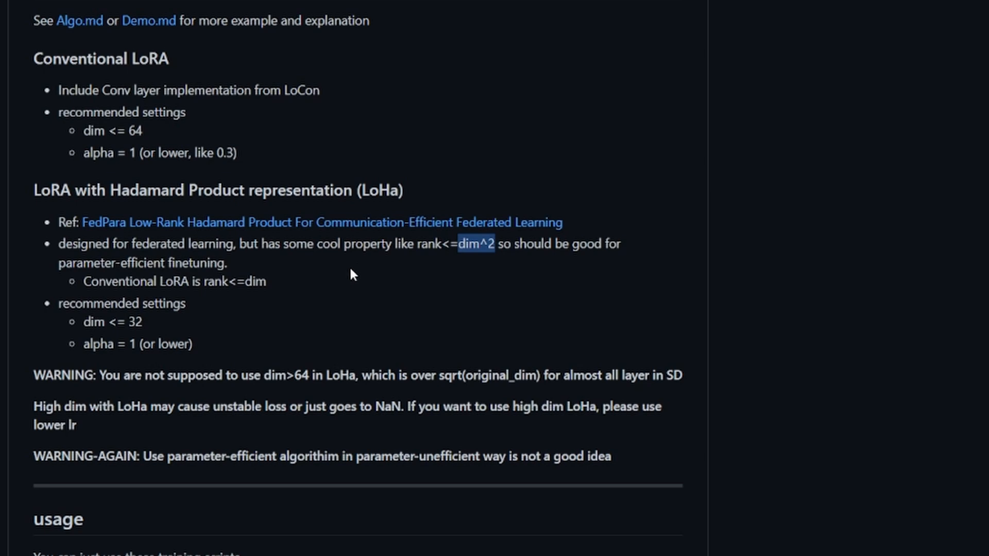
{"action": "left_click_drag", "start_coordinate": [192, 343], "coordinate": [87, 345]}
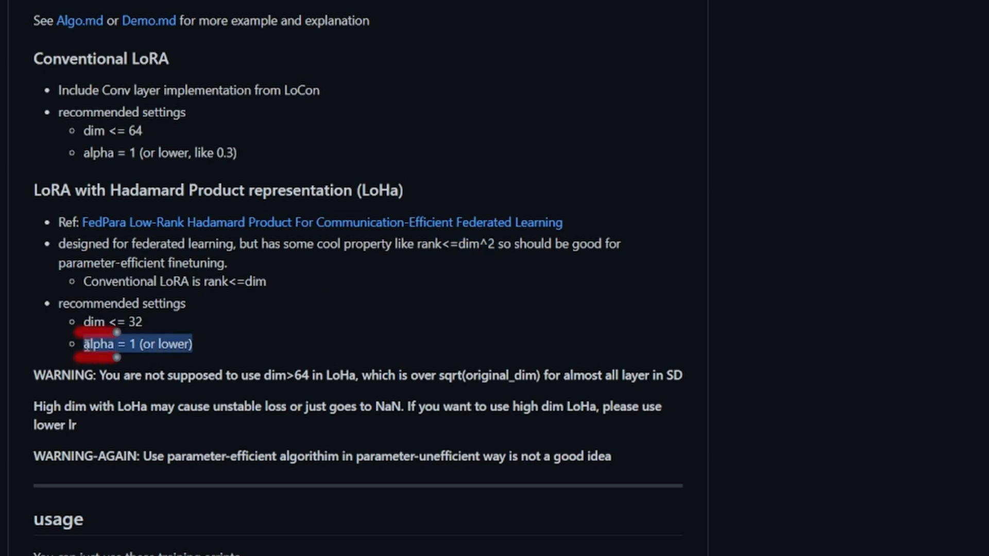
{"action": "left_click", "coordinate": [256, 333]}
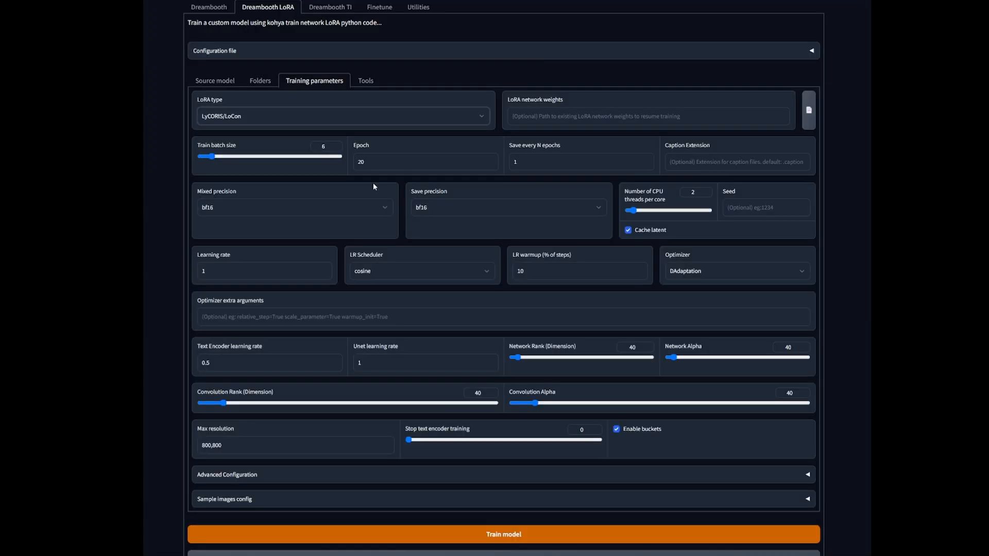
Step: Open the Convolution Rank (Dimension) value for editing in the Dreambooth LoRA training parameters
{"action": "double_click", "coordinate": [477, 392]}
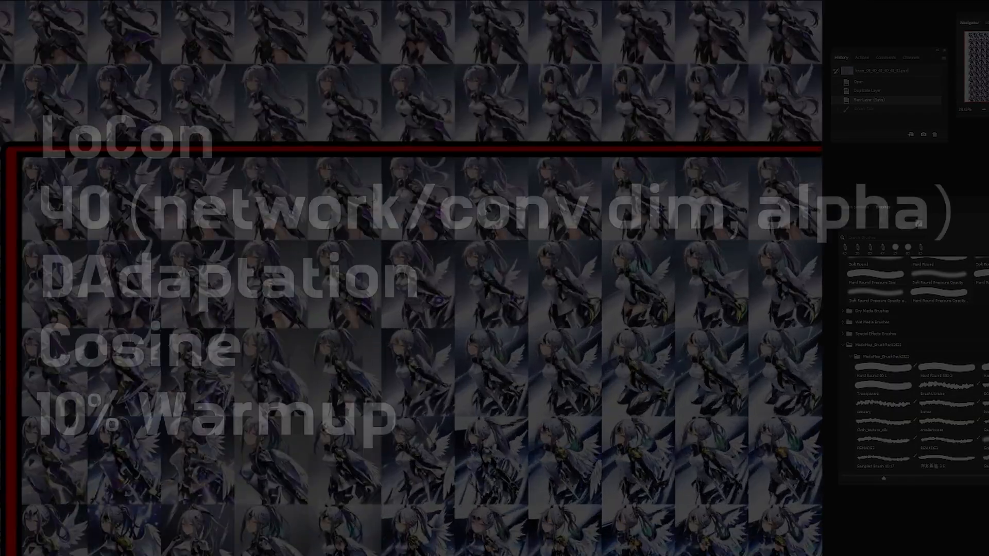
Step: Brush a loop around a figure's head in the 40-dimension LoCon grid's bottom row and review the row's last columns
{"action": "left_click_drag", "start_coordinate": [564, 463], "coordinate": [504, 309]}
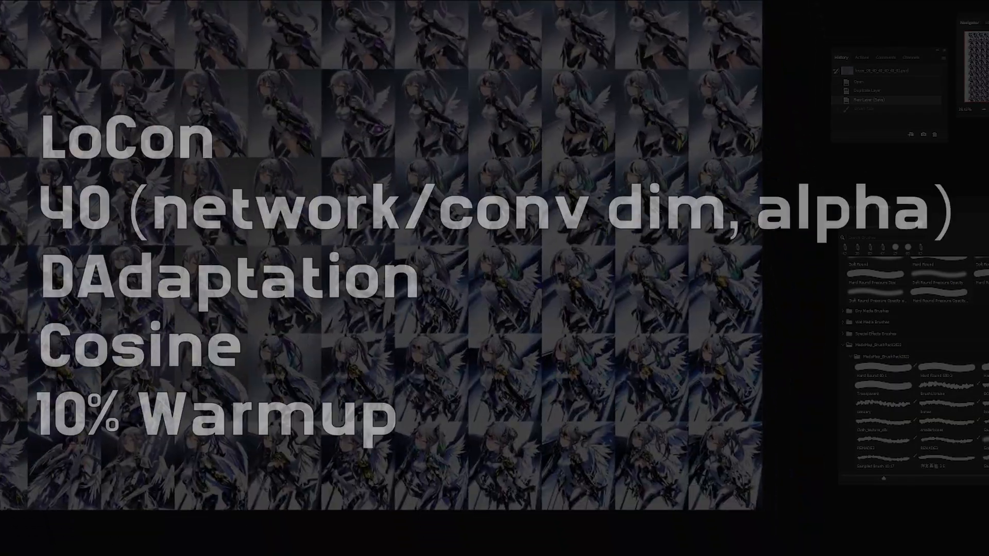
{"action": "scroll", "coordinate": [503, 309], "scroll_direction": "up", "scroll_amount": 2}
{"action": "left_click_drag", "start_coordinate": [514, 345], "coordinate": [503, 296]}
{"action": "scroll", "coordinate": [504, 299], "scroll_direction": "up", "scroll_amount": 3}
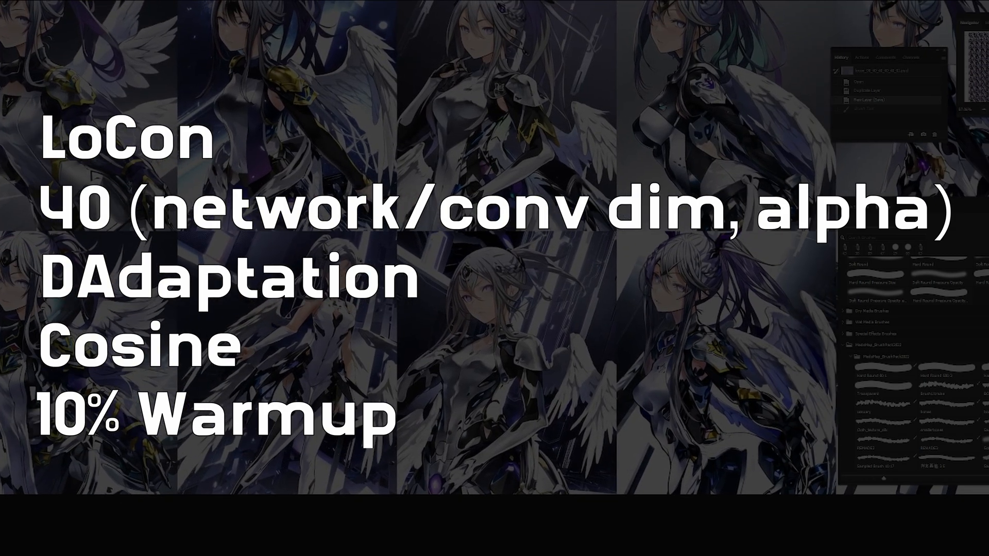
{"action": "key", "text": "b"}
{"action": "left_click_drag", "start_coordinate": [415, 260], "coordinate": [404, 262]}
{"action": "left_click_drag", "start_coordinate": [669, 319], "coordinate": [278, 320]}
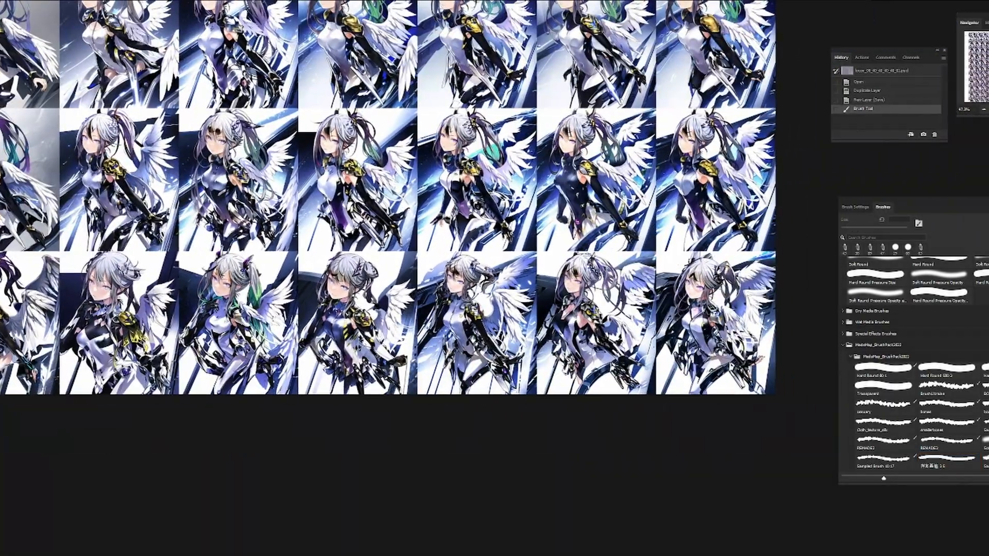
{"action": "scroll", "coordinate": [599, 287], "scroll_direction": "up", "scroll_amount": 3}
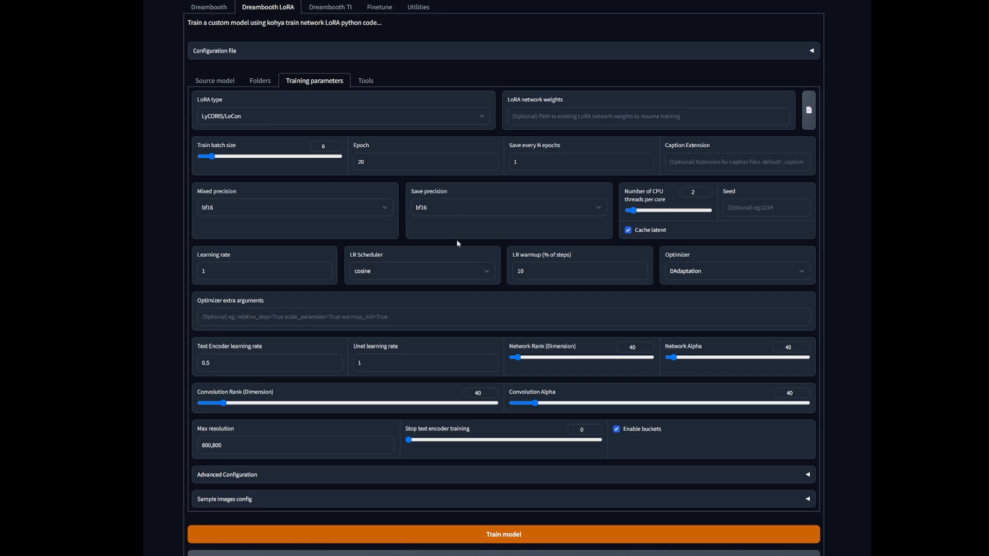
Step: Set the LoRA type to LyCORIS/LoHa in the training parameters
{"action": "left_click", "coordinate": [242, 120]}
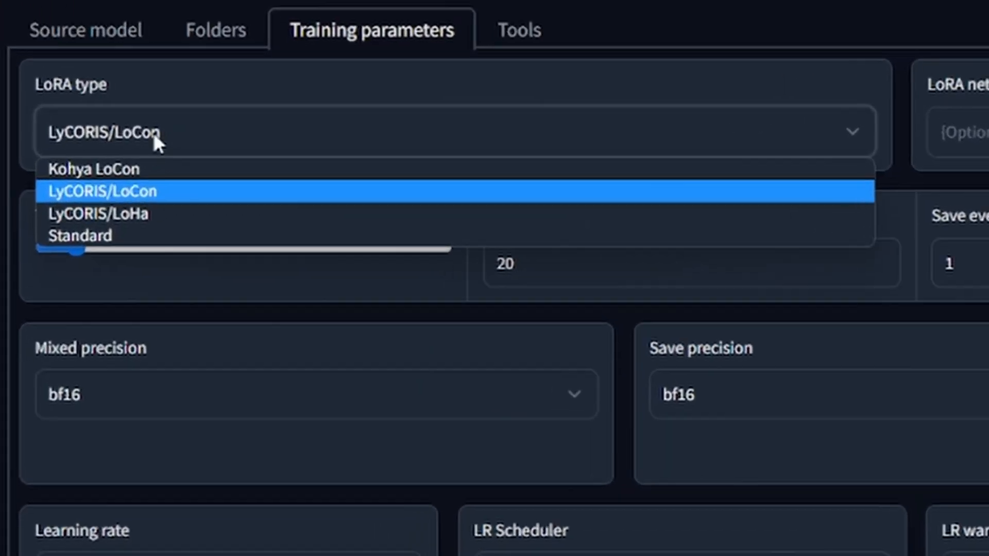
{"action": "left_click", "coordinate": [238, 144]}
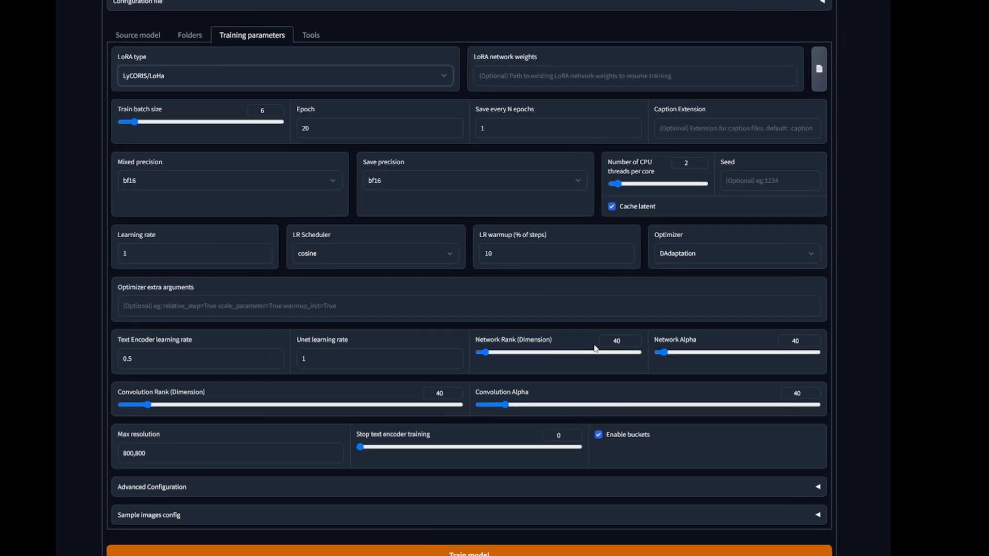
Step: Set Network Rank (Dimension) and Network Alpha to 14 in the LoRA training parameters
{"action": "left_click_drag", "start_coordinate": [624, 348], "coordinate": [705, 353]}
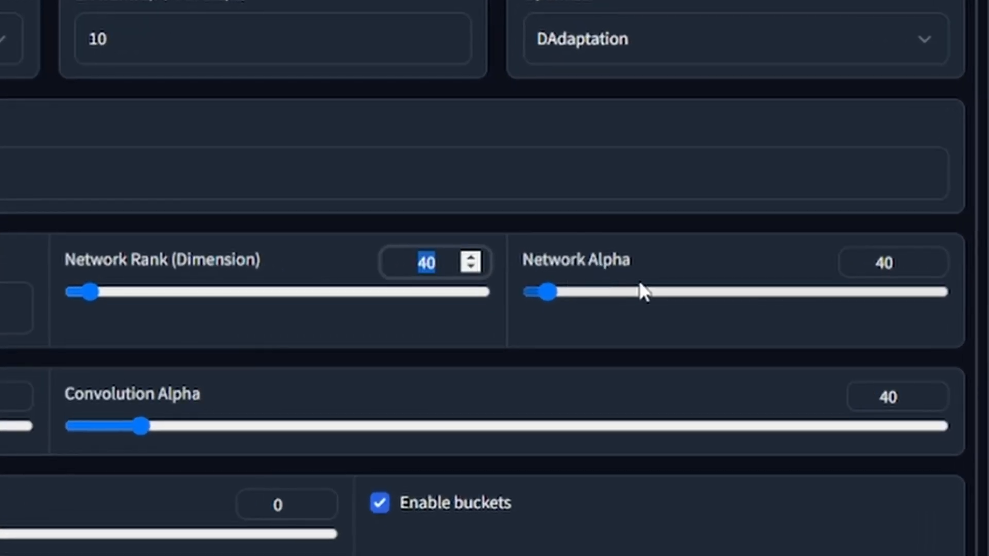
{"action": "type", "text": "14"}
{"action": "left_click_drag", "start_coordinate": [889, 260], "coordinate": [916, 261]}
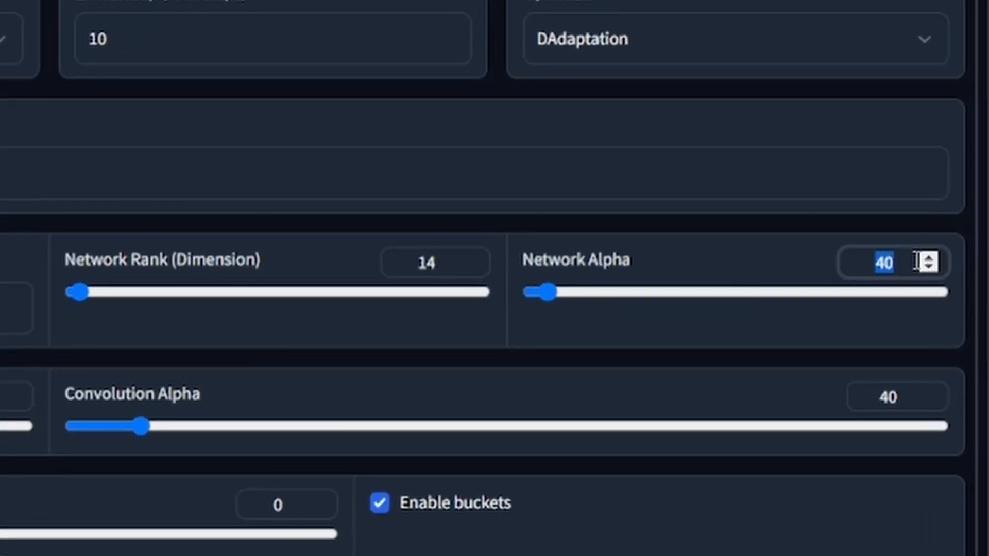
{"action": "type", "text": "14"}
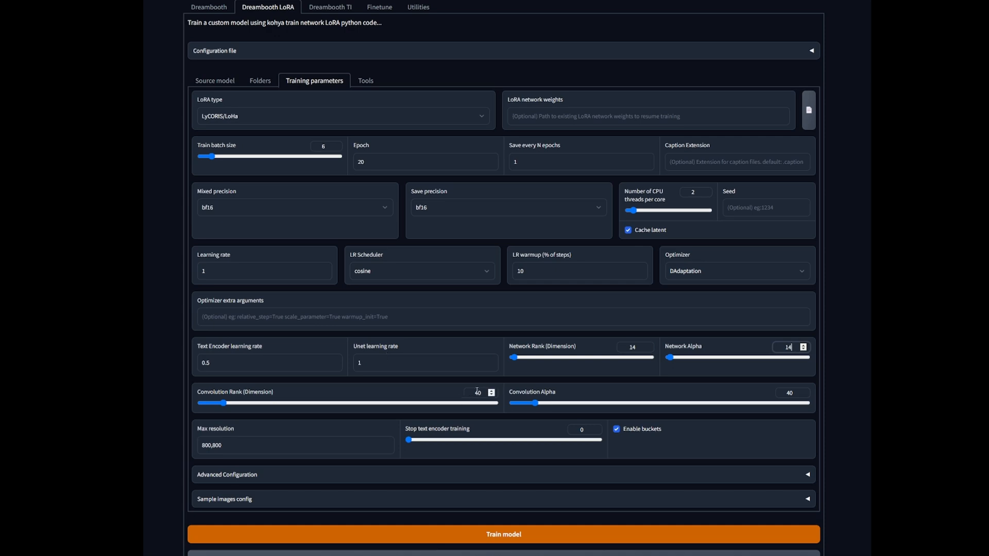
Step: Set Convolution Rank (Dimension) to 4 and Convolution Alpha to 1
{"action": "double_click", "coordinate": [477, 392]}
{"action": "type", "text": "4"}
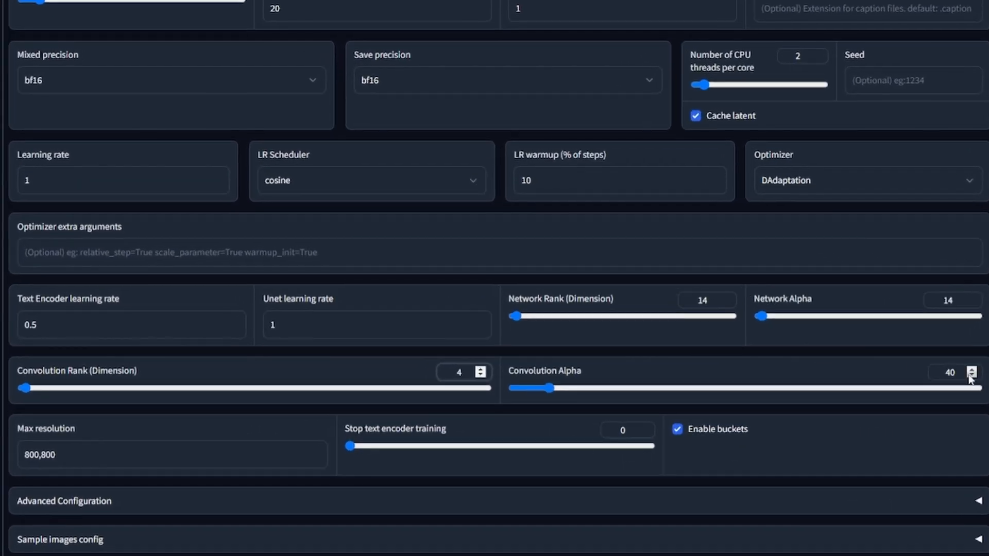
{"action": "left_click", "coordinate": [955, 372]}
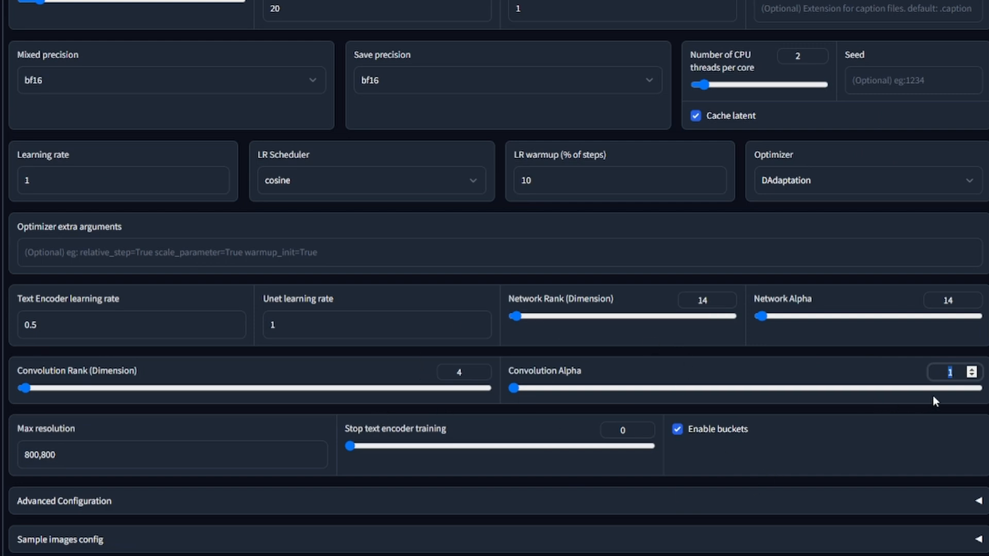
{"action": "type", "text": "2"}
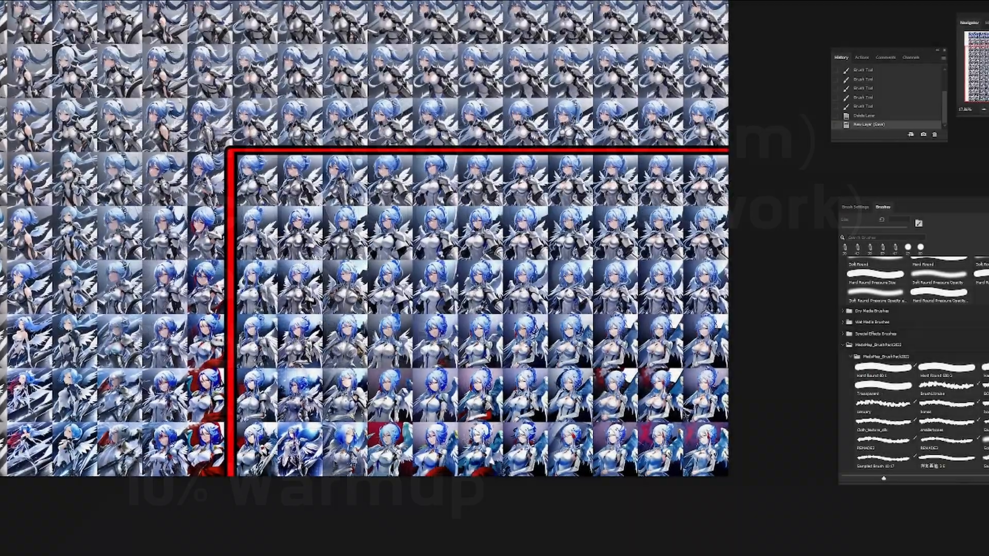
Step: Switch to Photoshop and examine the first LoHa result grid, comparing its last columns and bottom rows with the earlier ones
{"action": "scroll", "coordinate": [556, 438], "scroll_direction": "up", "scroll_amount": 5}
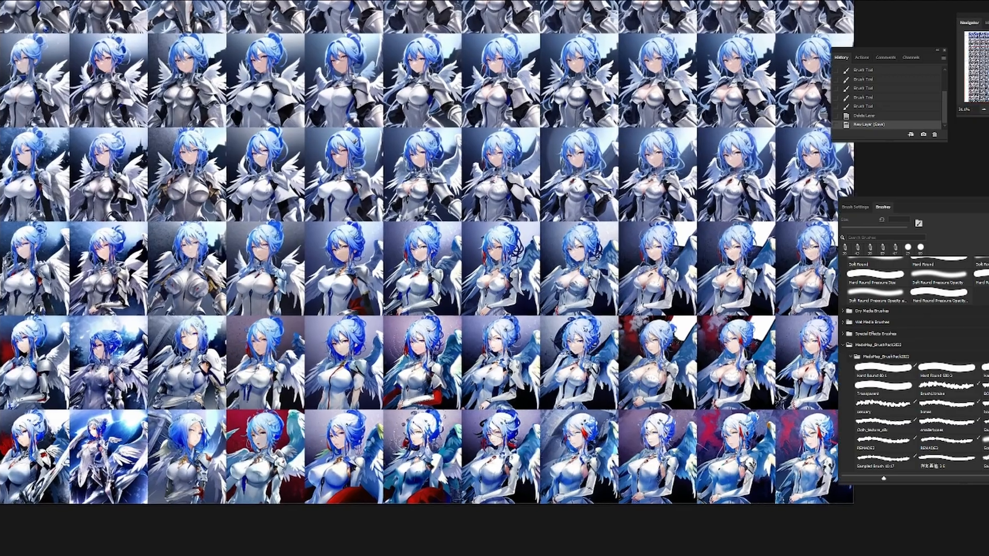
{"action": "left_click_drag", "start_coordinate": [556, 438], "coordinate": [679, 324]}
{"action": "scroll", "coordinate": [500, 391], "scroll_direction": "up", "scroll_amount": 5}
{"action": "left_click_drag", "start_coordinate": [202, 317], "coordinate": [71, 301]}
{"action": "scroll", "coordinate": [460, 315], "scroll_direction": "up", "scroll_amount": 5}
{"action": "scroll", "coordinate": [587, 307], "scroll_direction": "down", "scroll_amount": 3}
{"action": "left_click_drag", "start_coordinate": [566, 304], "coordinate": [246, 305]}
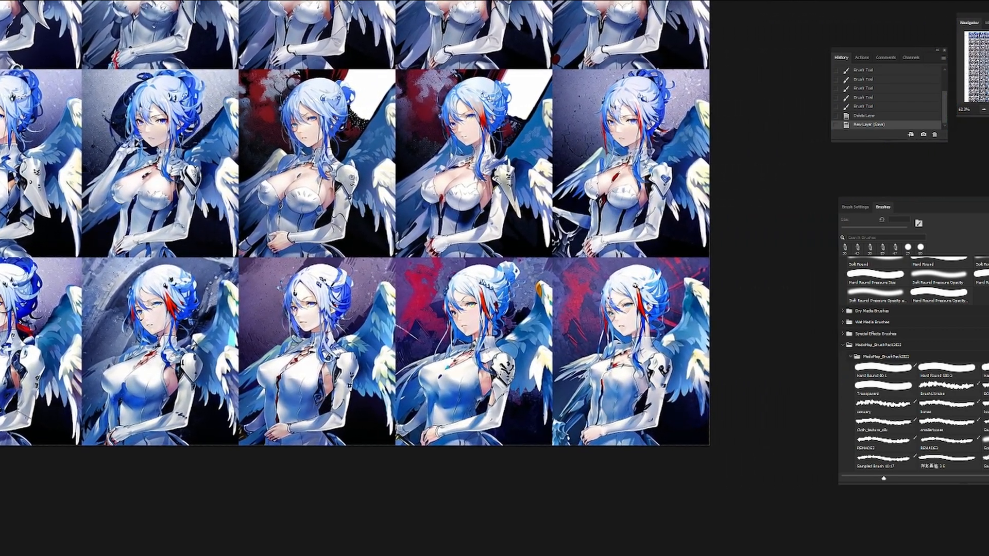
{"action": "mouse_move", "coordinate": [585, 336]}
{"action": "left_mouse_down"}
{"action": "mouse_move", "coordinate": [649, 335]}
{"action": "mouse_move", "coordinate": [603, 335]}
{"action": "left_mouse_up"}
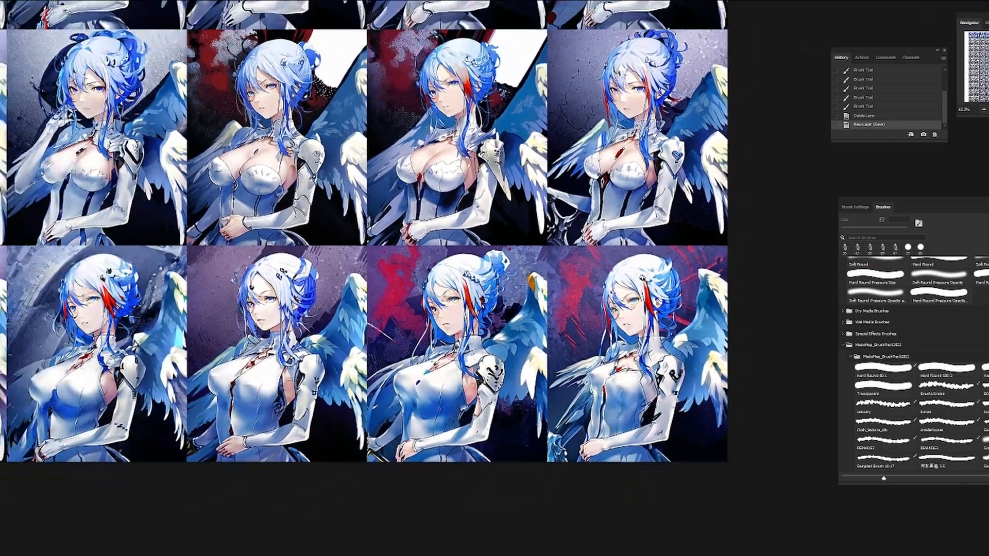
{"action": "left_click_drag", "start_coordinate": [67, 304], "coordinate": [946, 353]}
{"action": "left_click_drag", "start_coordinate": [286, 233], "coordinate": [363, 257]}
{"action": "left_click_drag", "start_coordinate": [363, 257], "coordinate": [329, 457]}
{"action": "left_click_drag", "start_coordinate": [424, 245], "coordinate": [323, 310]}
{"action": "left_click_drag", "start_coordinate": [393, 77], "coordinate": [469, 77]}
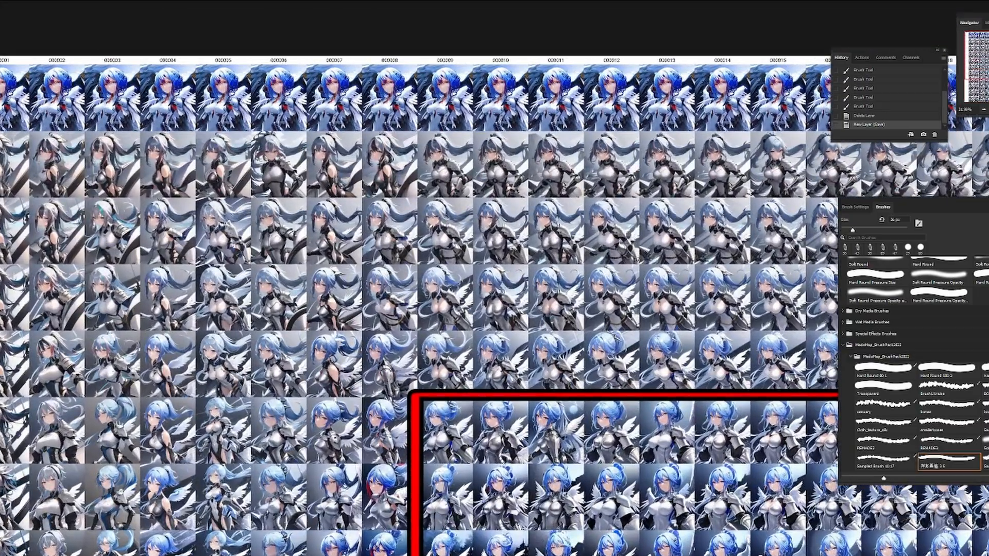
Step: Brush red lines around the red-background figure in column 000008 of the bottom row, beside the thick red divider
{"action": "left_click_drag", "start_coordinate": [422, 428], "coordinate": [470, 237]}
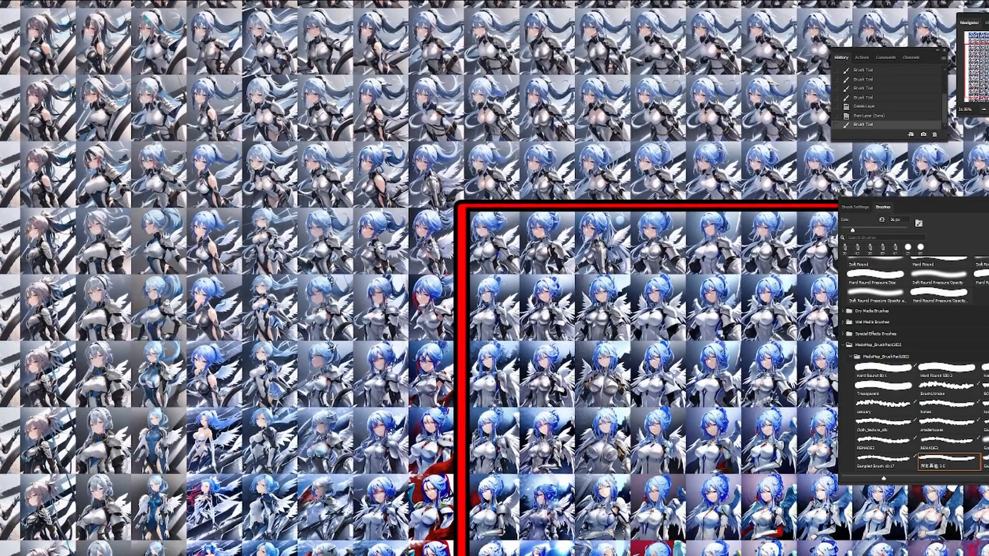
{"action": "left_click_drag", "start_coordinate": [407, 489], "coordinate": [363, 289]}
{"action": "left_click_drag", "start_coordinate": [356, 363], "coordinate": [518, 337]}
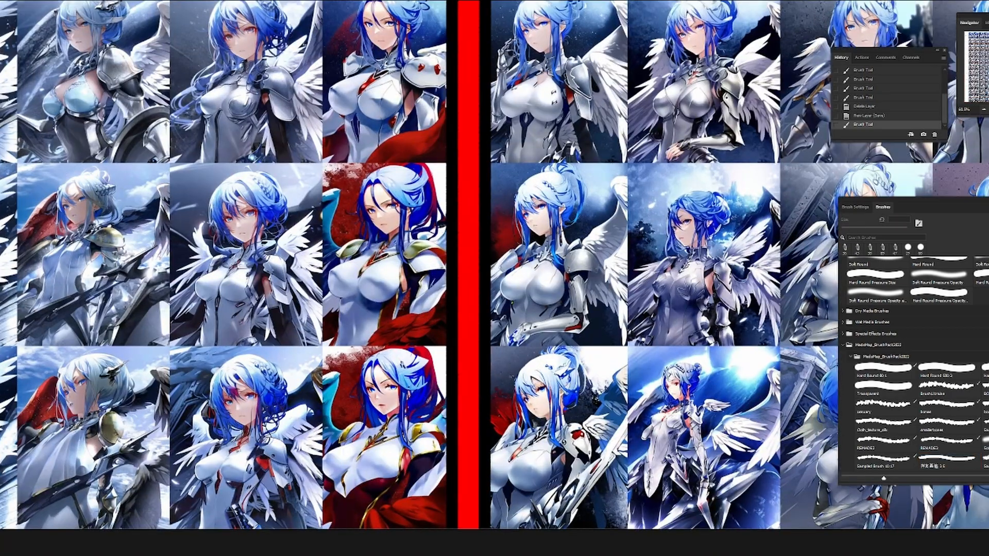
{"action": "left_click_drag", "start_coordinate": [391, 381], "coordinate": [530, 292]}
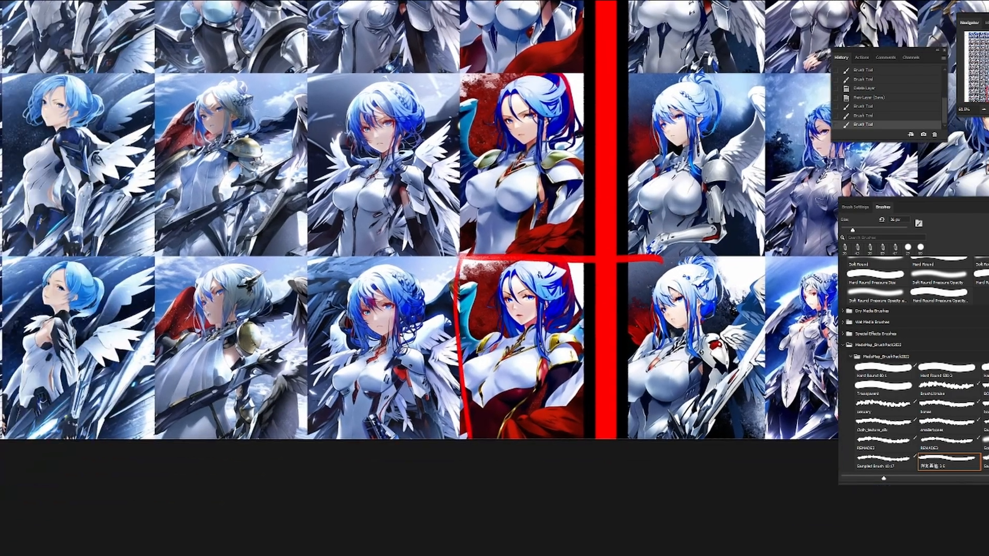
Step: Circle in red the head of the blue-haired figure in column 000007 across the four bottom rows
{"action": "left_click_drag", "start_coordinate": [443, 248], "coordinate": [443, 361]}
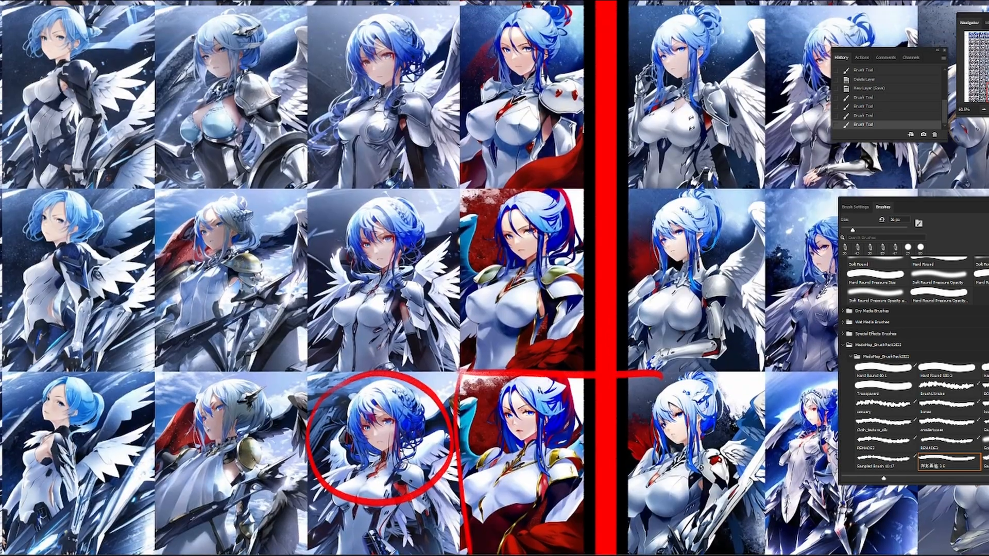
{"action": "left_click_drag", "start_coordinate": [453, 223], "coordinate": [373, 184]}
{"action": "mouse_move", "coordinate": [406, 221]}
{"action": "left_mouse_down"}
{"action": "mouse_move", "coordinate": [380, 322]}
{"action": "mouse_move", "coordinate": [395, 378]}
{"action": "left_mouse_up"}
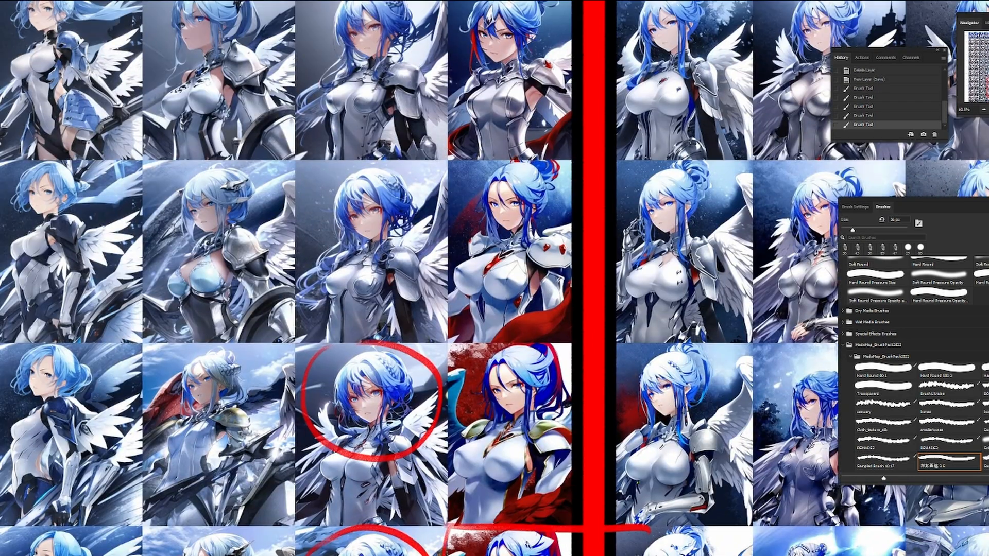
{"action": "left_click_drag", "start_coordinate": [407, 221], "coordinate": [412, 384]}
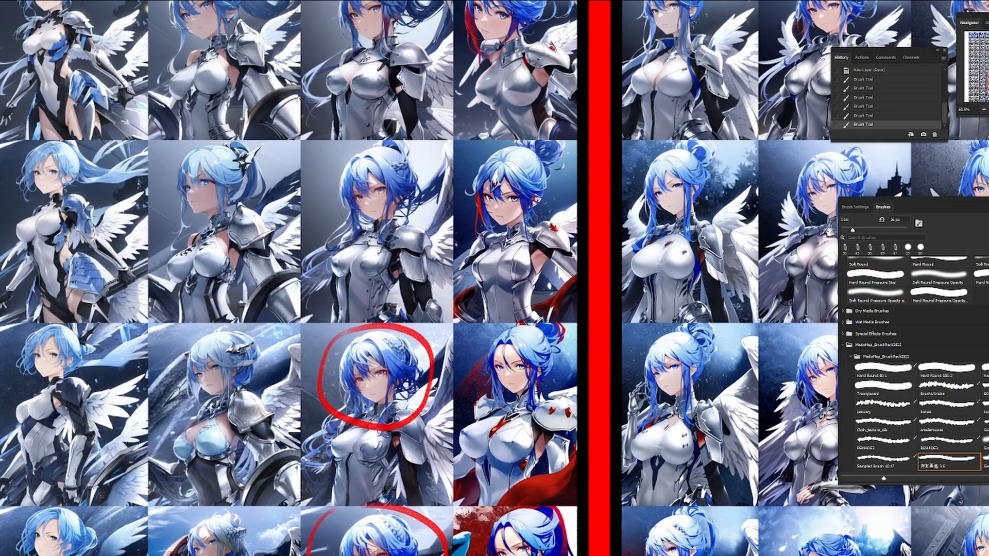
{"action": "left_click_drag", "start_coordinate": [390, 139], "coordinate": [337, 145]}
{"action": "left_click_drag", "start_coordinate": [391, 330], "coordinate": [453, 200]}
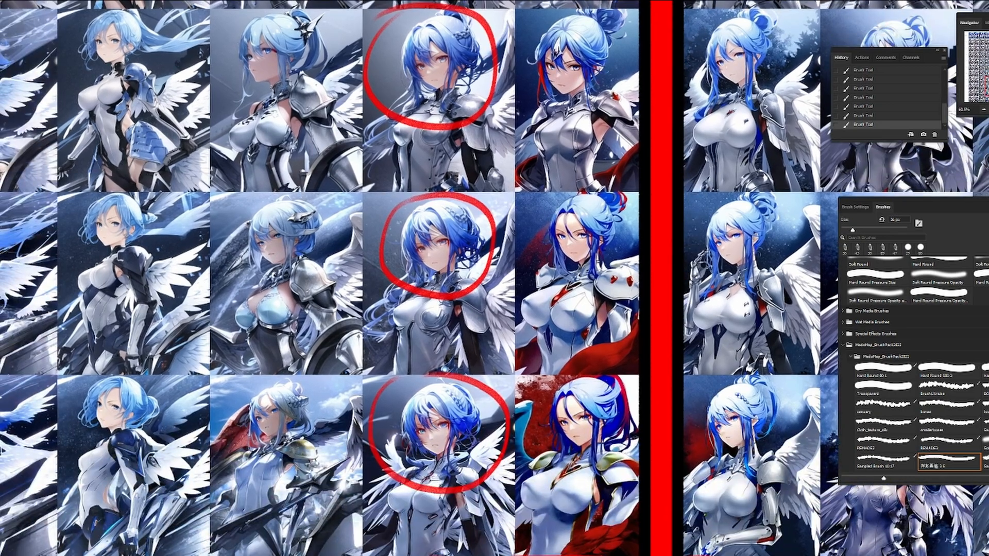
Step: Circle the silver-haired figure in column 000006 of the bottom row and inspect the neighbouring images
{"action": "left_click_drag", "start_coordinate": [412, 288], "coordinate": [448, 236]}
{"action": "left_click_drag", "start_coordinate": [351, 387], "coordinate": [370, 193]}
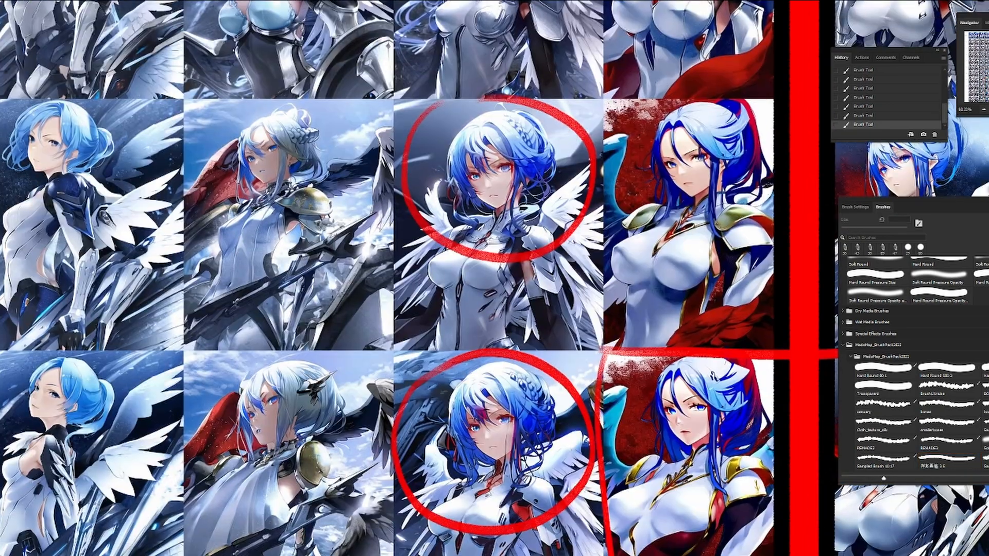
{"action": "left_click_drag", "start_coordinate": [391, 288], "coordinate": [426, 216]}
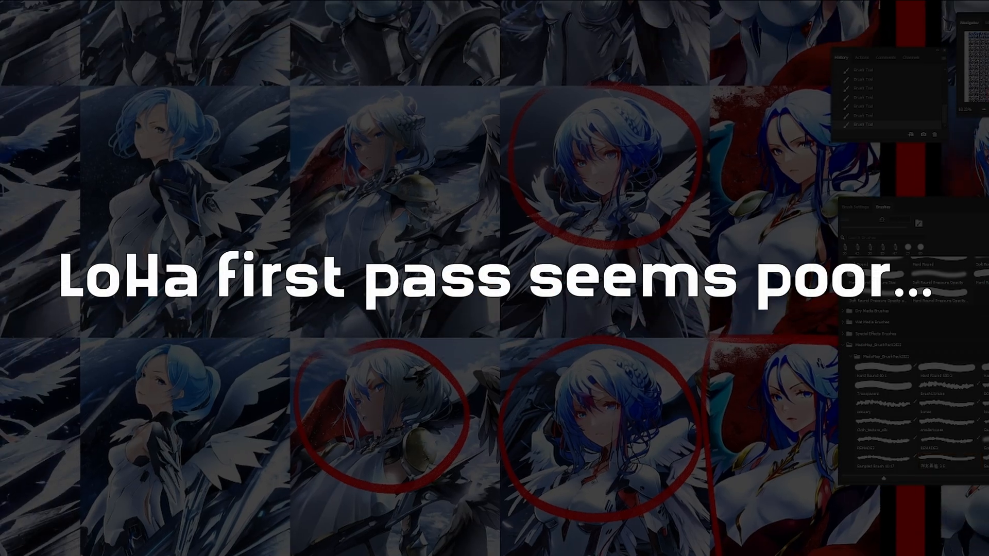
{"action": "left_click_drag", "start_coordinate": [460, 342], "coordinate": [368, 342]}
{"action": "left_click_drag", "start_coordinate": [625, 256], "coordinate": [478, 341]}
{"action": "left_click_drag", "start_coordinate": [476, 289], "coordinate": [430, 288]}
{"action": "left_click_drag", "start_coordinate": [561, 248], "coordinate": [437, 331]}
{"action": "left_click_drag", "start_coordinate": [399, 297], "coordinate": [346, 297]}
{"action": "left_click_drag", "start_coordinate": [464, 258], "coordinate": [404, 357]}
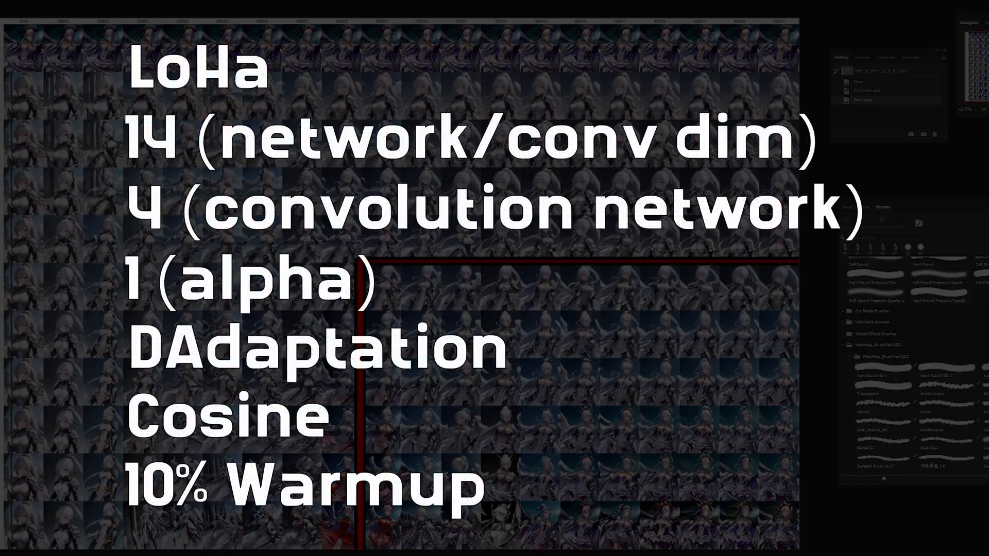
Step: Circle the grey-haired side-profile figure in the second LoHa grid's bottom row, two columns before the red divider
{"action": "left_click_drag", "start_coordinate": [571, 518], "coordinate": [905, 322]}
{"action": "scroll", "coordinate": [536, 450], "scroll_direction": "up", "scroll_amount": 3}
{"action": "scroll", "coordinate": [531, 446], "scroll_direction": "up", "scroll_amount": 5}
{"action": "scroll", "coordinate": [384, 329], "scroll_direction": "up", "scroll_amount": 7}
{"action": "left_click_drag", "start_coordinate": [386, 330], "coordinate": [732, 343]}
{"action": "left_click_drag", "start_coordinate": [491, 422], "coordinate": [714, 428]}
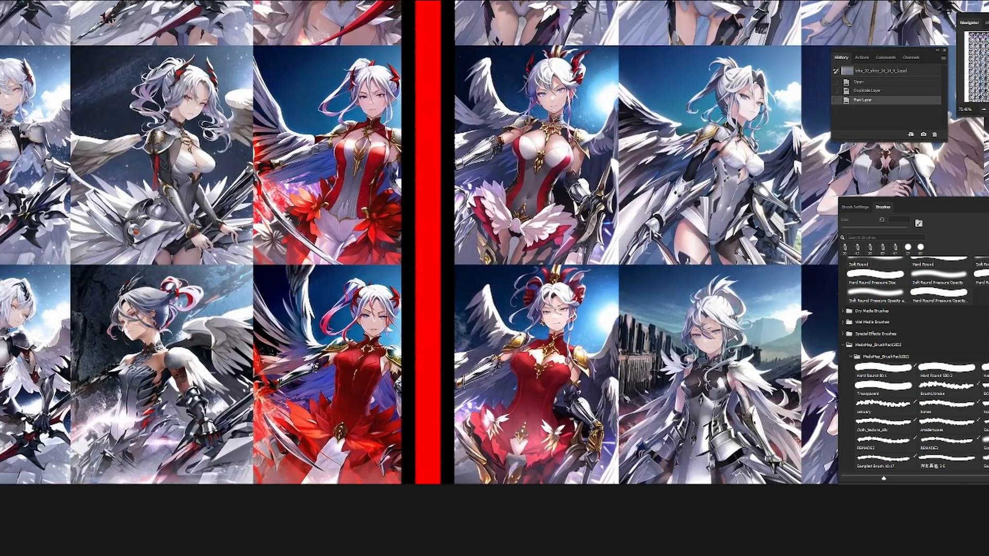
{"action": "left_click_drag", "start_coordinate": [239, 371], "coordinate": [92, 282]}
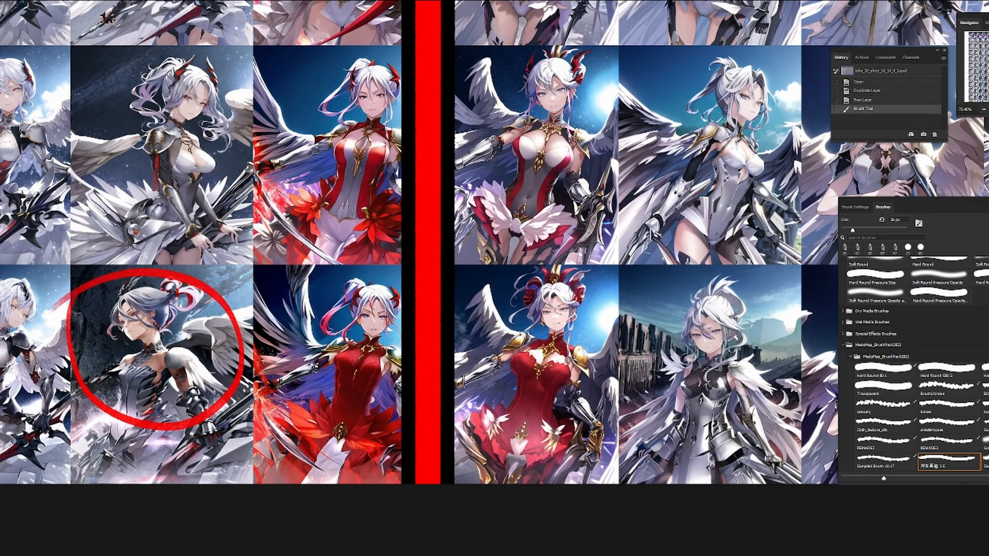
Step: Circle standout bottom-row figures past the divider, including the blue-and-purple-haired one beside the black-and-white image
{"action": "left_click_drag", "start_coordinate": [494, 329], "coordinate": [316, 333]}
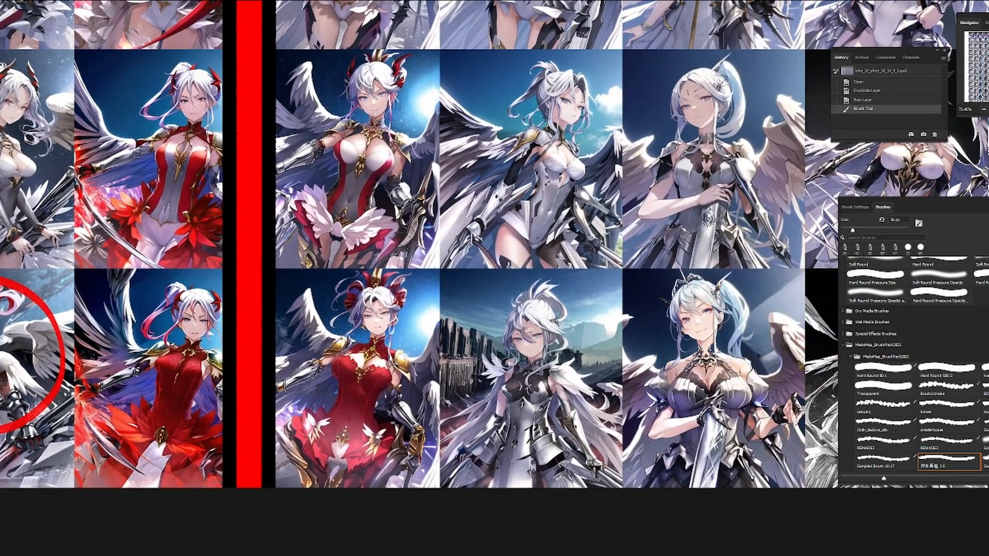
{"action": "left_click_drag", "start_coordinate": [463, 329], "coordinate": [333, 308]}
{"action": "left_click_drag", "start_coordinate": [438, 319], "coordinate": [320, 325]}
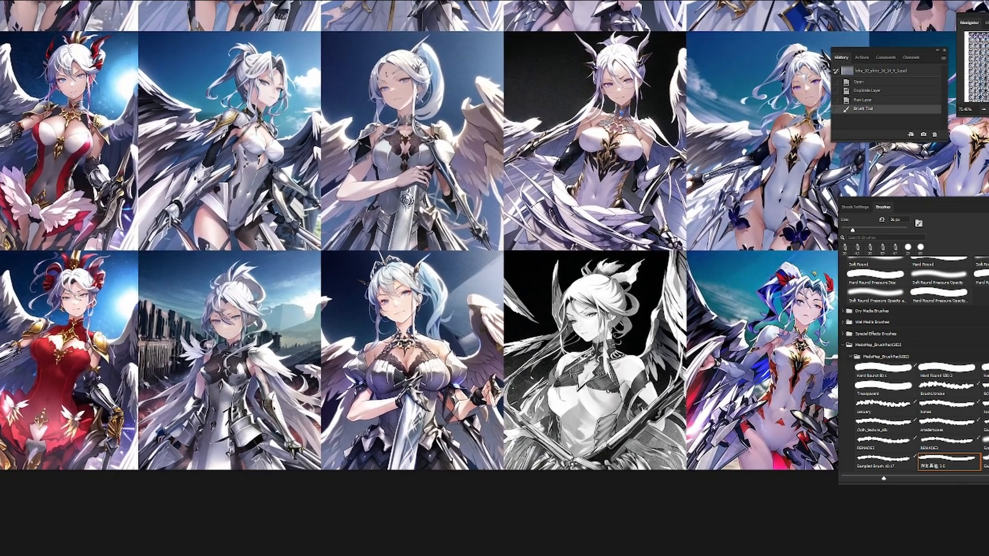
{"action": "left_click_drag", "start_coordinate": [221, 252], "coordinate": [201, 259]}
{"action": "left_click_drag", "start_coordinate": [463, 319], "coordinate": [283, 314]}
{"action": "mouse_move", "coordinate": [363, 267]}
{"action": "left_mouse_down"}
{"action": "mouse_move", "coordinate": [464, 264]}
{"action": "mouse_move", "coordinate": [384, 250]}
{"action": "left_mouse_up"}
Step: Frame with red brush lines the next three bottom-row figures after the circled blue-and-purple-haired one
{"action": "left_click_drag", "start_coordinate": [464, 319], "coordinate": [247, 317]}
{"action": "left_click_drag", "start_coordinate": [297, 281], "coordinate": [311, 442]}
{"action": "left_click_drag", "start_coordinate": [426, 263], "coordinate": [452, 447]}
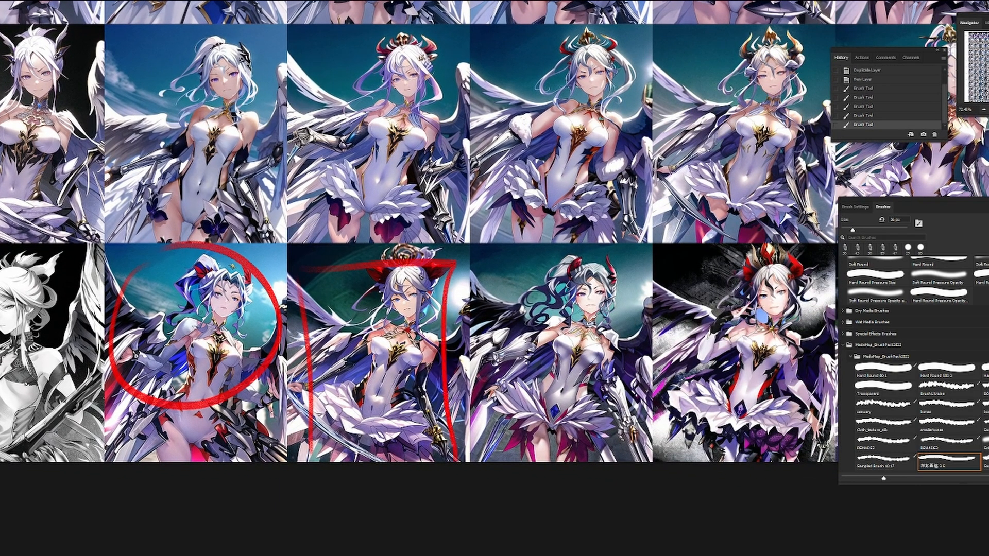
{"action": "left_click_drag", "start_coordinate": [463, 319], "coordinate": [229, 312]}
{"action": "left_click_drag", "start_coordinate": [314, 241], "coordinate": [394, 433]}
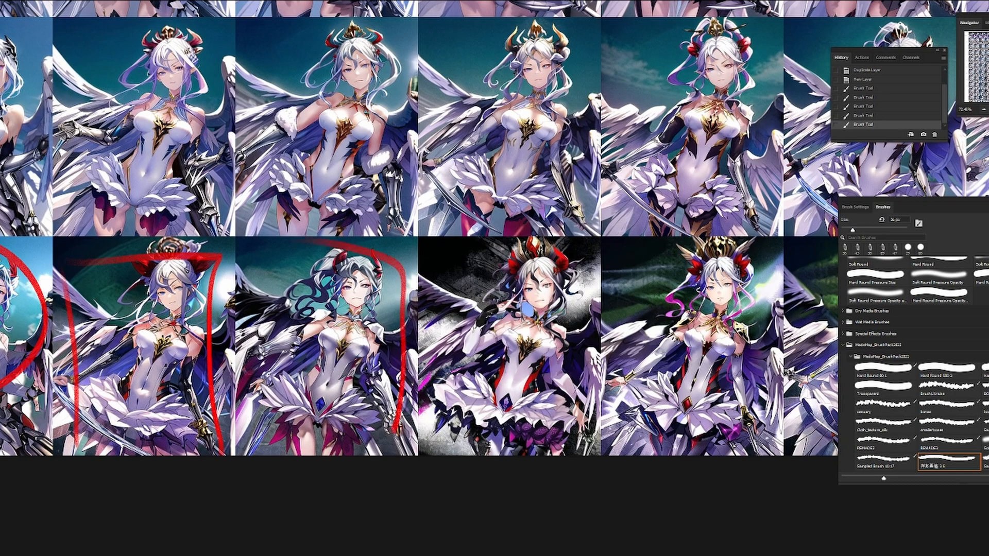
{"action": "left_click_drag", "start_coordinate": [249, 294], "coordinate": [269, 442]}
{"action": "left_click_drag", "start_coordinate": [463, 320], "coordinate": [313, 303]}
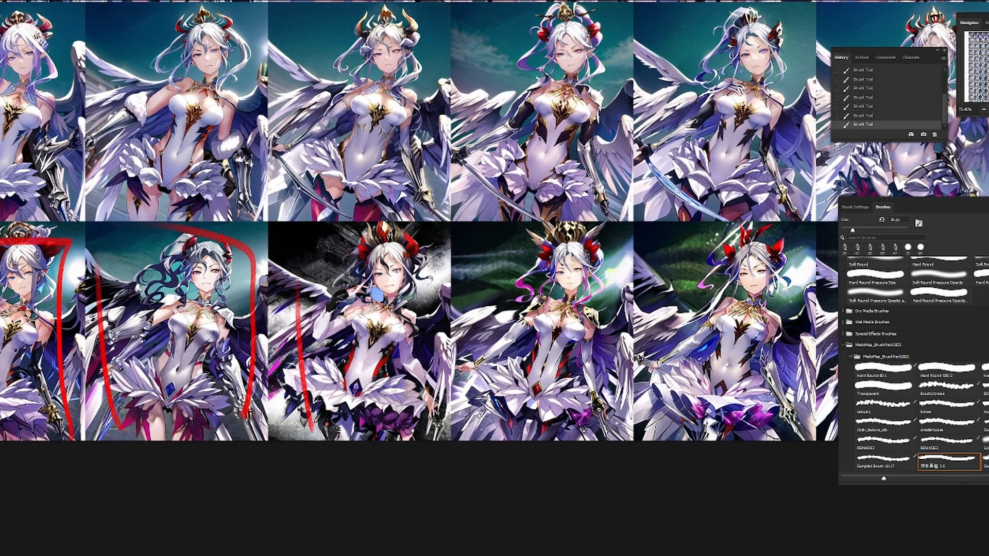
{"action": "left_click_drag", "start_coordinate": [367, 240], "coordinate": [434, 391]}
Step: Cross out the last three figures of the bottom row with red brush strokes
{"action": "left_click_drag", "start_coordinate": [463, 319], "coordinate": [339, 330]}
{"action": "left_click_drag", "start_coordinate": [381, 270], "coordinate": [488, 382]}
{"action": "left_click_drag", "start_coordinate": [470, 267], "coordinate": [361, 379]}
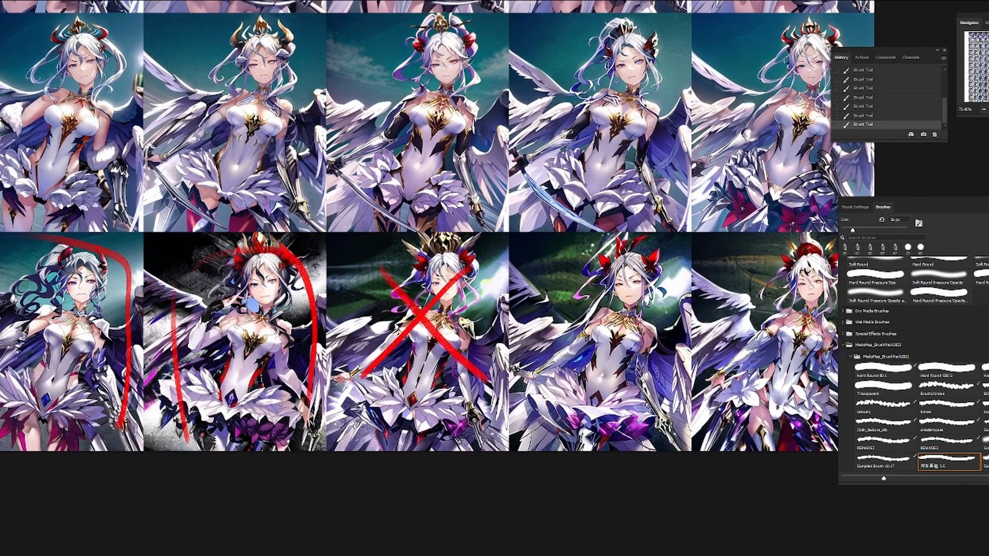
{"action": "left_click_drag", "start_coordinate": [561, 280], "coordinate": [646, 380]}
{"action": "left_click_drag", "start_coordinate": [642, 281], "coordinate": [545, 354]}
{"action": "left_click_drag", "start_coordinate": [464, 319], "coordinate": [261, 329]}
{"action": "left_click_drag", "start_coordinate": [559, 289], "coordinate": [667, 398]}
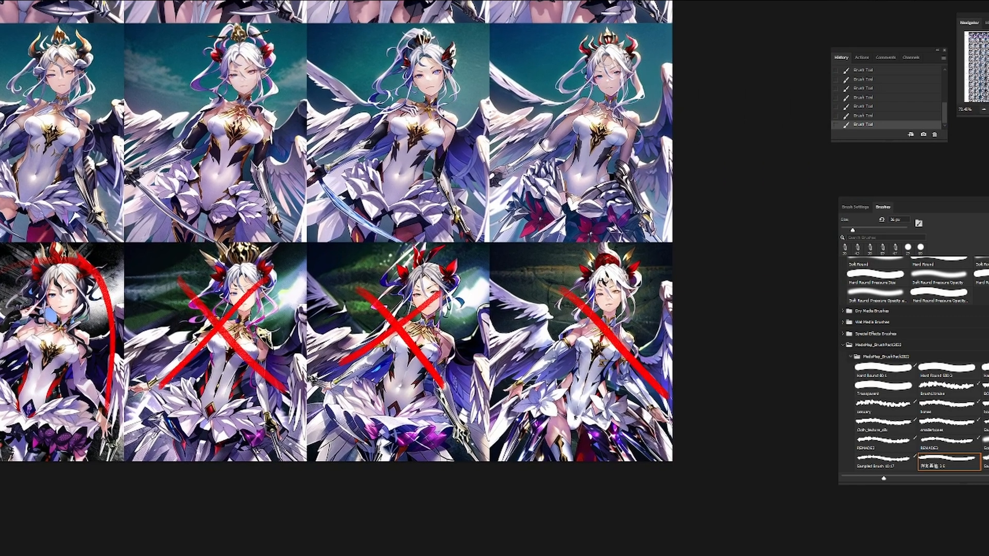
Step: Draw red arrows pointing up from the last two crossed-out figures to the row above
{"action": "left_click_drag", "start_coordinate": [329, 247], "coordinate": [450, 319]}
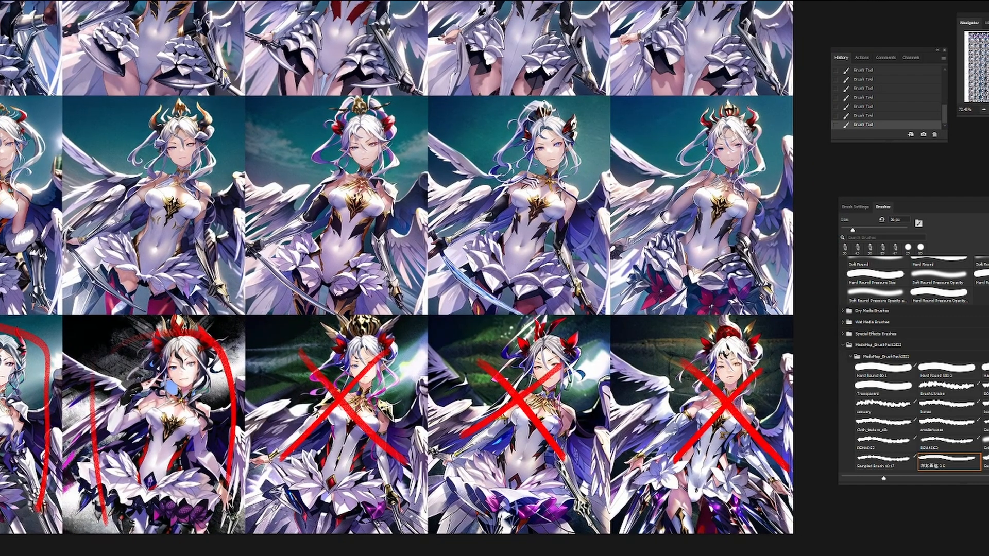
{"action": "left_click_drag", "start_coordinate": [396, 278], "coordinate": [362, 336]}
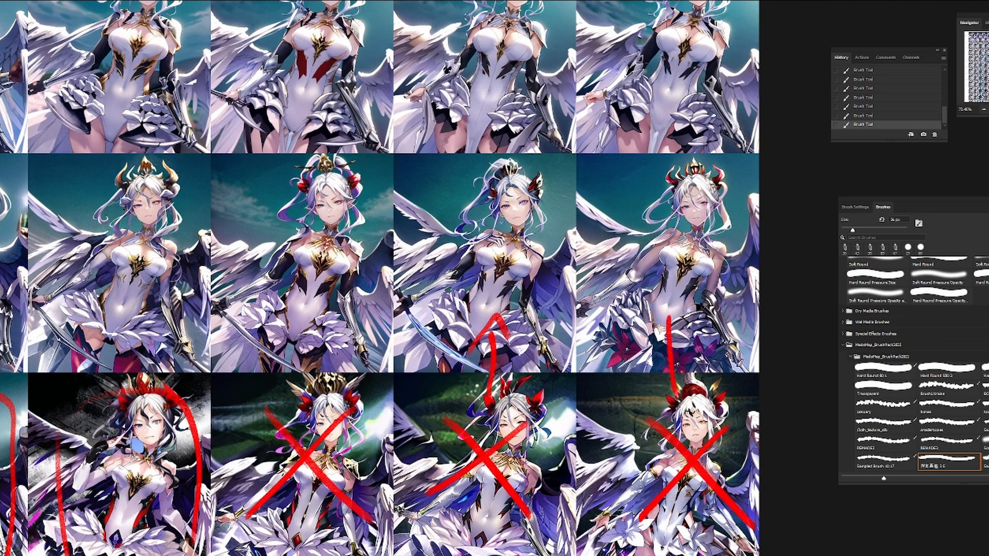
{"action": "left_click_drag", "start_coordinate": [381, 278], "coordinate": [405, 308]}
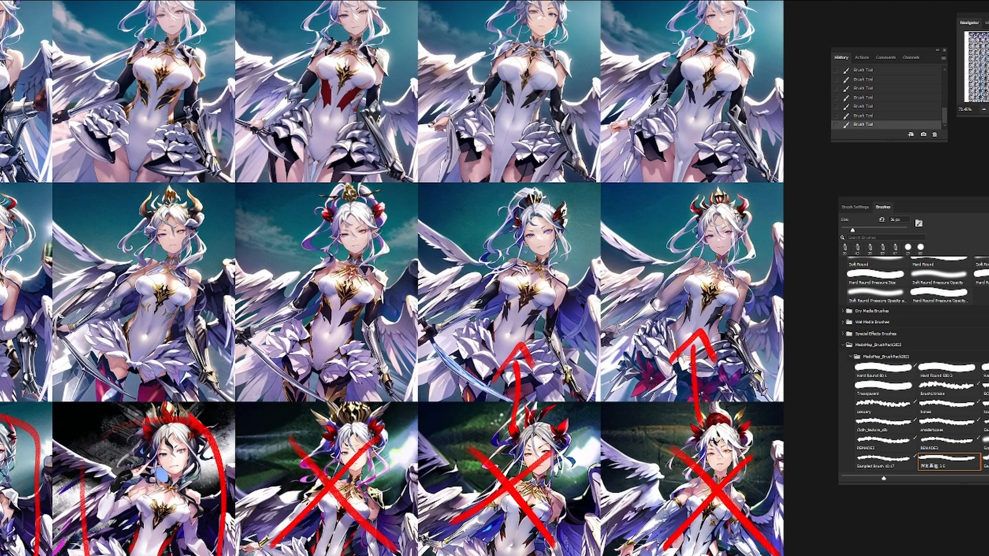
Step: Circle four neighbouring figures in the second-to-last row and the one with red outfit accents in the row above
{"action": "left_click_drag", "start_coordinate": [252, 382], "coordinate": [360, 187]}
{"action": "mouse_move", "coordinate": [436, 219]}
{"action": "left_mouse_down"}
{"action": "mouse_move", "coordinate": [576, 233]}
{"action": "mouse_move", "coordinate": [459, 192]}
{"action": "left_mouse_up"}
{"action": "left_click_drag", "start_coordinate": [456, 206], "coordinate": [516, 368]}
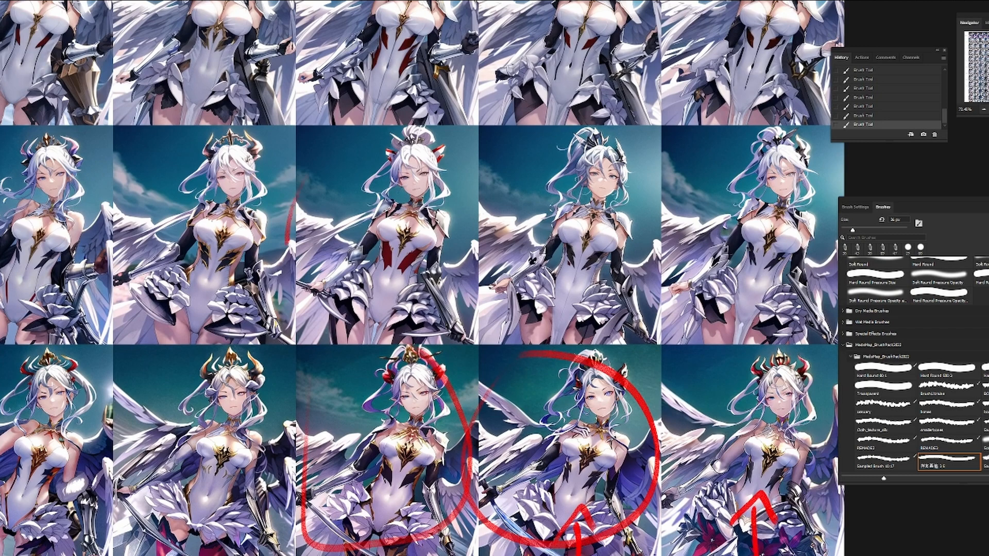
{"action": "left_click_drag", "start_coordinate": [287, 247], "coordinate": [392, 142]}
{"action": "left_click_drag", "start_coordinate": [288, 330], "coordinate": [505, 189]}
{"action": "mouse_move", "coordinate": [362, 227]}
{"action": "left_mouse_down"}
{"action": "mouse_move", "coordinate": [350, 249]}
{"action": "mouse_move", "coordinate": [409, 218]}
{"action": "left_mouse_up"}
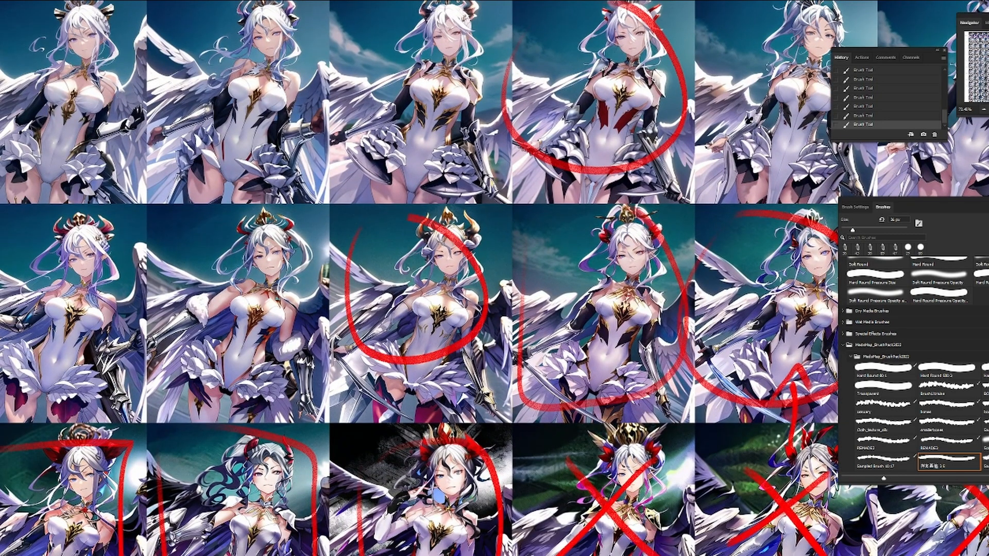
{"action": "mouse_move", "coordinate": [153, 251]}
{"action": "left_mouse_down"}
{"action": "mouse_move", "coordinate": [200, 238]}
{"action": "mouse_move", "coordinate": [256, 374]}
{"action": "left_mouse_up"}
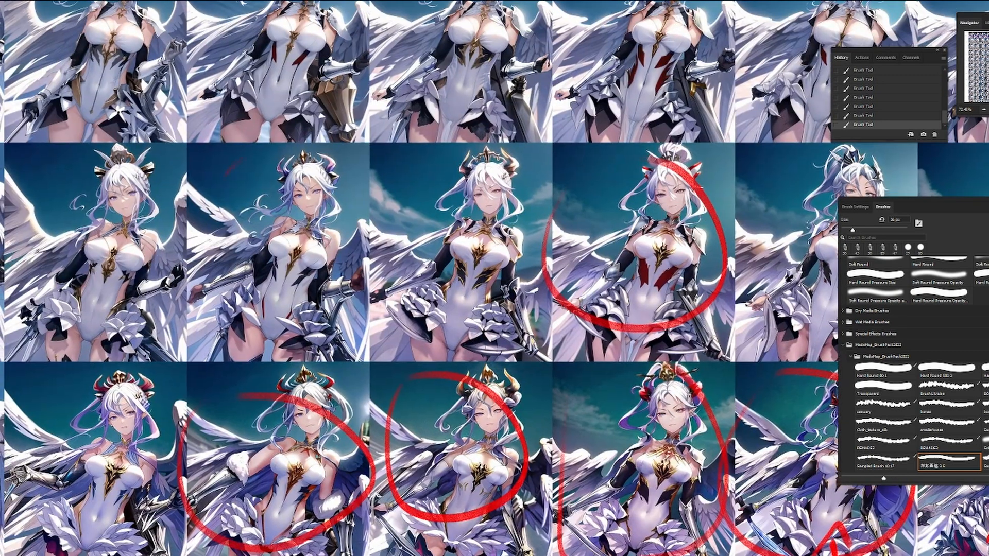
Step: Circle in red the figure two places before the already circled one in the third row from the bottom
{"action": "left_click_drag", "start_coordinate": [225, 173], "coordinate": [206, 171]}
{"action": "left_click_drag", "start_coordinate": [288, 330], "coordinate": [466, 222]}
{"action": "left_click_drag", "start_coordinate": [535, 289], "coordinate": [439, 260]}
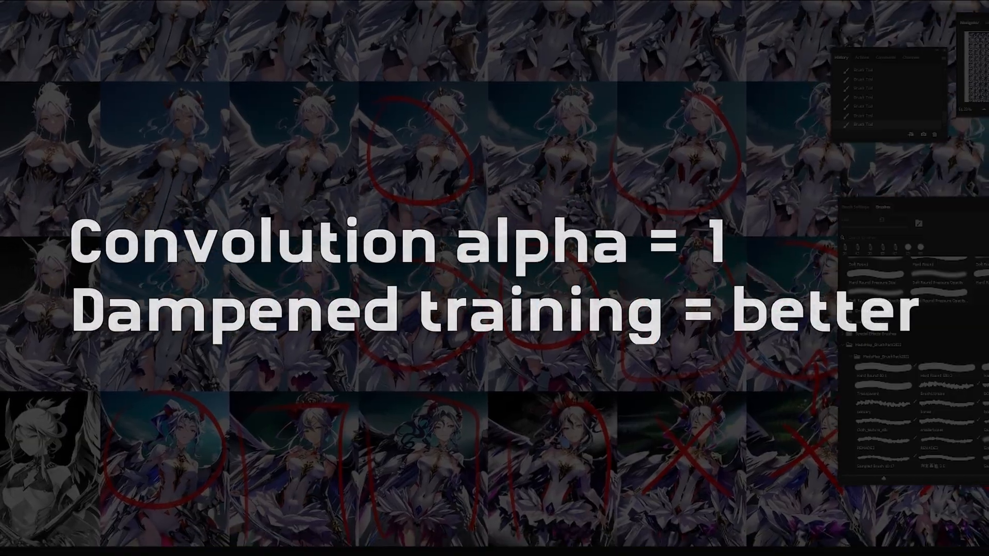
{"action": "scroll", "coordinate": [496, 274], "scroll_direction": "down", "scroll_amount": 3}
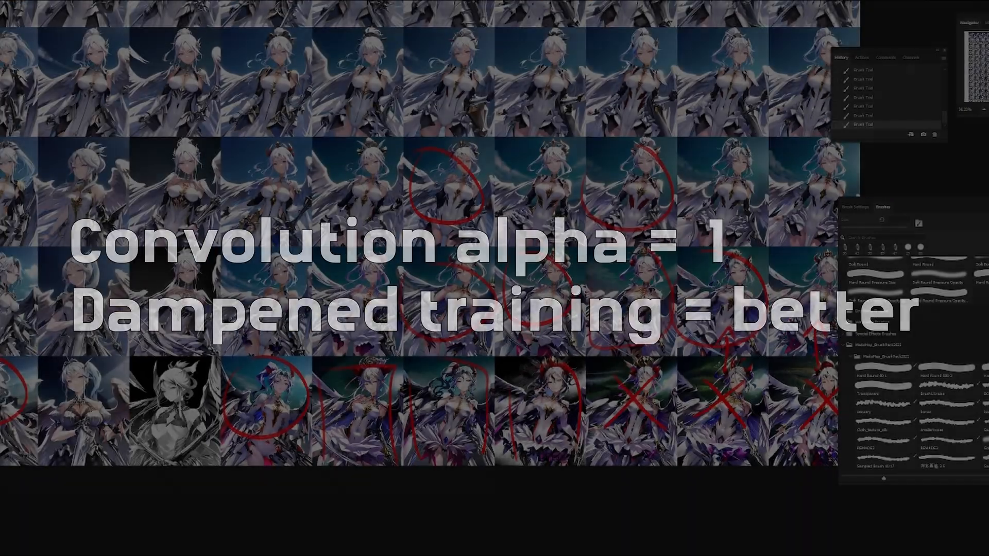
{"action": "left_click_drag", "start_coordinate": [494, 278], "coordinate": [508, 302]}
{"action": "left_click_drag", "start_coordinate": [456, 278], "coordinate": [470, 293]}
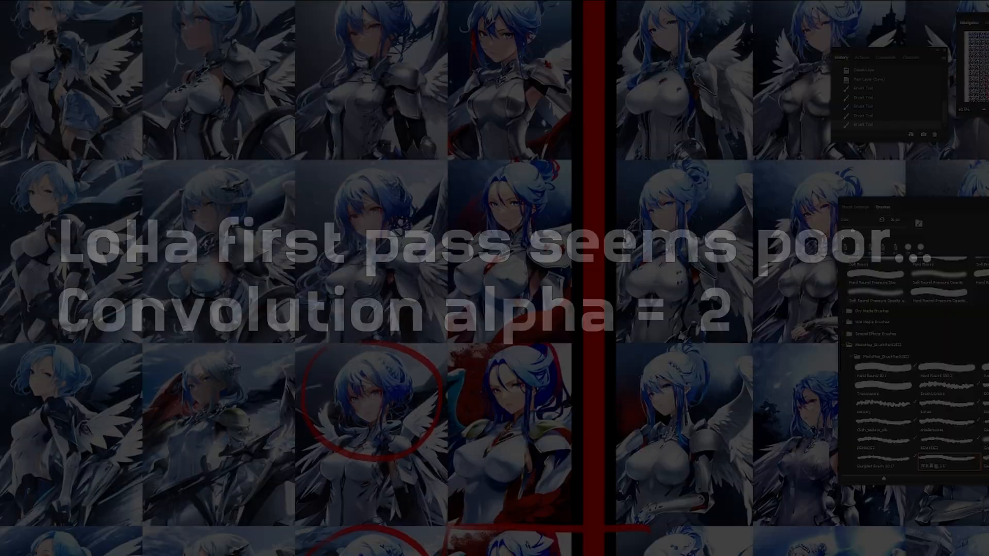
Step: Circle in red the short-haired figure directly above the already circled one in the LoHa grid with convolution alpha 2
{"action": "left_click_drag", "start_coordinate": [342, 170], "coordinate": [378, 163]}
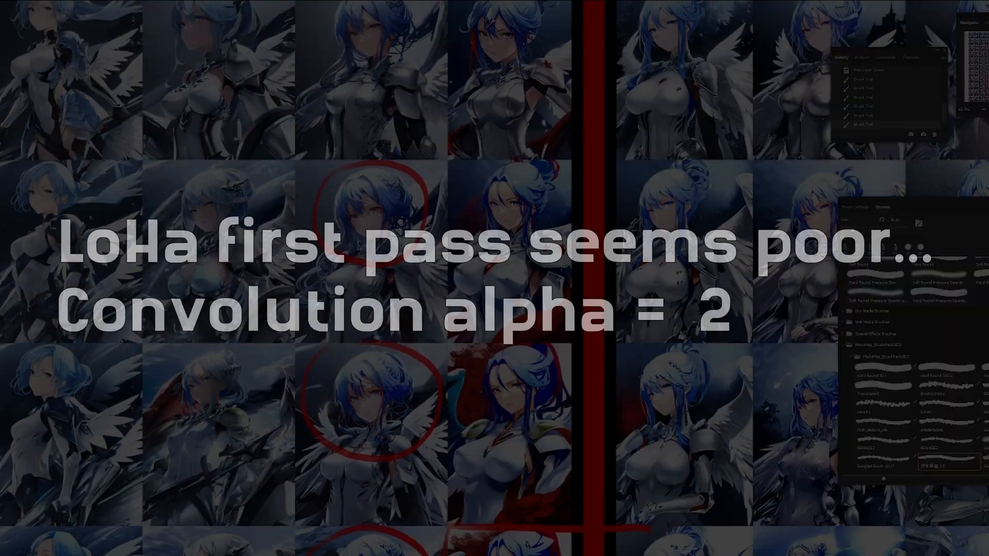
{"action": "left_click_drag", "start_coordinate": [376, 200], "coordinate": [382, 363]}
{"action": "left_click_drag", "start_coordinate": [340, 145], "coordinate": [384, 136]}
{"action": "mouse_move", "coordinate": [391, 247]}
{"action": "left_mouse_down"}
{"action": "mouse_move", "coordinate": [435, 187]}
{"action": "mouse_move", "coordinate": [457, 116]}
{"action": "left_mouse_up"}
{"action": "left_click_drag", "start_coordinate": [438, 391], "coordinate": [463, 391]}
{"action": "left_click_drag", "start_coordinate": [463, 443], "coordinate": [525, 115]}
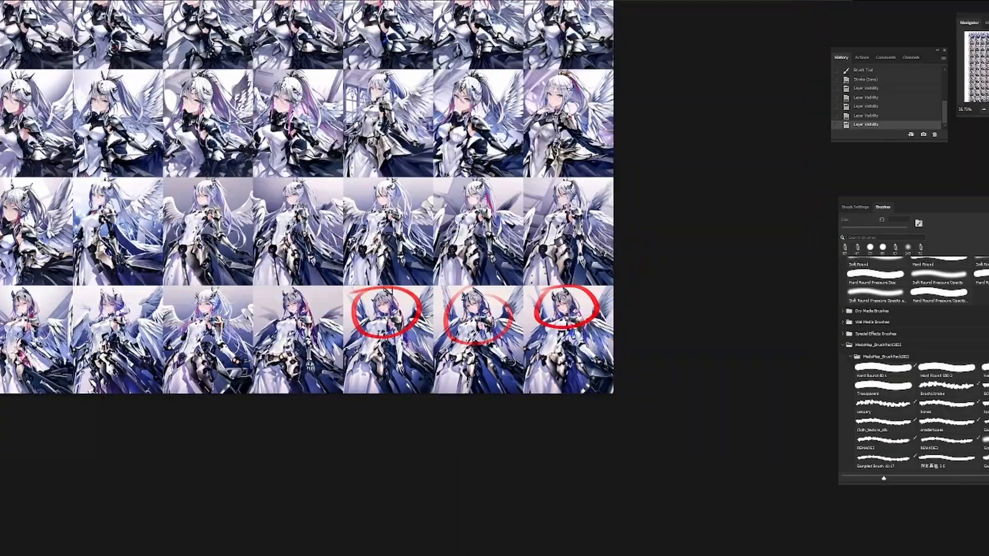
Step: Add red brush marks inside the circles around the first two circled figures of the bottom row
{"action": "key", "text": "ctrl+plus"}
{"action": "left_click_drag", "start_coordinate": [443, 309], "coordinate": [391, 361]}
{"action": "scroll", "coordinate": [448, 309], "scroll_direction": "down", "scroll_amount": 5}
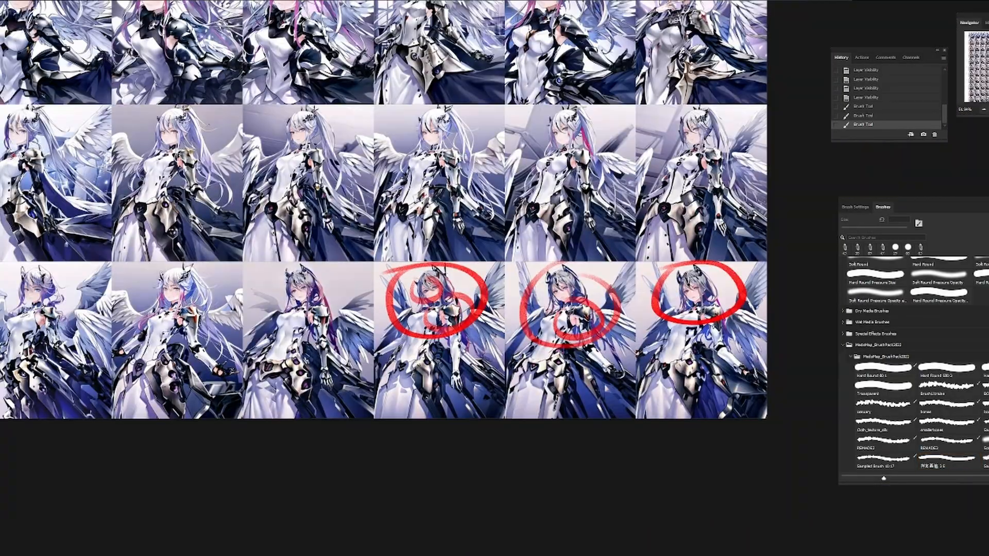
{"action": "scroll", "coordinate": [448, 309], "scroll_direction": "up", "scroll_amount": 1}
{"action": "scroll", "coordinate": [453, 438], "scroll_direction": "down", "scroll_amount": 3}
{"action": "scroll", "coordinate": [309, 411], "scroll_direction": "up", "scroll_amount": 5}
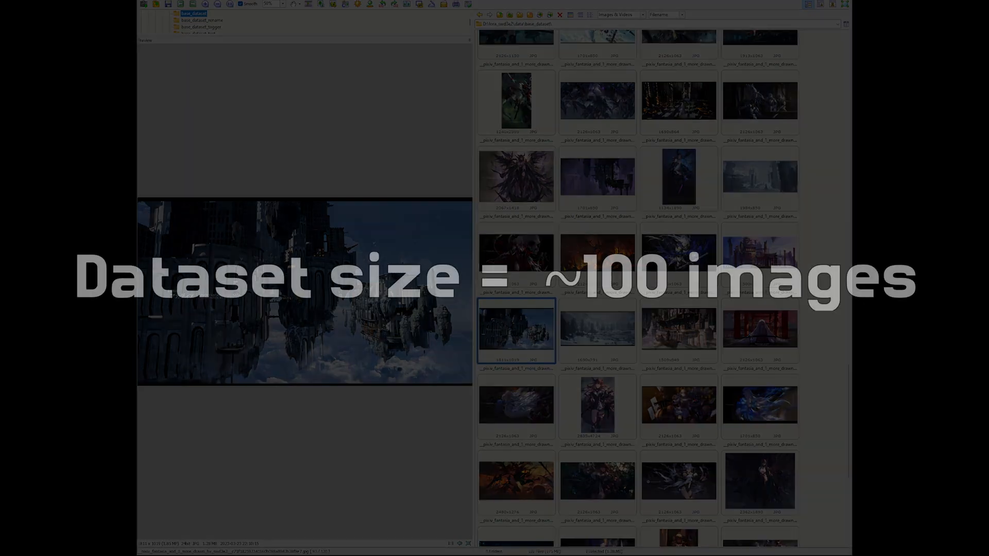
Step: Preview the snowy landscape and the flying ship illustration in the base_dataset folder
{"action": "key", "text": "Right"}
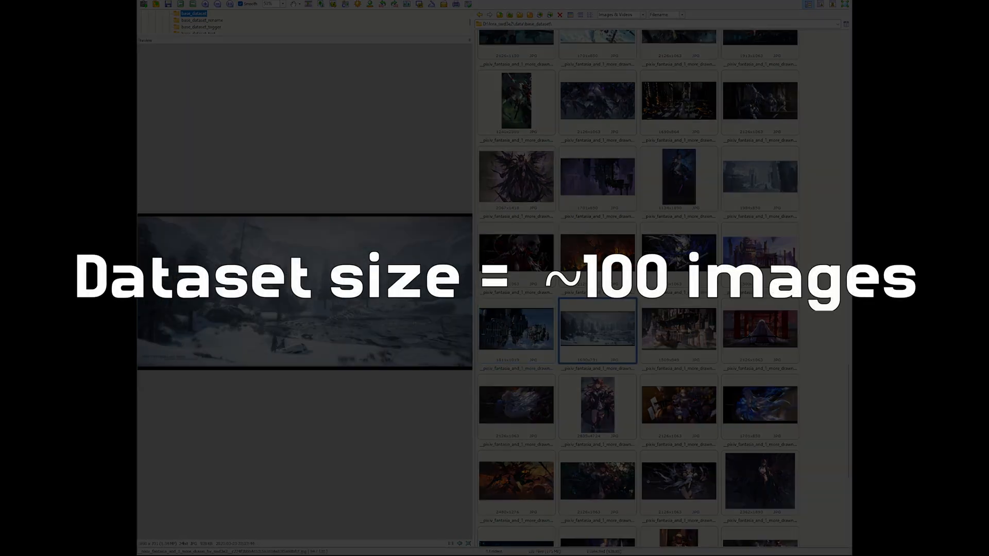
{"action": "left_click", "coordinate": [695, 330]}
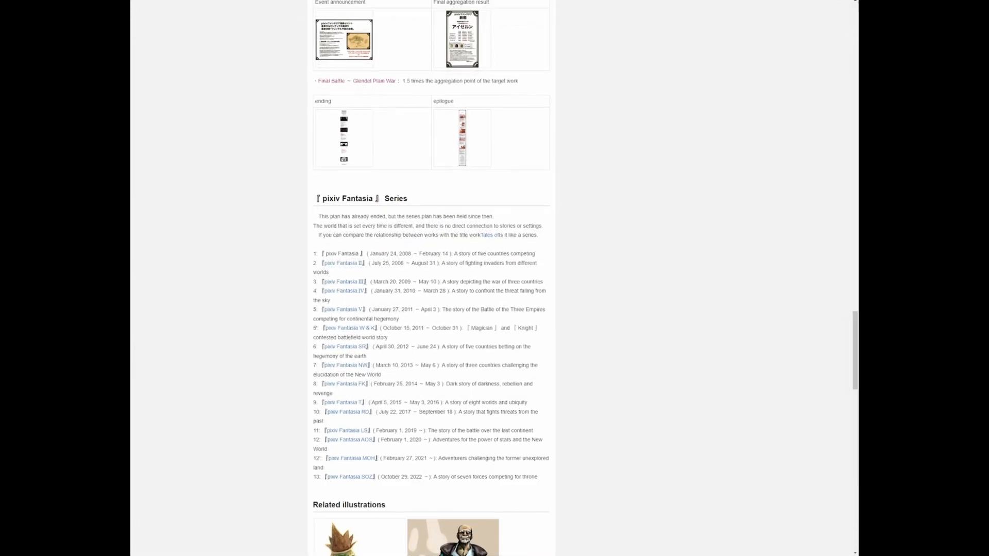
Step: Read through the pixiv Fantasia article, covering its planning contents, countries, series list and related illustrations
{"action": "scroll", "coordinate": [664, 223], "scroll_direction": "up", "scroll_amount": 15}
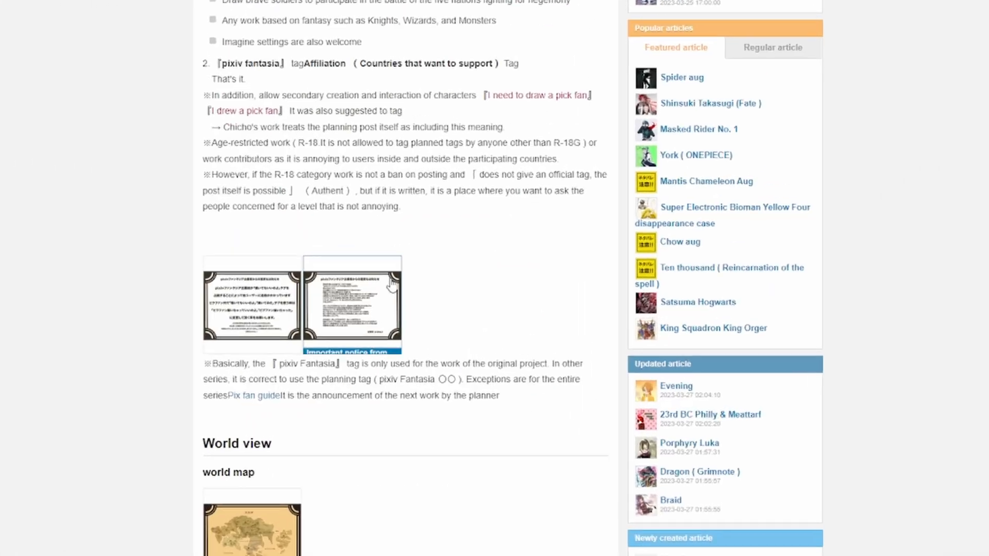
{"action": "scroll", "coordinate": [371, 292], "scroll_direction": "up", "scroll_amount": 12}
{"action": "scroll", "coordinate": [330, 291], "scroll_direction": "down", "scroll_amount": 6}
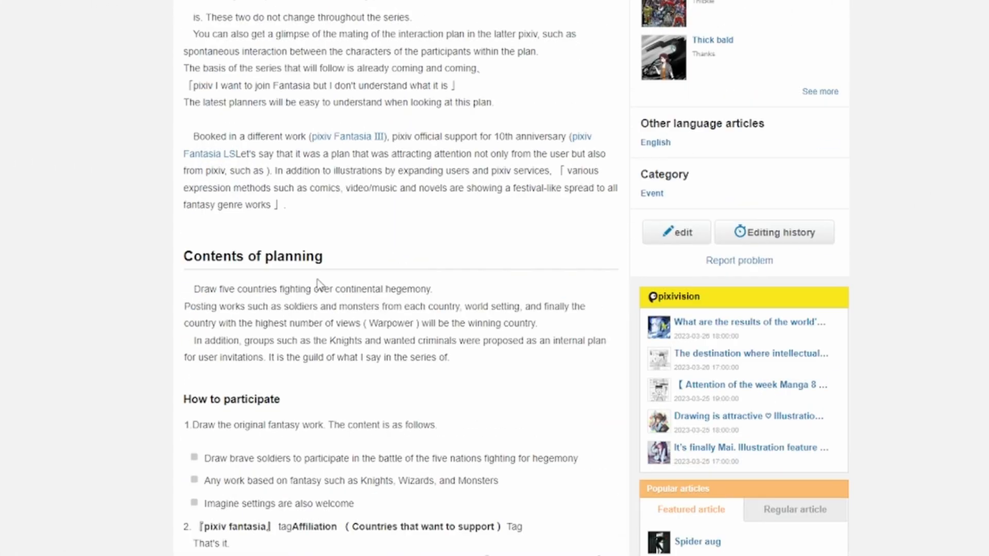
{"action": "scroll", "coordinate": [305, 258], "scroll_direction": "down", "scroll_amount": 9}
{"action": "scroll", "coordinate": [286, 251], "scroll_direction": "down", "scroll_amount": 20}
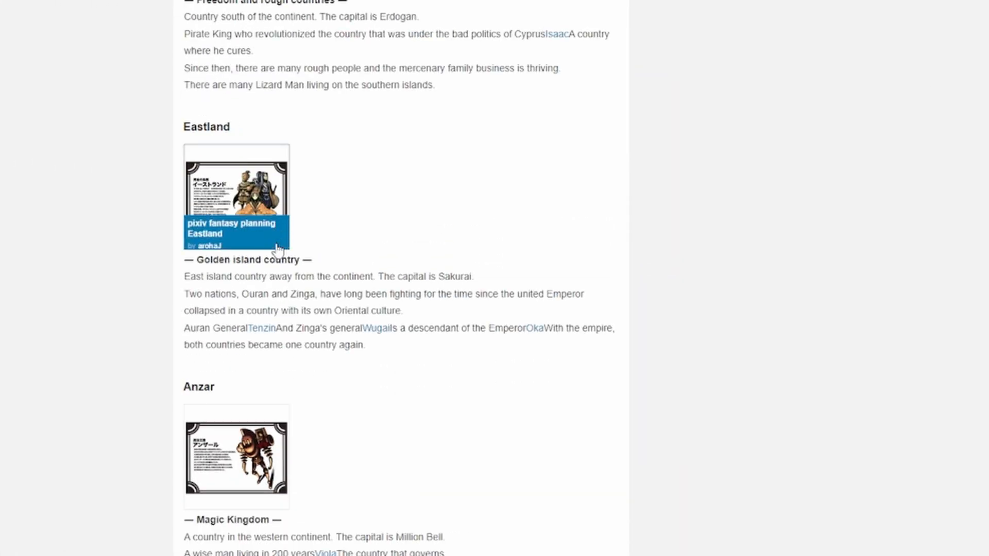
{"action": "scroll", "coordinate": [605, 195], "scroll_direction": "down", "scroll_amount": 15}
{"action": "scroll", "coordinate": [523, 187], "scroll_direction": "down", "scroll_amount": 4}
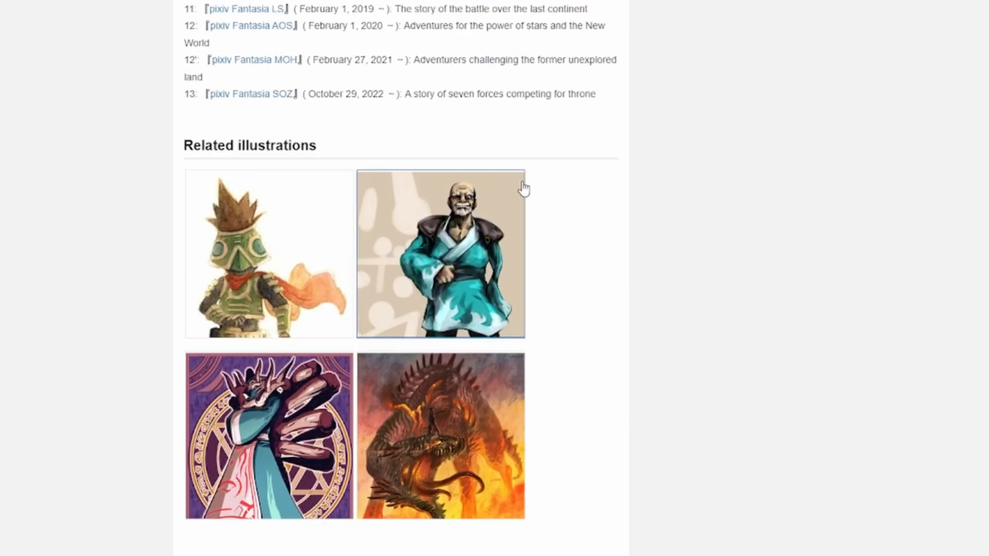
{"action": "scroll", "coordinate": [258, 165], "scroll_direction": "up", "scroll_amount": 6}
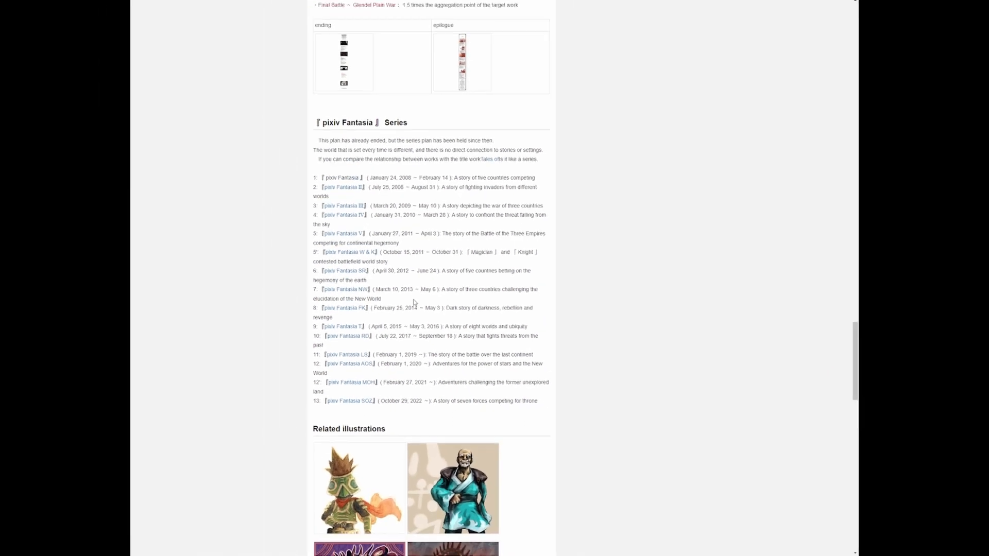
Step: Open the pixiv Fantasia FK article, view its third faction illustration and return to examine the article's world section
{"action": "left_click", "coordinate": [343, 308]}
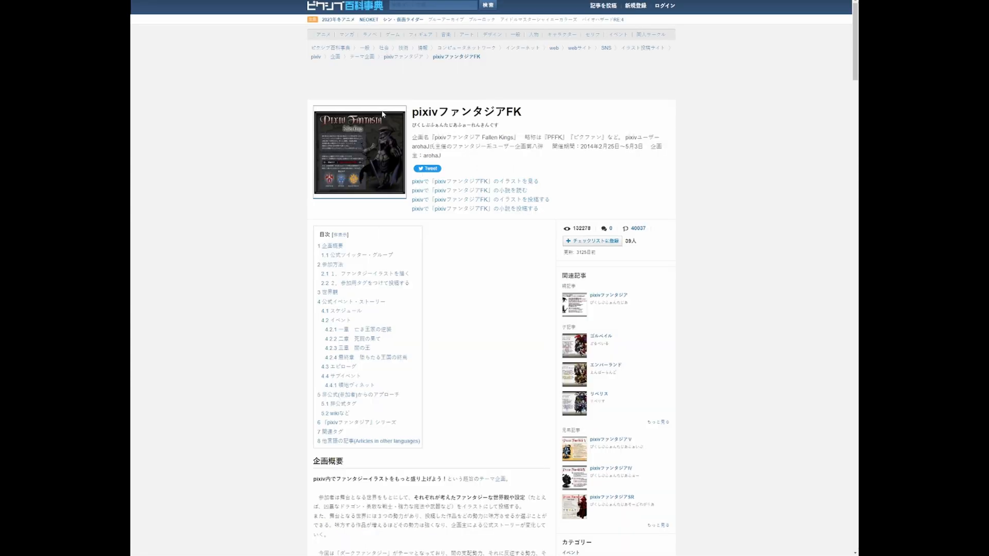
{"action": "scroll", "coordinate": [493, 266], "scroll_direction": "down", "scroll_amount": 15}
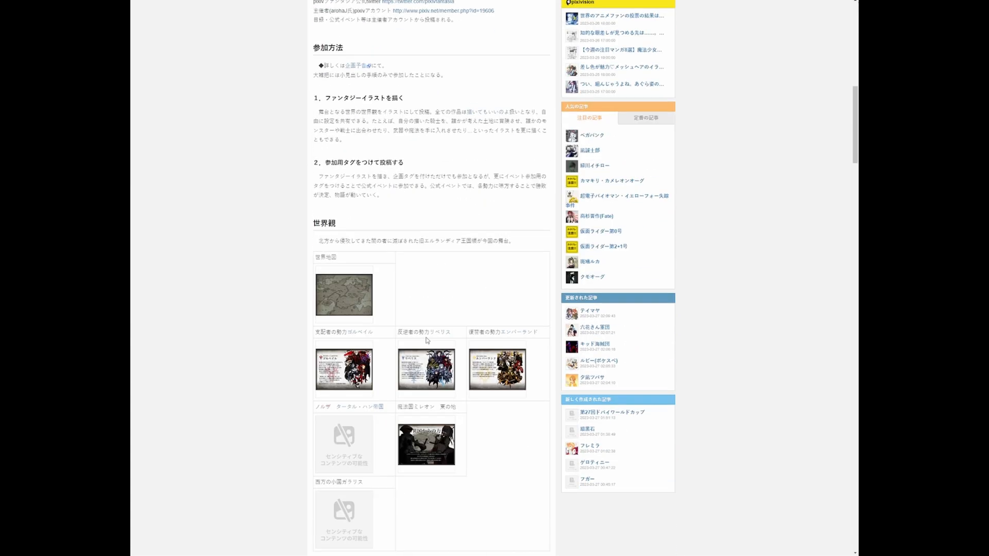
{"action": "left_click", "coordinate": [495, 103]}
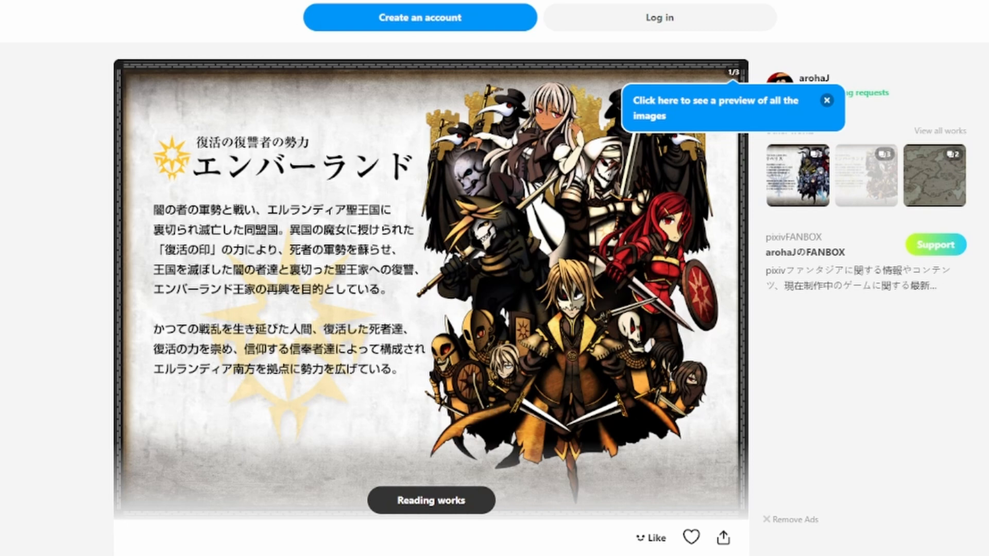
{"action": "key", "text": "alt+Left"}
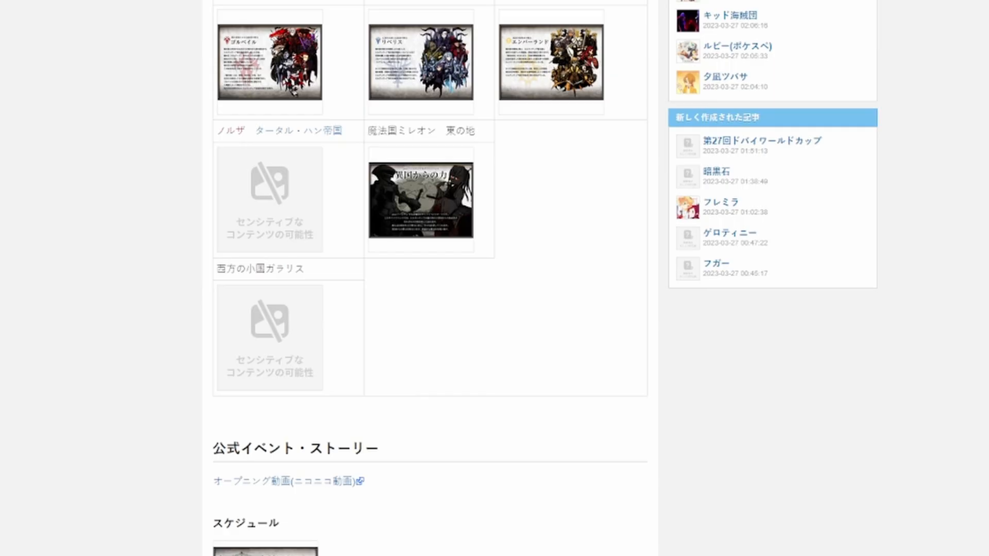
{"action": "scroll", "coordinate": [430, 278], "scroll_direction": "down", "scroll_amount": 10}
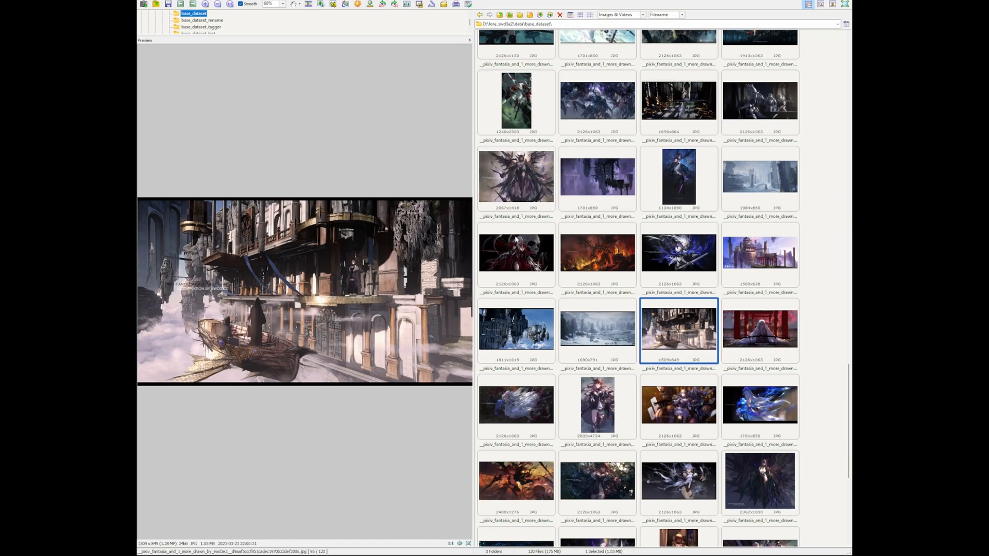
Step: Switch to the base_dataset image browser and inspect the winged, horned woman illustration at 100% zoom
{"action": "left_click", "coordinate": [510, 188]}
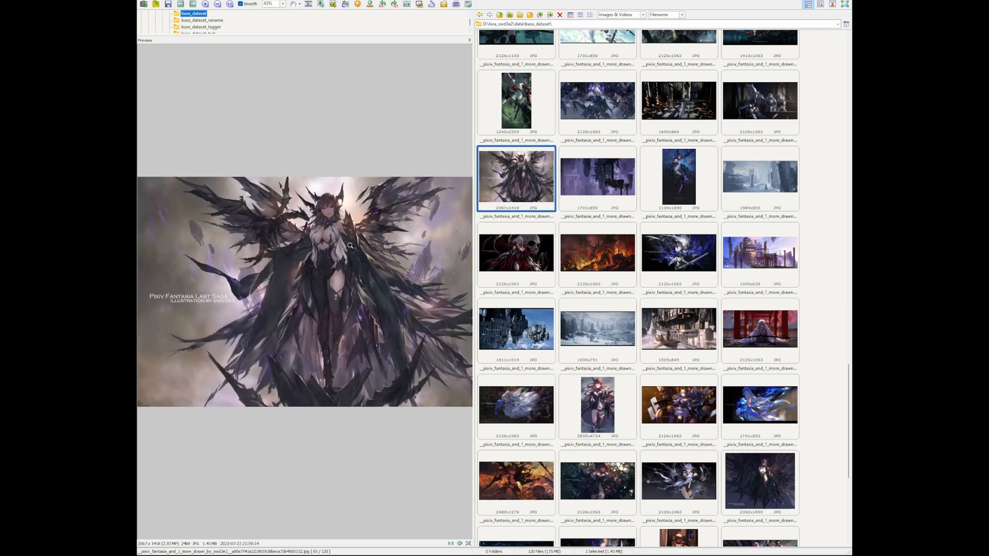
{"action": "scroll", "coordinate": [347, 251], "scroll_direction": "up", "scroll_amount": 3}
{"action": "scroll", "coordinate": [349, 249], "scroll_direction": "down", "scroll_amount": 3}
{"action": "left_click", "coordinate": [350, 245]}
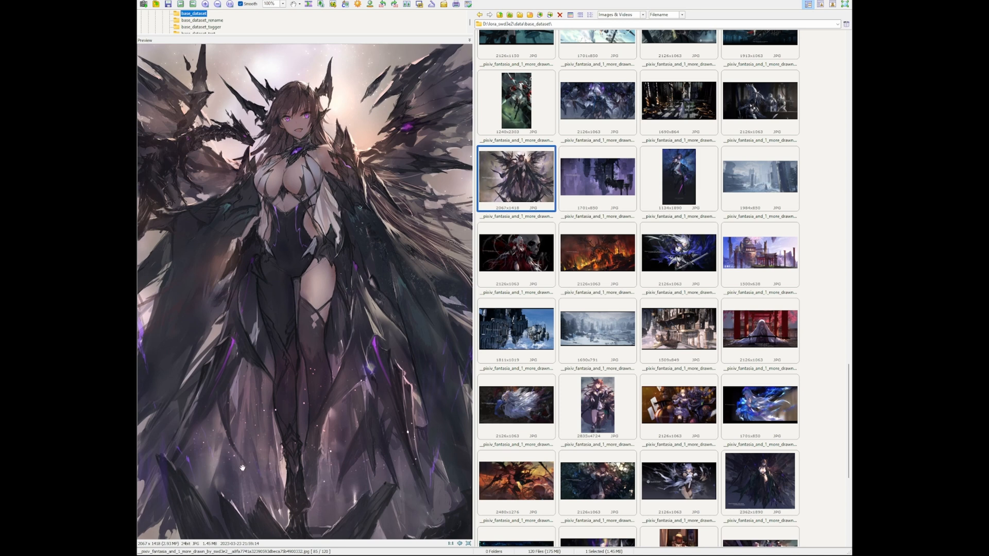
{"action": "left_click_drag", "start_coordinate": [269, 294], "coordinate": [240, 276]}
Step: Preview the purple floating-ruins illustration and inspect the seated figure at 100% zoom
{"action": "scroll", "coordinate": [314, 264], "scroll_direction": "down", "scroll_amount": 1}
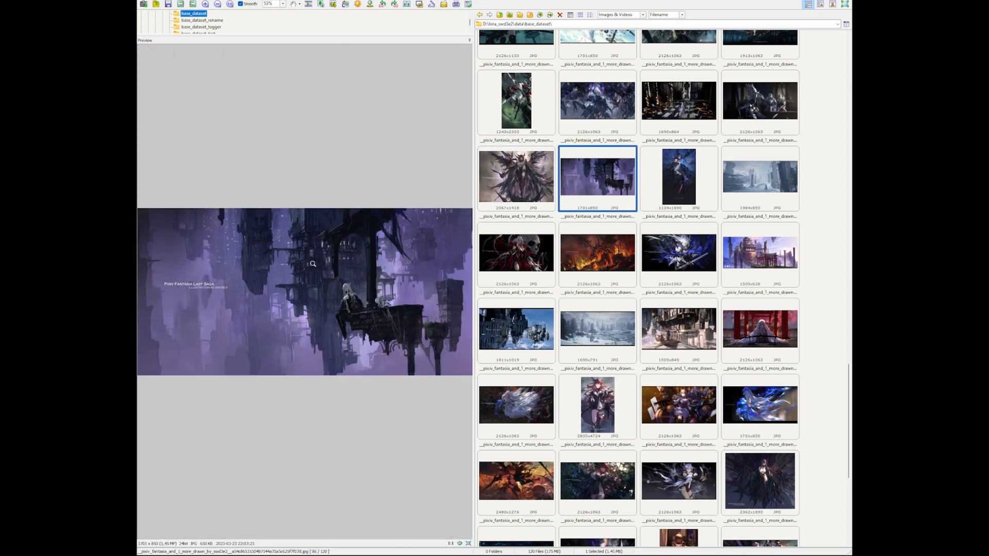
{"action": "scroll", "coordinate": [388, 312], "scroll_direction": "up", "scroll_amount": 1}
{"action": "scroll", "coordinate": [387, 312], "scroll_direction": "down", "scroll_amount": 1}
{"action": "scroll", "coordinate": [384, 314], "scroll_direction": "up", "scroll_amount": 1}
{"action": "scroll", "coordinate": [380, 314], "scroll_direction": "down", "scroll_amount": 1}
{"action": "double_click", "coordinate": [380, 314]}
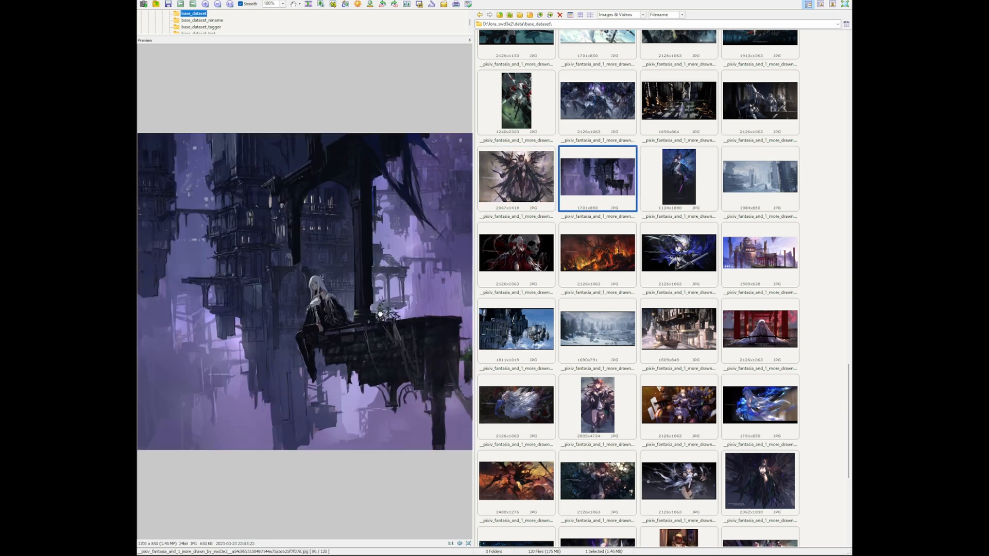
{"action": "double_click", "coordinate": [394, 297]}
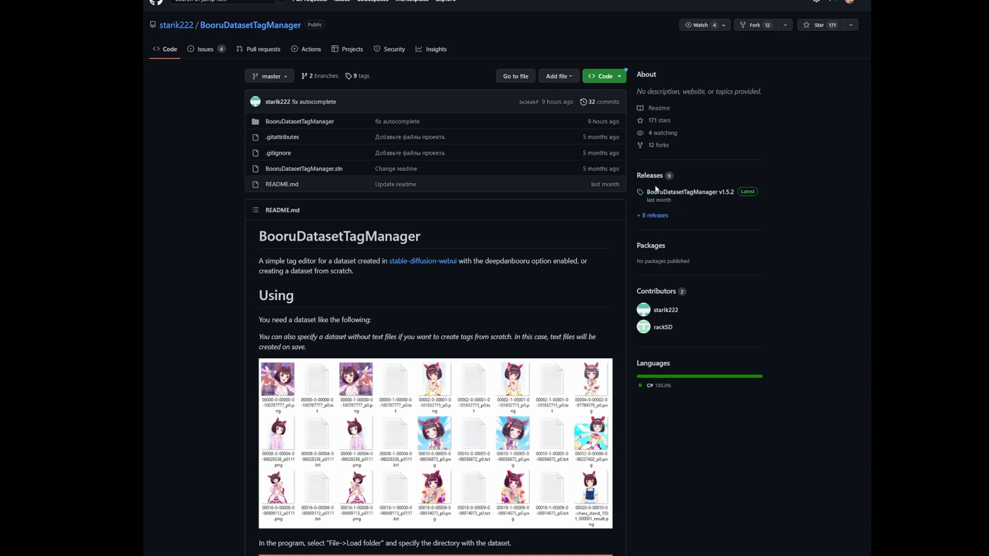
Step: Open the BooruDatasetTagManager v1.5.2 release on GitHub and locate the BooruDatasetTagManager.v1.5.2.zip asset
{"action": "left_click_drag", "start_coordinate": [688, 179], "coordinate": [630, 172]}
{"action": "left_click", "coordinate": [813, 207]}
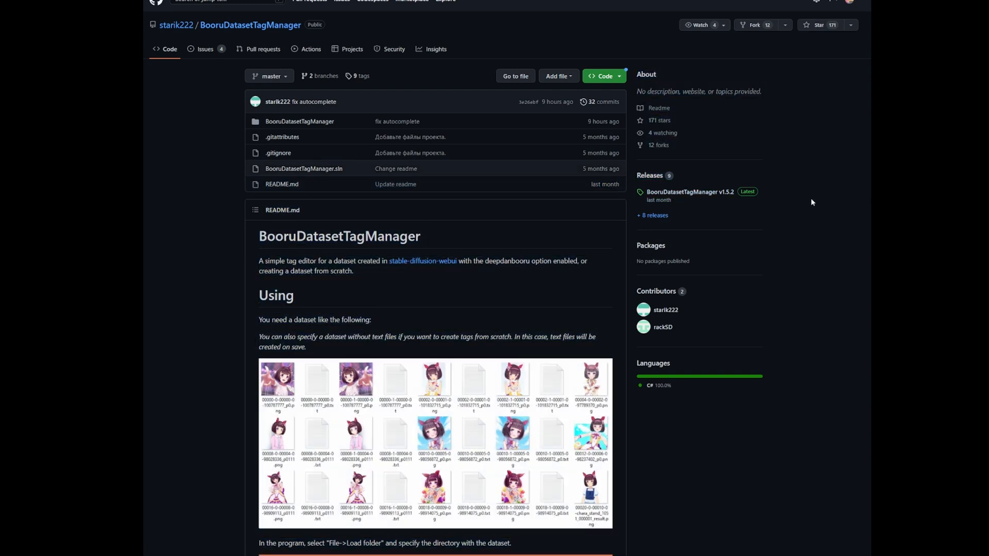
{"action": "left_click", "coordinate": [697, 196]}
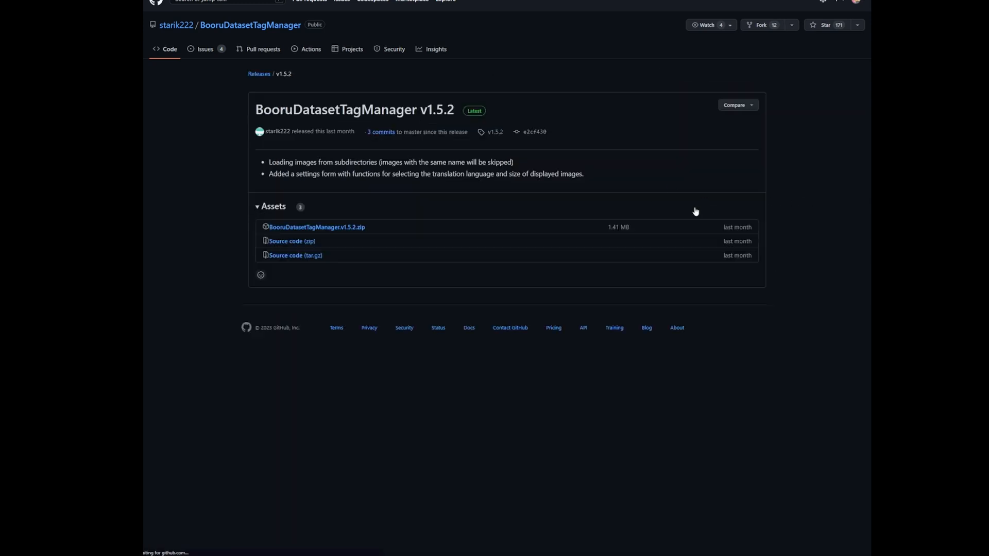
{"action": "left_click_drag", "start_coordinate": [377, 231], "coordinate": [248, 225]}
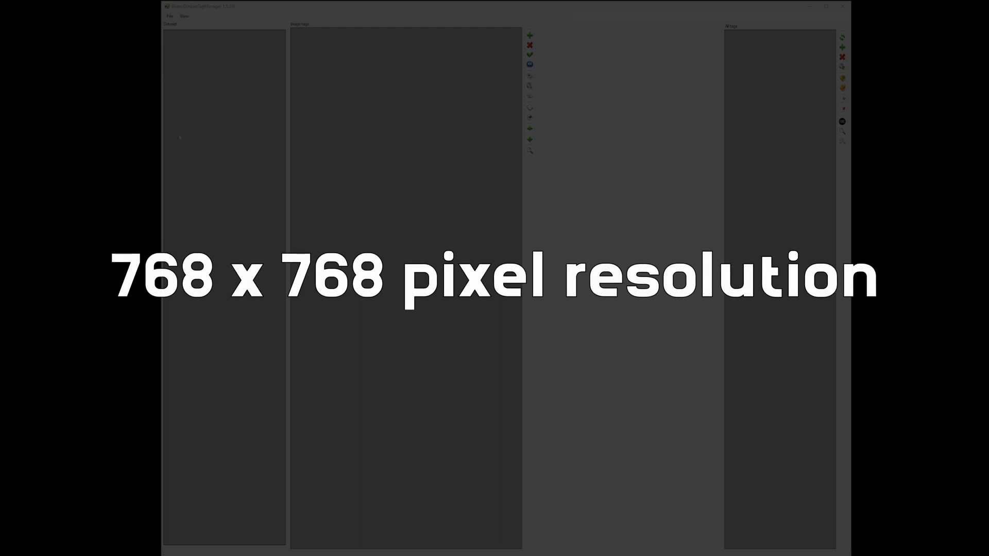
Step: In BooruDatasetTagManager, load the dataset folder D:\lora_swd3e2\data\swd3e2_birme_02
{"action": "left_click", "coordinate": [170, 16]}
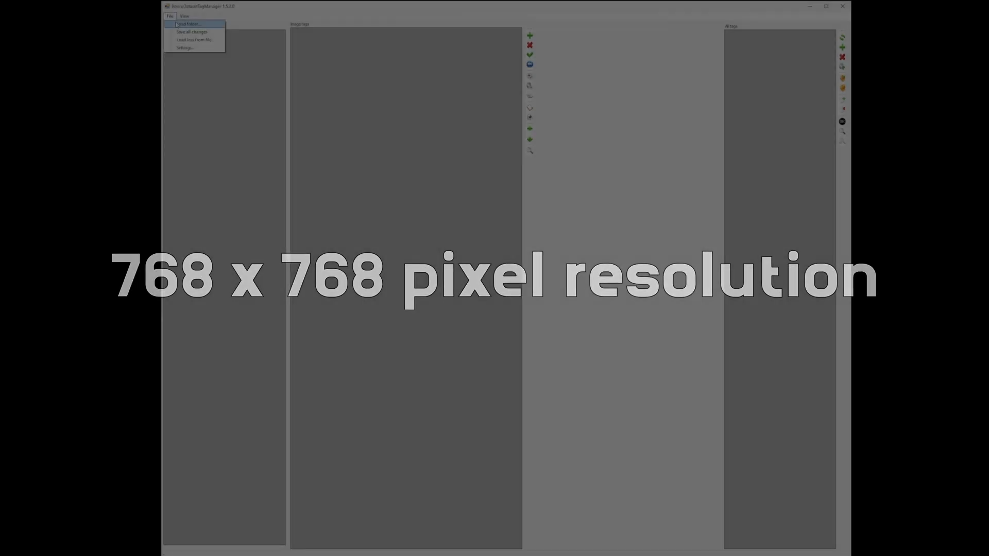
{"action": "left_click", "coordinate": [181, 26]}
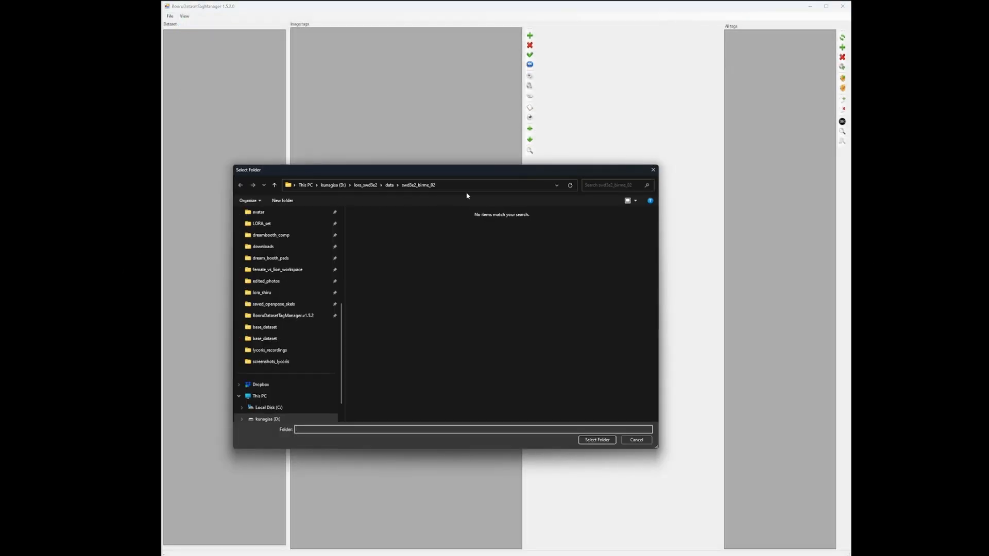
{"action": "left_click", "coordinate": [474, 185]}
{"action": "type", "text": "D:\\lora_swd3e2\\data\\swd3e2_birme_02"}
{"action": "key", "text": "Return"}
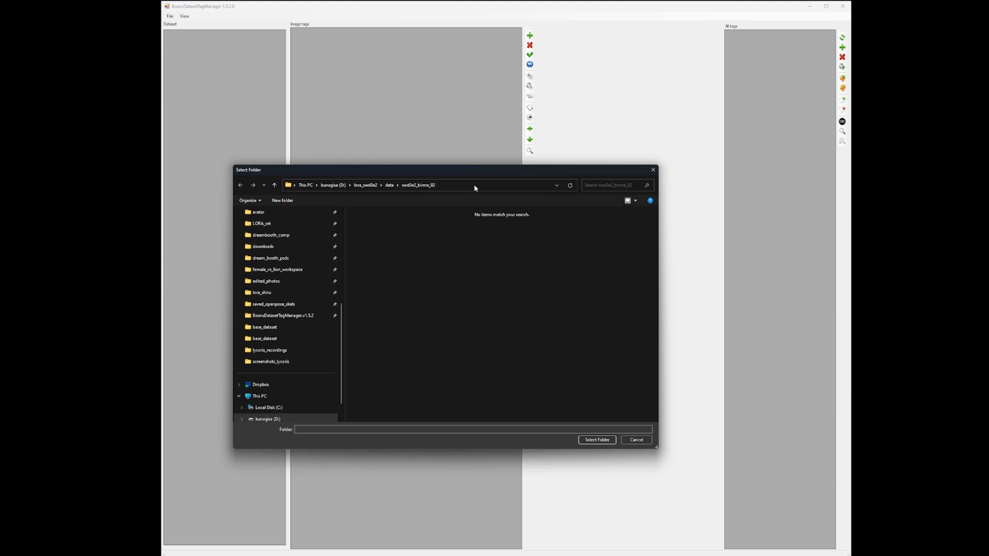
{"action": "left_click", "coordinate": [597, 441]}
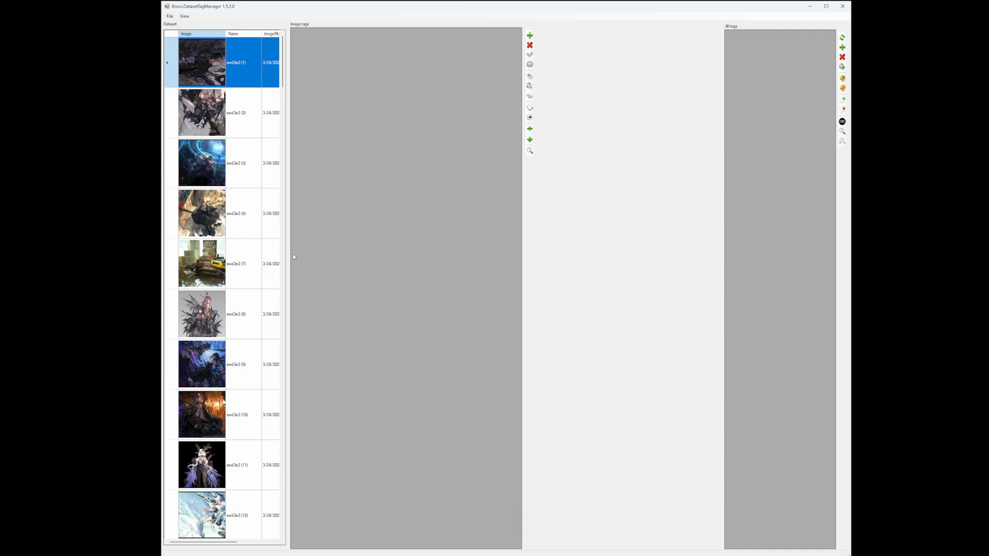
Step: Select the image swd3e2 (7) and look through the loaded dataset images for existing tags
{"action": "left_click", "coordinate": [252, 211]}
{"action": "left_click", "coordinate": [213, 266]}
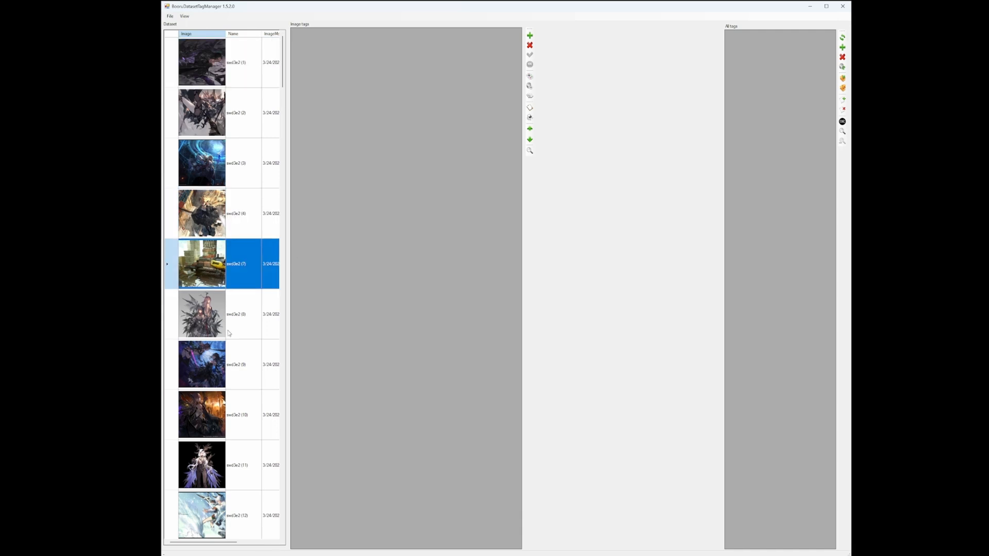
{"action": "scroll", "coordinate": [214, 265], "scroll_direction": "down", "scroll_amount": 2}
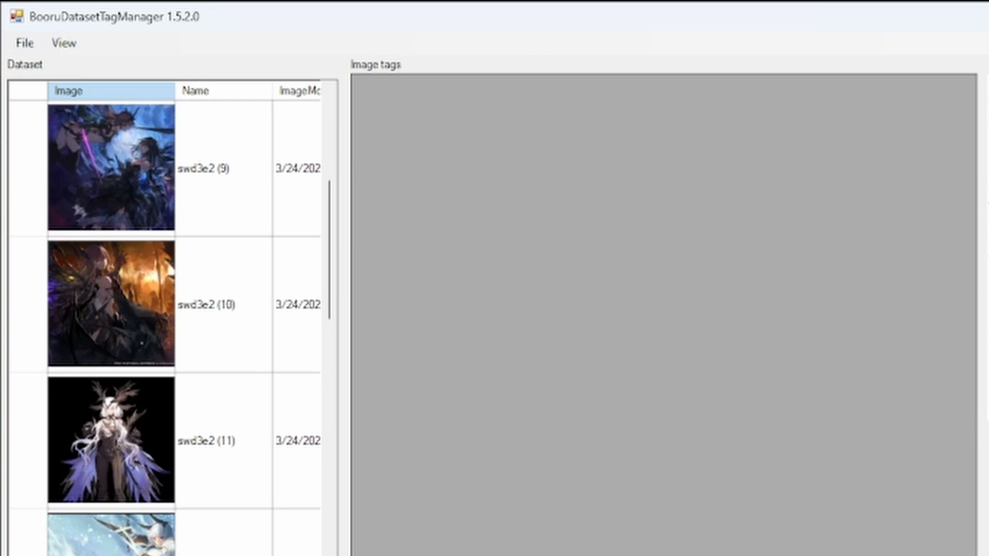
{"action": "scroll", "coordinate": [164, 317], "scroll_direction": "down", "scroll_amount": 3}
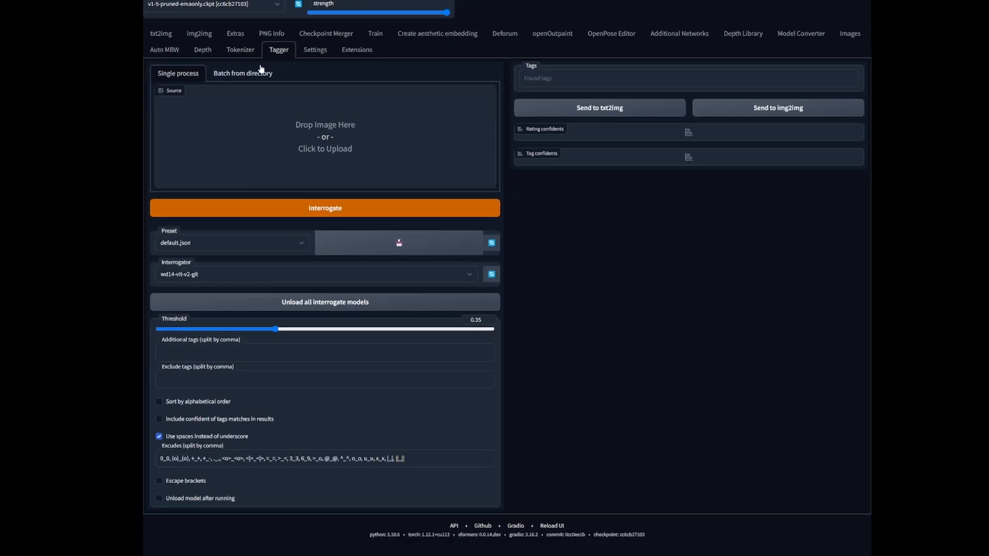
Step: Batch-interrogate D:\lora_swd3e2\data\swd3e2_birme_02 with the Tagger, using the same folder as the output directory
{"action": "left_click", "coordinate": [258, 74]}
{"action": "left_click", "coordinate": [247, 151]}
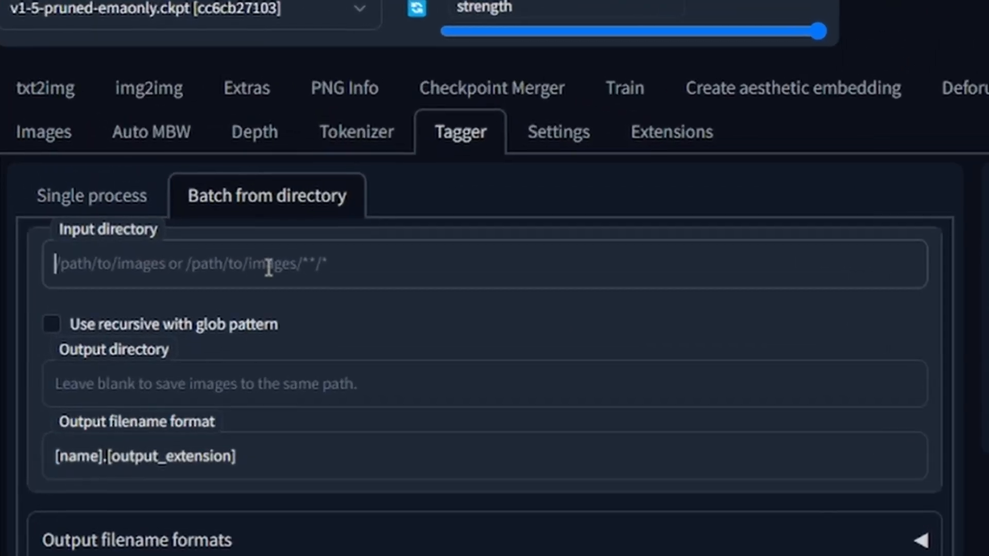
{"action": "type", "text": "D:\\lora_swd3e2\\data\\swd3e2_birme_02"}
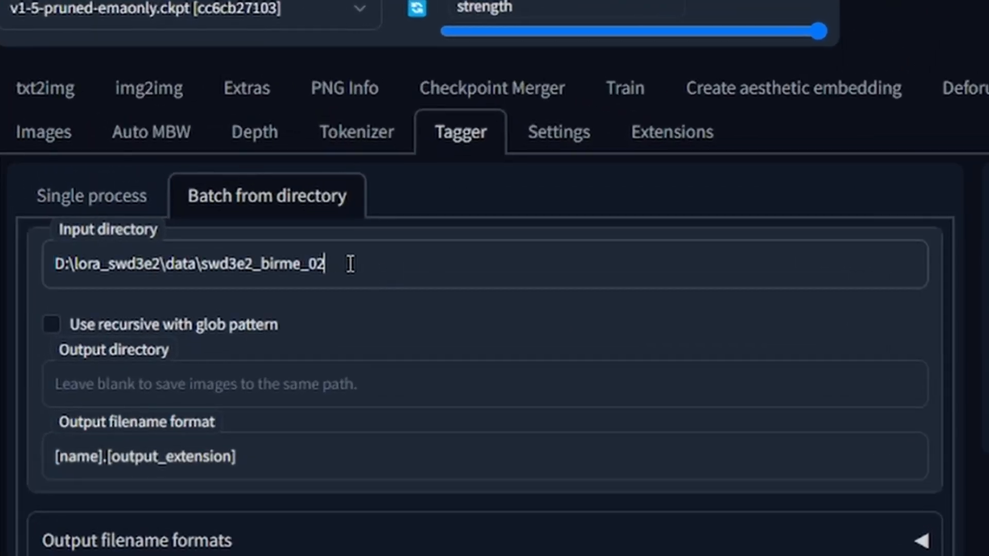
{"action": "left_click", "coordinate": [298, 392]}
{"action": "type", "text": "D:\\lora_swd3e2\\data\\swd3e2_birme_02"}
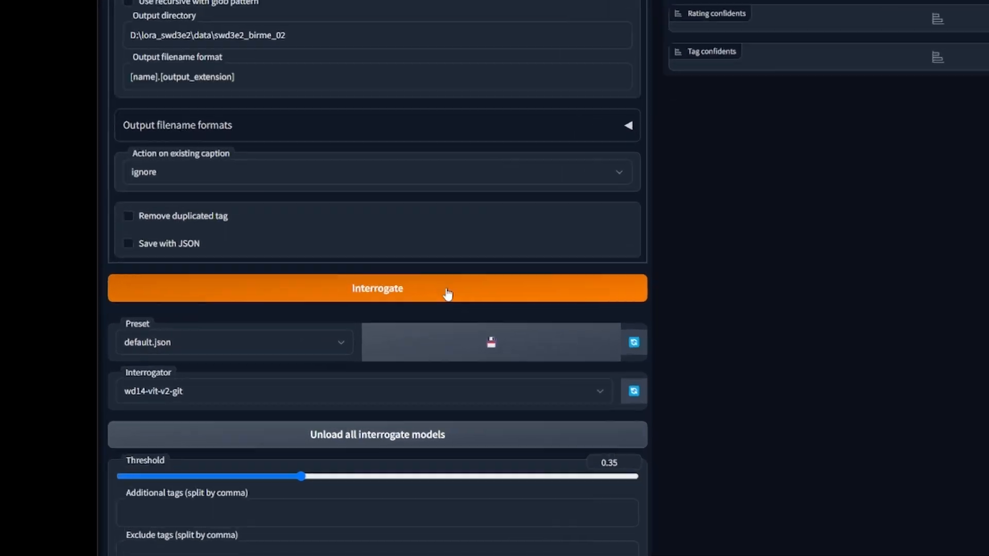
{"action": "left_click", "coordinate": [448, 293]}
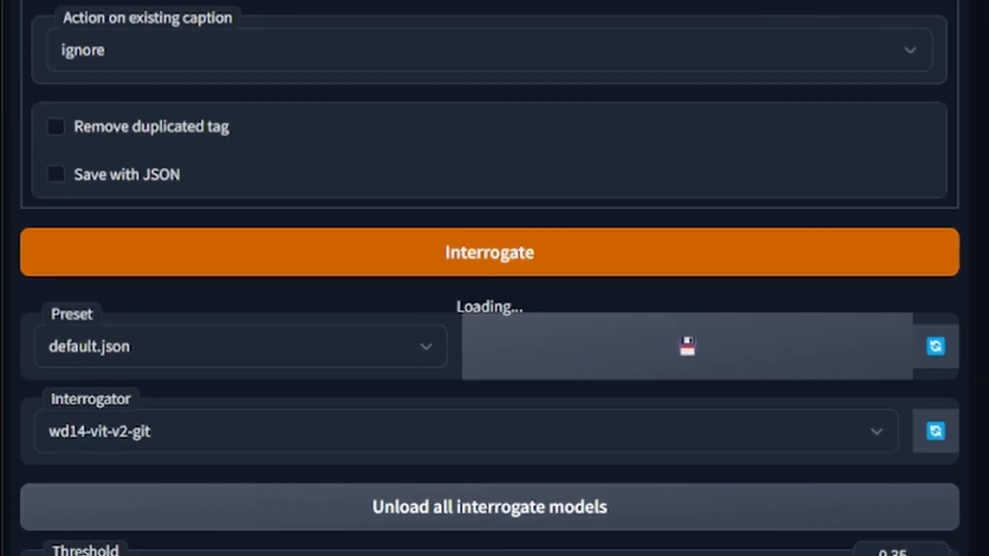
Step: Check the tagging progress in the PowerShell log and the generated caption files in the swd3e2_birme_02 folder
{"action": "left_click_drag", "start_coordinate": [31, 119], "coordinate": [540, 156]}
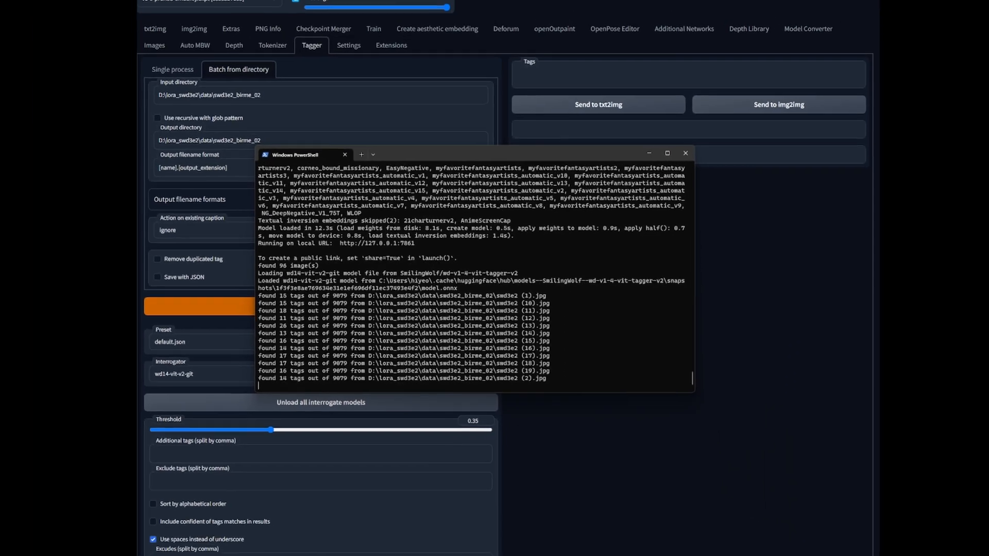
{"action": "left_click_drag", "start_coordinate": [139, 94], "coordinate": [715, 101]}
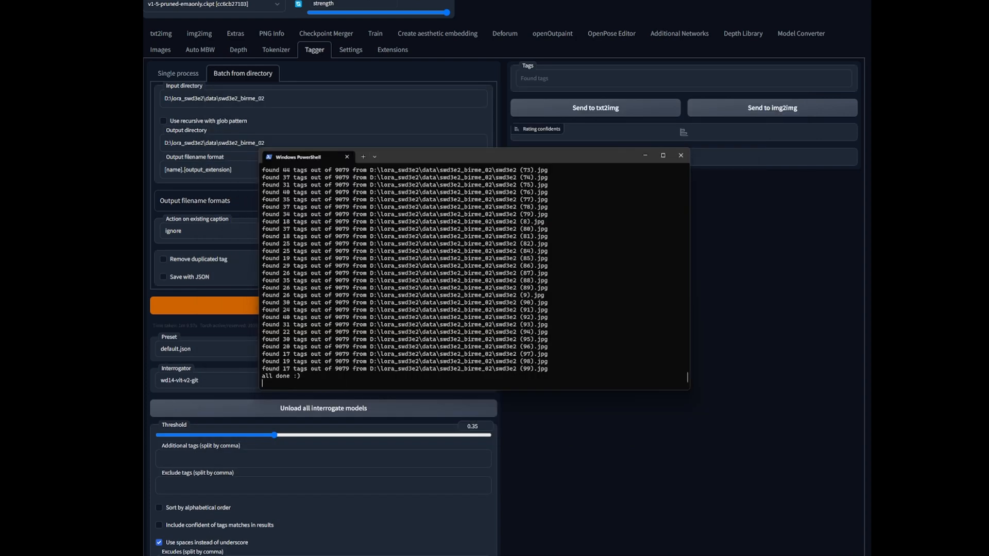
{"action": "left_click_drag", "start_coordinate": [52, 161], "coordinate": [644, 87]}
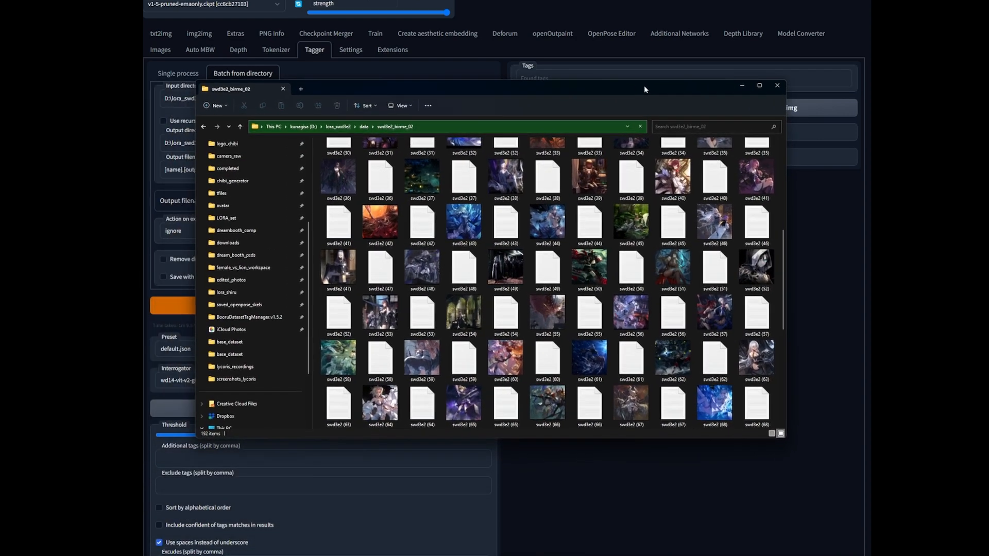
Step: In BooruDatasetTagManager, reload the swd3e2_birme_02 dataset folder to bring in the generated tags
{"action": "scroll", "coordinate": [669, 329], "scroll_direction": "down", "scroll_amount": 5}
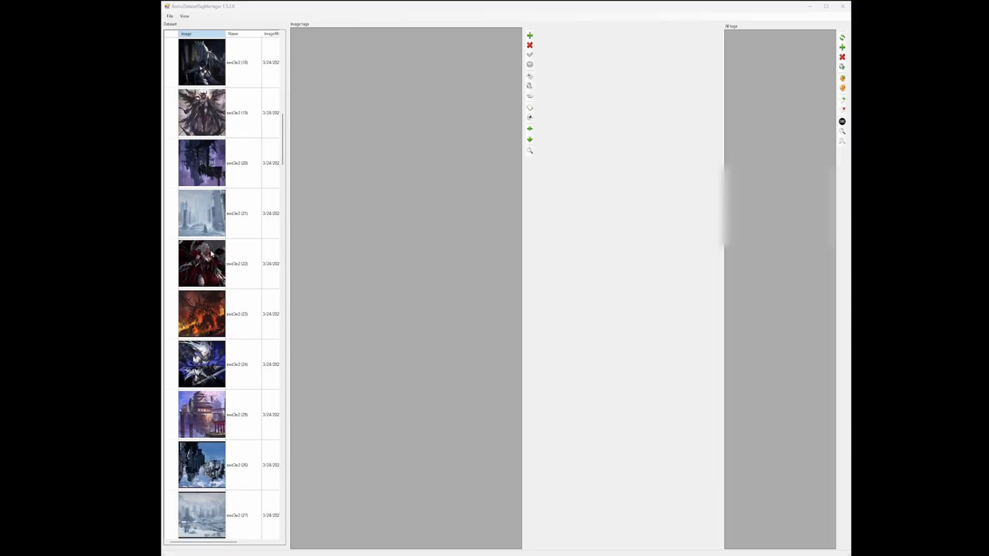
{"action": "scroll", "coordinate": [227, 266], "scroll_direction": "down", "scroll_amount": 10}
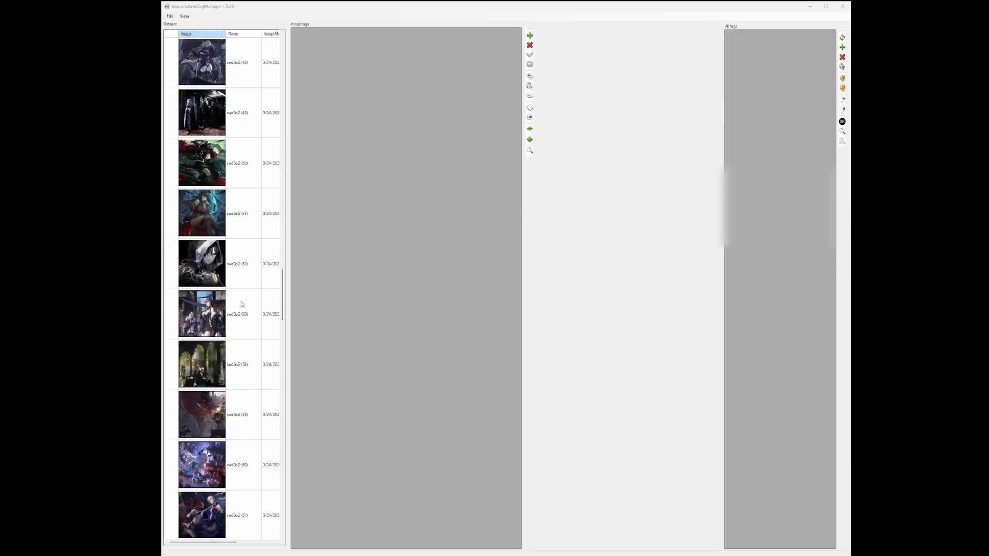
{"action": "scroll", "coordinate": [244, 405], "scroll_direction": "up", "scroll_amount": 15}
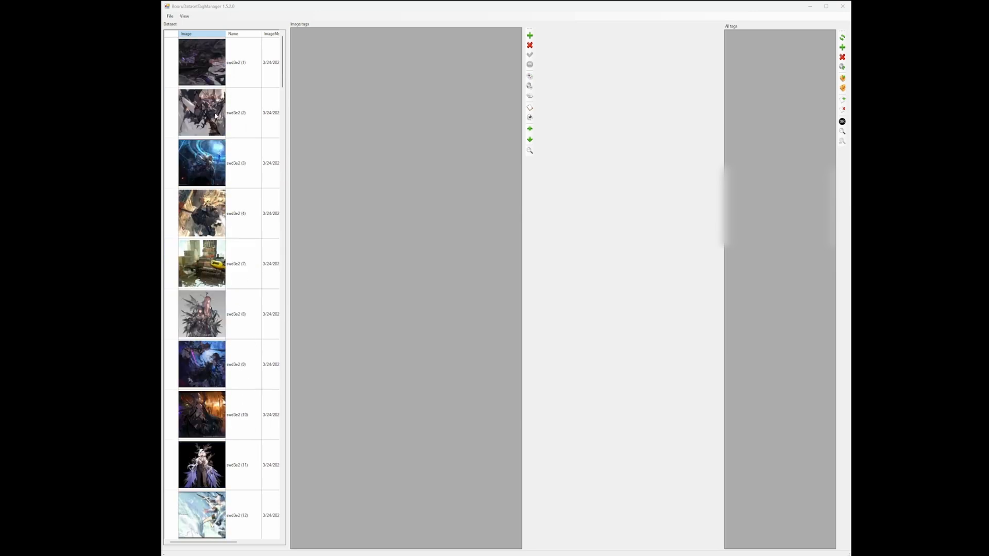
{"action": "left_click", "coordinate": [170, 16]}
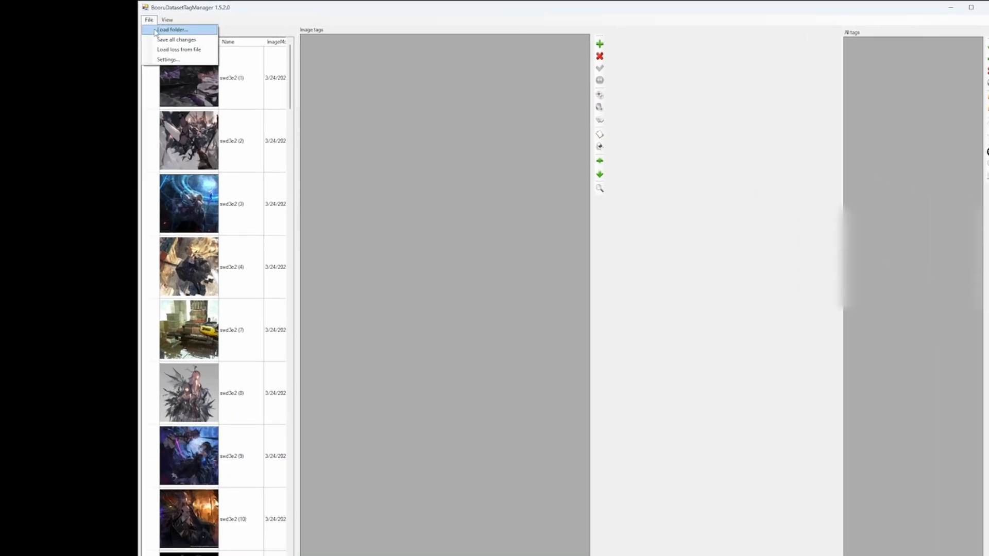
{"action": "left_click", "coordinate": [156, 31]}
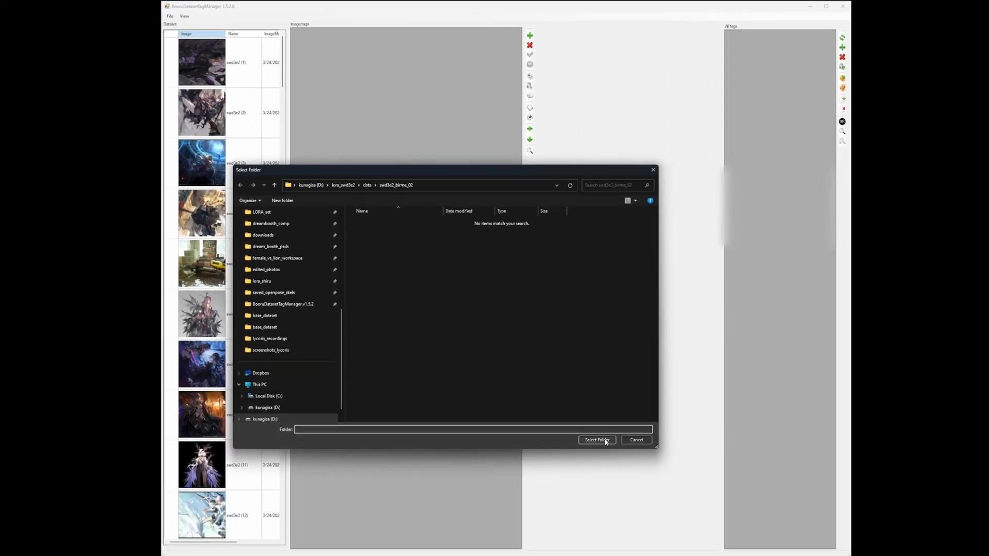
{"action": "left_click", "coordinate": [597, 440]}
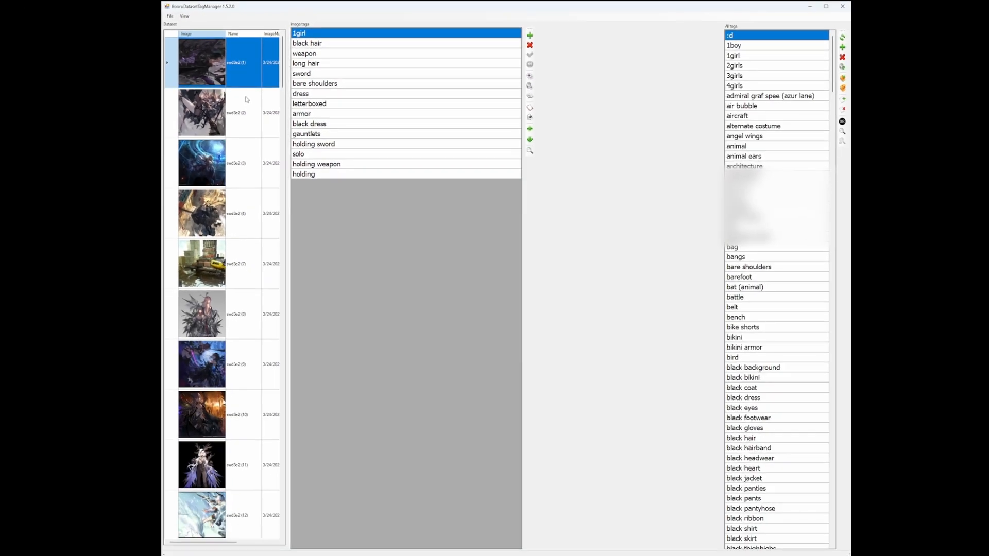
Step: Show the image preview for swd3e2 (1), place it between the image tags and all tags lists, and enlarge it
{"action": "left_click", "coordinate": [184, 16]}
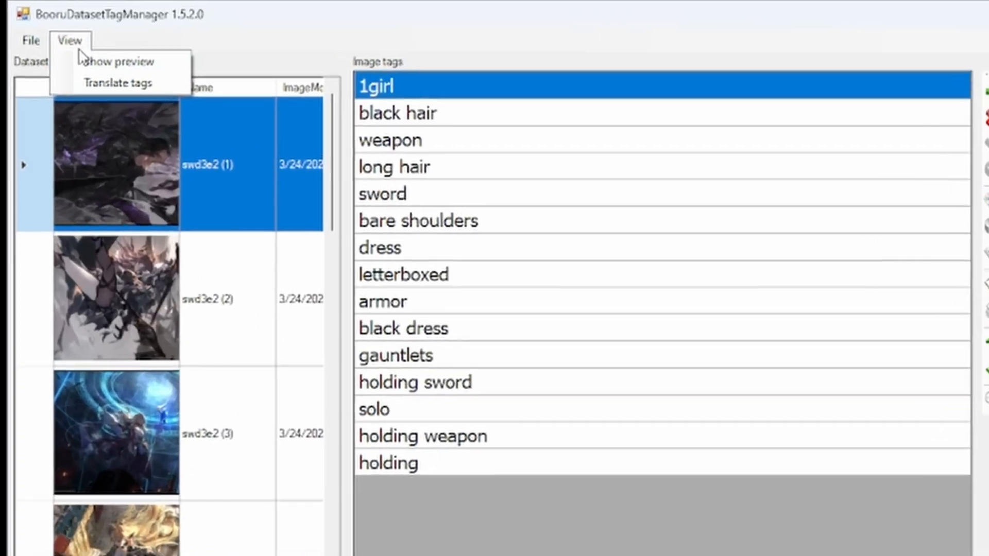
{"action": "left_click", "coordinate": [98, 60]}
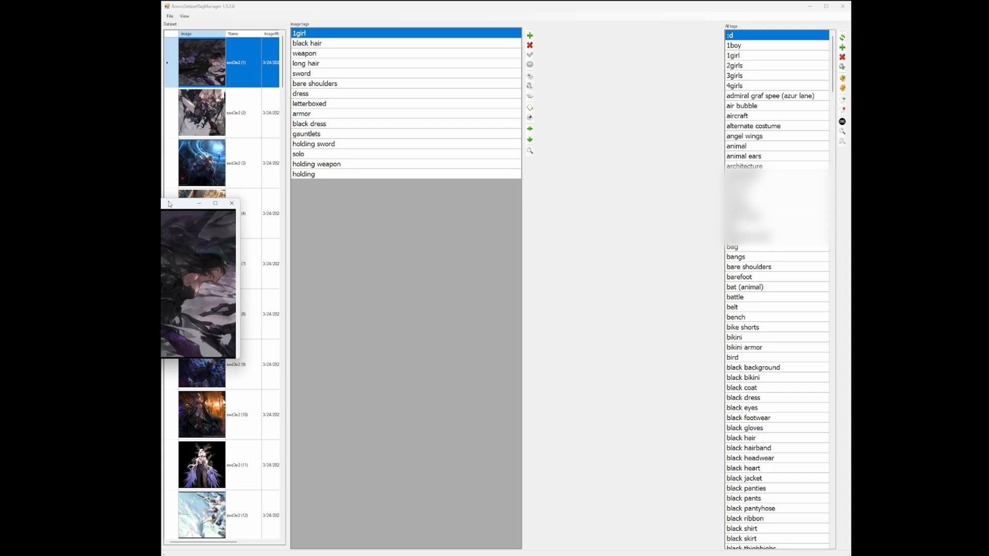
{"action": "left_click_drag", "start_coordinate": [170, 204], "coordinate": [619, 151]}
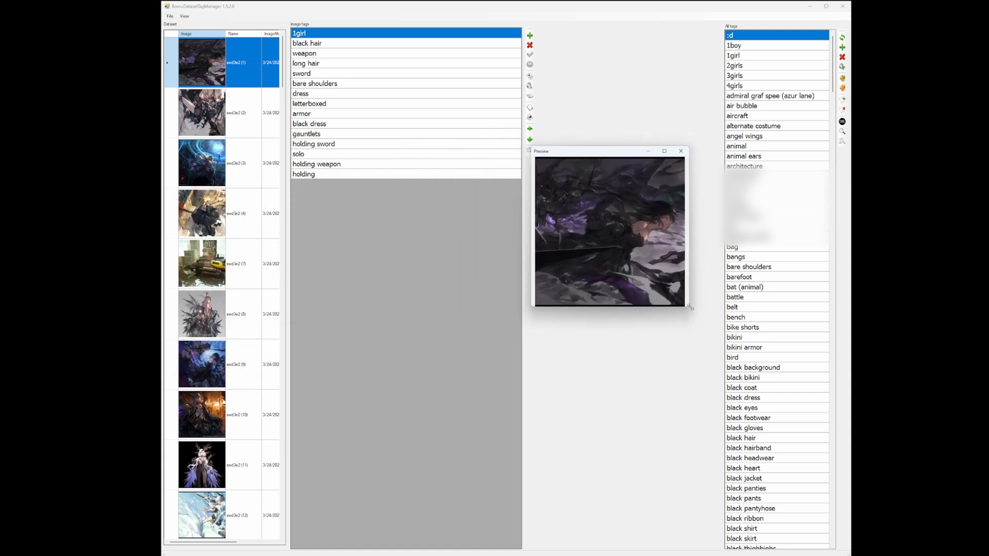
{"action": "left_click_drag", "start_coordinate": [692, 309], "coordinate": [722, 491]}
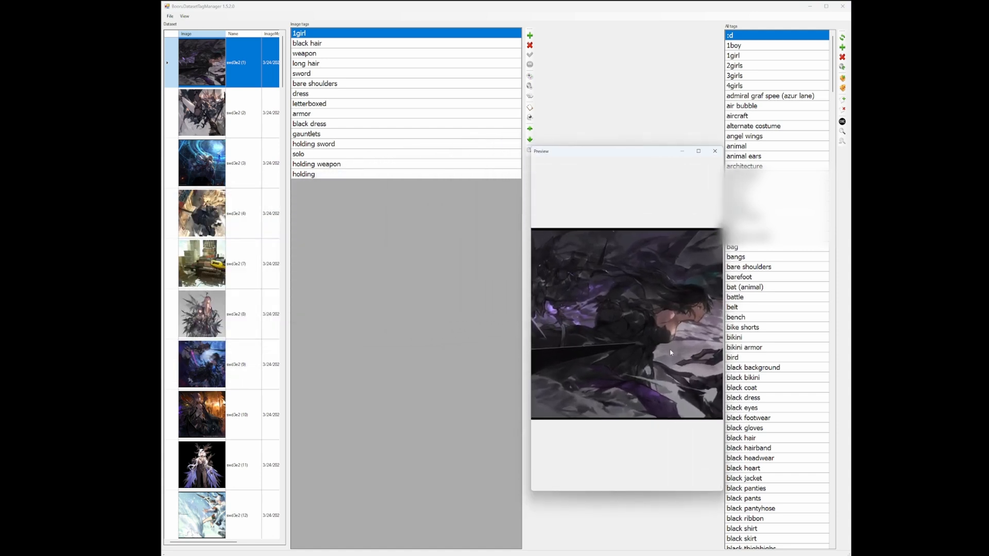
Step: Review the tags of image swd3e2 (1) against its preview, including black hair, long hair and 1girl
{"action": "left_click", "coordinate": [337, 43]}
{"action": "left_click", "coordinate": [334, 64]}
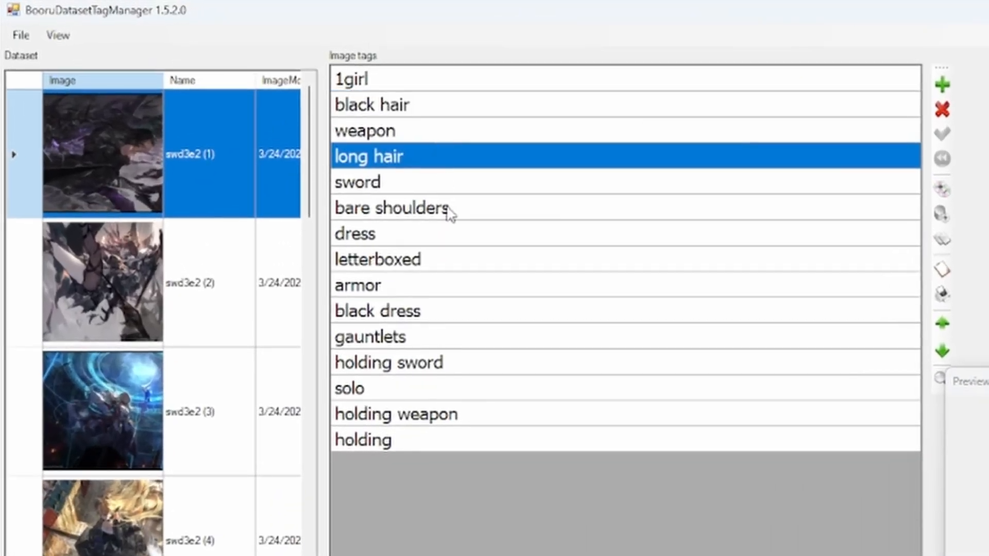
{"action": "left_click", "coordinate": [449, 86]}
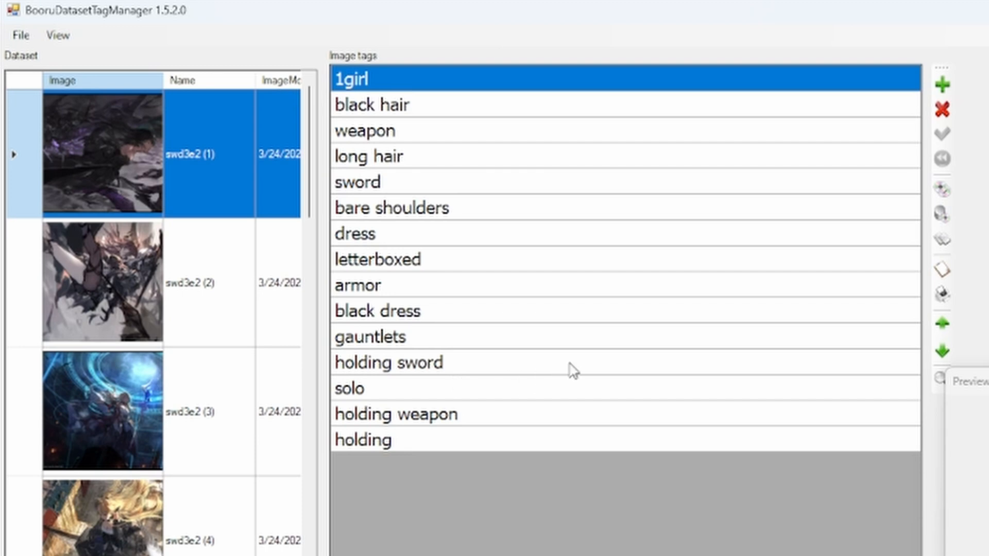
Step: Remove the tag "surtr (arknights)" from image swd3e2 (2)
{"action": "left_click", "coordinate": [208, 271]}
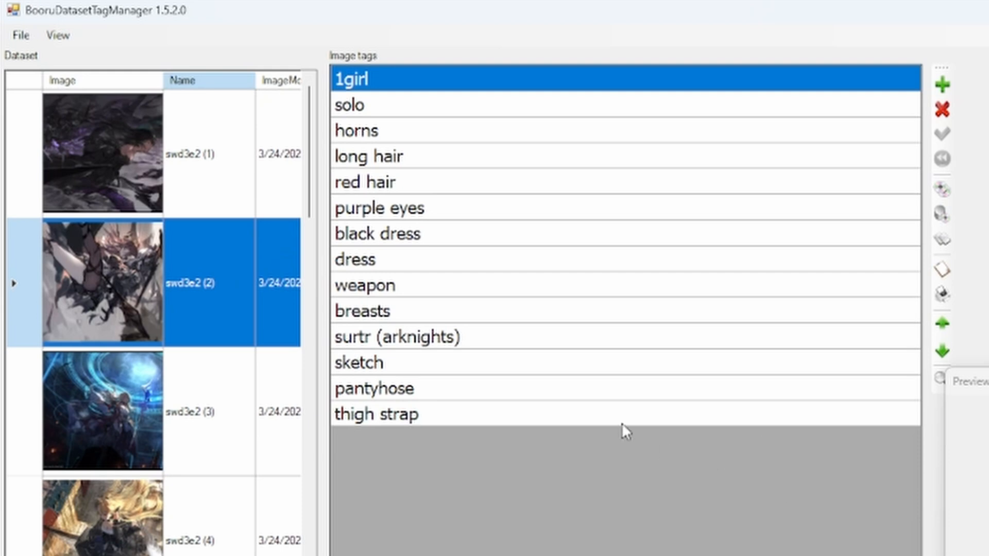
{"action": "left_click", "coordinate": [416, 338]}
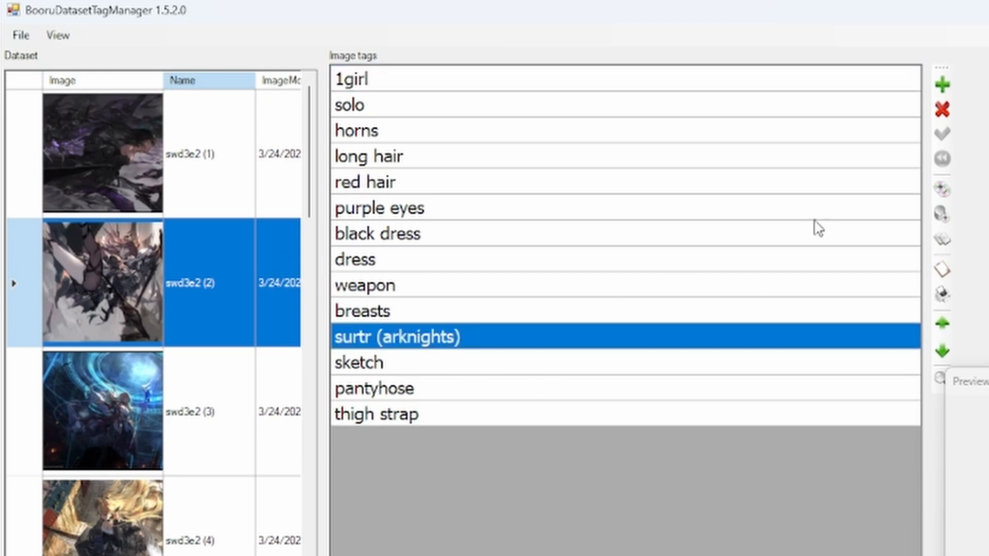
{"action": "left_click", "coordinate": [942, 109]}
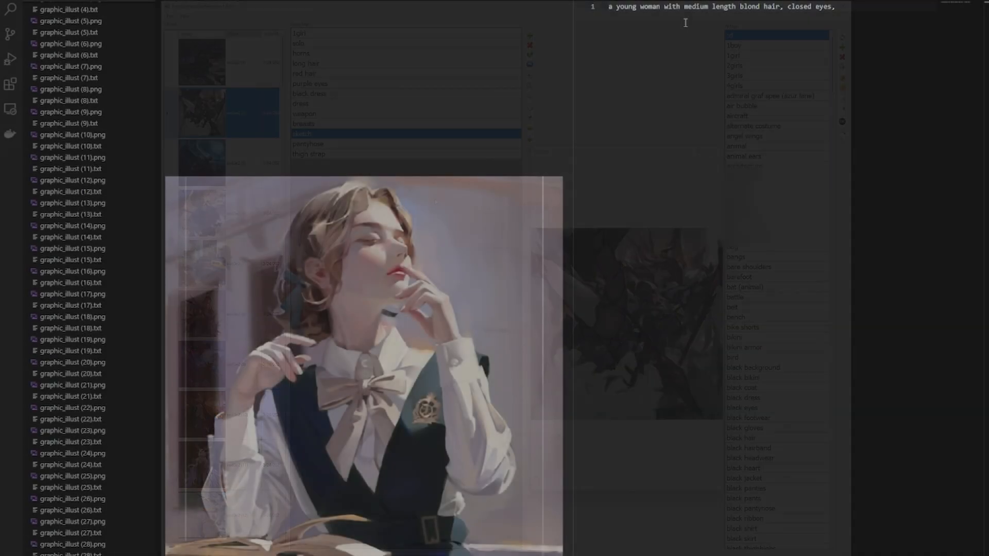
Step: In the text editor, extend the caption with: white collared blouse, green dress, school uniform, desaturated light brown ribbon, looking up right, foreground book, blurry background building
{"action": "type", "text": "wearing a white collared blouse, g"}
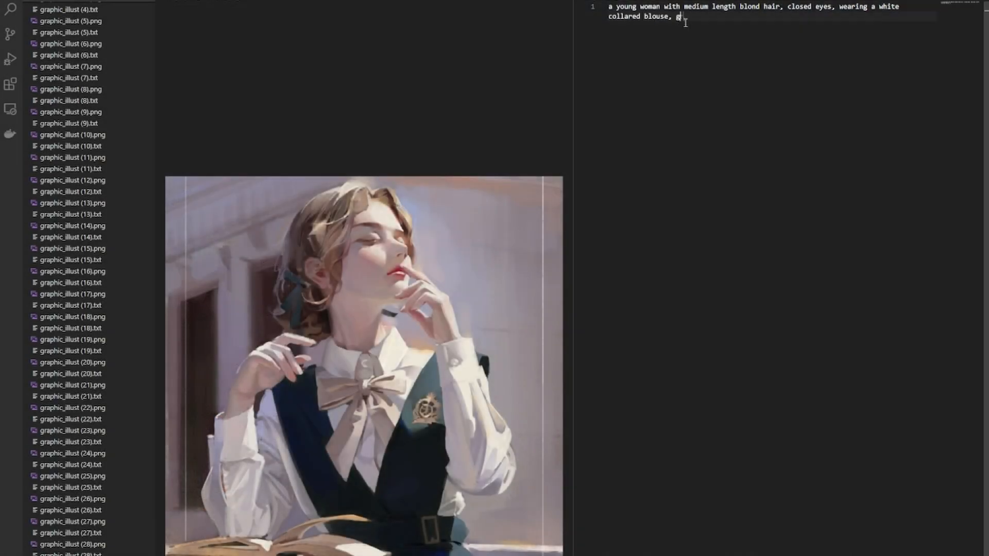
{"action": "type", "text": "reen dress, school uniform, desaturated light brown ribbon, "}
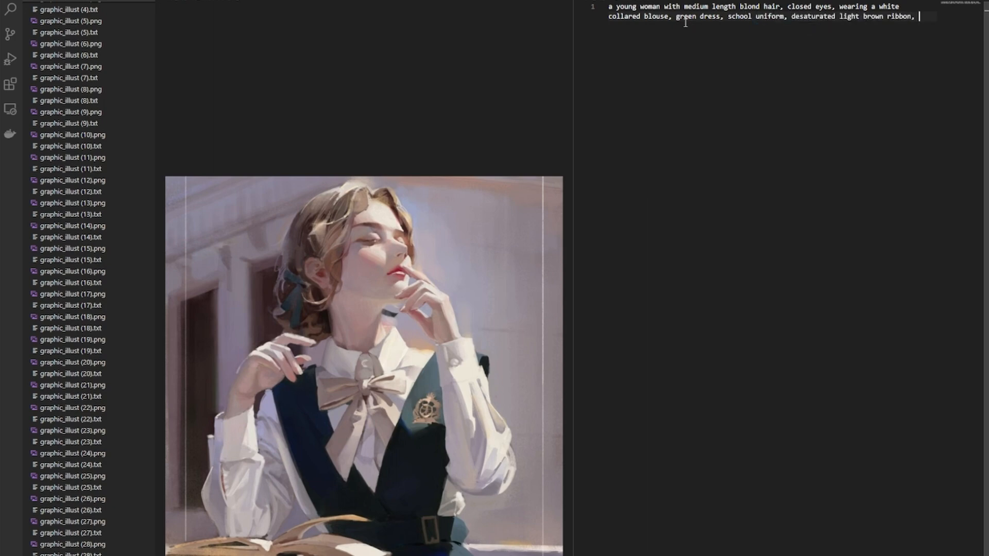
{"action": "type", "text": "looking up to the right side, book in the foreground, blurry"}
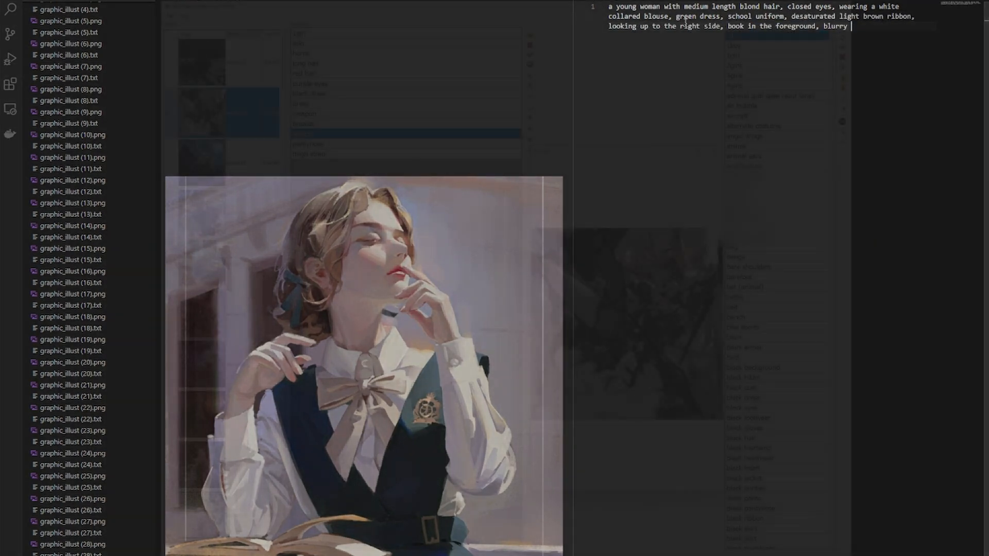
{"action": "type", "text": "building in the background"}
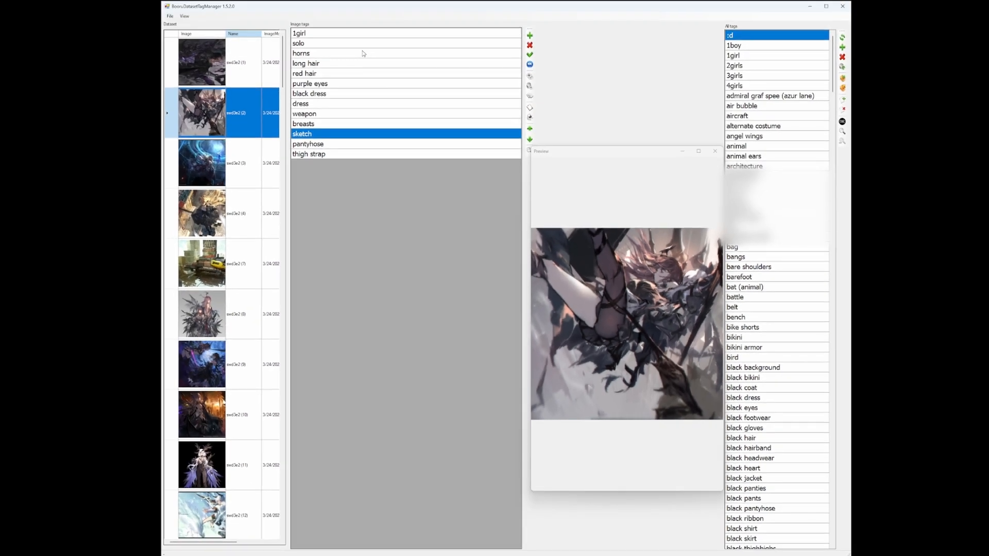
Step: In BooruDatasetTagManager, add the tag "floating in the air" below "solo" for image swd3e2 (2)
{"action": "left_click", "coordinate": [486, 44]}
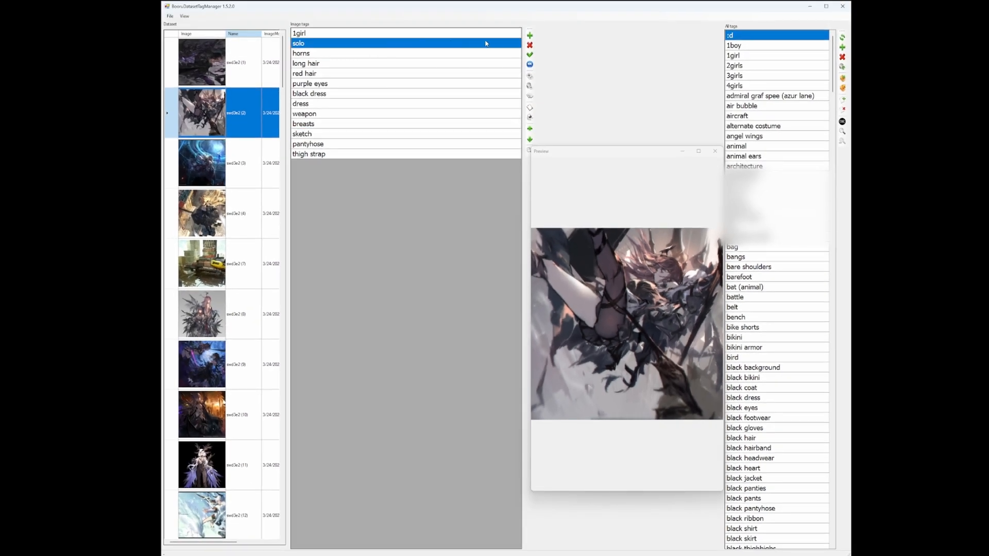
{"action": "left_click", "coordinate": [529, 35]}
{"action": "left_click", "coordinate": [303, 54]}
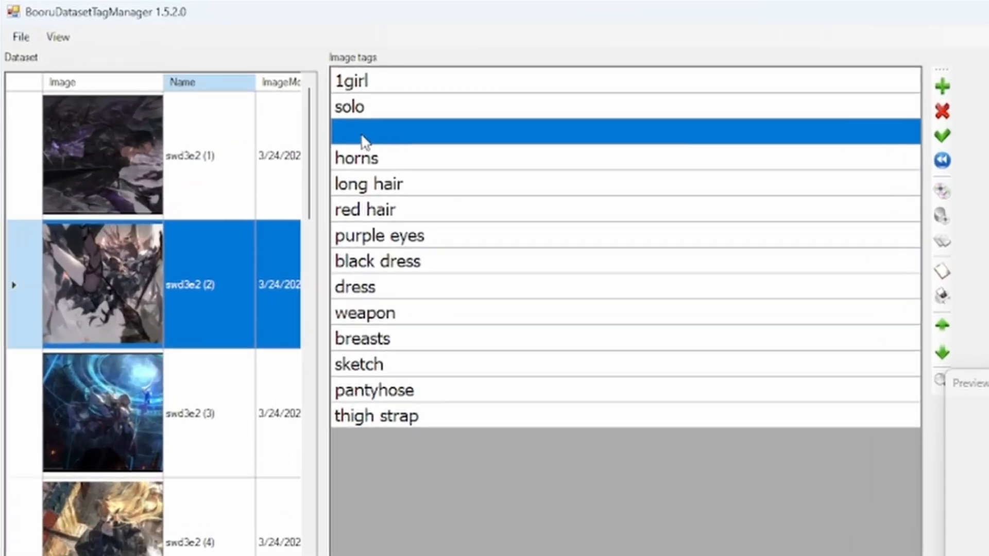
{"action": "left_click", "coordinate": [363, 140]}
{"action": "type", "text": "fla"}
{"action": "key", "text": "BackSpace"}
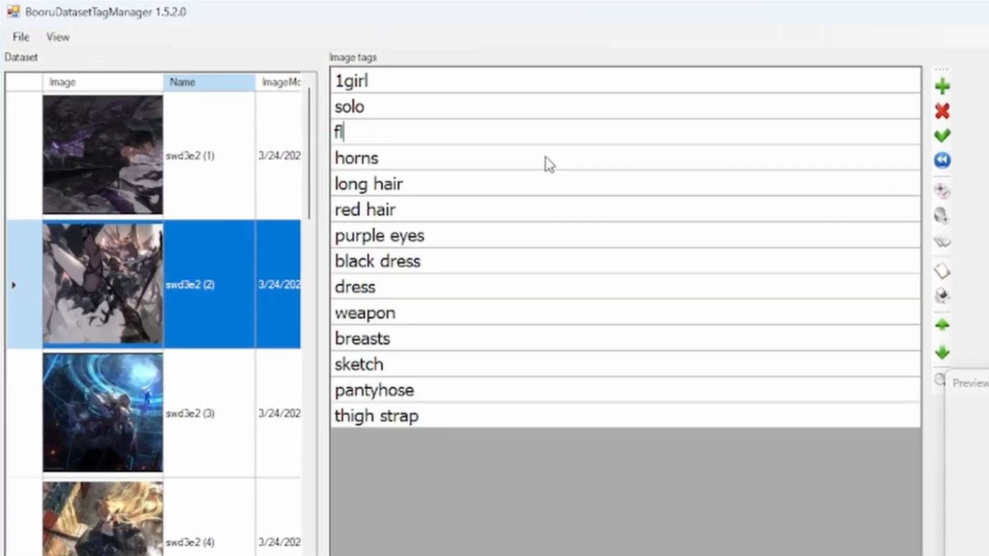
{"action": "type", "text": "oating in the "}
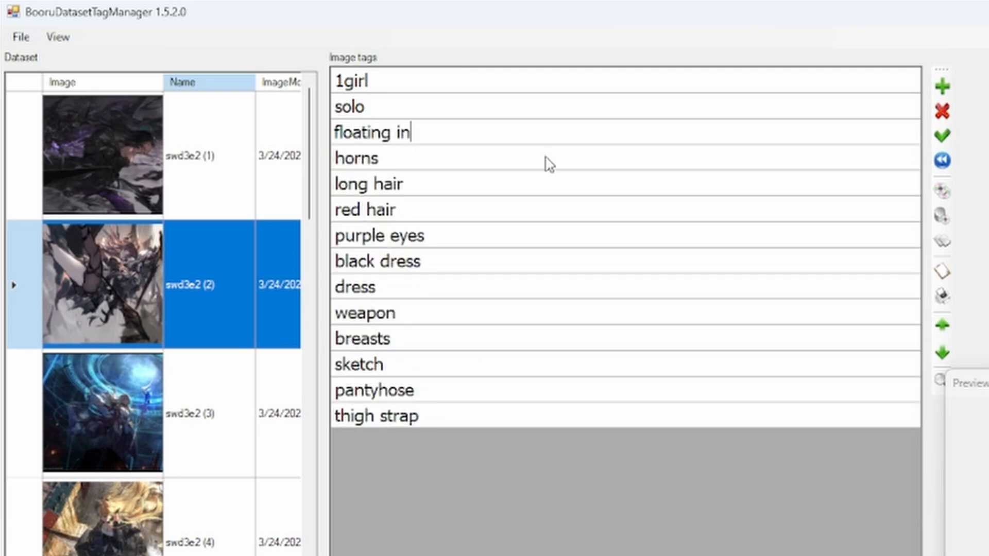
{"action": "type", "text": "air"}
{"action": "left_click", "coordinate": [549, 163]}
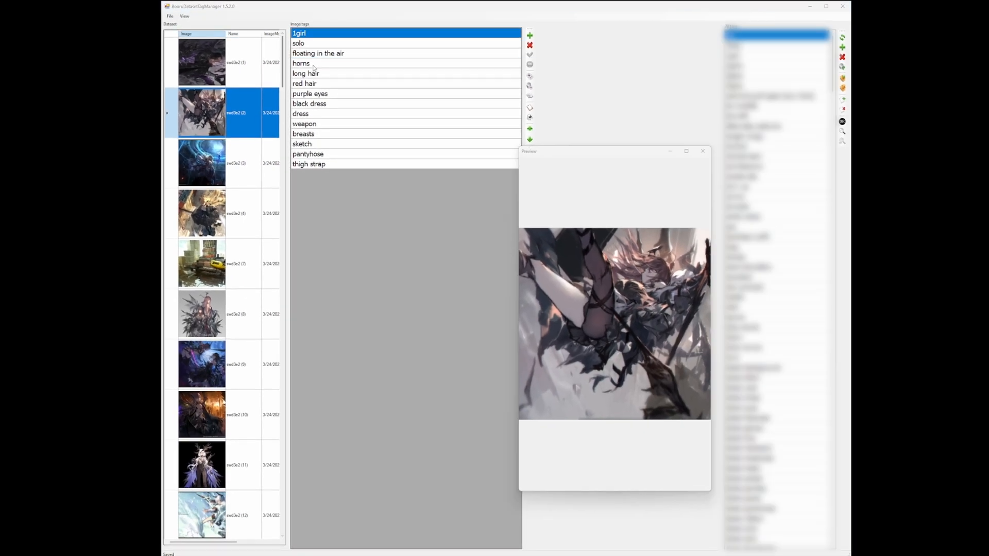
Step: Refresh the dataset-wide list of all tags and locate the "floating in the air" tag in it
{"action": "left_click", "coordinate": [311, 54]}
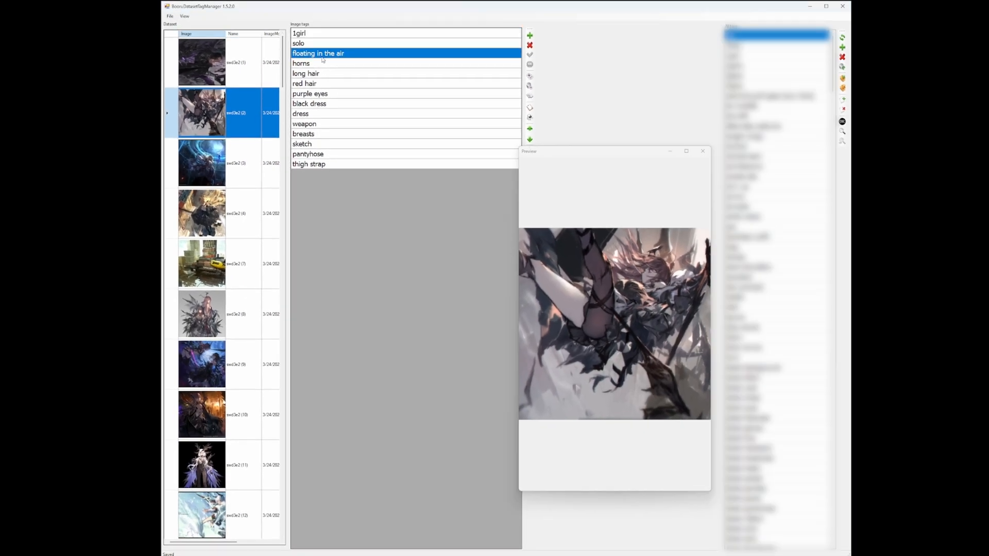
{"action": "left_click", "coordinate": [842, 37]}
{"action": "left_click", "coordinate": [842, 37]}
{"action": "scroll", "coordinate": [768, 199], "scroll_direction": "down", "scroll_amount": 15}
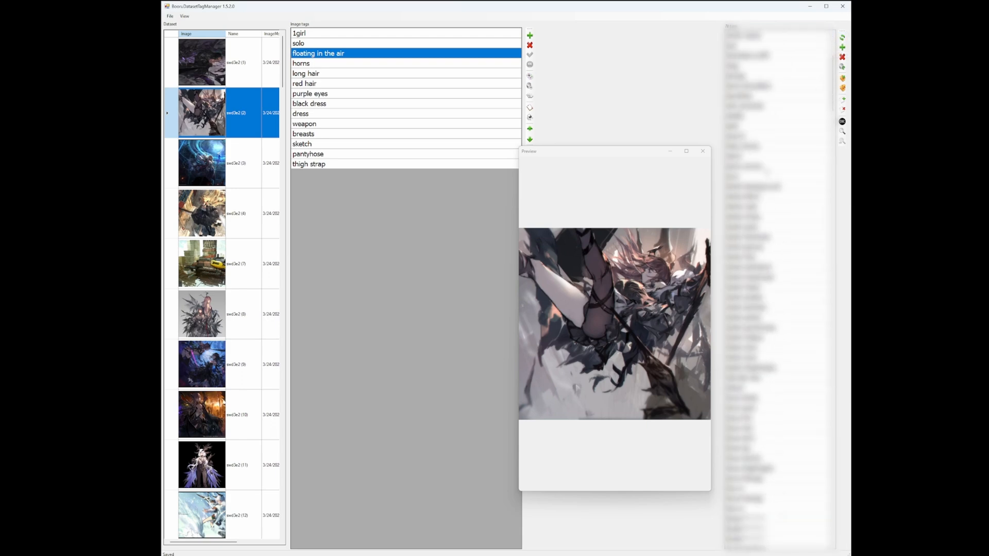
{"action": "scroll", "coordinate": [769, 199], "scroll_direction": "down", "scroll_amount": 10}
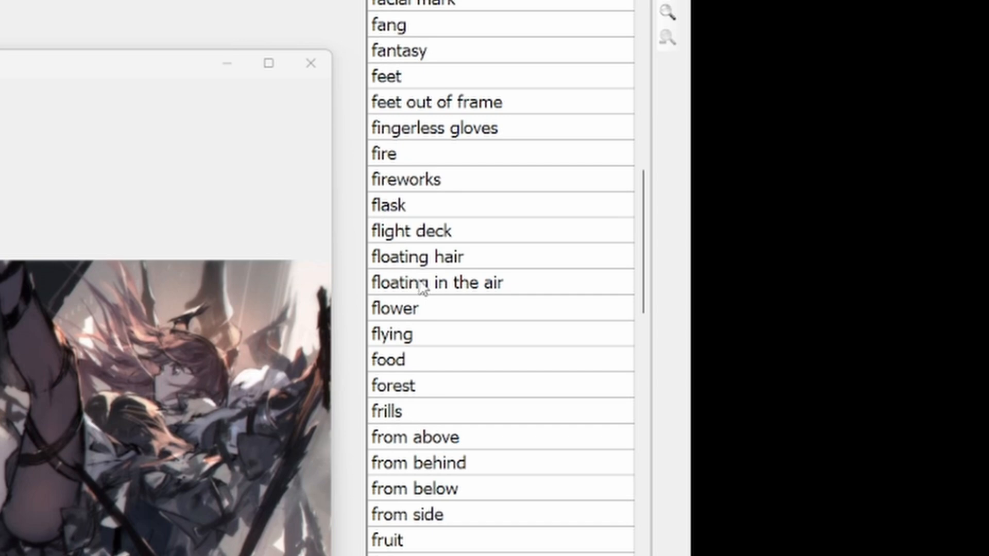
{"action": "scroll", "coordinate": [420, 285], "scroll_direction": "up", "scroll_amount": 5}
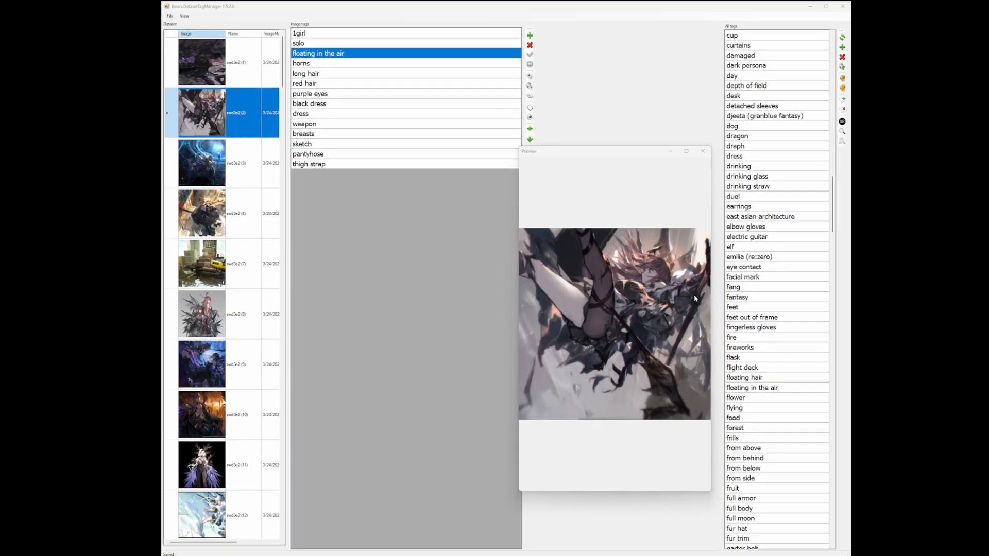
Step: Remove the character tag "admiral graf spee (azur lane)" from the dataset-wide list of all tags
{"action": "scroll", "coordinate": [778, 289], "scroll_direction": "up", "scroll_amount": 4}
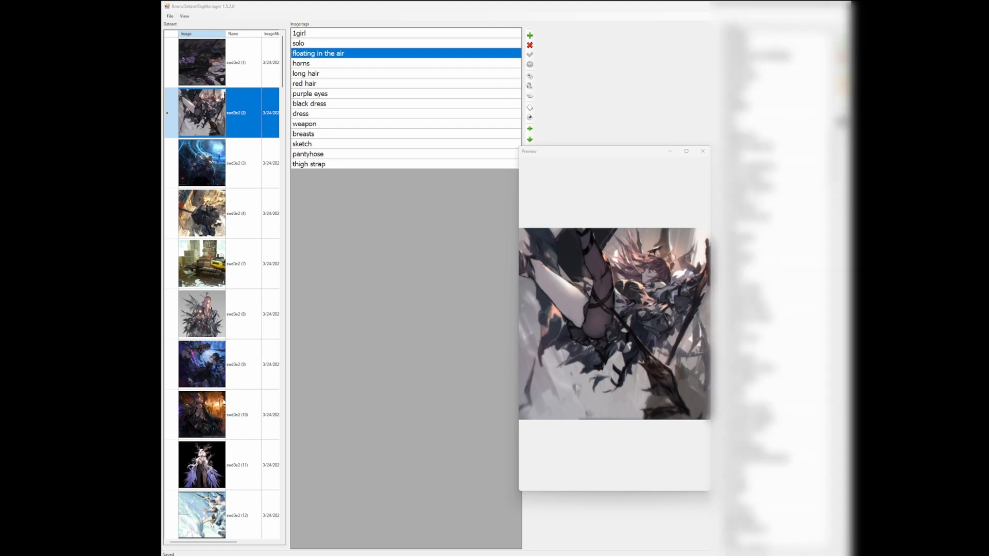
{"action": "scroll", "coordinate": [777, 288], "scroll_direction": "up", "scroll_amount": 6}
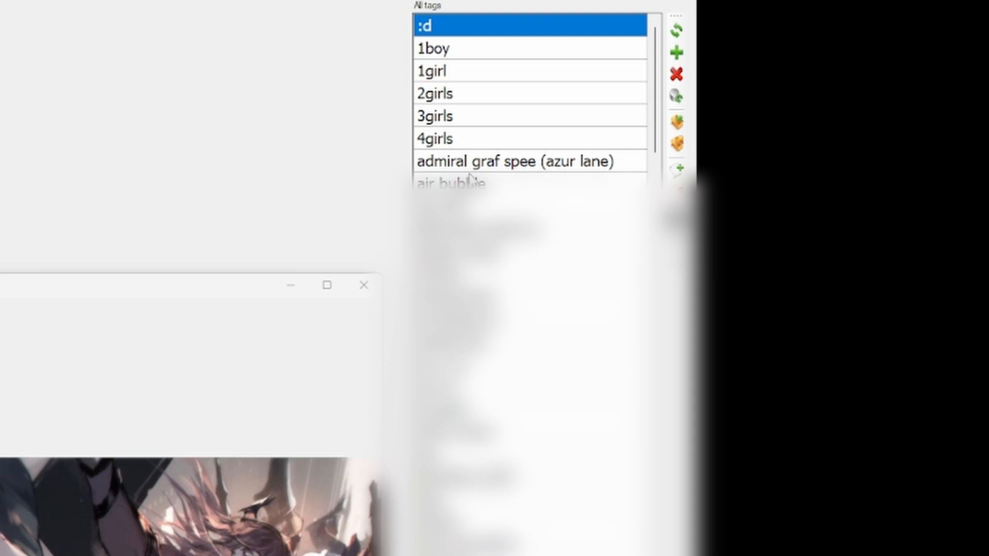
{"action": "left_click", "coordinate": [517, 166]}
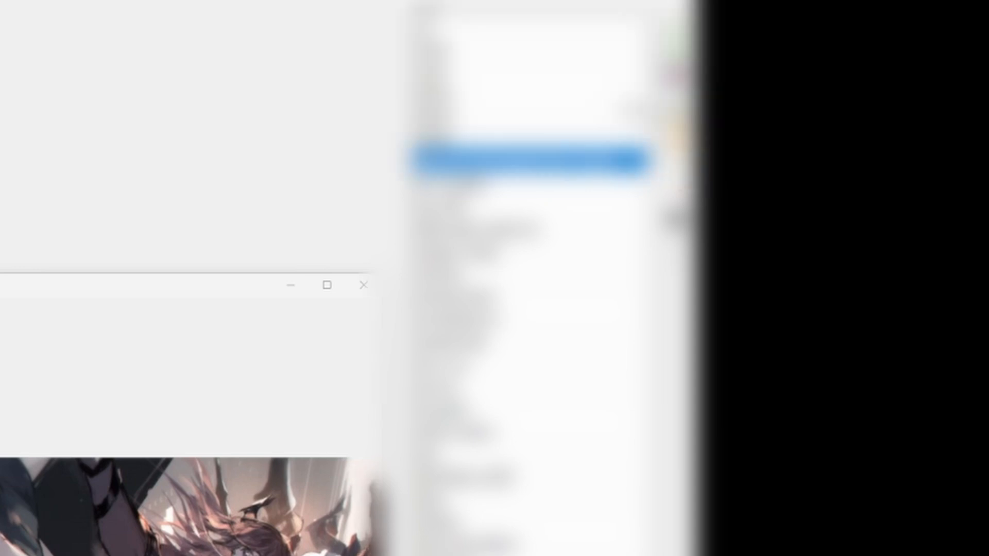
{"action": "left_click", "coordinate": [677, 75]}
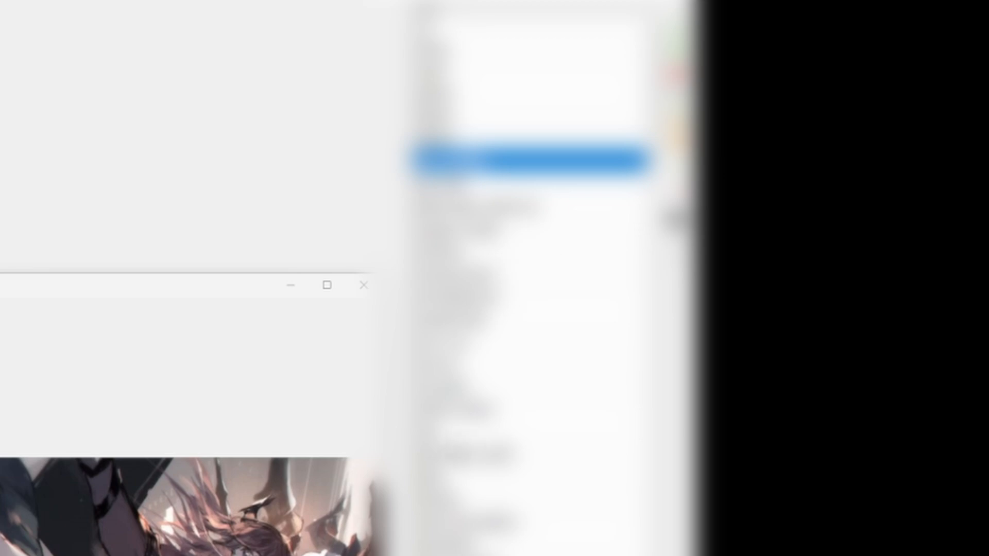
Step: Remove the tags "djeeta (granblue fantasy)" and "draph" from the dataset-wide list of all tags
{"action": "scroll", "coordinate": [495, 467], "scroll_direction": "down", "scroll_amount": 12}
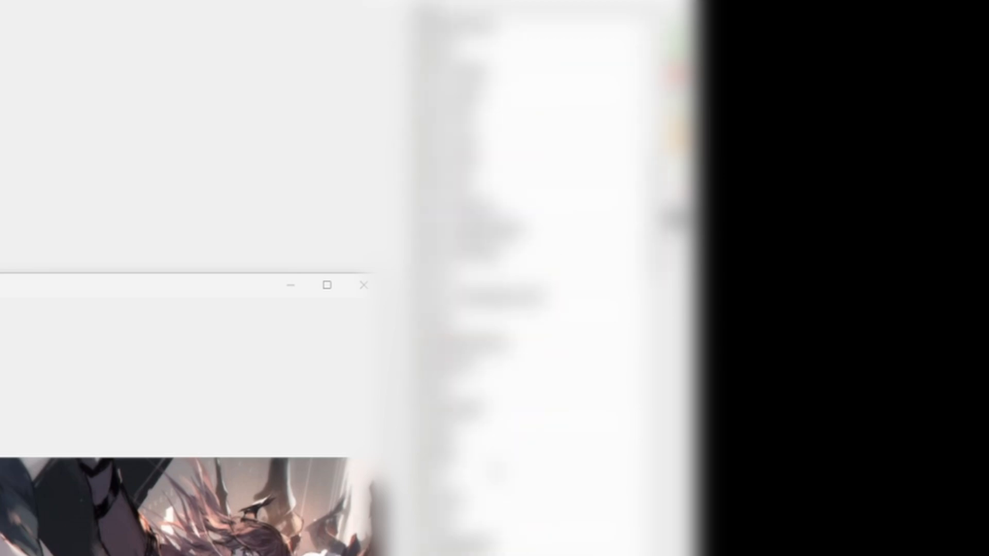
{"action": "scroll", "coordinate": [496, 468], "scroll_direction": "down", "scroll_amount": 10}
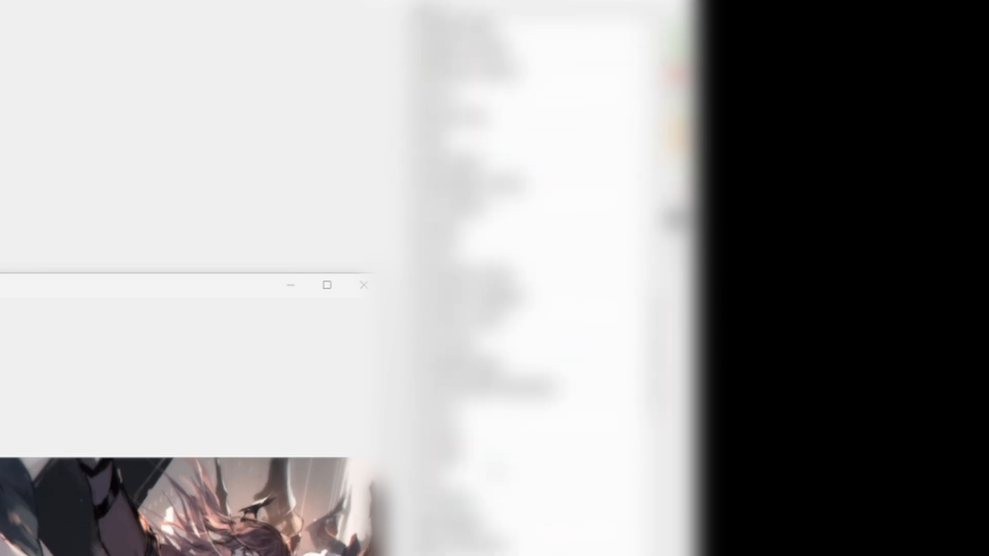
{"action": "left_click", "coordinate": [523, 459]}
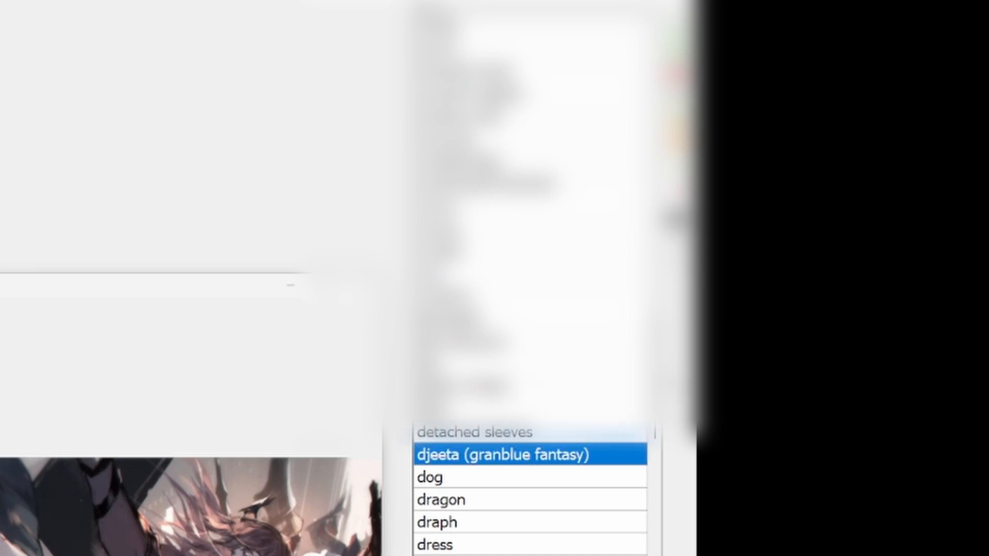
{"action": "key", "text": "Delete"}
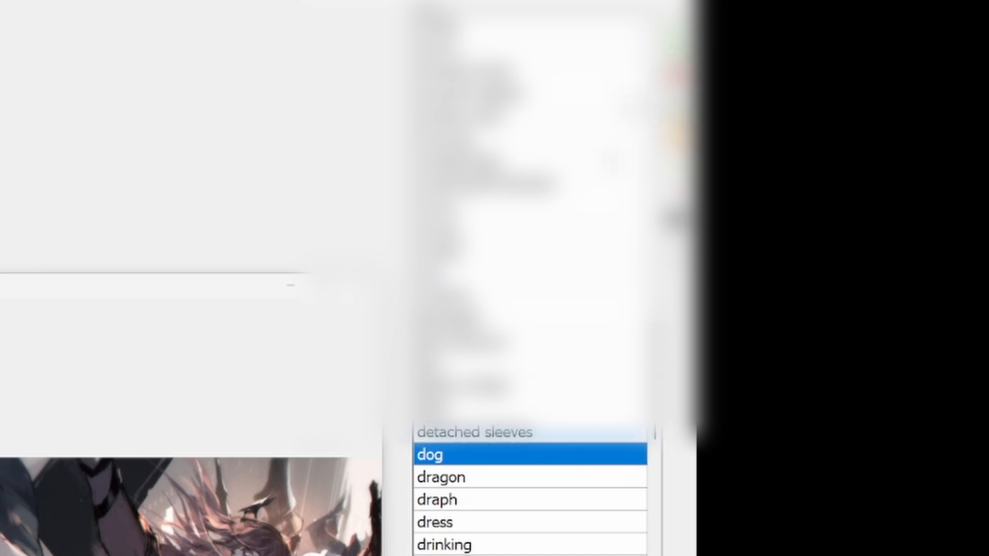
{"action": "left_click", "coordinate": [493, 503]}
{"action": "key", "text": "Delete"}
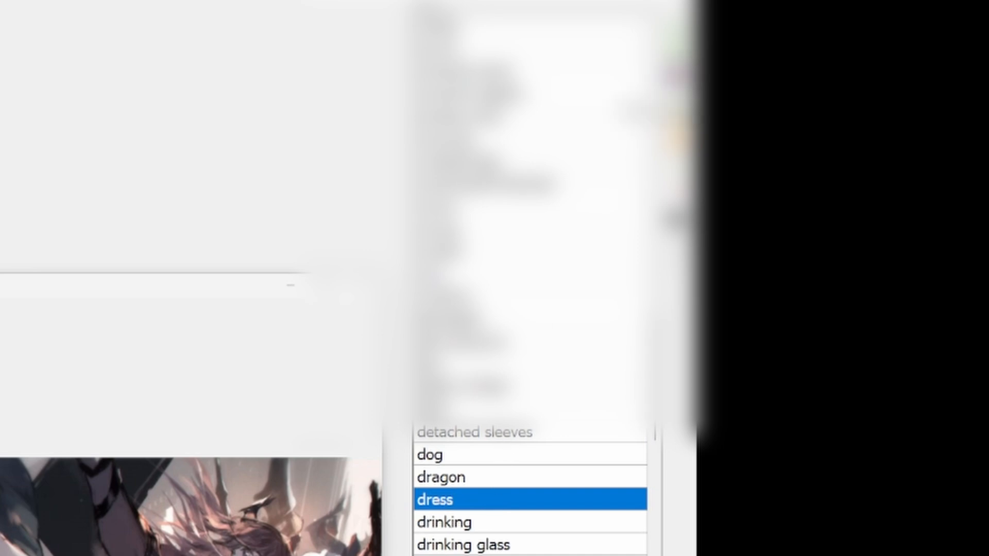
Step: Remove the tag "emilia (re:zero)" and one more unwanted tag farther down from the dataset-wide tag list
{"action": "scroll", "coordinate": [533, 456], "scroll_direction": "down", "scroll_amount": 6}
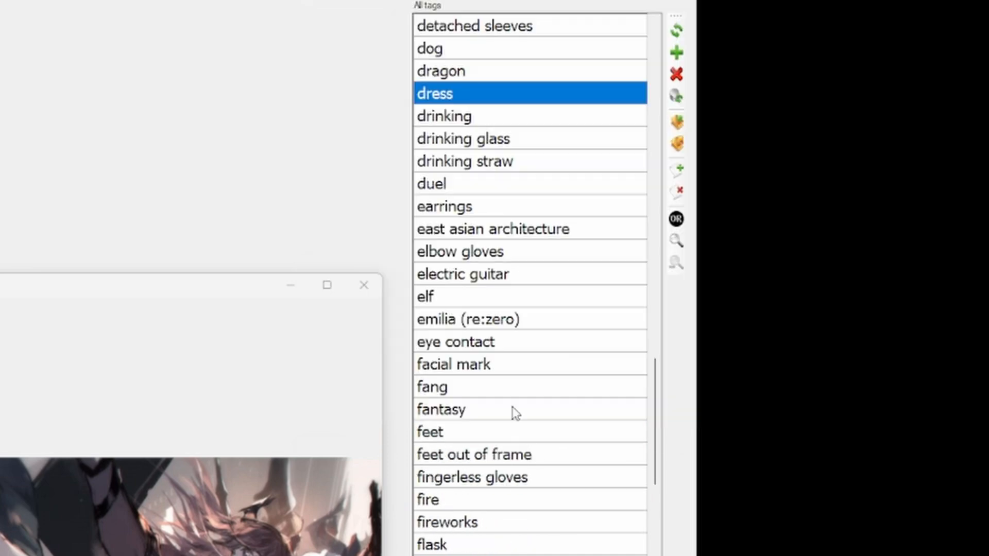
{"action": "left_click", "coordinate": [484, 319]}
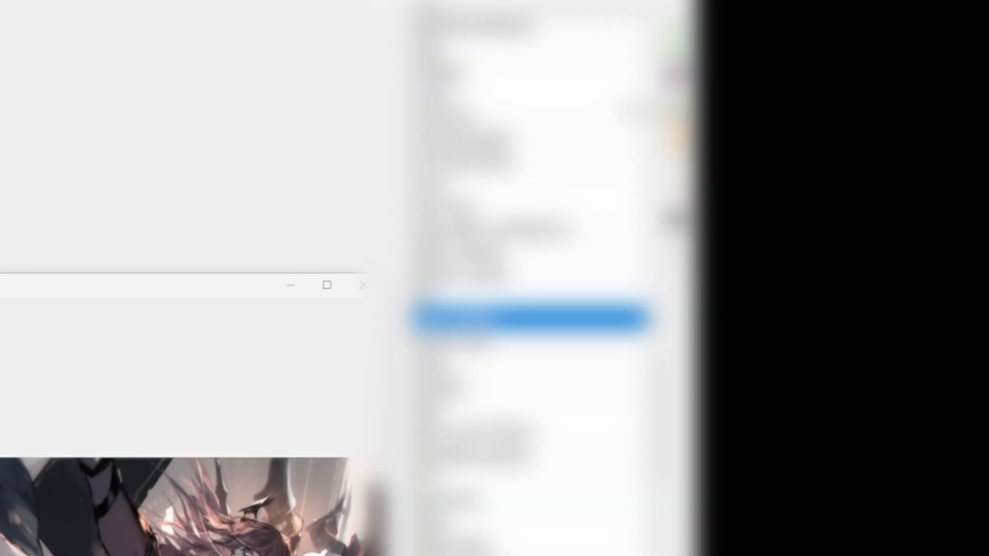
{"action": "scroll", "coordinate": [540, 478], "scroll_direction": "down", "scroll_amount": 14}
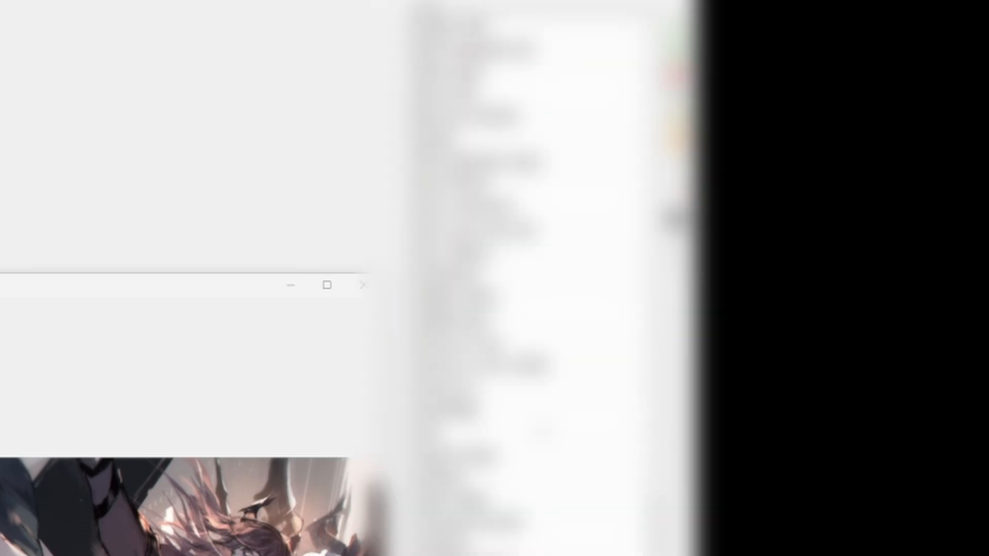
{"action": "scroll", "coordinate": [543, 430], "scroll_direction": "down", "scroll_amount": 4}
{"action": "mouse_move", "coordinate": [656, 546]}
{"action": "left_mouse_down"}
{"action": "mouse_move", "coordinate": [656, 82]}
{"action": "mouse_move", "coordinate": [656, 555]}
{"action": "left_mouse_up"}
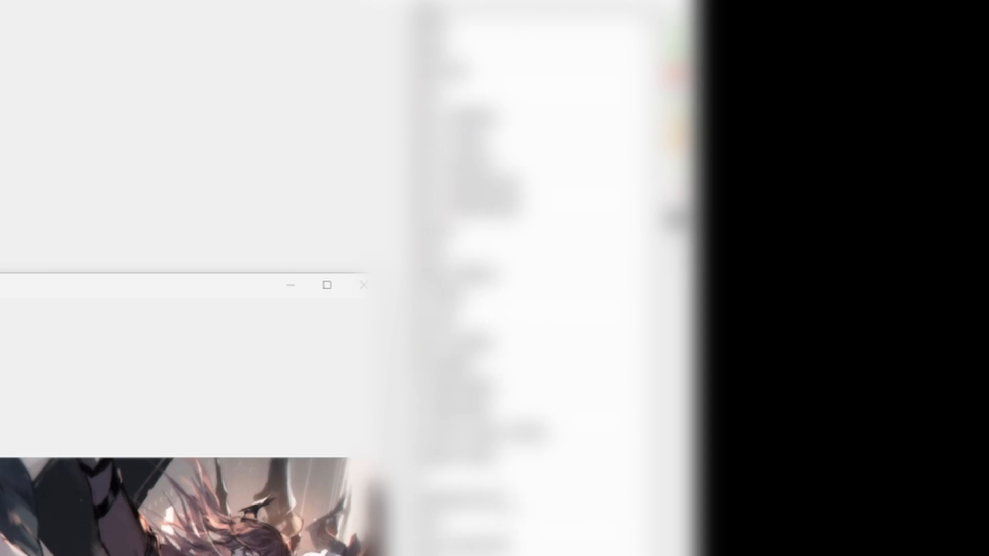
{"action": "left_click", "coordinate": [556, 430]}
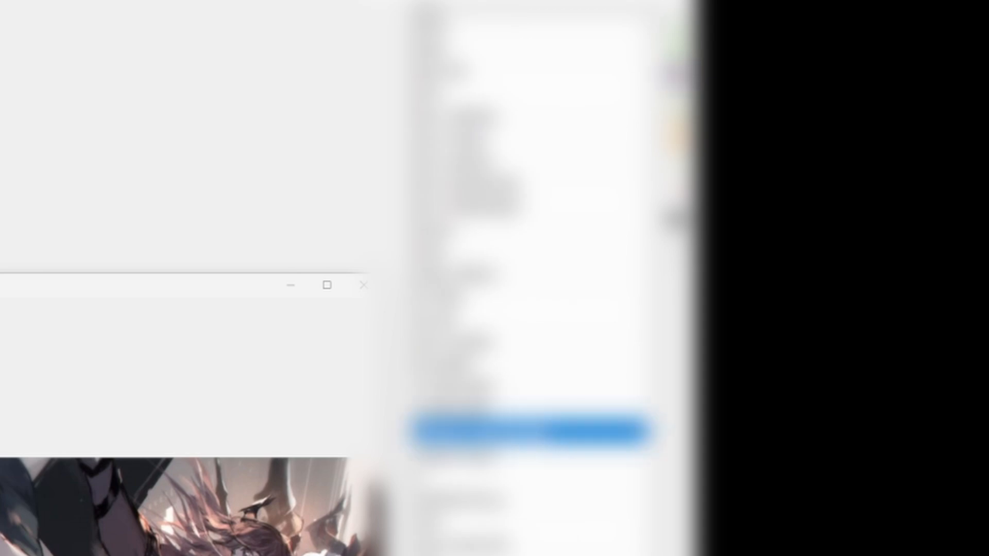
{"action": "left_click", "coordinate": [676, 76]}
{"action": "scroll", "coordinate": [514, 415], "scroll_direction": "up", "scroll_amount": 10}
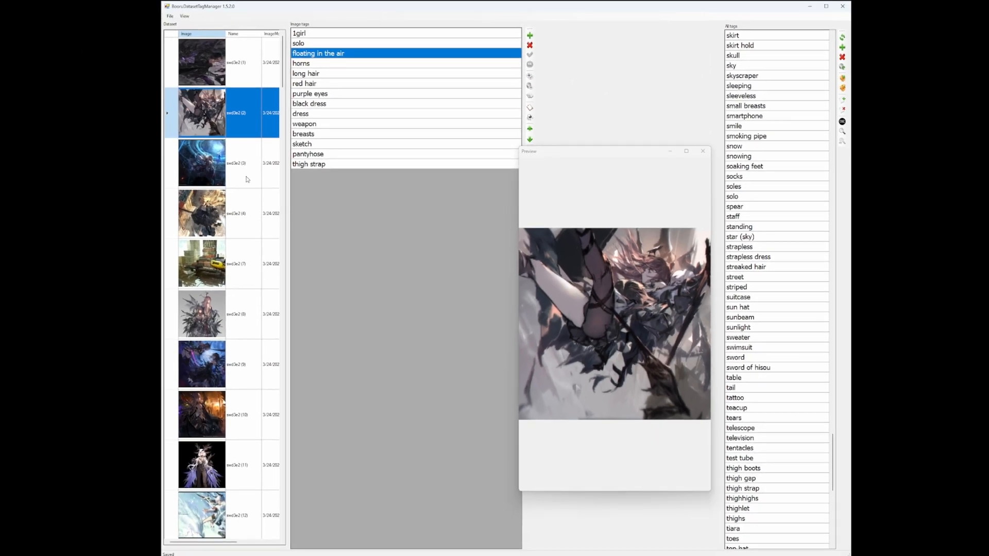
Step: Select image swd3e2 (7) and save all tag changes made to the dataset
{"action": "left_click", "coordinate": [234, 177]}
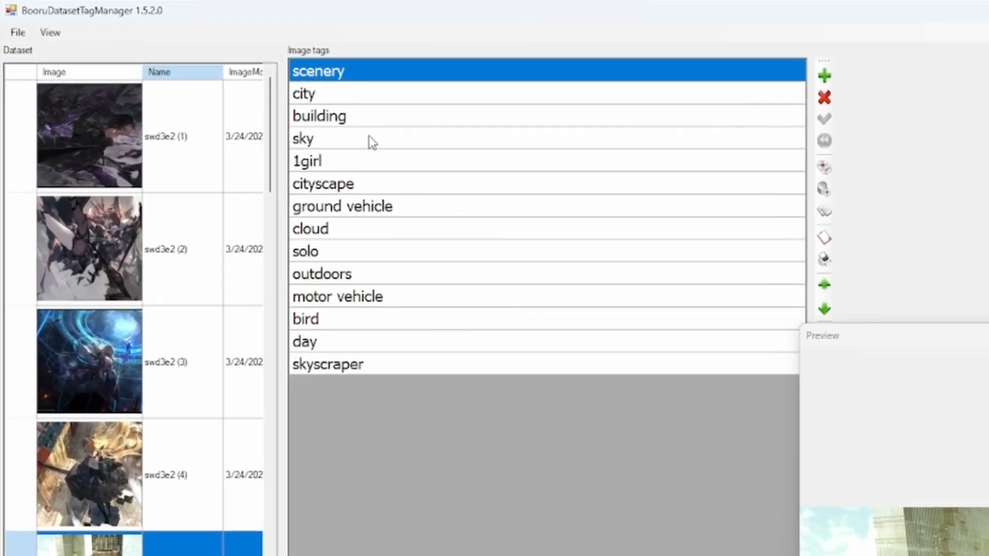
{"action": "left_click", "coordinate": [18, 32]}
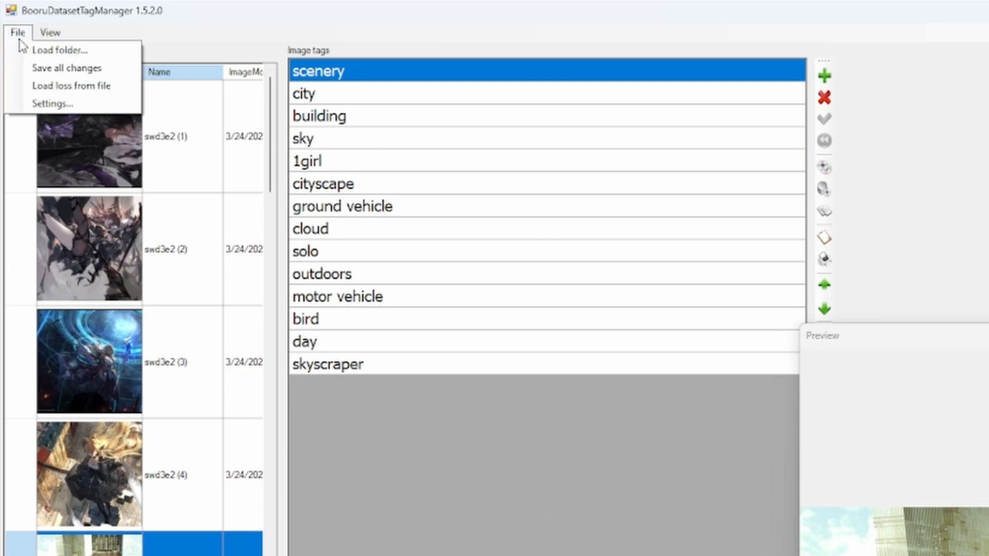
{"action": "left_click", "coordinate": [78, 69]}
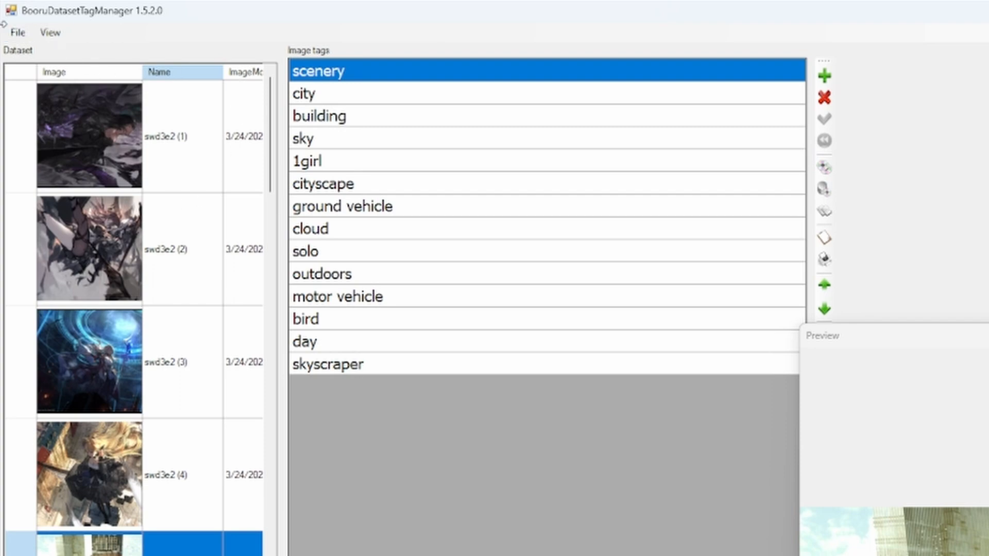
{"action": "left_click", "coordinate": [18, 33]}
{"action": "left_click", "coordinate": [29, 32]}
{"action": "left_click", "coordinate": [30, 31]}
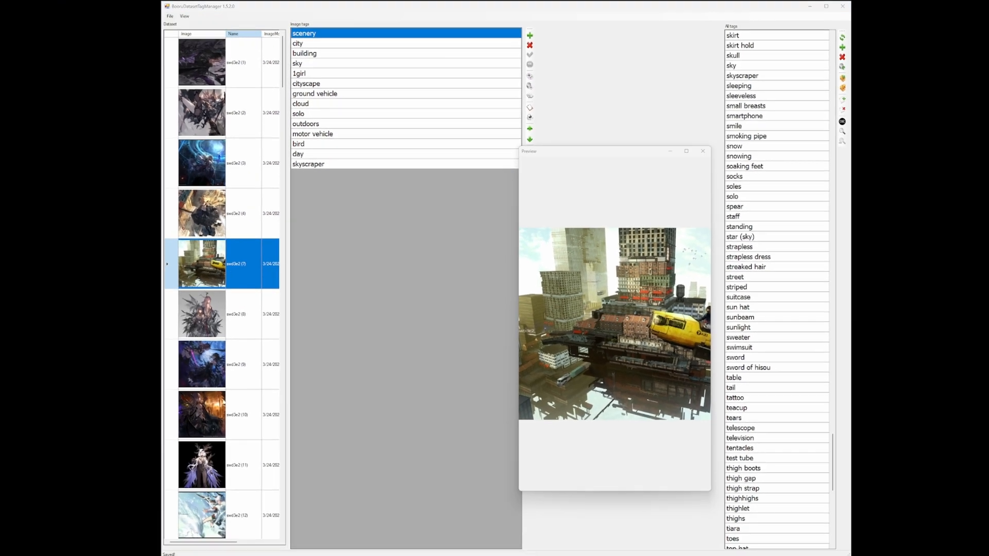
Step: In File Explorer, open the dataset folder D:\lora_swd3e2\data\swd3e2_birme_02
{"action": "left_click_drag", "start_coordinate": [165, 111], "coordinate": [553, 150]}
{"action": "left_click", "coordinate": [560, 184]}
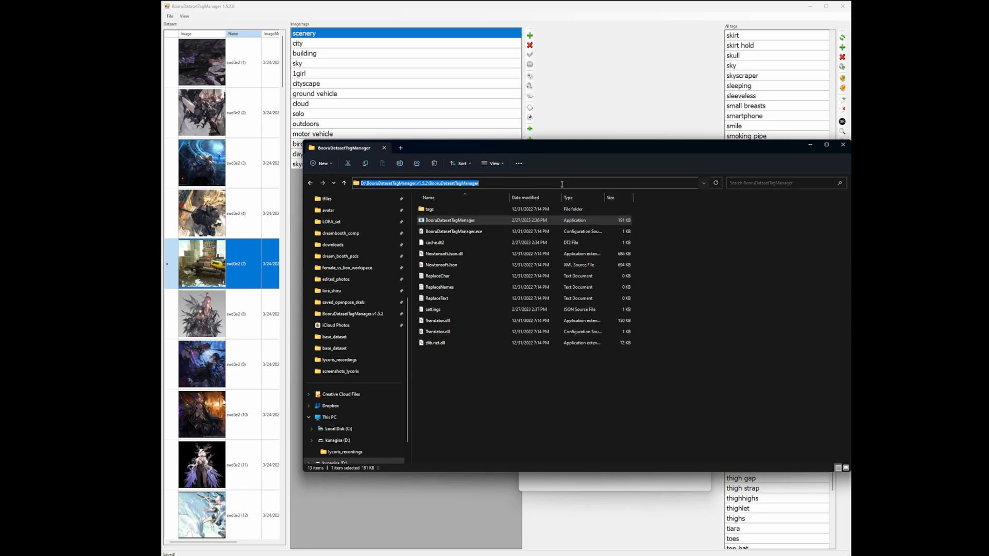
{"action": "type", "text": "D:\\lora_swd3e2\\data\\swd3e2_birme_02"}
{"action": "key", "text": "Return"}
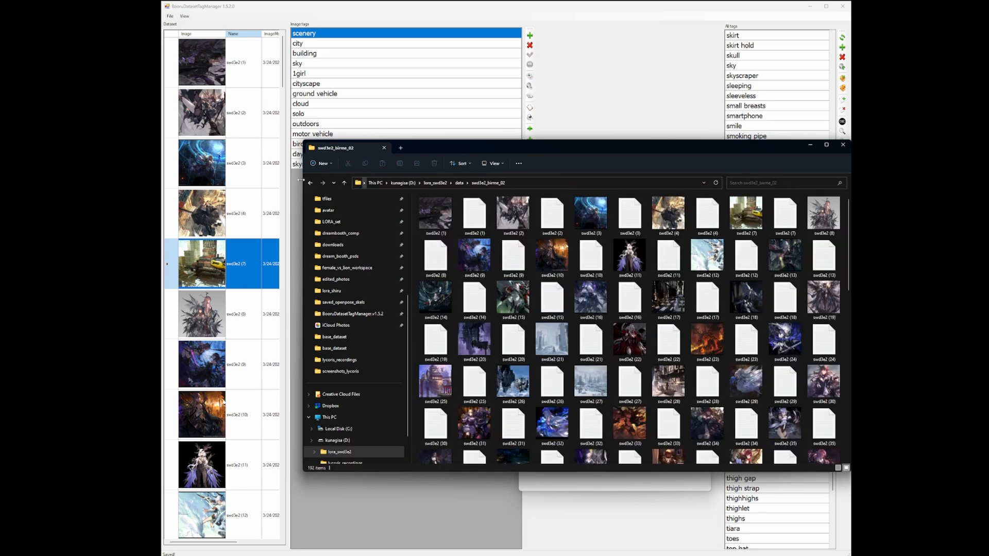
Step: Check the caption text file of swd3e2 (2) for the "floating in the air" tag, close it and minimize the folder window
{"action": "left_click", "coordinate": [238, 122]}
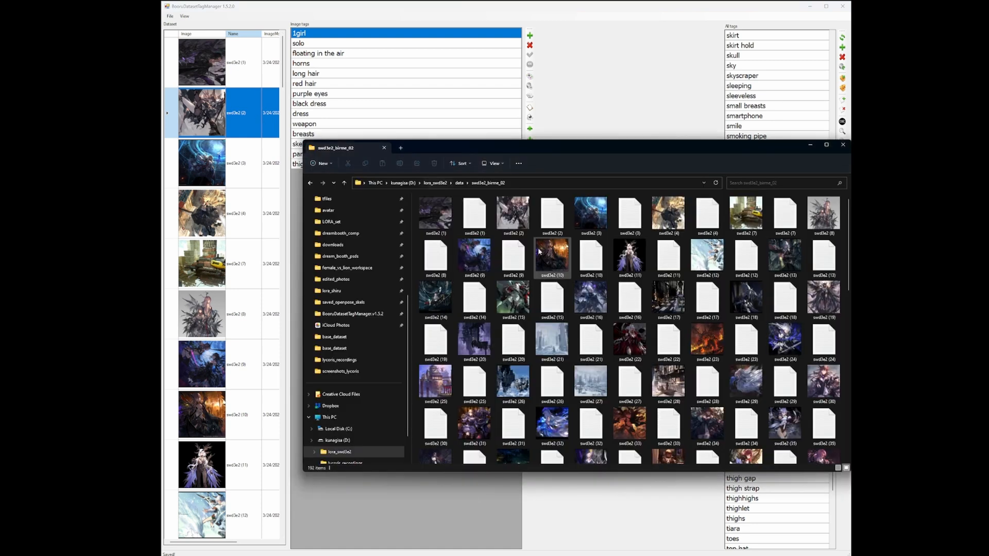
{"action": "left_click", "coordinate": [554, 230]}
{"action": "double_click", "coordinate": [554, 229]}
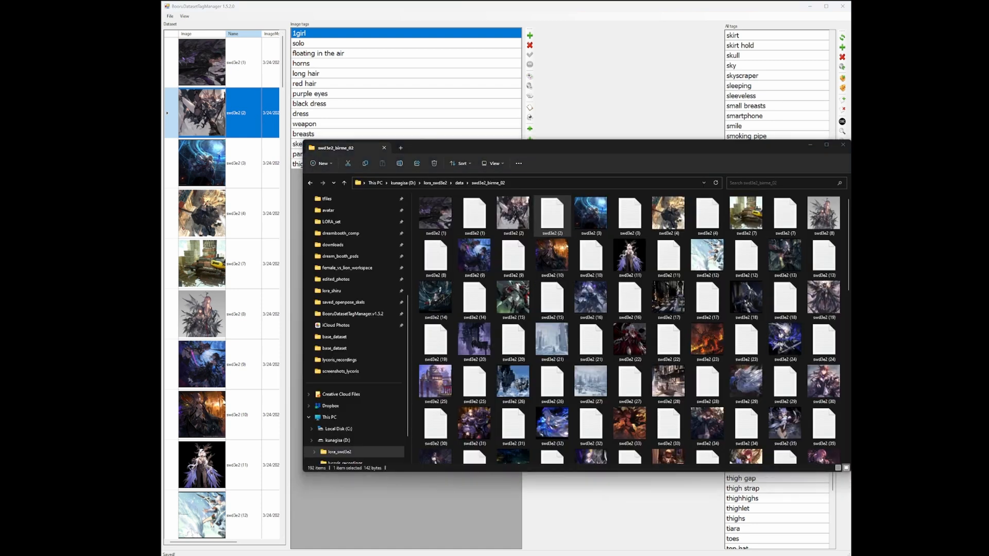
{"action": "left_click_drag", "start_coordinate": [301, 209], "coordinate": [357, 209]}
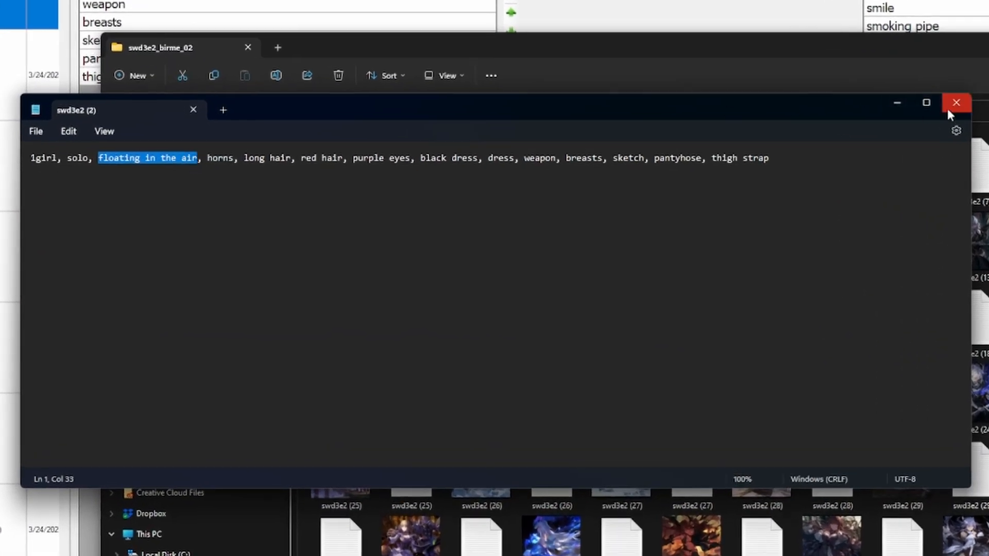
{"action": "left_click", "coordinate": [955, 103]}
{"action": "left_click_drag", "start_coordinate": [844, 45], "coordinate": [727, 57]}
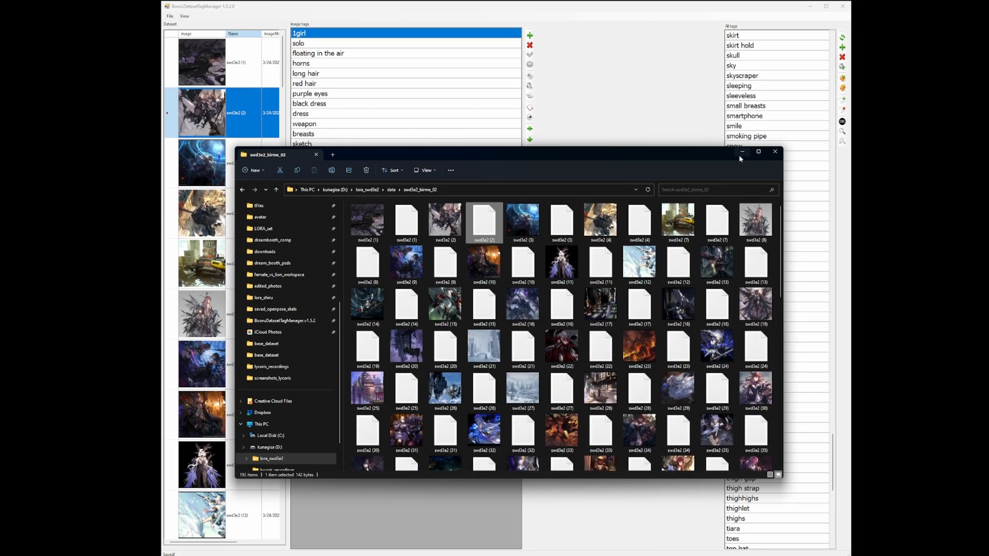
{"action": "left_click", "coordinate": [743, 153]}
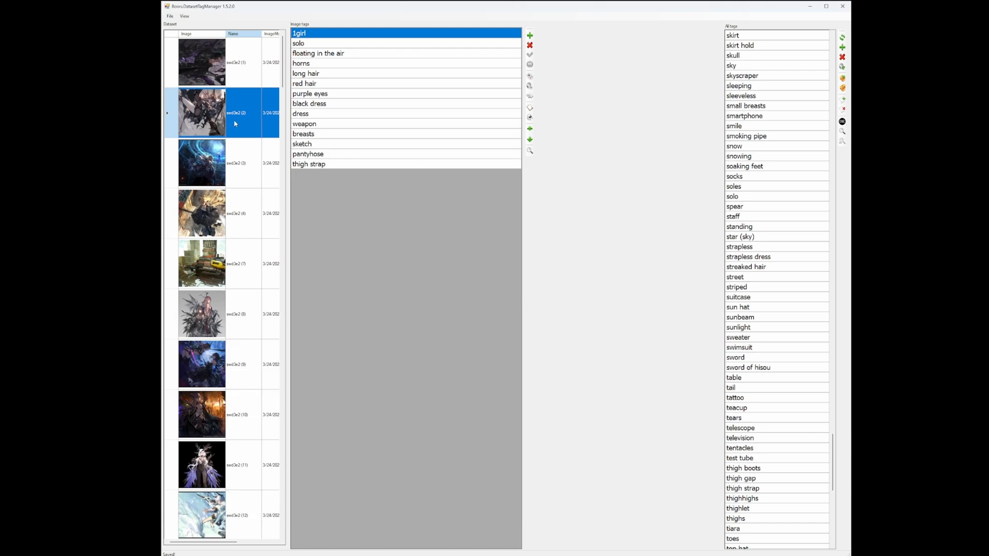
Step: Select image swd3e2 (1) and enter "kskkasukanra" as the tag to add
{"action": "left_click", "coordinate": [240, 65]}
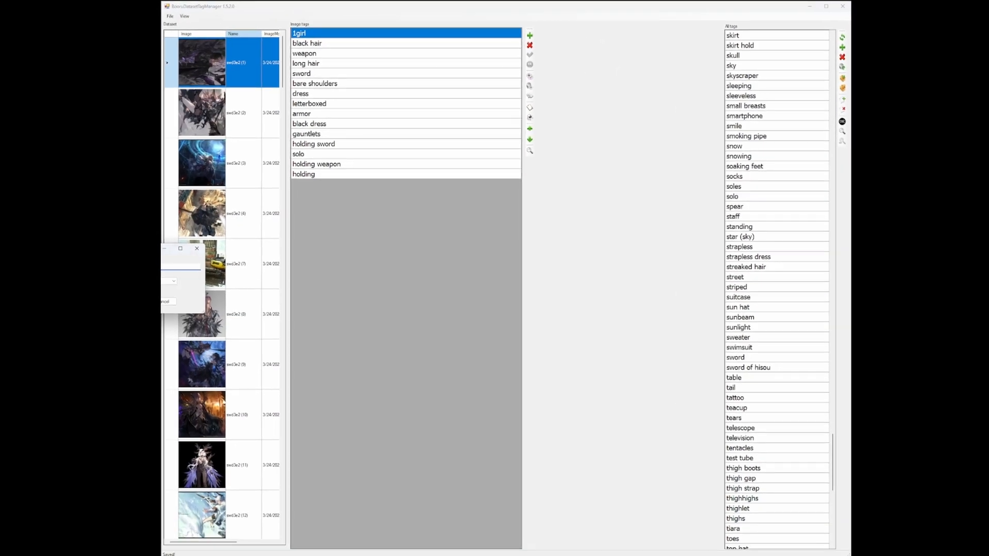
{"action": "left_click_drag", "start_coordinate": [143, 250], "coordinate": [501, 228]}
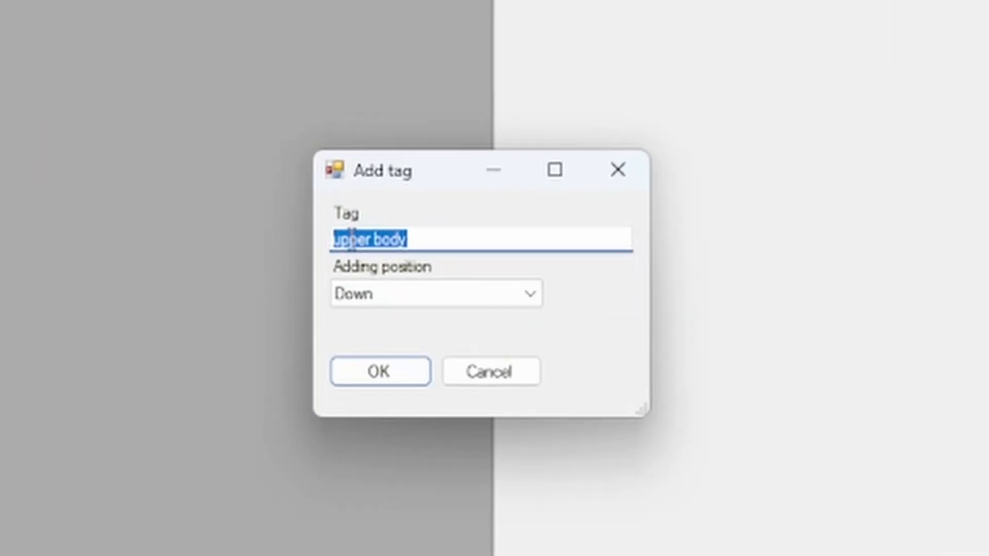
{"action": "type", "text": "ksk"}
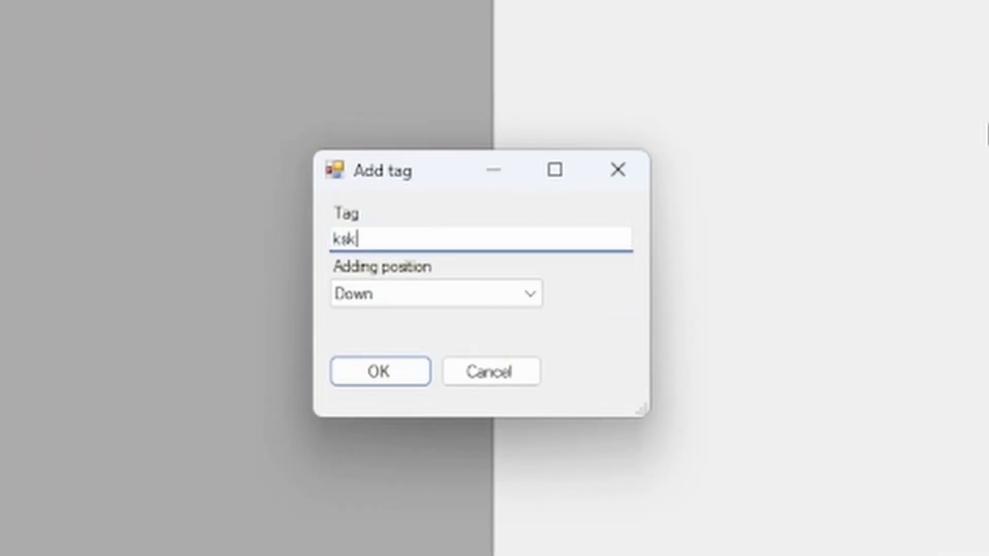
{"action": "type", "text": "kaaukanra"}
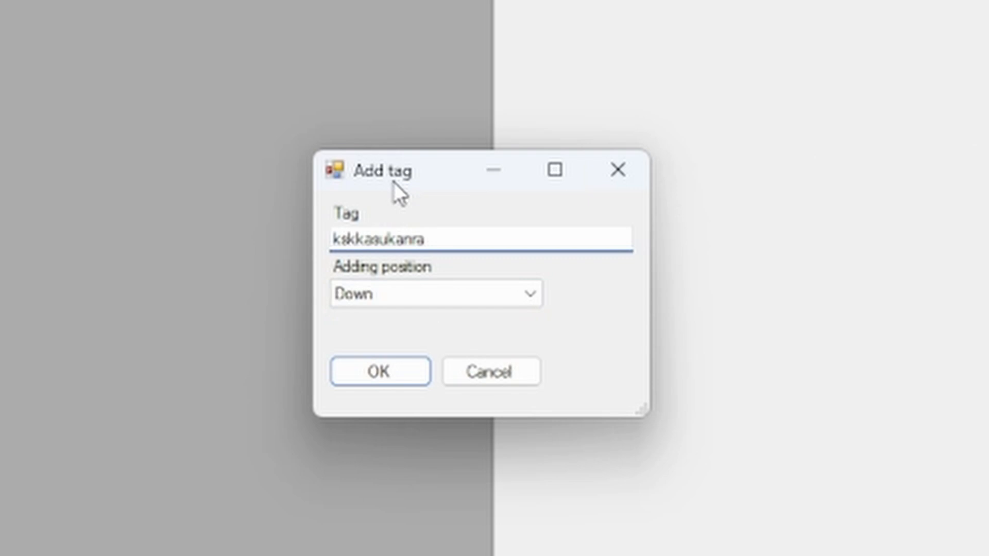
Step: Try the Top and Down adding positions for the new tag
{"action": "left_click", "coordinate": [423, 292]}
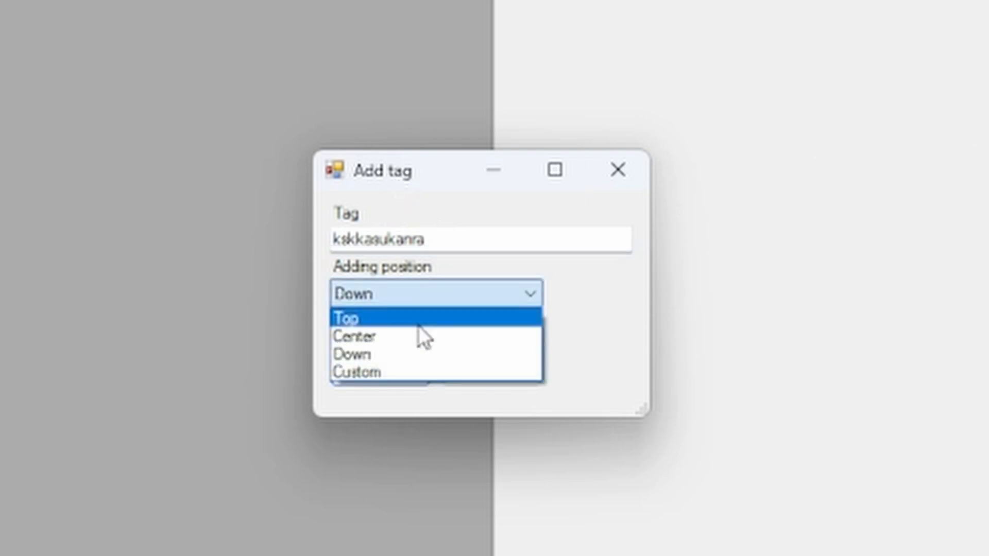
{"action": "left_click", "coordinate": [417, 319]}
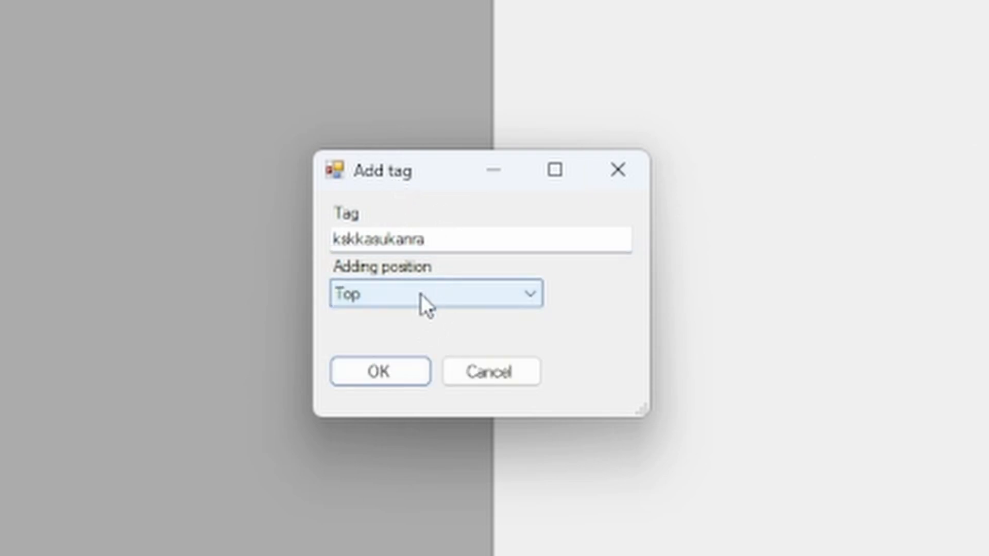
{"action": "left_click", "coordinate": [422, 295]}
{"action": "left_click", "coordinate": [403, 354]}
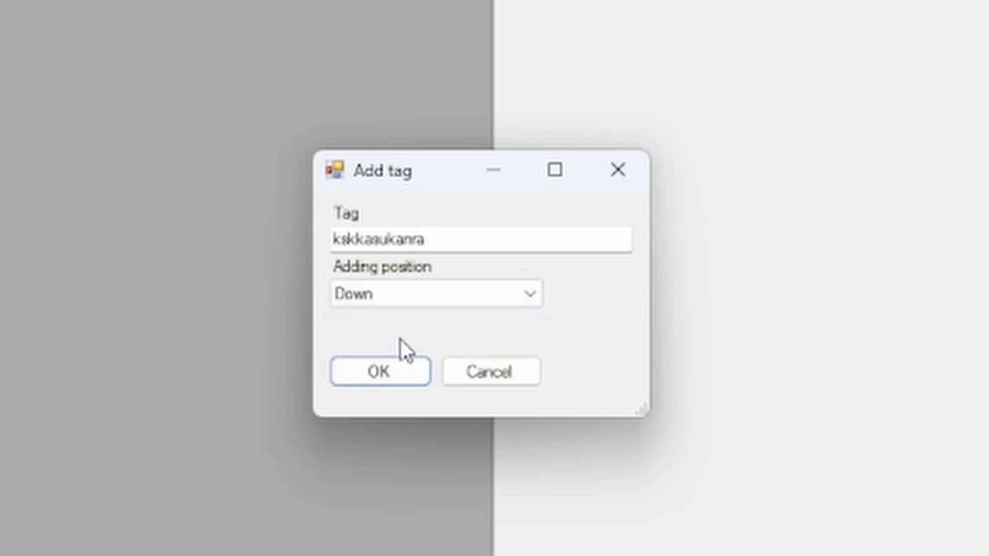
Step: Insert the kskkasukanra tag at custom position 1 and save the changed captions when moving to image swd3e2 (2)
{"action": "left_click", "coordinate": [425, 290]}
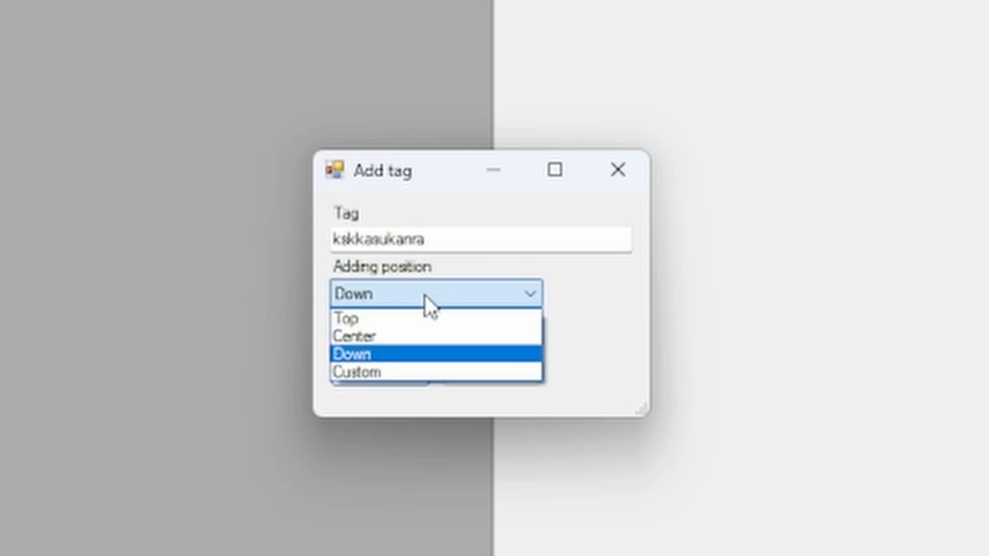
{"action": "left_click", "coordinate": [420, 371]}
{"action": "left_click_drag", "start_coordinate": [561, 290], "coordinate": [519, 293]}
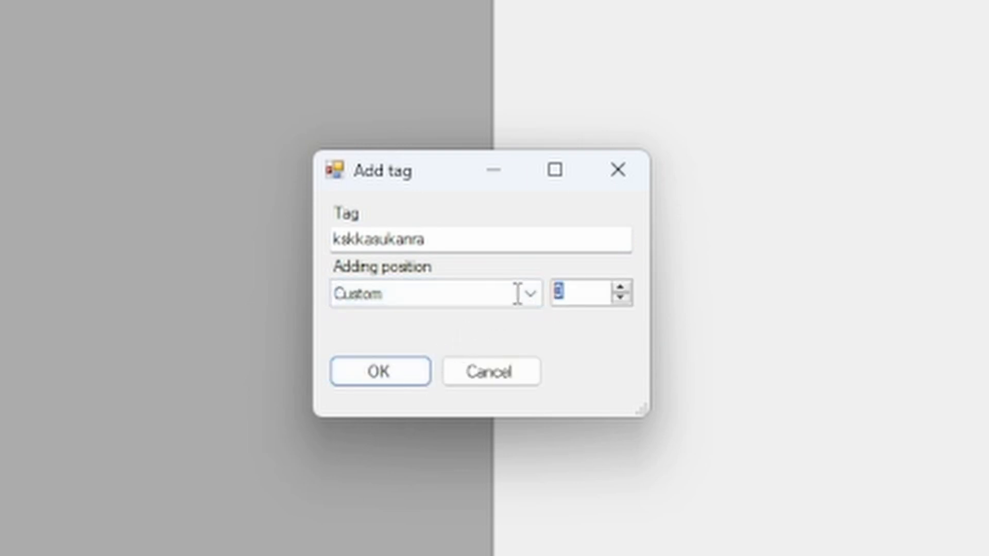
{"action": "type", "text": "1"}
{"action": "left_click", "coordinate": [383, 372]}
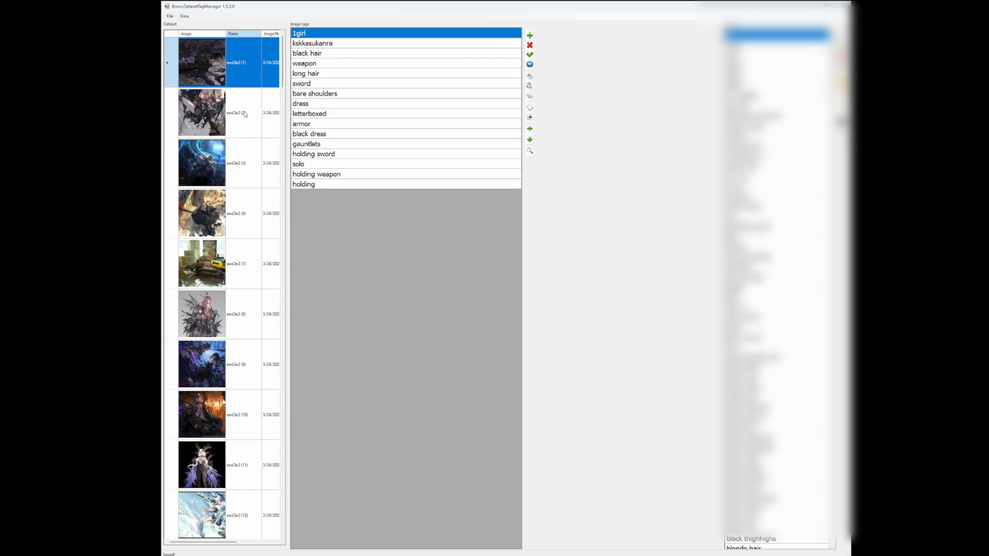
{"action": "left_click", "coordinate": [245, 114]}
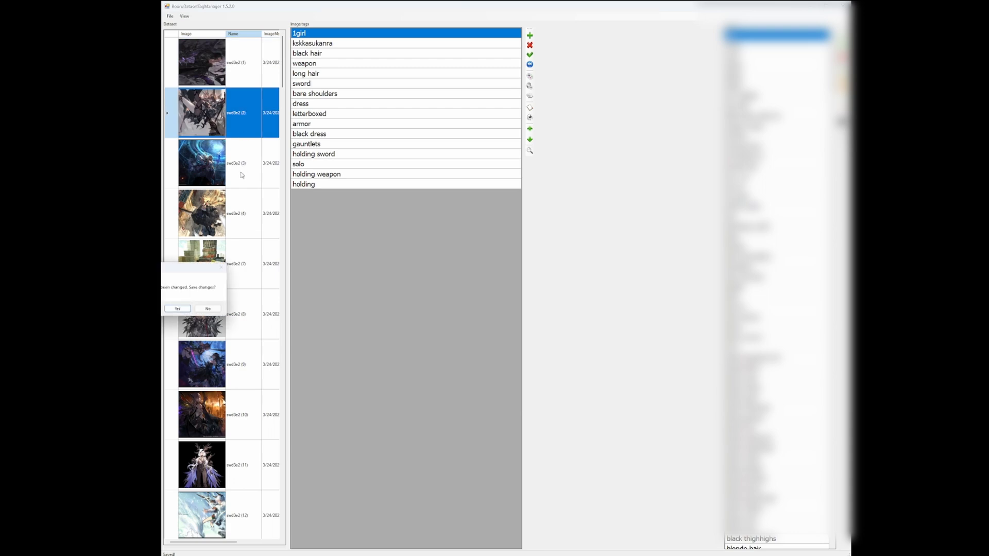
{"action": "left_click", "coordinate": [178, 309]}
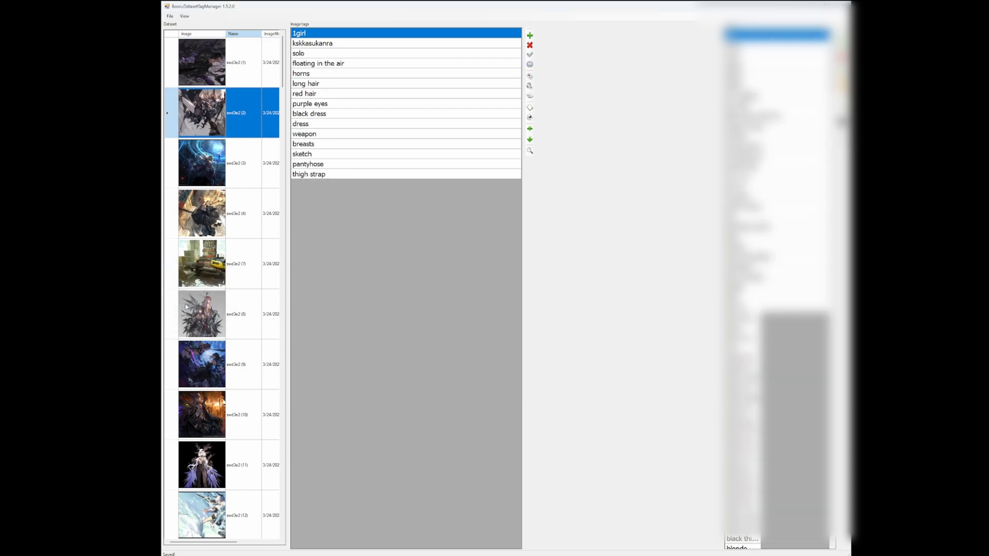
Step: Go through the dataset images from swd3e2 (2) onward to check the position of kskkasukanra in each tag list
{"action": "left_click", "coordinate": [311, 43]}
{"action": "left_click", "coordinate": [247, 162]}
{"action": "key", "text": "Down"}
{"action": "key", "text": "Down"}
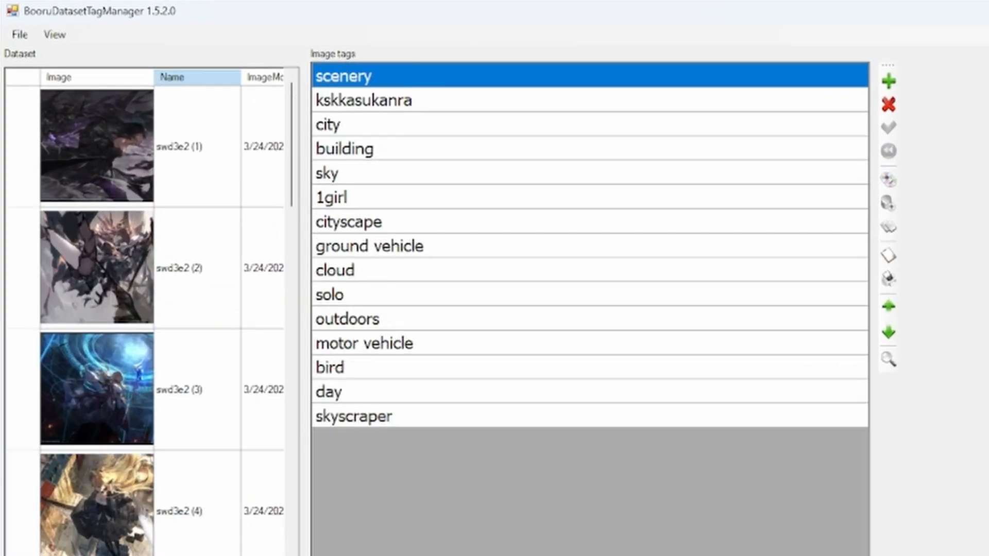
{"action": "key", "text": "Down"}
{"action": "key", "text": "Down"}
{"action": "key", "text": "Down"}
{"action": "key", "text": "Down"}
{"action": "key", "text": "Down"}
{"action": "key", "text": "Down"}
{"action": "key", "text": "Down"}
{"action": "key", "text": "Down"}
{"action": "key", "text": "Down"}
{"action": "key", "text": "Down"}
{"action": "key", "text": "Down"}
{"action": "key", "text": "Down"}
{"action": "key", "text": "Down"}
{"action": "key", "text": "Down"}
{"action": "key", "text": "Down"}
{"action": "key", "text": "Down"}
{"action": "key", "text": "Down"}
{"action": "key", "text": "Down"}
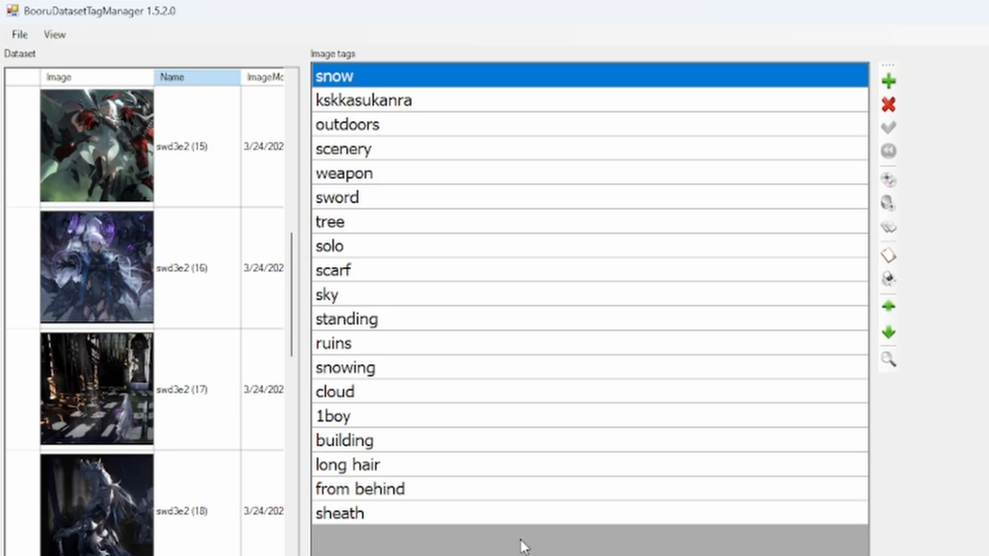
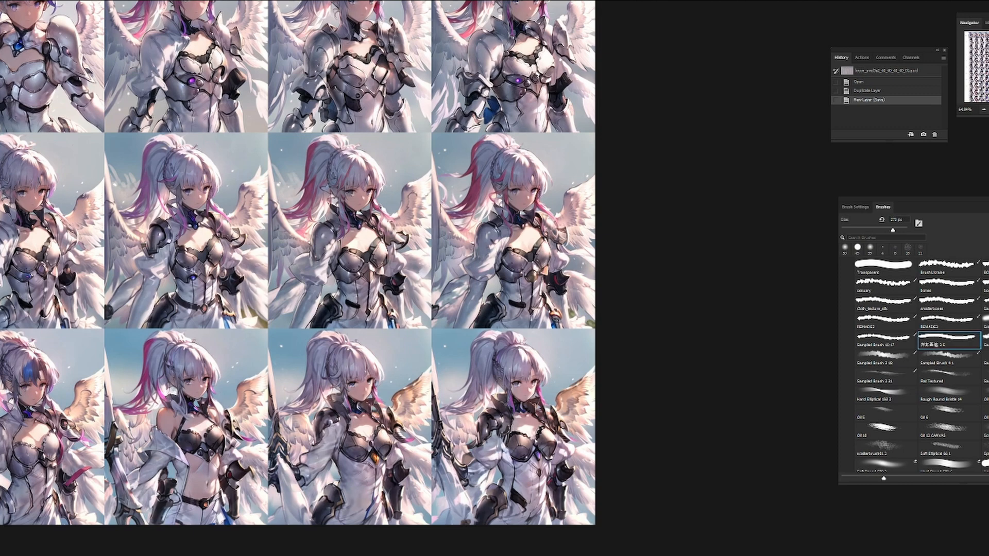
{"action": "mouse_move", "coordinate": [103, 135]}
{"action": "left_mouse_down"}
{"action": "mouse_move", "coordinate": [72, 489]}
{"action": "mouse_move", "coordinate": [106, 510]}
{"action": "left_mouse_up"}
{"action": "mouse_move", "coordinate": [64, 147]}
{"action": "left_mouse_down"}
{"action": "mouse_move", "coordinate": [422, 115]}
{"action": "mouse_move", "coordinate": [623, 190]}
{"action": "left_mouse_up"}
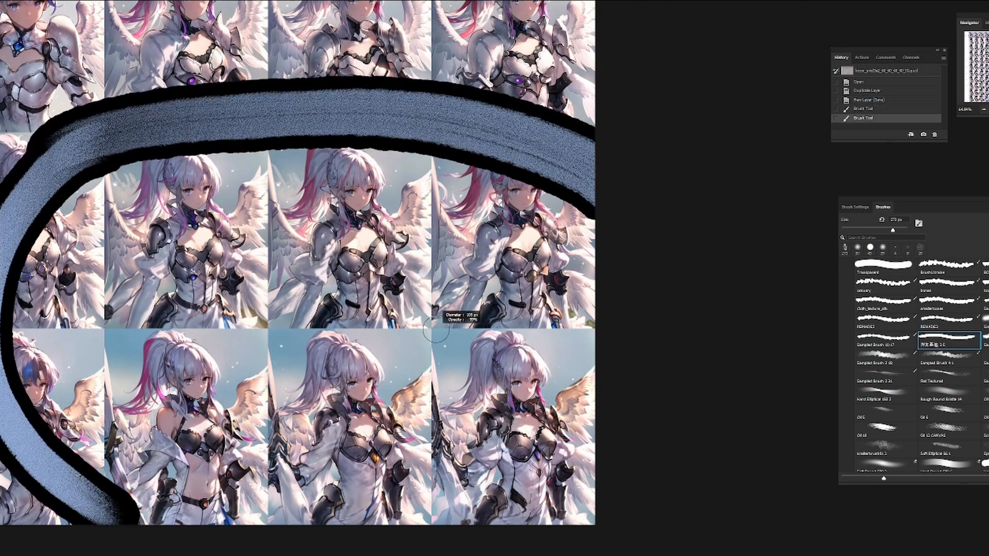
{"action": "key", "text": "ctrl+z"}
{"action": "key", "text": "ctrl+z"}
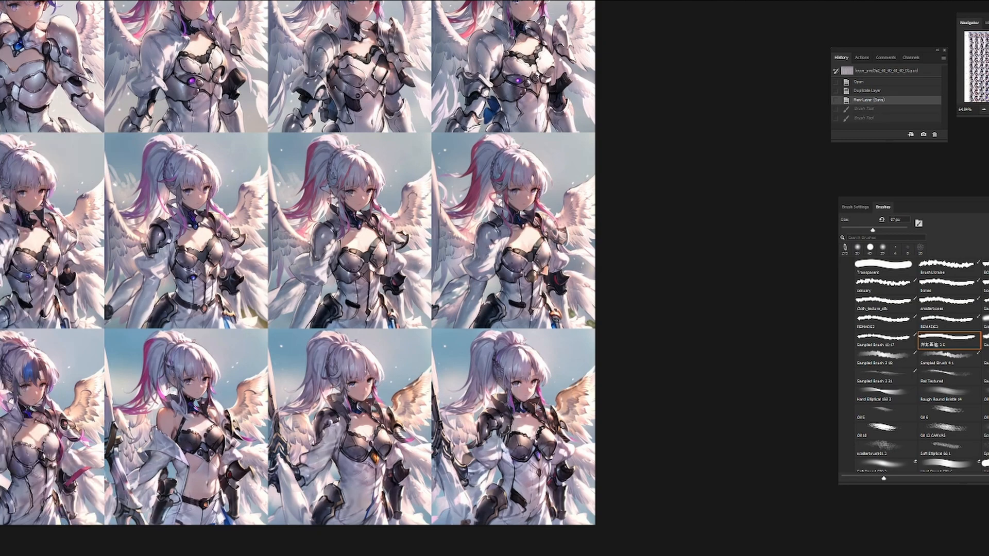
Step: In Photoshop, examine the white-haired character images across the swd3e2 comparison grid at different magnifications
{"action": "key", "text": "z"}
{"action": "mouse_move", "coordinate": [537, 407]}
{"action": "left_mouse_down"}
{"action": "mouse_move", "coordinate": [629, 407]}
{"action": "mouse_move", "coordinate": [546, 407]}
{"action": "mouse_move", "coordinate": [587, 400]}
{"action": "mouse_move", "coordinate": [525, 393]}
{"action": "mouse_move", "coordinate": [586, 426]}
{"action": "left_mouse_up"}
{"action": "left_click_drag", "start_coordinate": [540, 312], "coordinate": [666, 396]}
{"action": "left_click_drag", "start_coordinate": [666, 396], "coordinate": [504, 273]}
{"action": "left_click_drag", "start_coordinate": [559, 337], "coordinate": [623, 337]}
{"action": "left_click_drag", "start_coordinate": [623, 337], "coordinate": [557, 191]}
{"action": "scroll", "coordinate": [371, 278], "scroll_direction": "down", "scroll_amount": 5}
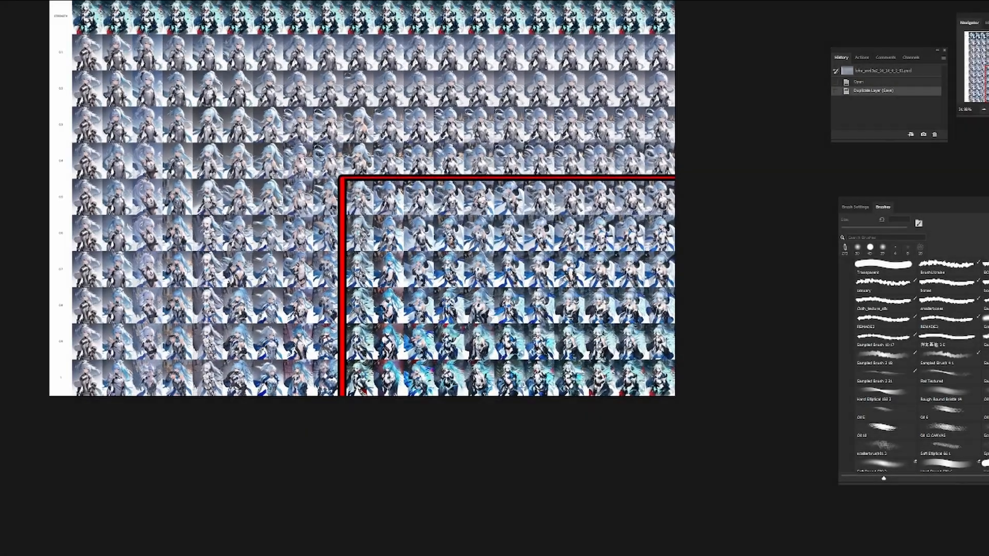
Step: Examine the LoHa comparison grid as a whole and then the bottom rows on both sides of the red boundary line
{"action": "left_click_drag", "start_coordinate": [211, 298], "coordinate": [208, 298]}
{"action": "scroll", "coordinate": [387, 236], "scroll_direction": "up", "scroll_amount": 3}
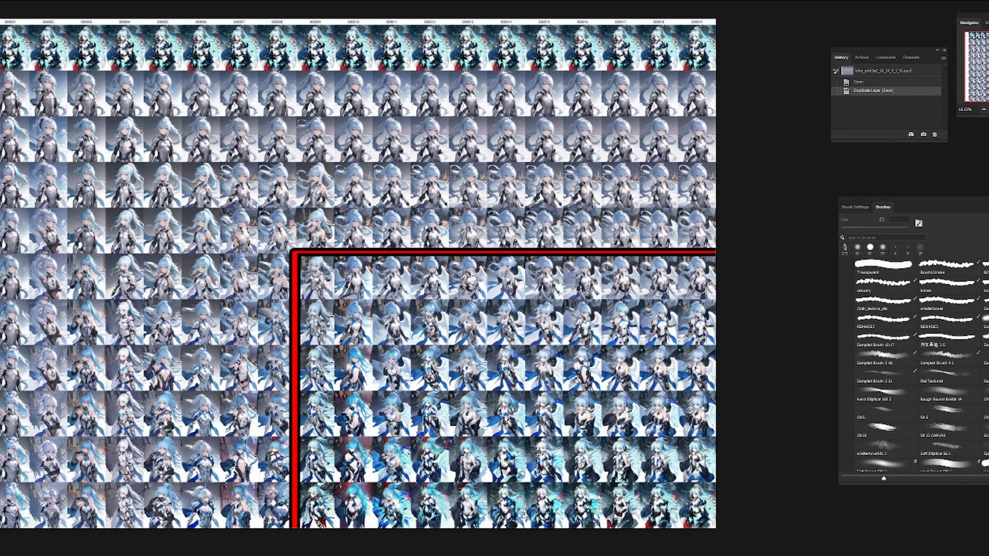
{"action": "scroll", "coordinate": [591, 365], "scroll_direction": "up", "scroll_amount": 5}
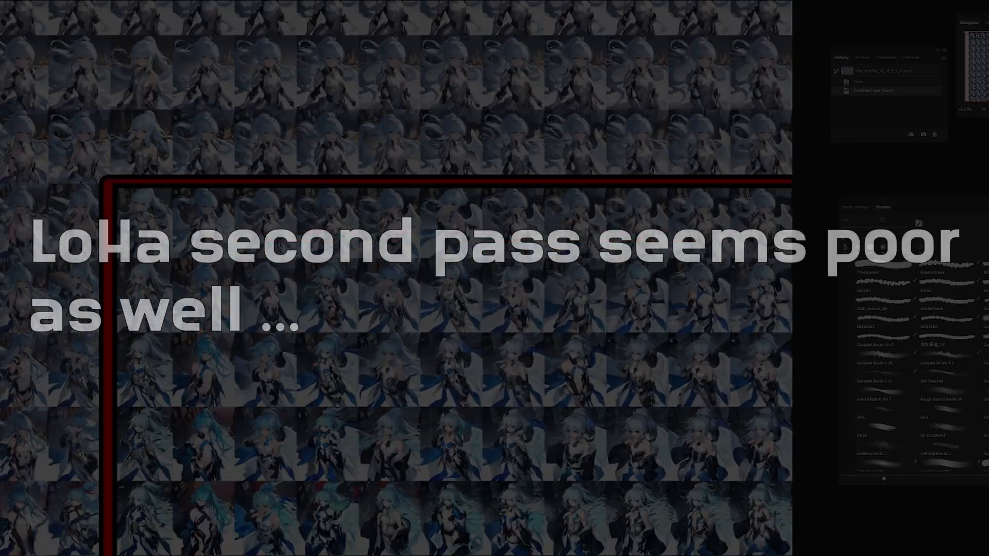
{"action": "left_click_drag", "start_coordinate": [590, 365], "coordinate": [889, 168]}
{"action": "scroll", "coordinate": [293, 402], "scroll_direction": "up", "scroll_amount": 10}
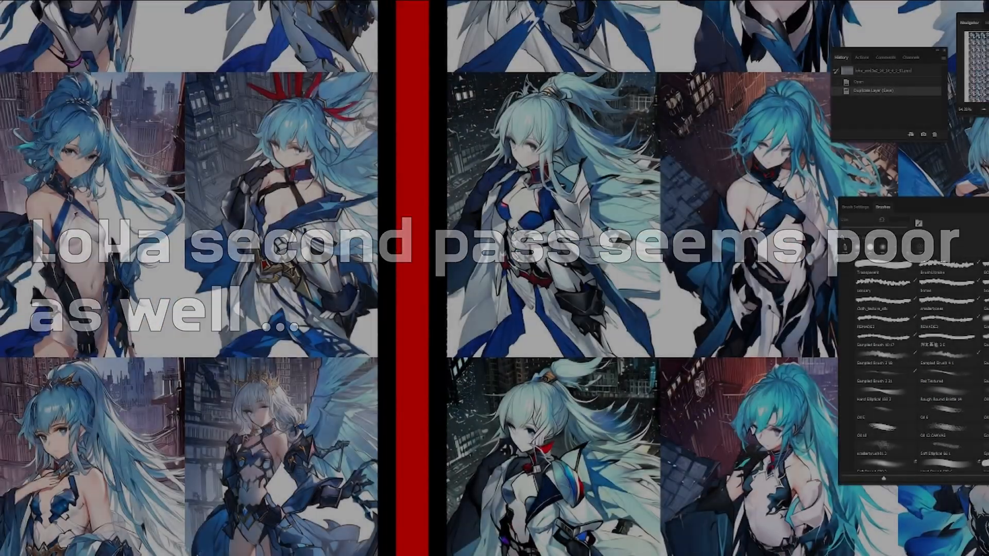
{"action": "left_click_drag", "start_coordinate": [293, 402], "coordinate": [443, 284]}
{"action": "left_click_drag", "start_coordinate": [439, 342], "coordinate": [483, 330]}
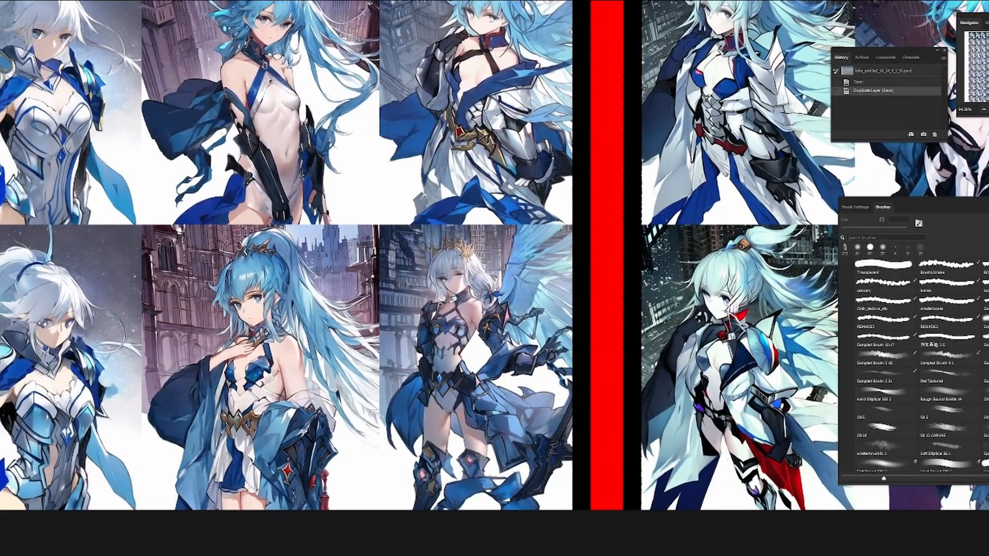
{"action": "scroll", "coordinate": [483, 330], "scroll_direction": "up", "scroll_amount": 4}
{"action": "scroll", "coordinate": [483, 330], "scroll_direction": "down", "scroll_amount": 5}
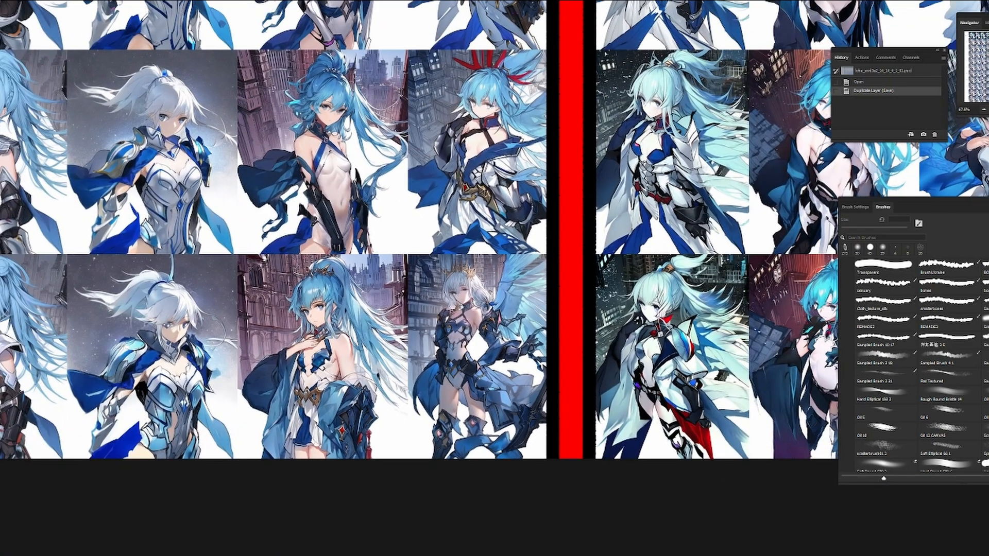
{"action": "left_click_drag", "start_coordinate": [639, 321], "coordinate": [650, 352]}
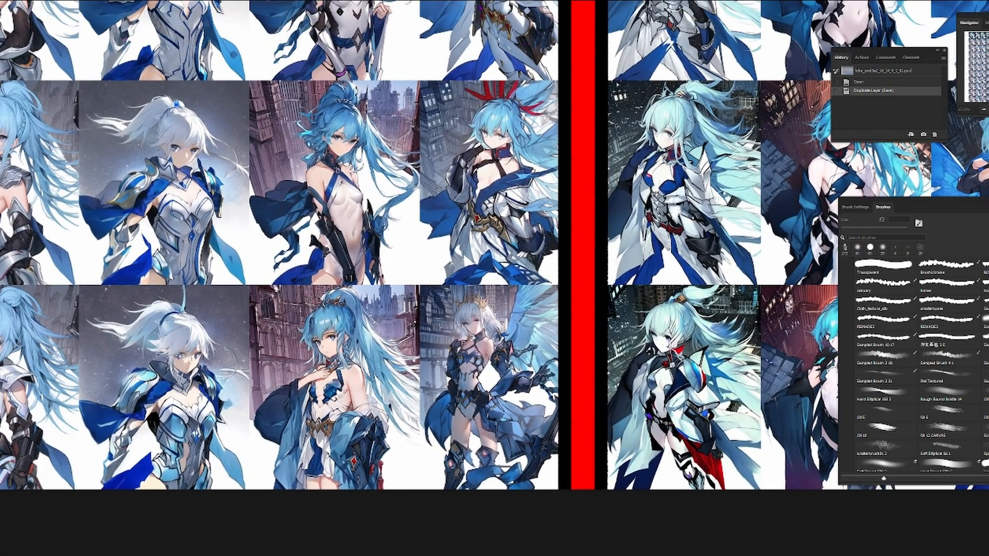
Step: Add a new layer and brush two marking strokes over the LoHa grid images before the red boundary line
{"action": "key", "text": "Return"}
{"action": "key", "text": "b"}
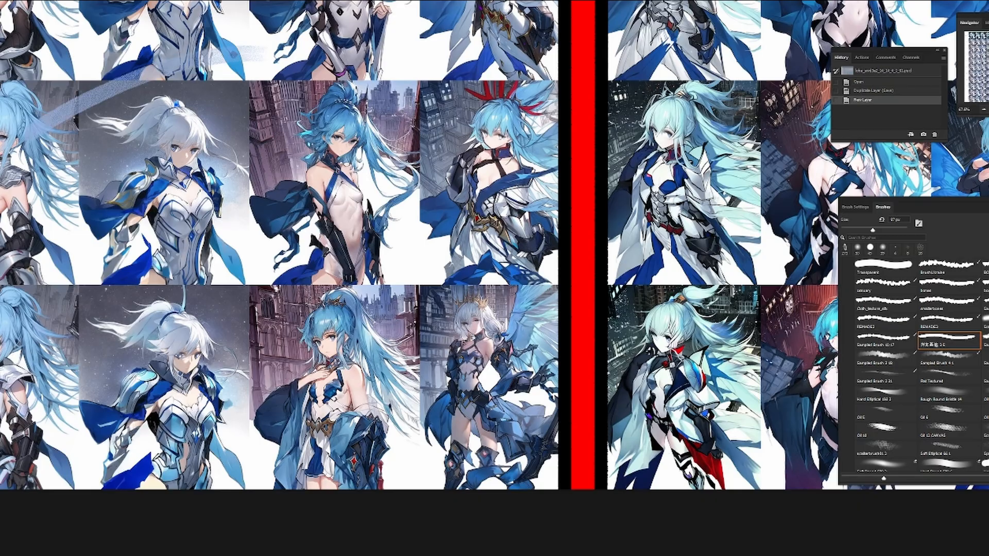
{"action": "left_click_drag", "start_coordinate": [41, 125], "coordinate": [1, 431]}
{"action": "left_click_drag", "start_coordinate": [216, 61], "coordinate": [494, 427]}
Step: Examine the LoHa grid images beyond the red boundary line, through to the final columns of the bottom rows
{"action": "left_click_drag", "start_coordinate": [768, 208], "coordinate": [430, 232]}
{"action": "left_click_drag", "start_coordinate": [618, 232], "coordinate": [288, 305]}
{"action": "left_click_drag", "start_coordinate": [463, 268], "coordinate": [357, 257]}
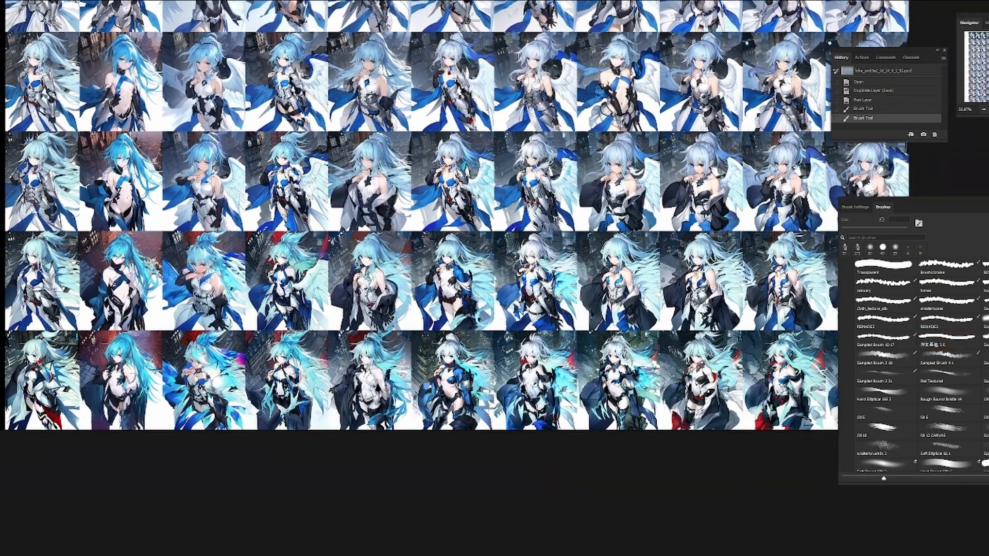
{"action": "left_click_drag", "start_coordinate": [463, 267], "coordinate": [303, 256]}
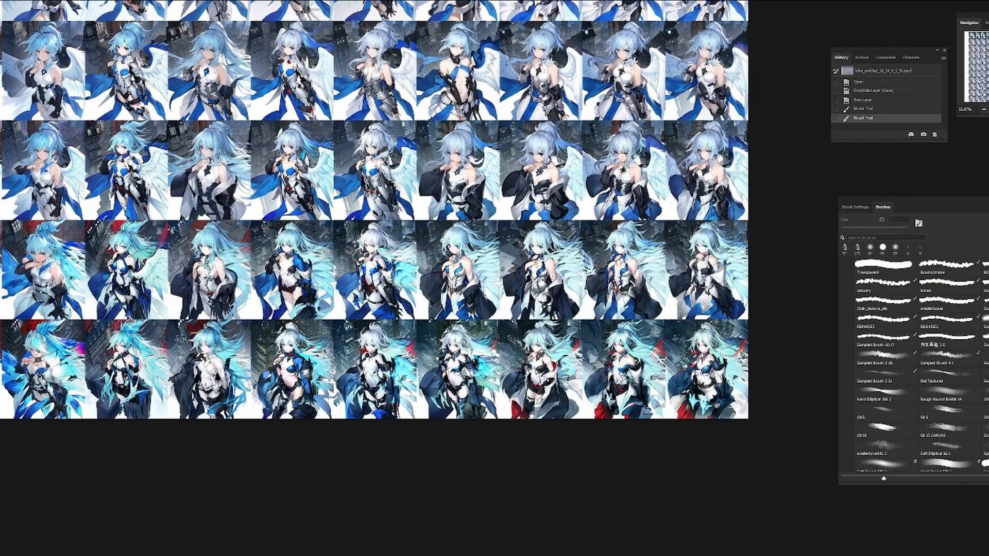
{"action": "left_click_drag", "start_coordinate": [644, 304], "coordinate": [682, 304]}
{"action": "left_click_drag", "start_coordinate": [515, 267], "coordinate": [510, 283]}
{"action": "left_click_drag", "start_coordinate": [623, 287], "coordinate": [662, 287]}
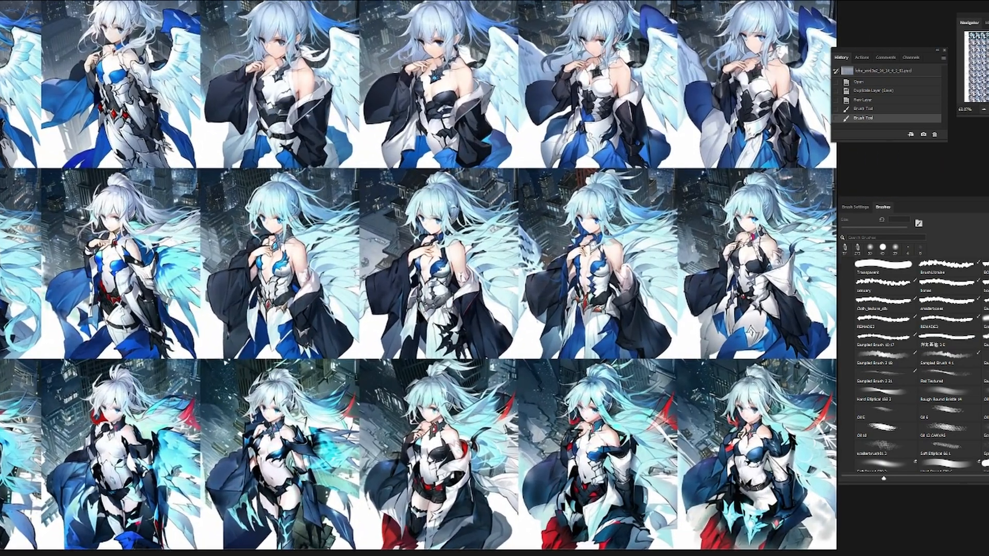
{"action": "left_click_drag", "start_coordinate": [515, 288], "coordinate": [478, 252]}
{"action": "left_click", "coordinate": [949, 341]}
{"action": "mouse_move", "coordinate": [635, 317]}
{"action": "left_mouse_down"}
{"action": "mouse_move", "coordinate": [658, 512]}
{"action": "mouse_move", "coordinate": [797, 309]}
{"action": "left_mouse_up"}
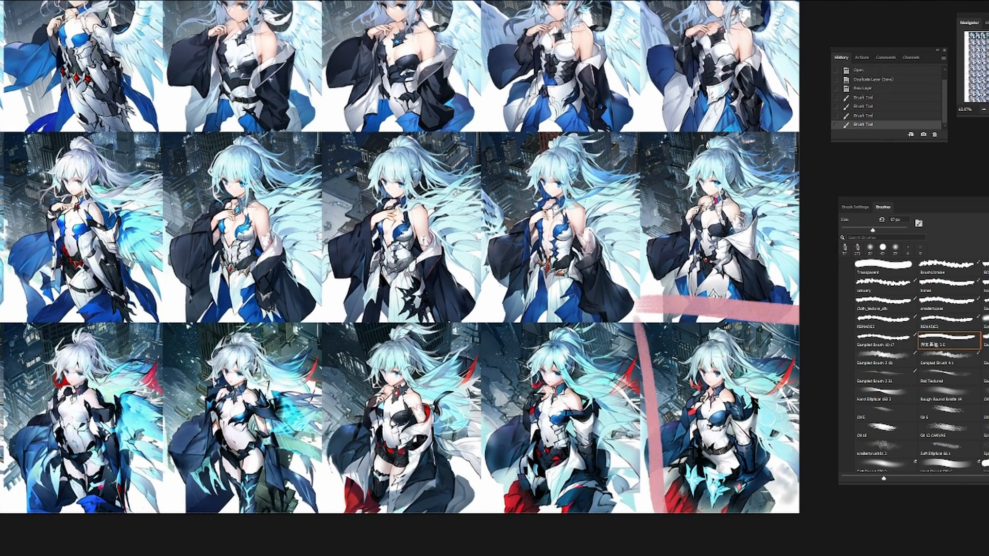
{"action": "key", "text": "ctrl+z"}
{"action": "key", "text": "ctrl+z"}
Step: Compare the last few images in the two bottom rows of the LoHa grid up close
{"action": "mouse_move", "coordinate": [719, 402]}
{"action": "left_mouse_down"}
{"action": "mouse_move", "coordinate": [653, 345]}
{"action": "mouse_move", "coordinate": [673, 345]}
{"action": "mouse_move", "coordinate": [647, 345]}
{"action": "mouse_move", "coordinate": [692, 345]}
{"action": "left_mouse_up"}
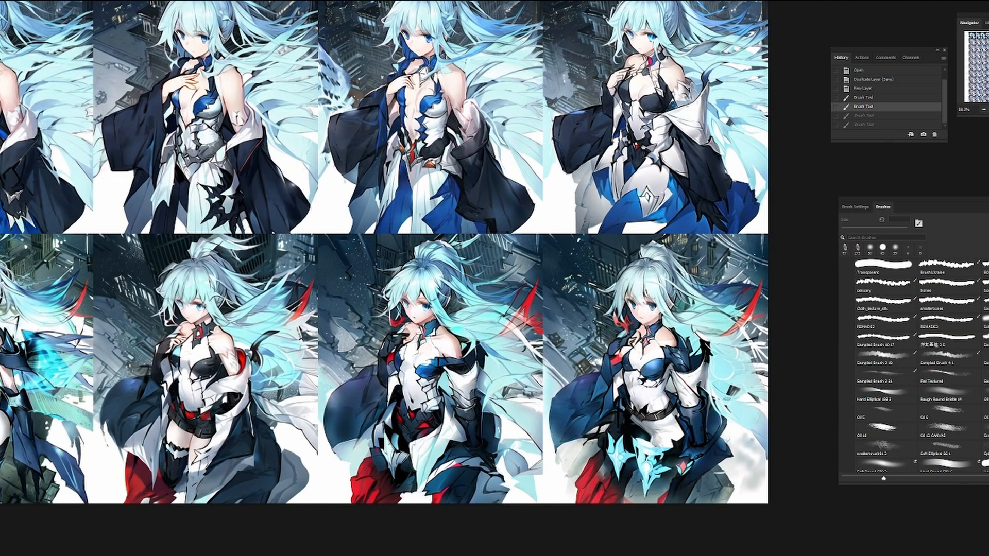
{"action": "left_click_drag", "start_coordinate": [529, 210], "coordinate": [460, 316]}
{"action": "key", "text": "ctrl+minus"}
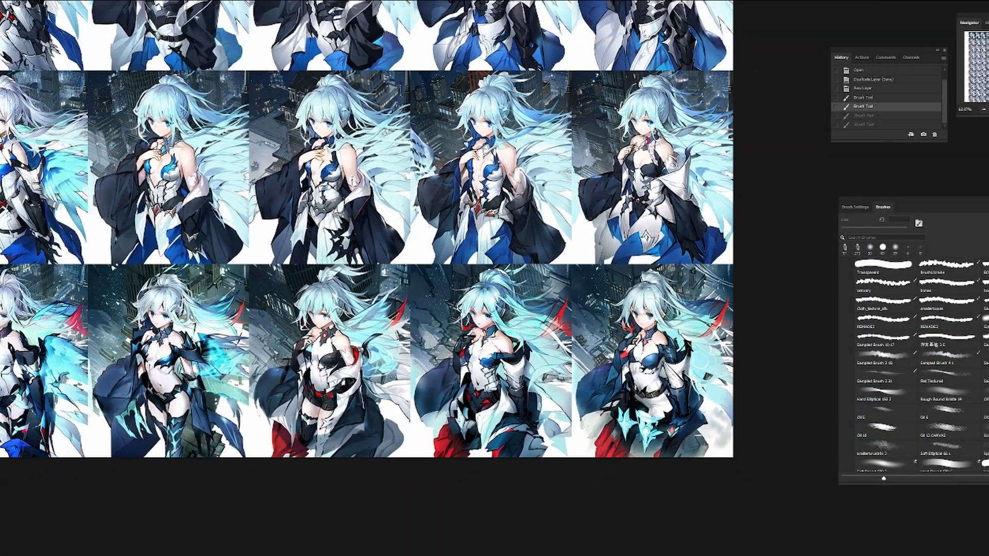
{"action": "scroll", "coordinate": [644, 340], "scroll_direction": "down", "scroll_amount": 2}
{"action": "scroll", "coordinate": [644, 340], "scroll_direction": "up", "scroll_amount": 5}
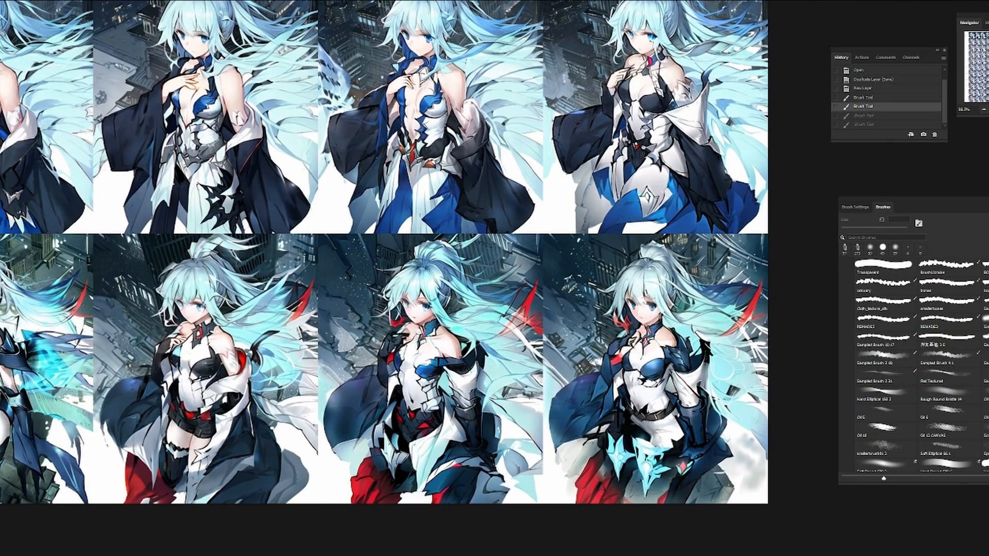
{"action": "scroll", "coordinate": [384, 252], "scroll_direction": "down", "scroll_amount": 4}
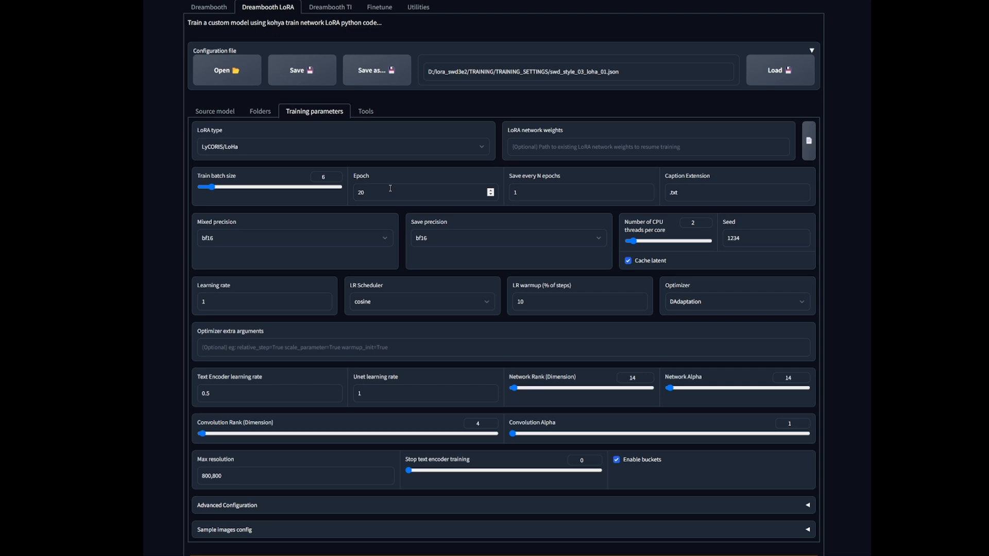
Step: In the kohya LoRA training interface, change the optimizer to AdamW8bit
{"action": "scroll", "coordinate": [169, 289], "scroll_direction": "down", "scroll_amount": 1}
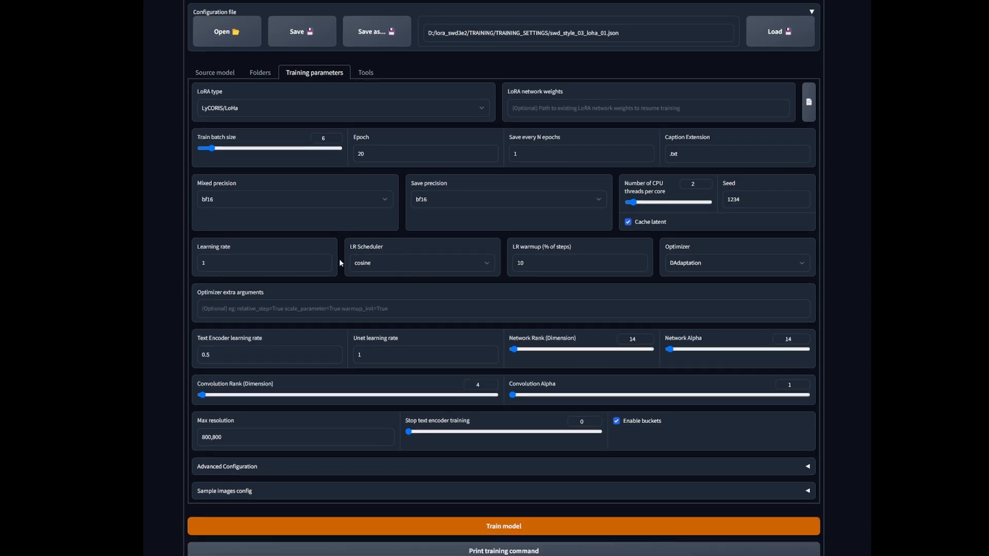
{"action": "left_click", "coordinate": [732, 262]}
{"action": "left_click", "coordinate": [712, 286]}
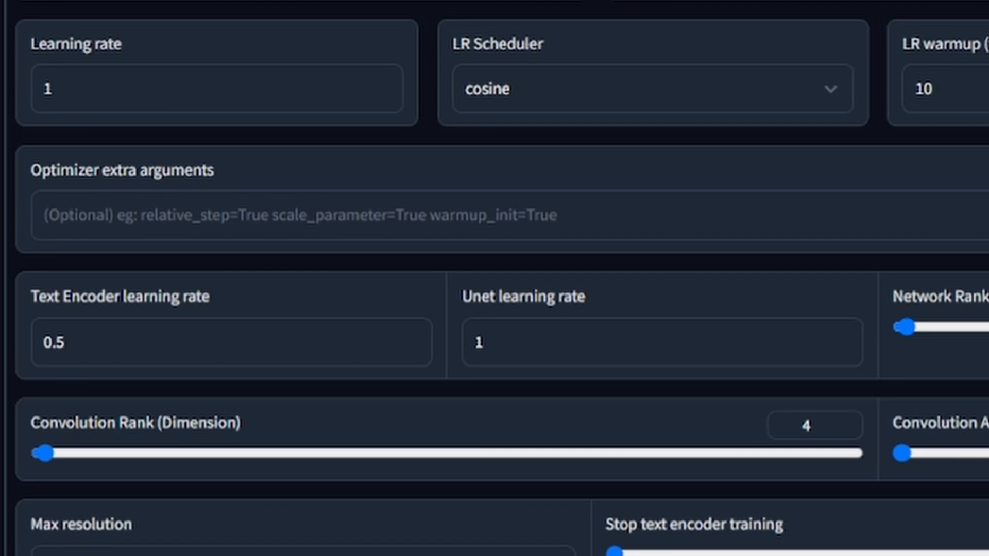
Step: Set the Unet learning rate and the general learning rate to 0.0001, and the text encoder learning rate to 0.00005
{"action": "double_click", "coordinate": [558, 345]}
{"action": "type", "text": "0.0001"}
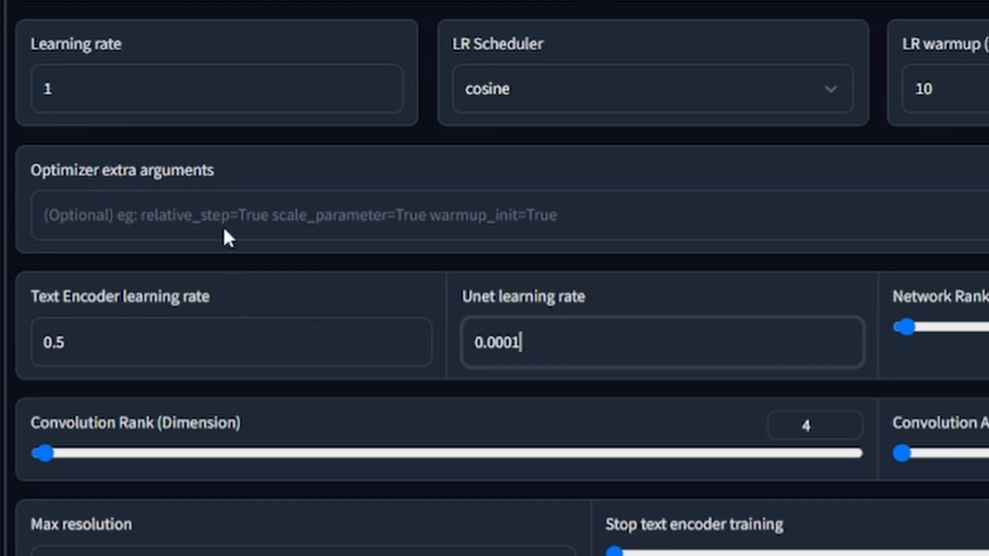
{"action": "double_click", "coordinate": [87, 88]}
{"action": "type", "text": "0.0001"}
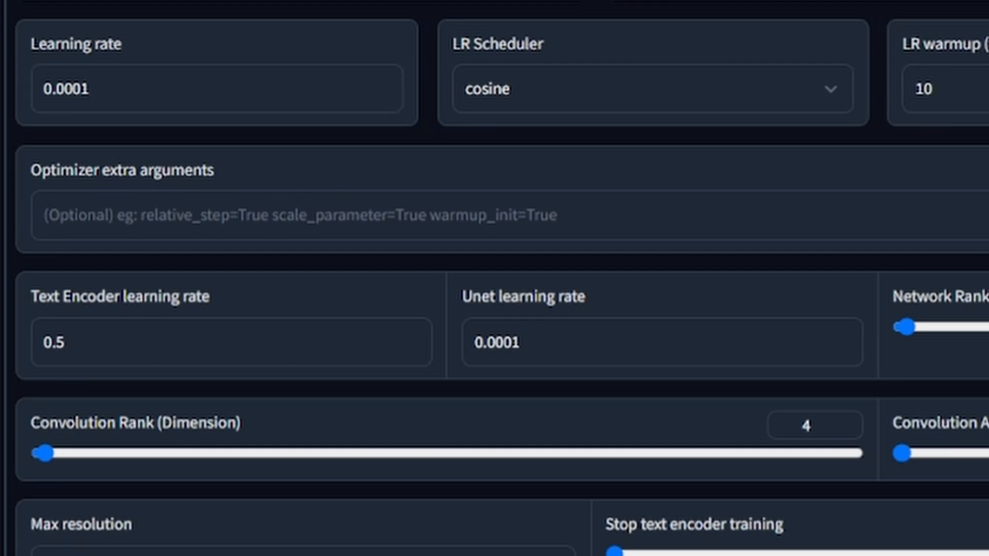
{"action": "double_click", "coordinate": [108, 349]}
{"action": "type", "text": "0.00005"}
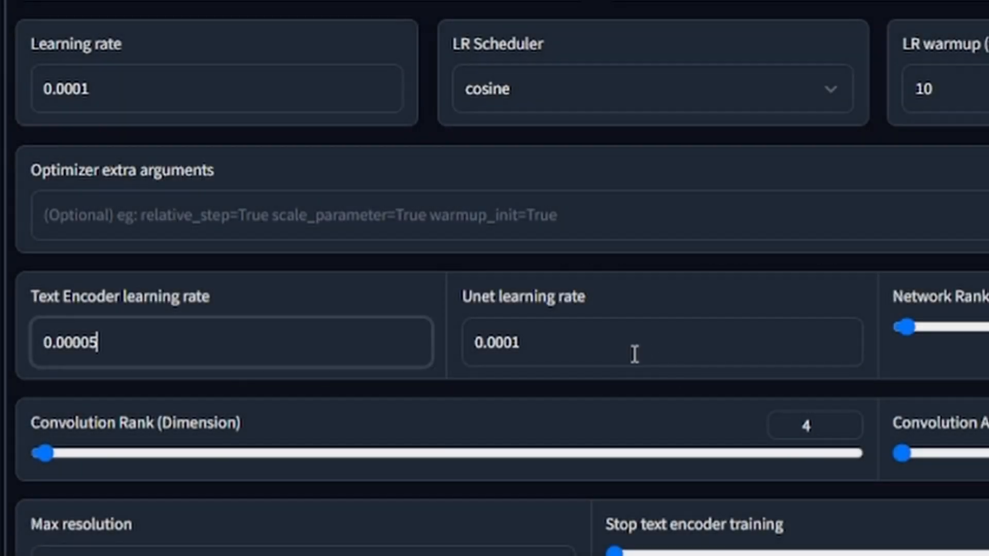
Step: Set the Unet learning rate to 0.0003 and the text encoder learning rate to 0.00015
{"action": "left_click", "coordinate": [569, 341]}
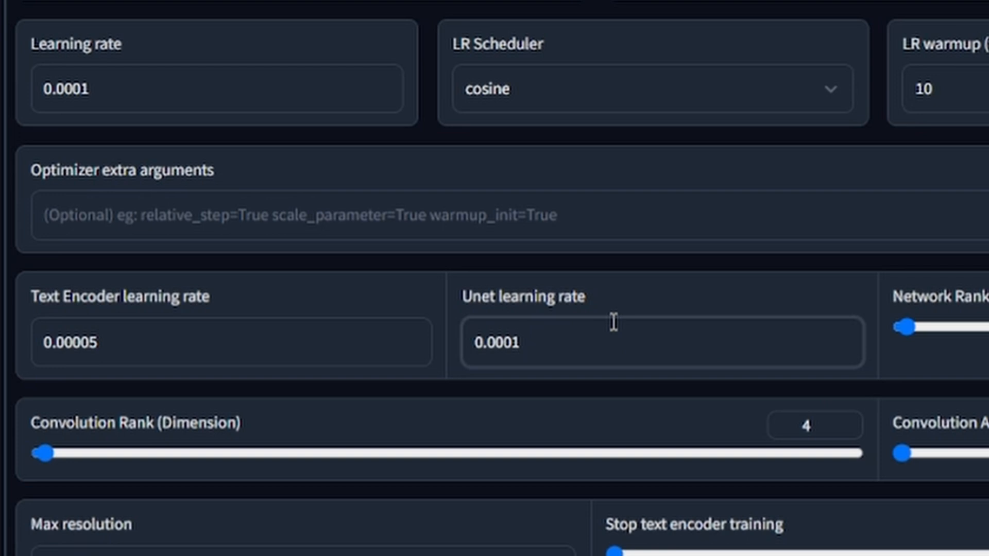
{"action": "left_click", "coordinate": [210, 347]}
{"action": "key", "text": "BackSpace"}
{"action": "key", "text": "BackSpace"}
{"action": "type", "text": "15"}
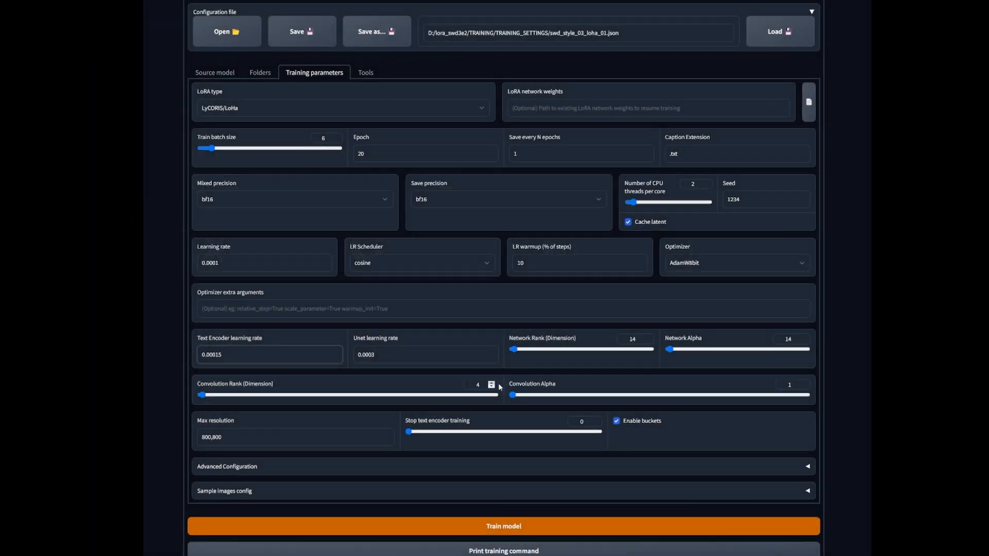
Step: Set the convolution alpha to 2
{"action": "left_click_drag", "start_coordinate": [785, 385], "coordinate": [815, 386]}
{"action": "type", "text": "2"}
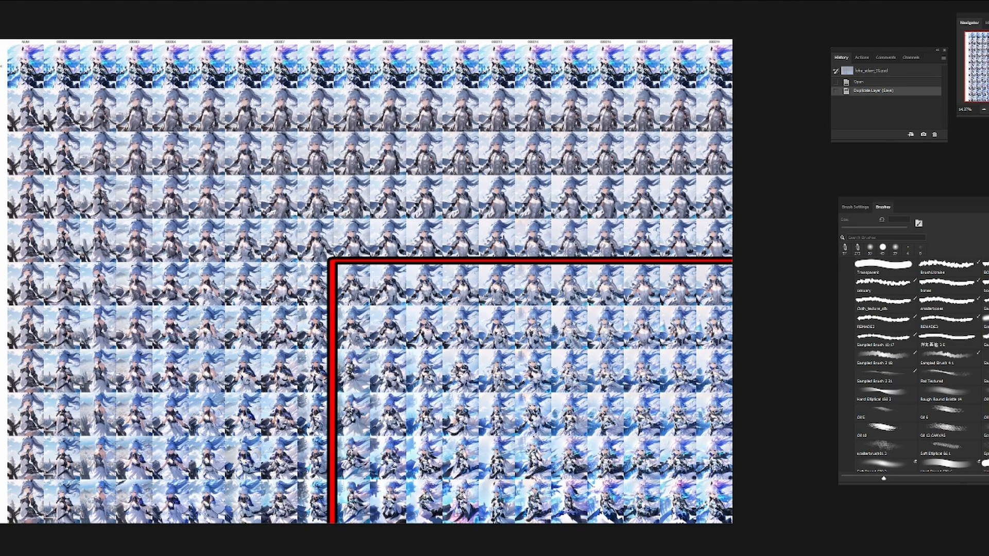
Step: In Photoshop, examine the LoHa result grid around the red convergence boundary, down to its lowest rows
{"action": "scroll", "coordinate": [567, 360], "scroll_direction": "up", "scroll_amount": 2}
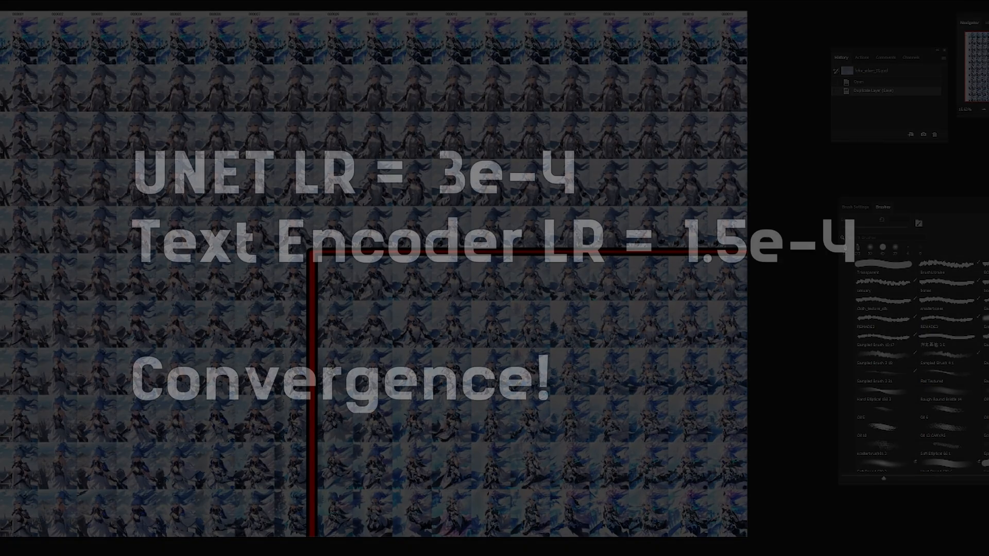
{"action": "left_click_drag", "start_coordinate": [566, 360], "coordinate": [530, 308]}
{"action": "scroll", "coordinate": [219, 363], "scroll_direction": "up", "scroll_amount": 5}
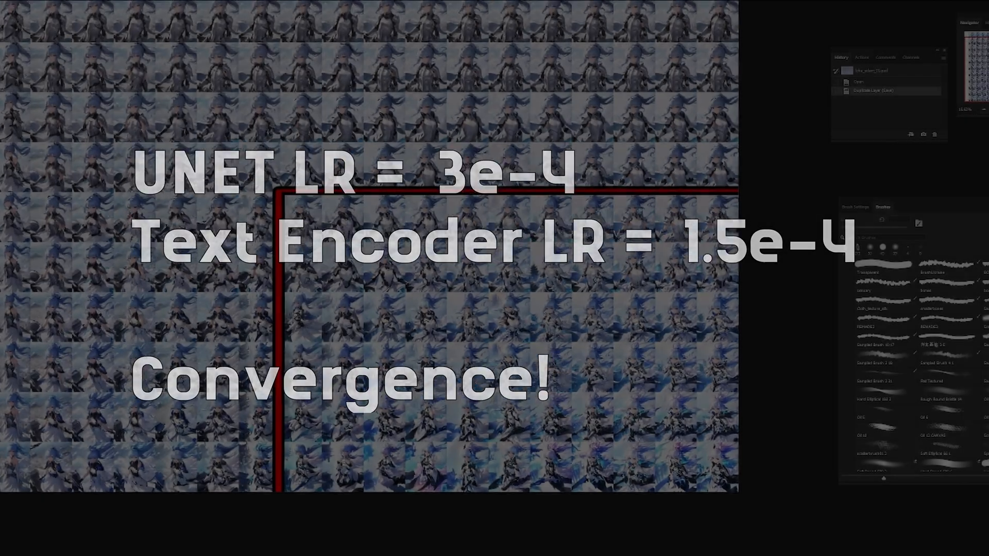
{"action": "left_click_drag", "start_coordinate": [219, 363], "coordinate": [335, 338]}
{"action": "left_click_drag", "start_coordinate": [407, 340], "coordinate": [467, 312]}
{"action": "scroll", "coordinate": [422, 342], "scroll_direction": "up", "scroll_amount": 4}
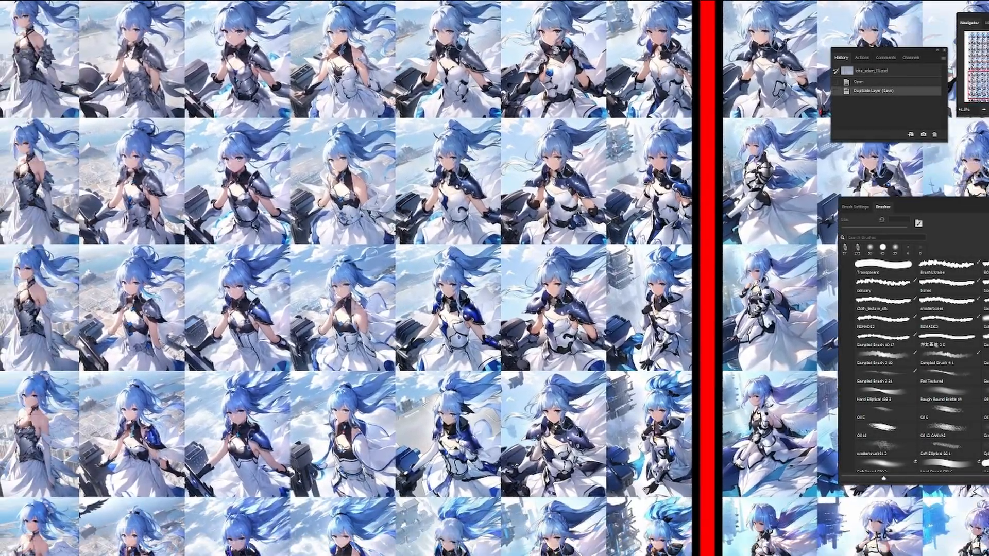
{"action": "scroll", "coordinate": [571, 293], "scroll_direction": "down", "scroll_amount": 2}
{"action": "left_click_drag", "start_coordinate": [572, 294], "coordinate": [523, 205]}
{"action": "scroll", "coordinate": [608, 284], "scroll_direction": "up", "scroll_amount": 2}
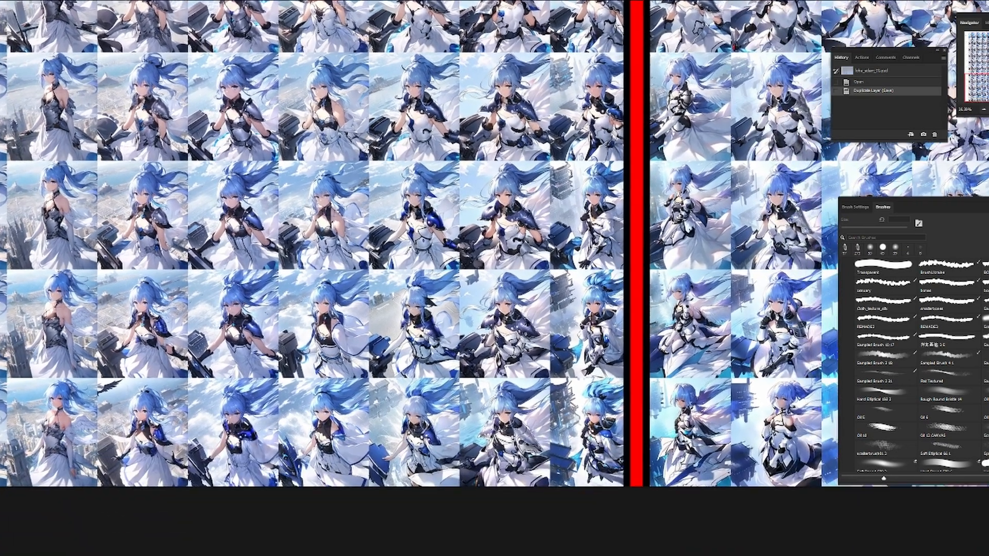
Step: Add a new layer and circle in red the lower images just left of the boundary line and one second-to-last-row image in the third column right of it
{"action": "key", "text": "Return"}
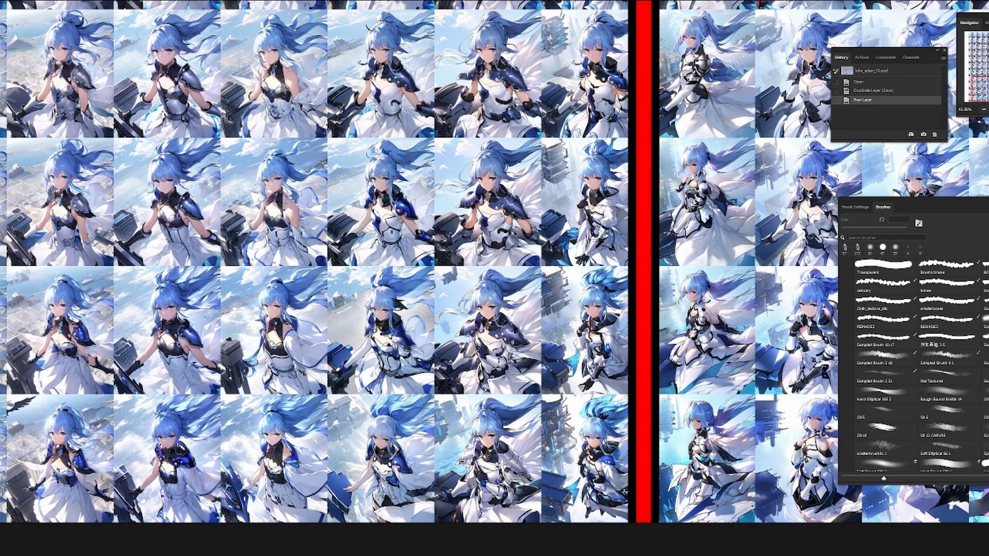
{"action": "key", "text": "b"}
{"action": "mouse_move", "coordinate": [571, 505]}
{"action": "left_mouse_down"}
{"action": "mouse_move", "coordinate": [660, 396]}
{"action": "mouse_move", "coordinate": [587, 230]}
{"action": "left_mouse_up"}
{"action": "mouse_move", "coordinate": [626, 327]}
{"action": "left_mouse_down"}
{"action": "mouse_move", "coordinate": [568, 296]}
{"action": "mouse_move", "coordinate": [600, 296]}
{"action": "mouse_move", "coordinate": [583, 296]}
{"action": "left_mouse_up"}
{"action": "left_click_drag", "start_coordinate": [583, 296], "coordinate": [164, 259]}
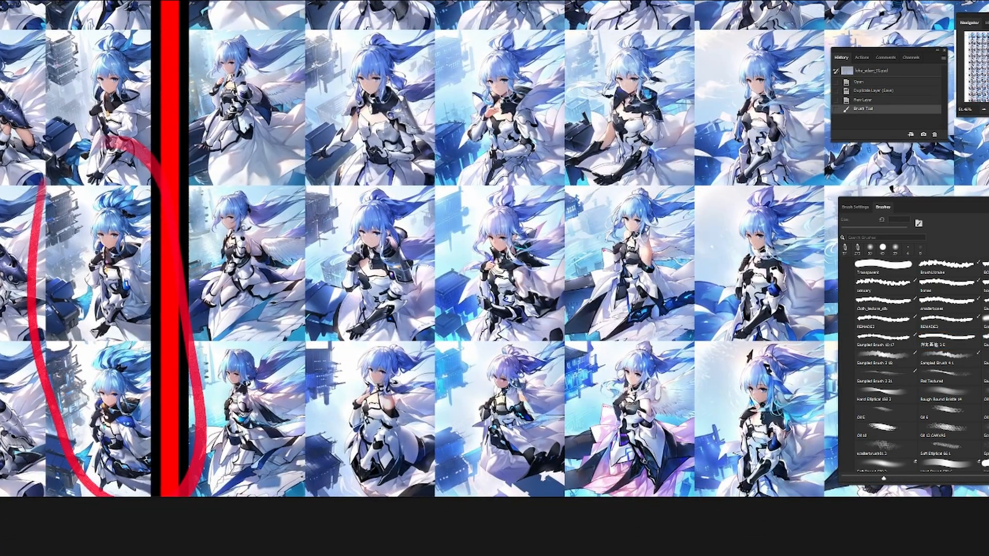
{"action": "mouse_move", "coordinate": [451, 183]}
{"action": "left_mouse_down"}
{"action": "mouse_move", "coordinate": [544, 219]}
{"action": "mouse_move", "coordinate": [473, 180]}
{"action": "left_mouse_up"}
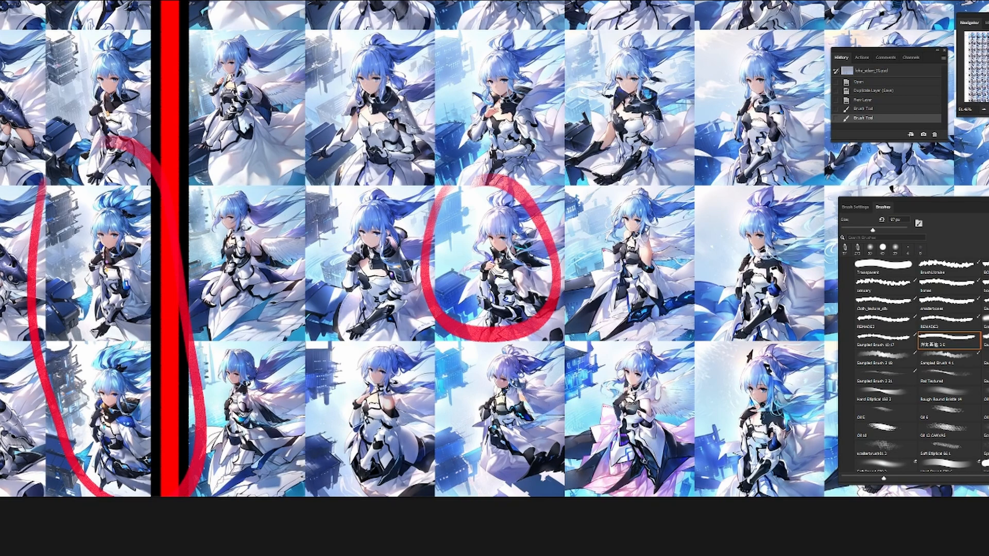
Step: Outline the bottom-row images of the last two columns with thin red brush strokes
{"action": "left_click_drag", "start_coordinate": [613, 258], "coordinate": [206, 267]}
{"action": "key", "text": "z"}
{"action": "left_click_drag", "start_coordinate": [433, 304], "coordinate": [392, 304]}
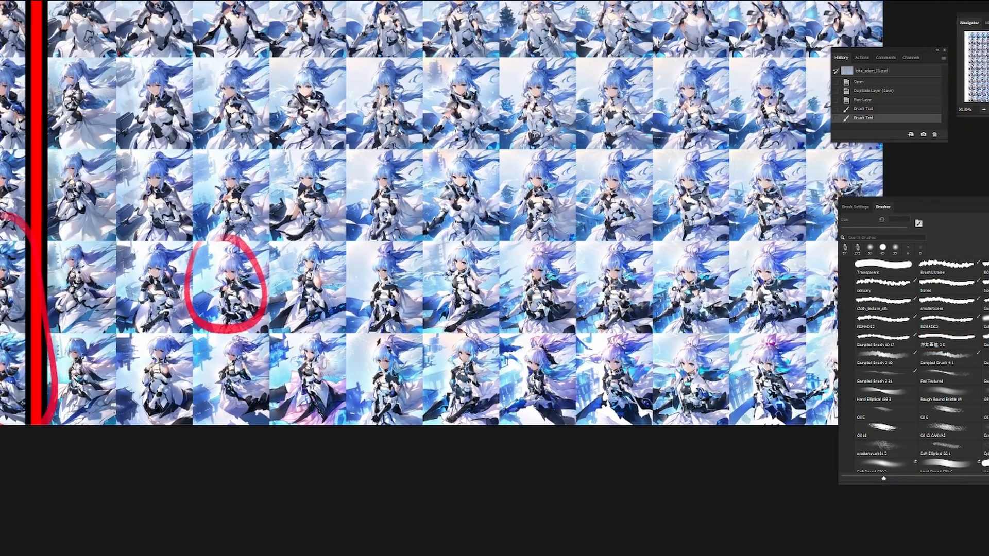
{"action": "left_click_drag", "start_coordinate": [515, 294], "coordinate": [309, 290]}
{"action": "left_click_drag", "start_coordinate": [608, 286], "coordinate": [671, 286]}
{"action": "left_click_drag", "start_coordinate": [643, 319], "coordinate": [656, 287]}
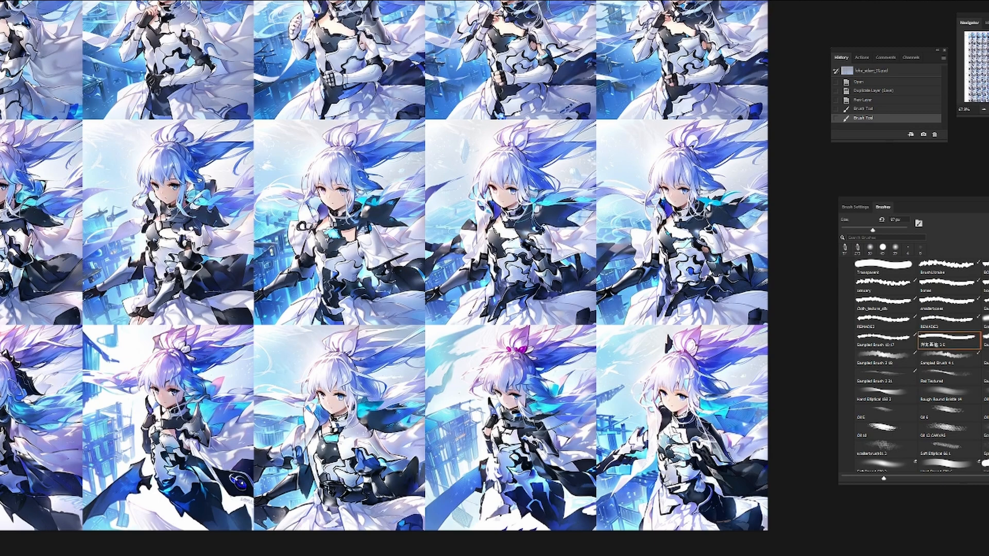
{"action": "mouse_move", "coordinate": [424, 330]}
{"action": "left_mouse_down"}
{"action": "mouse_move", "coordinate": [412, 330]}
{"action": "mouse_move", "coordinate": [425, 529]}
{"action": "mouse_move", "coordinate": [598, 323]}
{"action": "mouse_move", "coordinate": [603, 520]}
{"action": "left_mouse_up"}
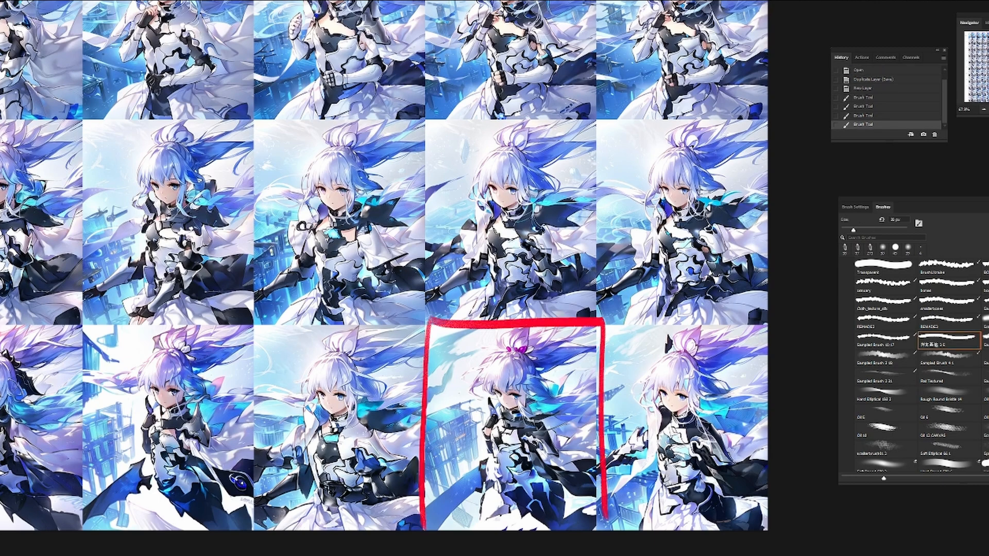
{"action": "left_click_drag", "start_coordinate": [604, 324], "coordinate": [767, 325]}
{"action": "mouse_move", "coordinate": [489, 116]}
{"action": "left_mouse_down"}
{"action": "mouse_move", "coordinate": [706, 77]}
{"action": "mouse_move", "coordinate": [453, 93]}
{"action": "left_mouse_up"}
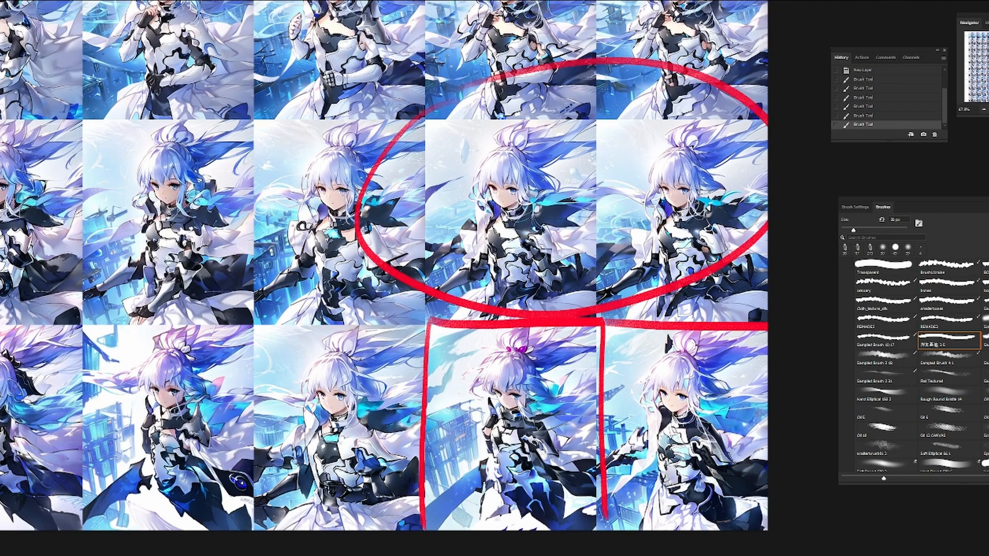
{"action": "key", "text": "ctrl+z"}
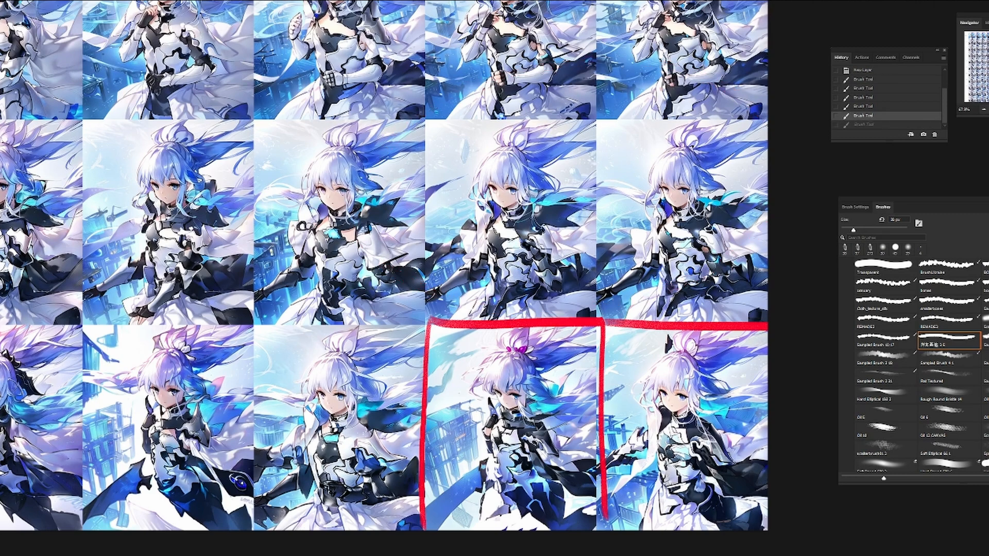
Step: Mark the bottom-row images in the fifth- and fourth-to-last columns with red brush strokes
{"action": "left_click_drag", "start_coordinate": [459, 268], "coordinate": [443, 243]}
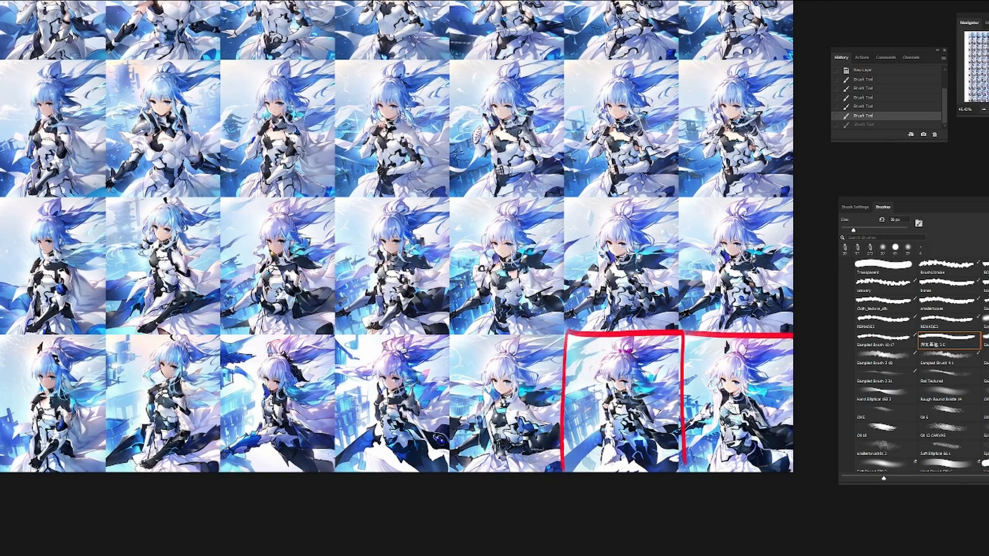
{"action": "mouse_move", "coordinate": [226, 337]}
{"action": "left_mouse_down"}
{"action": "mouse_move", "coordinate": [319, 359]}
{"action": "mouse_move", "coordinate": [274, 316]}
{"action": "left_mouse_up"}
{"action": "mouse_move", "coordinate": [316, 365]}
{"action": "left_mouse_down"}
{"action": "mouse_move", "coordinate": [377, 319]}
{"action": "mouse_move", "coordinate": [412, 319]}
{"action": "left_mouse_up"}
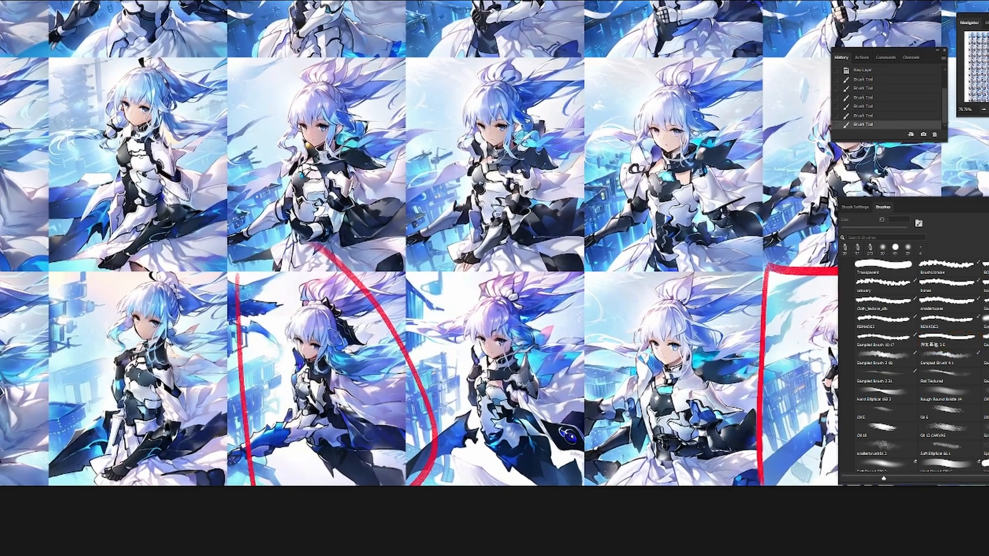
{"action": "mouse_move", "coordinate": [500, 442]}
{"action": "left_mouse_down"}
{"action": "mouse_move", "coordinate": [446, 281]}
{"action": "mouse_move", "coordinate": [425, 484]}
{"action": "left_mouse_up"}
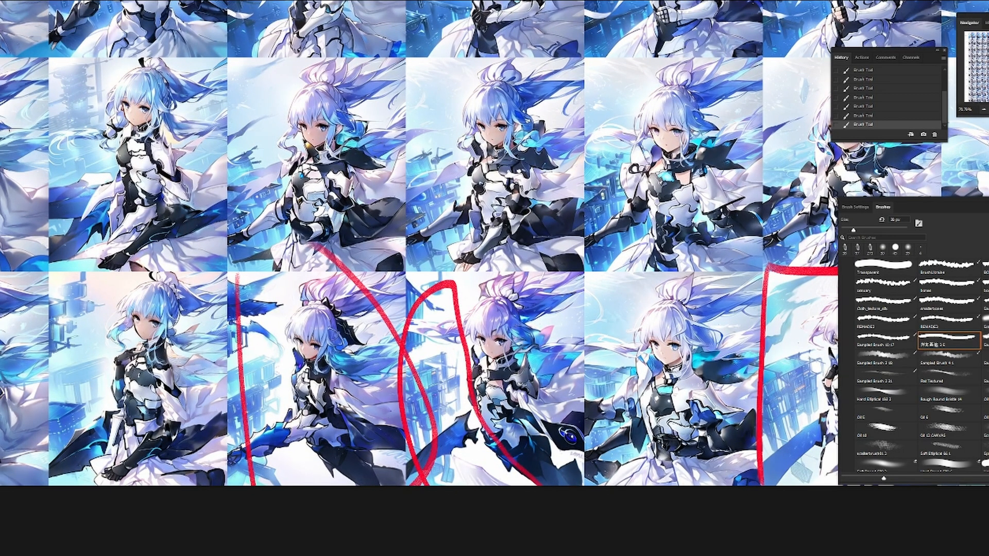
Step: Review the marked LoHa grid as a whole, comparing the circled images with their neighbouring rows
{"action": "left_click_drag", "start_coordinate": [412, 309], "coordinate": [618, 293]}
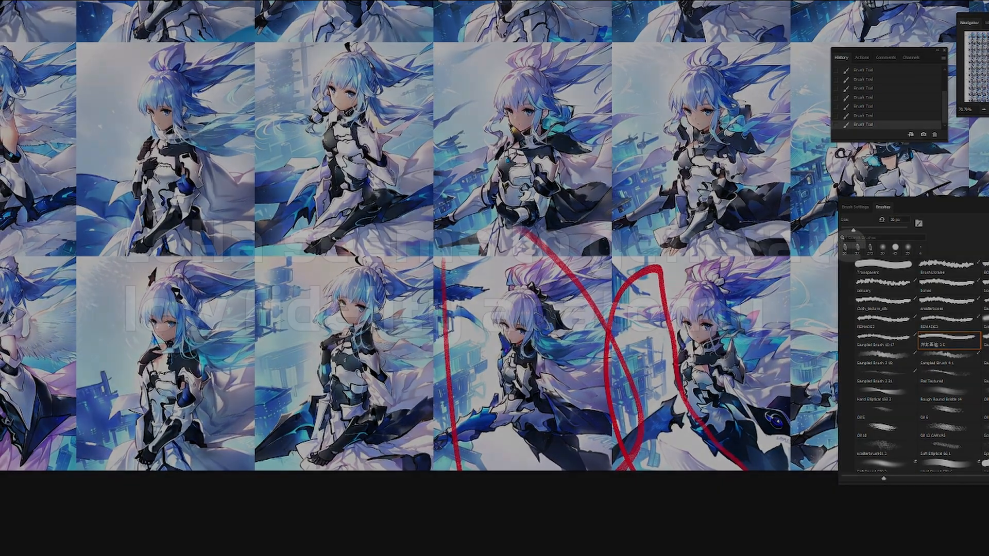
{"action": "scroll", "coordinate": [356, 380], "scroll_direction": "down", "scroll_amount": 4}
{"action": "left_click_drag", "start_coordinate": [355, 380], "coordinate": [219, 397]}
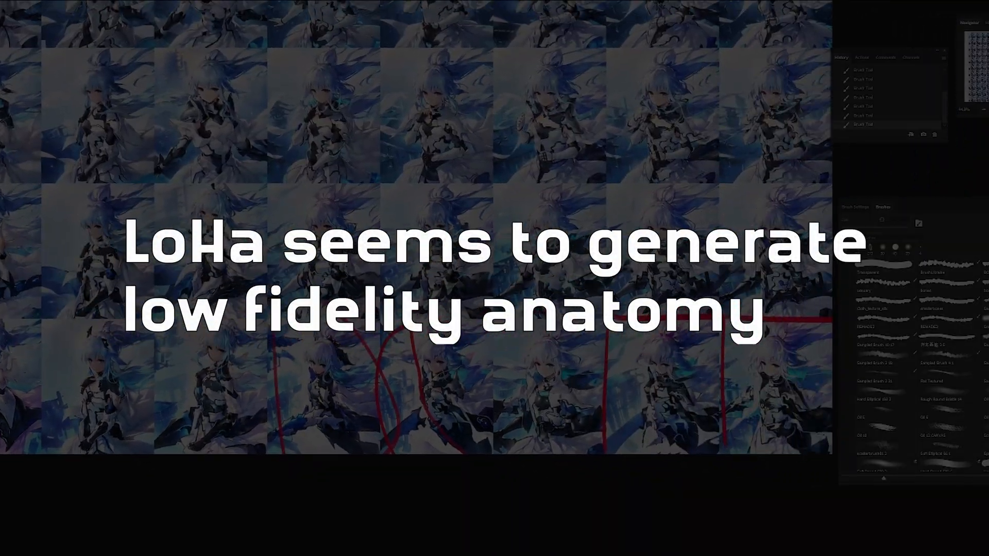
{"action": "scroll", "coordinate": [489, 290], "scroll_direction": "down", "scroll_amount": 4}
{"action": "left_click_drag", "start_coordinate": [489, 290], "coordinate": [494, 374]}
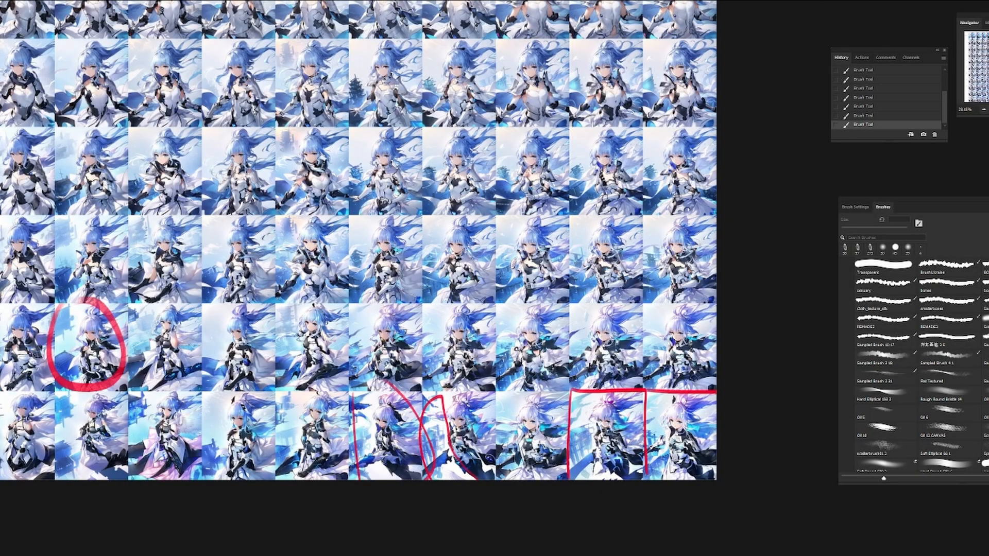
{"action": "left_click_drag", "start_coordinate": [361, 258], "coordinate": [382, 322]}
{"action": "scroll", "coordinate": [588, 282], "scroll_direction": "down", "scroll_amount": 1}
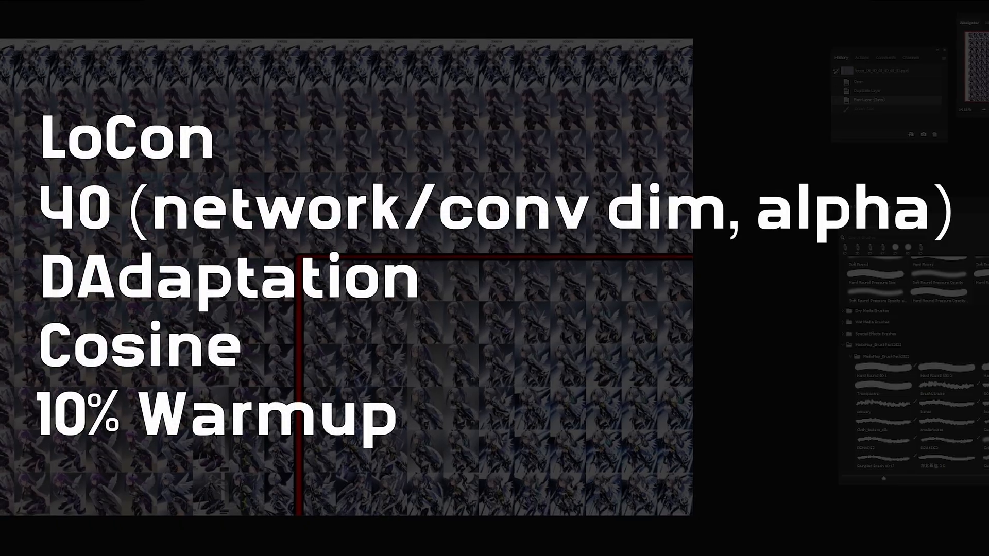
Step: Examine the lower rows of the LoCon result grid beyond the red boundary
{"action": "scroll", "coordinate": [571, 359], "scroll_direction": "up", "scroll_amount": 4}
{"action": "left_click_drag", "start_coordinate": [571, 359], "coordinate": [512, 189]}
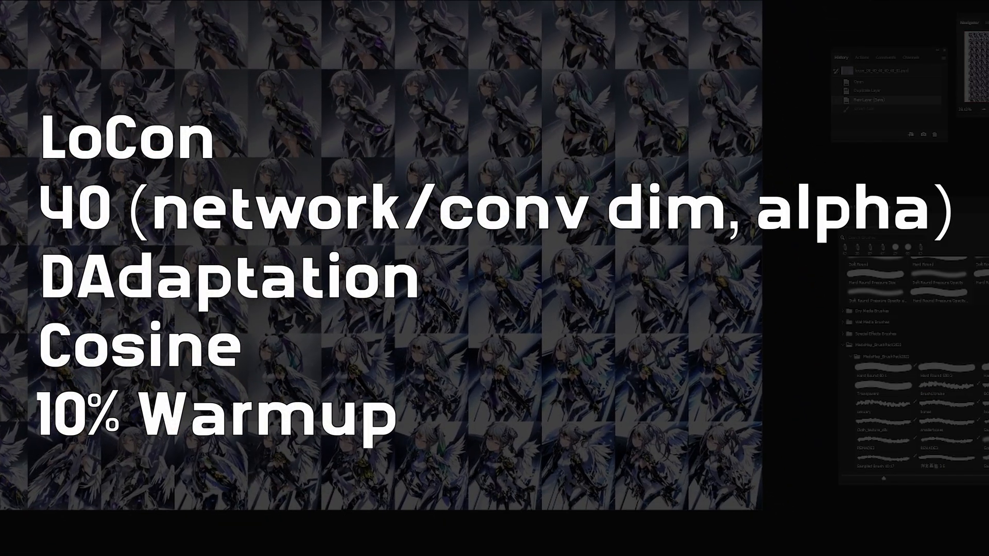
{"action": "scroll", "coordinate": [533, 382], "scroll_direction": "up", "scroll_amount": 2}
{"action": "left_click_drag", "start_coordinate": [532, 382], "coordinate": [618, 243]}
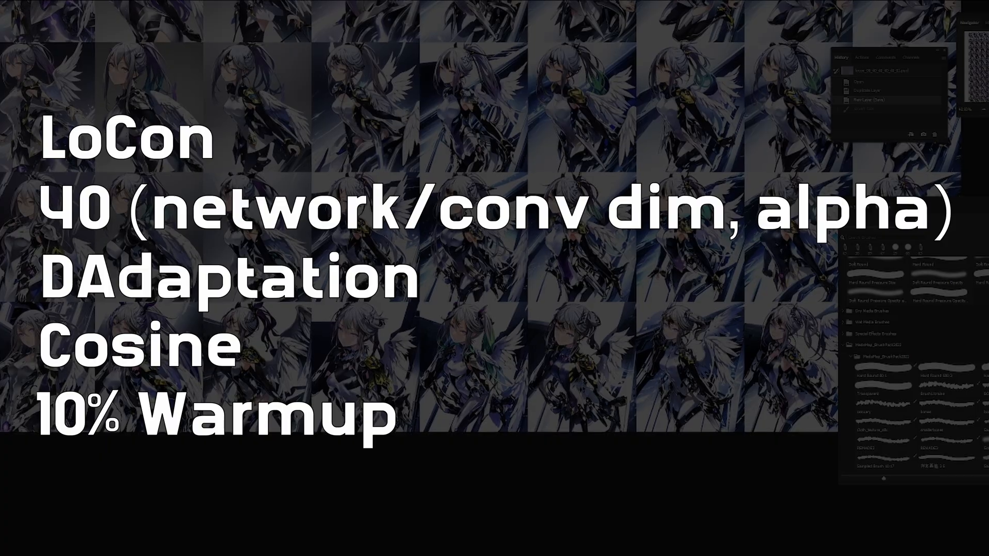
{"action": "scroll", "coordinate": [494, 232], "scroll_direction": "up", "scroll_amount": 3}
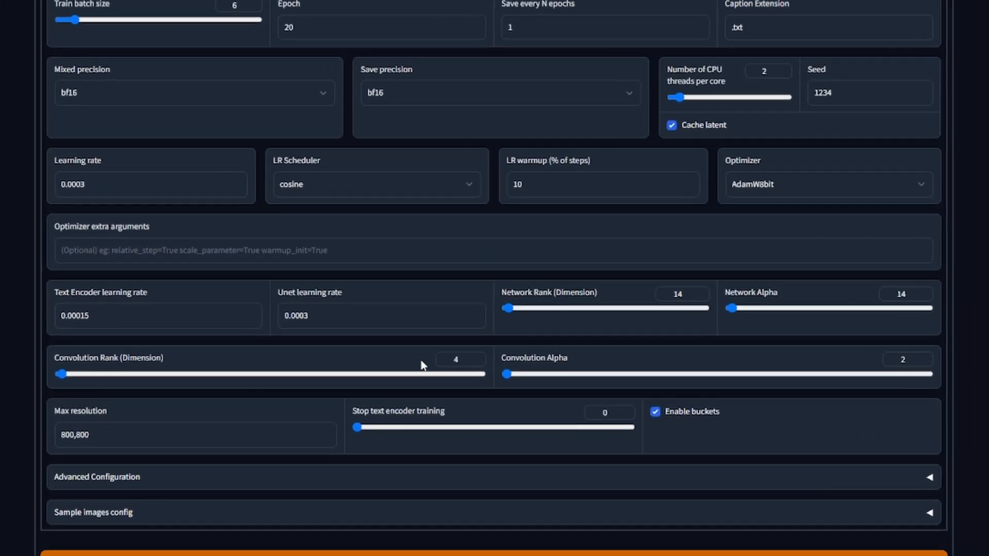
Step: In the kohya training parameters, set both the convolution rank and the convolution alpha to 14
{"action": "double_click", "coordinate": [479, 384]}
{"action": "type", "text": "14"}
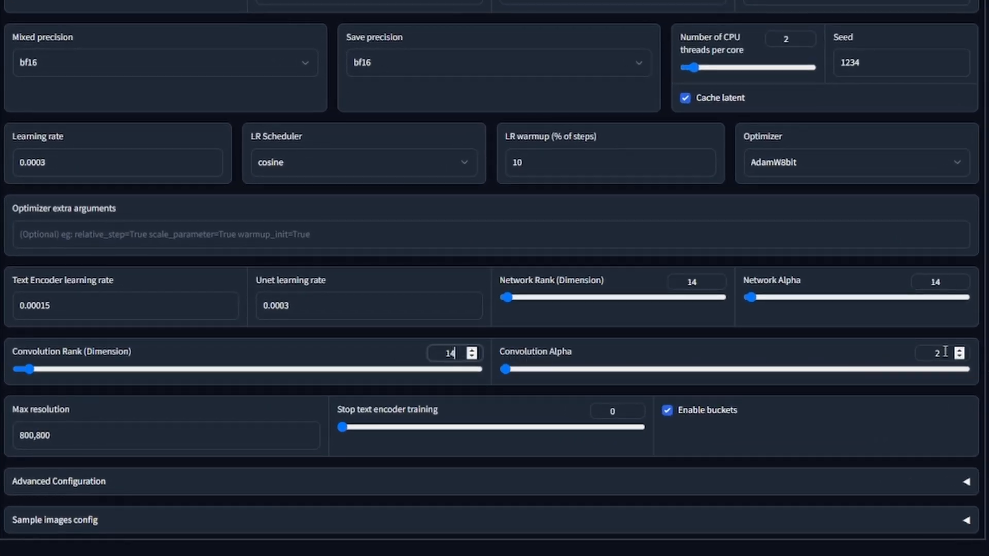
{"action": "double_click", "coordinate": [949, 355]}
{"action": "type", "text": "14"}
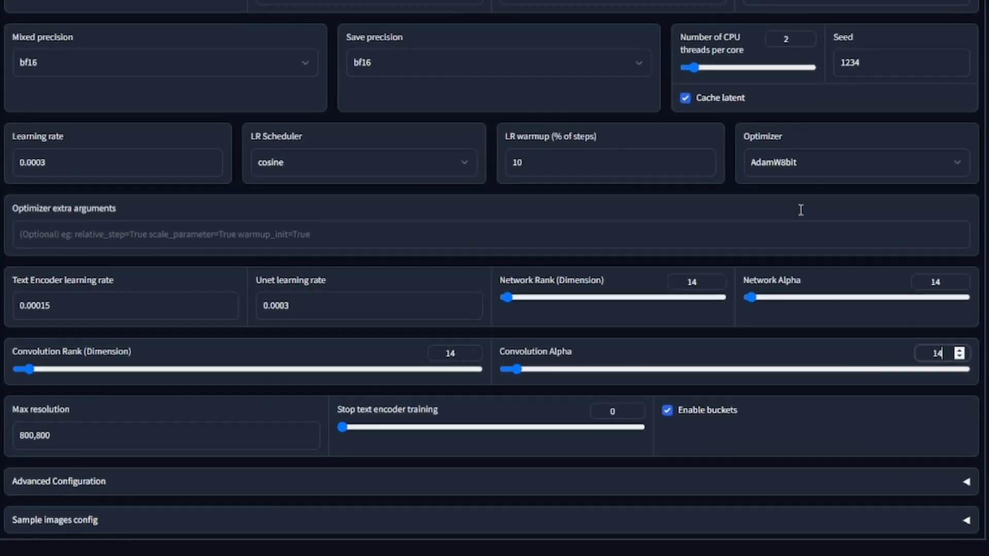
Step: Change the training optimizer to DAdaptation
{"action": "left_click", "coordinate": [815, 164]}
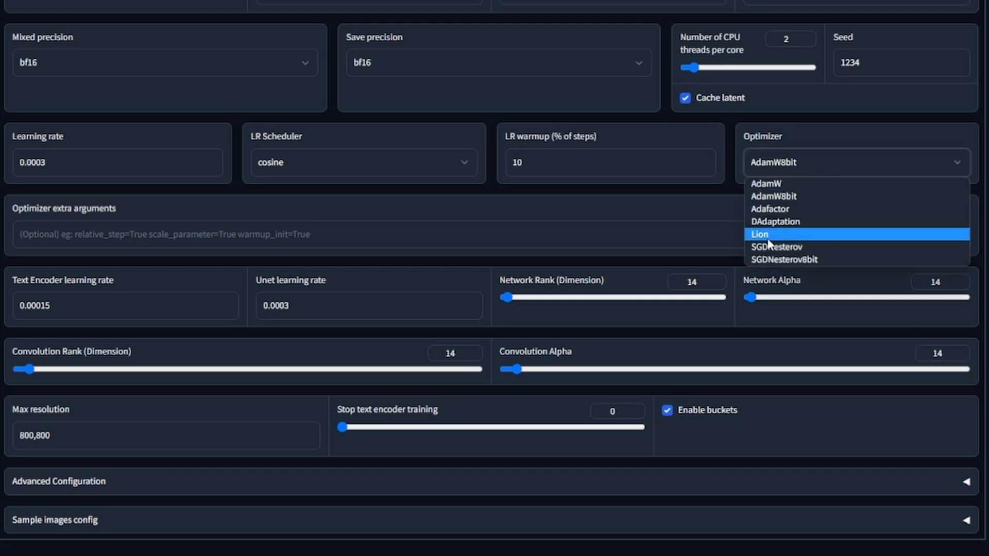
{"action": "left_click", "coordinate": [818, 222]}
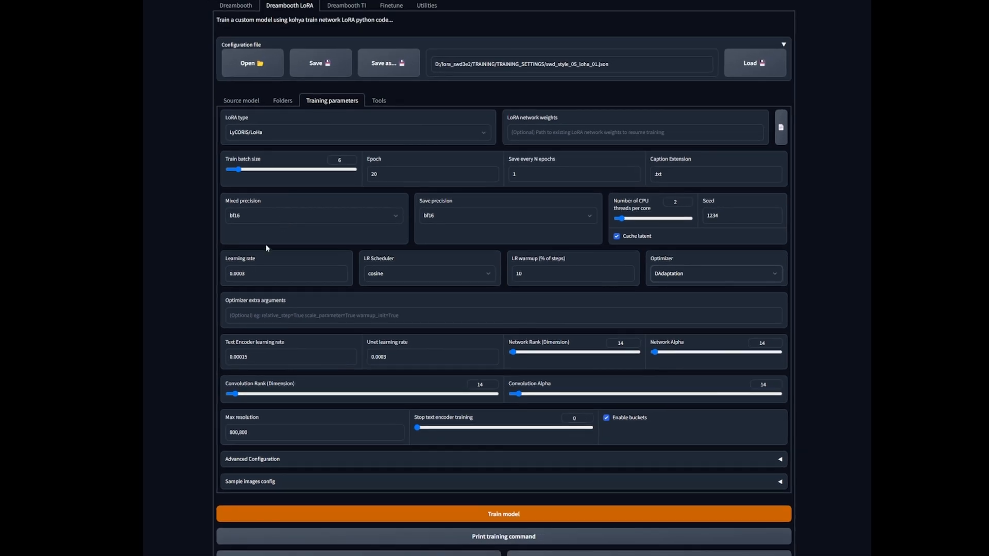
{"action": "left_click", "coordinate": [54, 159]}
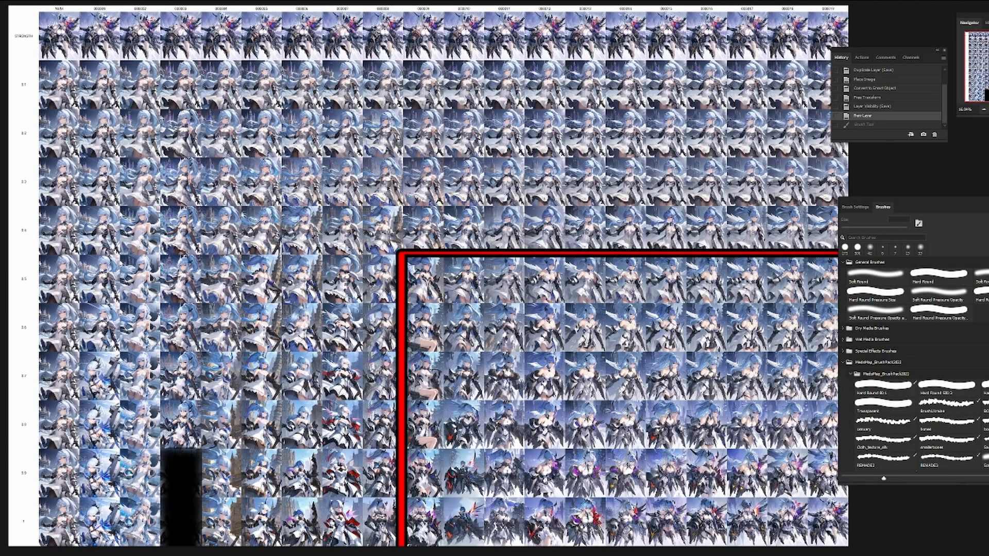
Step: In the next Photoshop result grid, outline in red the bottom-row image directly left of the boundary line
{"action": "scroll", "coordinate": [399, 392], "scroll_direction": "up", "scroll_amount": 5}
{"action": "left_click_drag", "start_coordinate": [399, 392], "coordinate": [483, 240]}
{"action": "scroll", "coordinate": [489, 322], "scroll_direction": "up", "scroll_amount": 2}
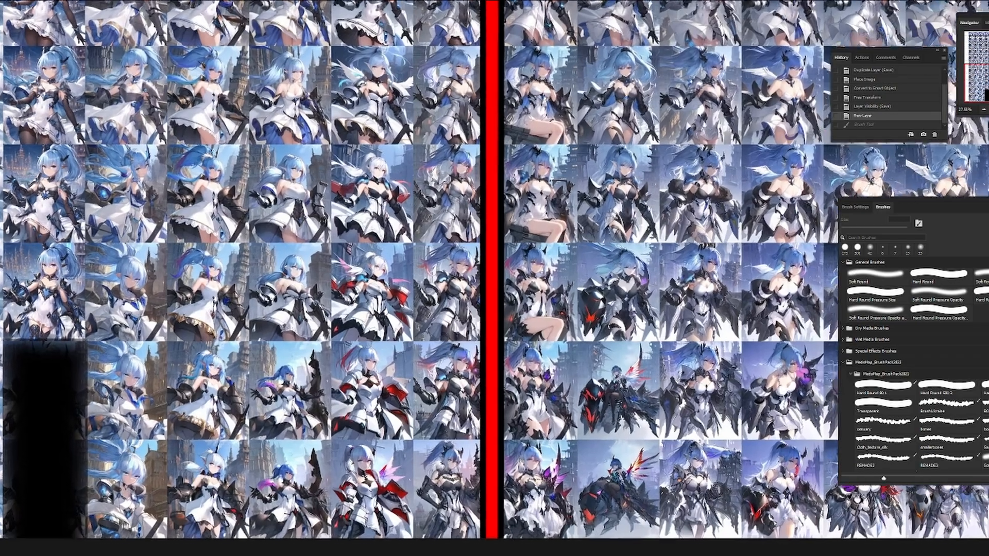
{"action": "left_click_drag", "start_coordinate": [464, 454], "coordinate": [464, 311]}
{"action": "scroll", "coordinate": [460, 393], "scroll_direction": "up", "scroll_amount": 5}
{"action": "scroll", "coordinate": [461, 393], "scroll_direction": "up", "scroll_amount": 4}
{"action": "scroll", "coordinate": [491, 325], "scroll_direction": "down", "scroll_amount": 1}
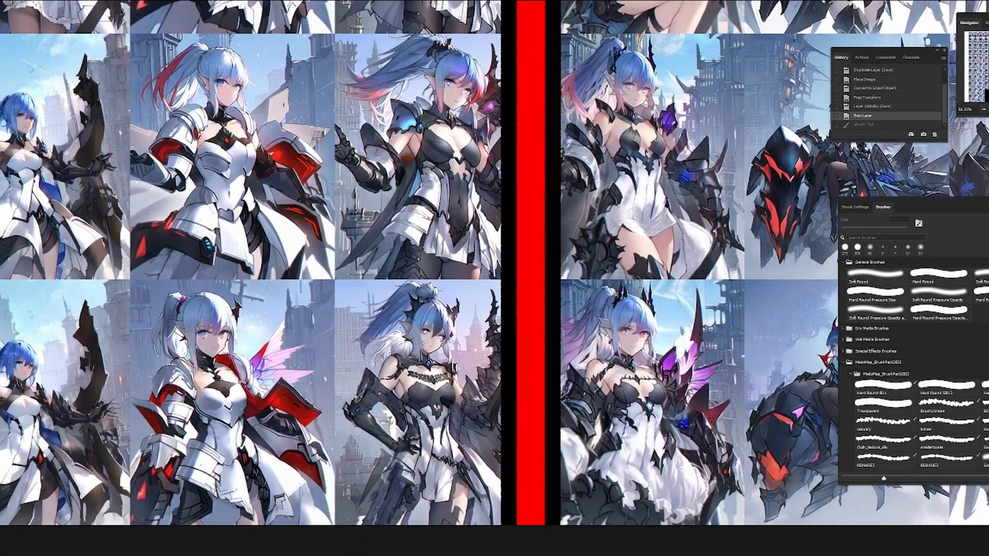
{"action": "left_click_drag", "start_coordinate": [343, 274], "coordinate": [352, 522]}
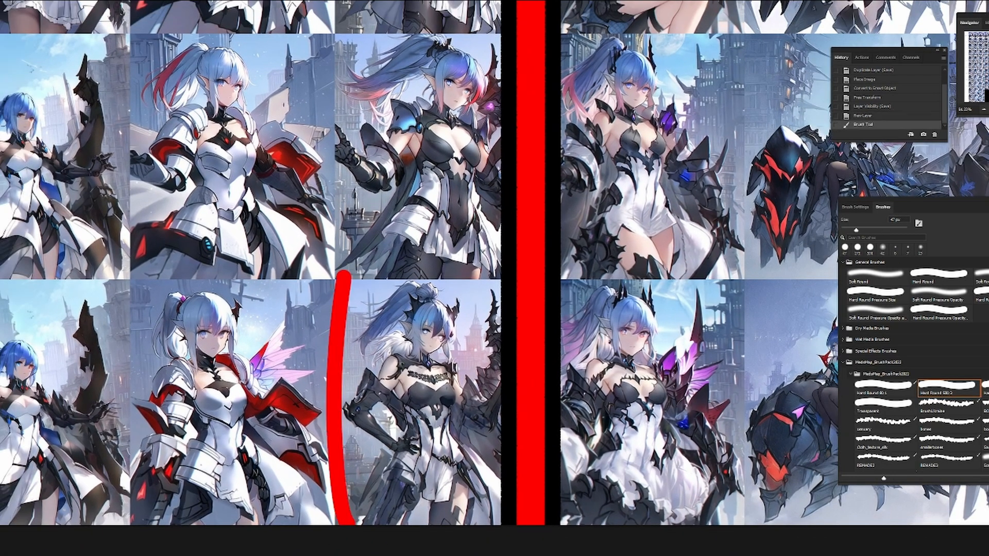
{"action": "left_click_drag", "start_coordinate": [522, 263], "coordinate": [278, 267]}
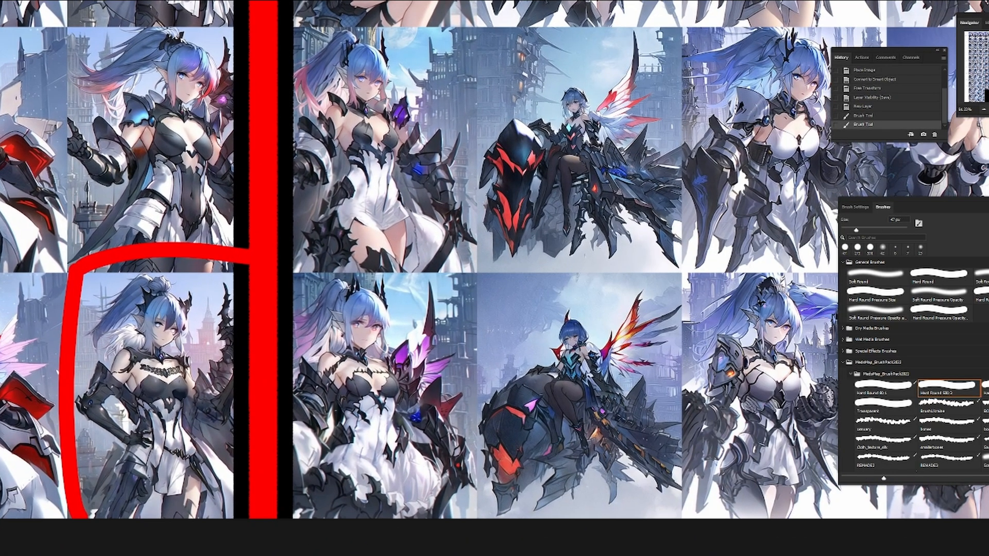
Step: Circle in red the dragon image and further bottom-row images to the right of the boundary line
{"action": "mouse_move", "coordinate": [520, 304]}
{"action": "left_mouse_down"}
{"action": "mouse_move", "coordinate": [272, 285]}
{"action": "mouse_move", "coordinate": [225, 366]}
{"action": "mouse_move", "coordinate": [424, 395]}
{"action": "mouse_move", "coordinate": [213, 324]}
{"action": "left_mouse_up"}
{"action": "left_click_drag", "start_coordinate": [361, 247], "coordinate": [368, 357]}
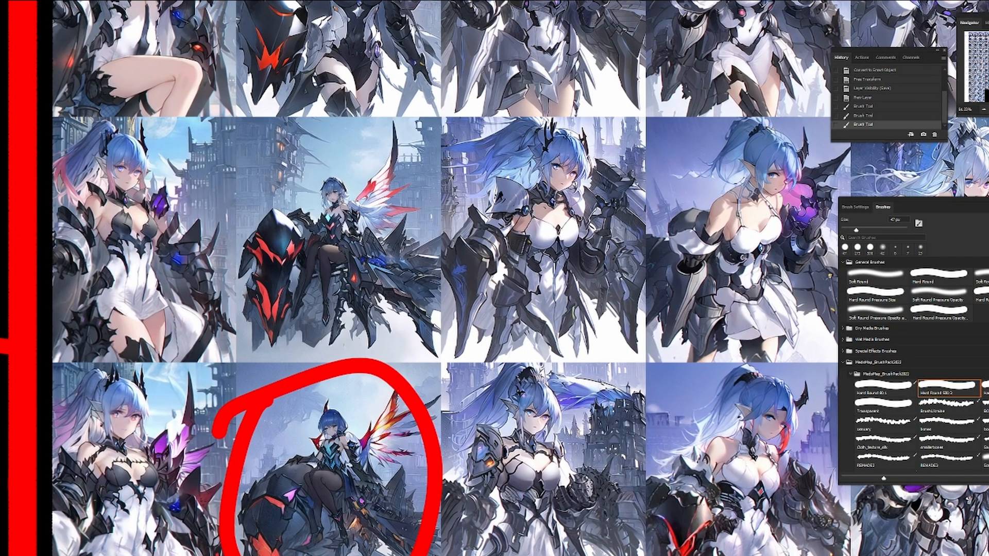
{"action": "mouse_move", "coordinate": [279, 144]}
{"action": "left_mouse_down"}
{"action": "mouse_move", "coordinate": [454, 281]}
{"action": "mouse_move", "coordinate": [201, 200]}
{"action": "left_mouse_up"}
{"action": "mouse_move", "coordinate": [412, 268]}
{"action": "left_mouse_down"}
{"action": "mouse_move", "coordinate": [292, 270]}
{"action": "mouse_move", "coordinate": [201, 209]}
{"action": "left_mouse_up"}
{"action": "left_click_drag", "start_coordinate": [490, 278], "coordinate": [190, 268]}
{"action": "mouse_move", "coordinate": [399, 318]}
{"action": "left_mouse_down"}
{"action": "mouse_move", "coordinate": [419, 465]}
{"action": "mouse_move", "coordinate": [411, 292]}
{"action": "mouse_move", "coordinate": [283, 268]}
{"action": "left_mouse_up"}
{"action": "mouse_move", "coordinate": [469, 291]}
{"action": "left_mouse_down"}
{"action": "mouse_move", "coordinate": [488, 272]}
{"action": "mouse_move", "coordinate": [446, 276]}
{"action": "left_mouse_up"}
{"action": "left_click_drag", "start_coordinate": [463, 288], "coordinate": [252, 293]}
{"action": "mouse_move", "coordinate": [432, 279]}
{"action": "left_mouse_down"}
{"action": "mouse_move", "coordinate": [549, 343]}
{"action": "mouse_move", "coordinate": [410, 282]}
{"action": "left_mouse_up"}
{"action": "mouse_move", "coordinate": [463, 288]}
{"action": "left_mouse_down"}
{"action": "mouse_move", "coordinate": [258, 294]}
{"action": "mouse_move", "coordinate": [429, 477]}
{"action": "mouse_move", "coordinate": [422, 308]}
{"action": "left_mouse_up"}
{"action": "mouse_move", "coordinate": [415, 494]}
{"action": "left_mouse_down"}
{"action": "mouse_move", "coordinate": [406, 519]}
{"action": "mouse_move", "coordinate": [434, 463]}
{"action": "left_mouse_up"}
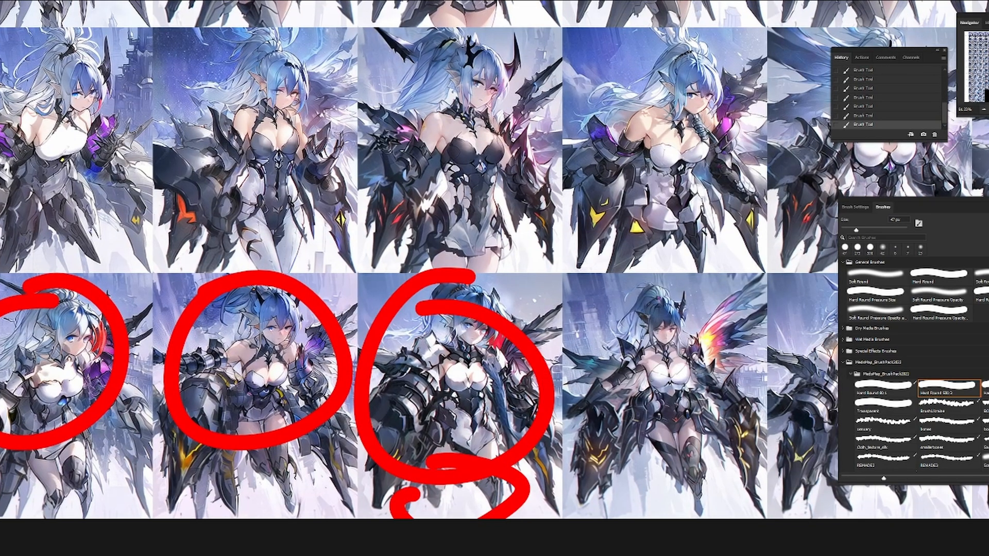
Step: Frame the bottom-row image in the third-to-last column with red brush strokes
{"action": "left_click_drag", "start_coordinate": [494, 288], "coordinate": [242, 279]}
{"action": "left_click_drag", "start_coordinate": [324, 278], "coordinate": [342, 507]}
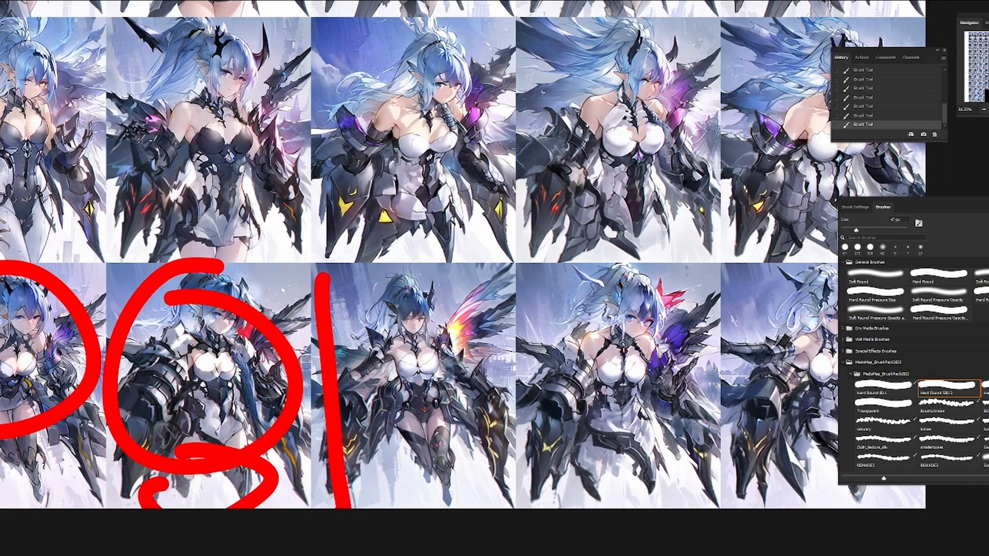
{"action": "mouse_move", "coordinate": [308, 298]}
{"action": "left_mouse_down"}
{"action": "mouse_move", "coordinate": [502, 447]}
{"action": "mouse_move", "coordinate": [500, 498]}
{"action": "left_mouse_up"}
{"action": "left_click_drag", "start_coordinate": [515, 330], "coordinate": [300, 310]}
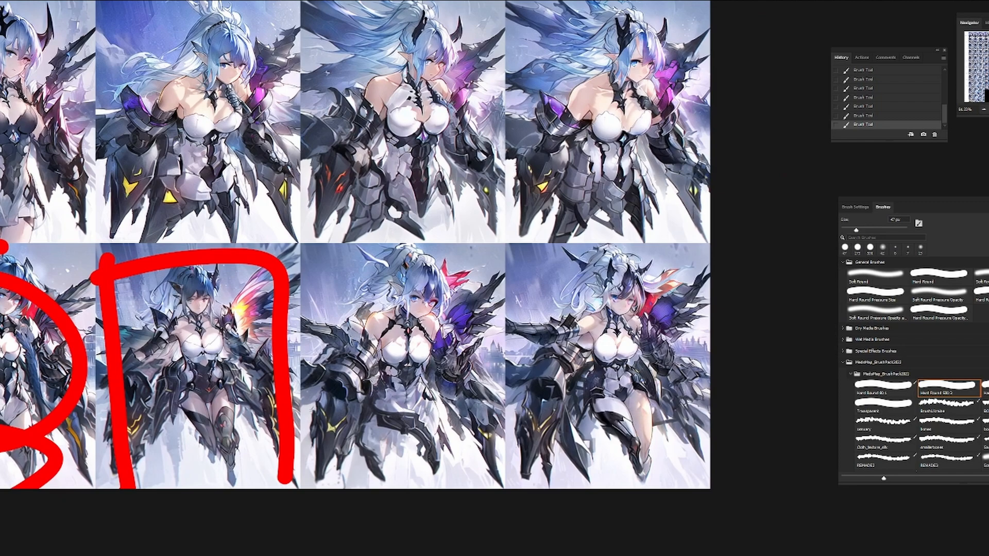
Step: Cross out the bottom-row images in the last two columns with large red X marks
{"action": "left_click_drag", "start_coordinate": [561, 290], "coordinate": [690, 397]}
{"action": "left_click_drag", "start_coordinate": [646, 299], "coordinate": [534, 412]}
{"action": "left_click_drag", "start_coordinate": [360, 288], "coordinate": [475, 385]}
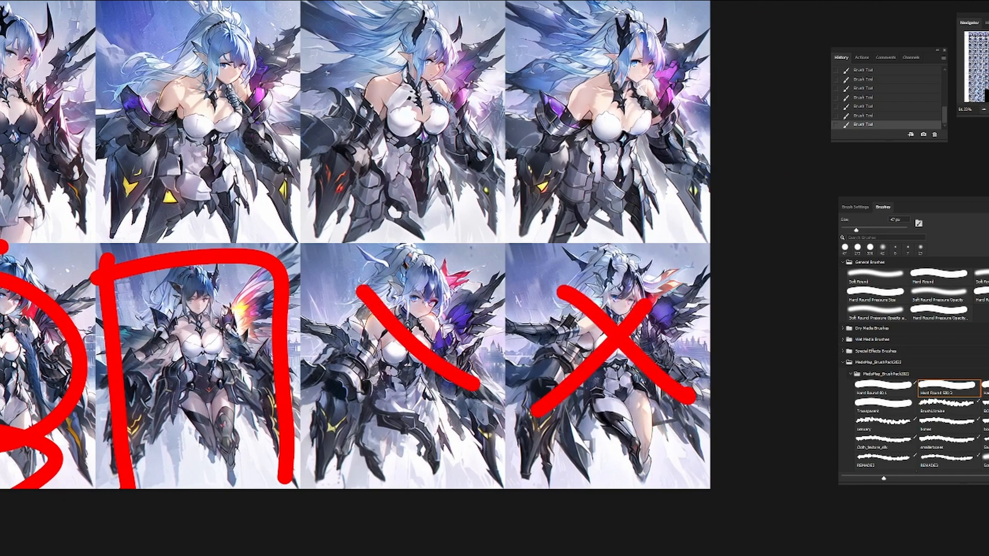
{"action": "left_click_drag", "start_coordinate": [447, 300], "coordinate": [388, 374]}
Step: Extend the red frame in the third-to-last column with a small cap reaching into the second-to-last row
{"action": "left_click_drag", "start_coordinate": [438, 201], "coordinate": [430, 393]}
{"action": "left_click_drag", "start_coordinate": [533, 325], "coordinate": [479, 325]}
{"action": "left_click_drag", "start_coordinate": [463, 288], "coordinate": [490, 360]}
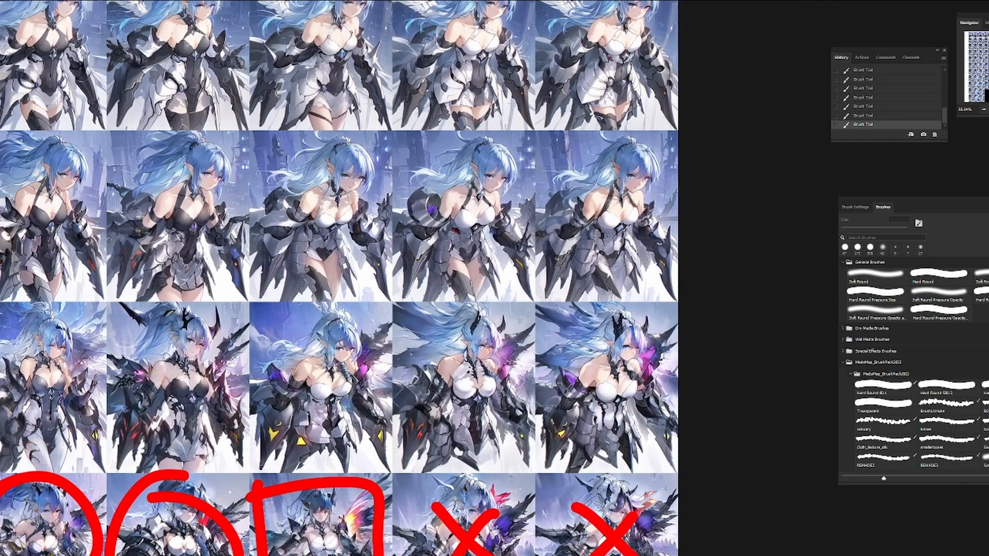
{"action": "left_click_drag", "start_coordinate": [597, 344], "coordinate": [709, 257]}
{"action": "left_click_drag", "start_coordinate": [585, 277], "coordinate": [521, 278]}
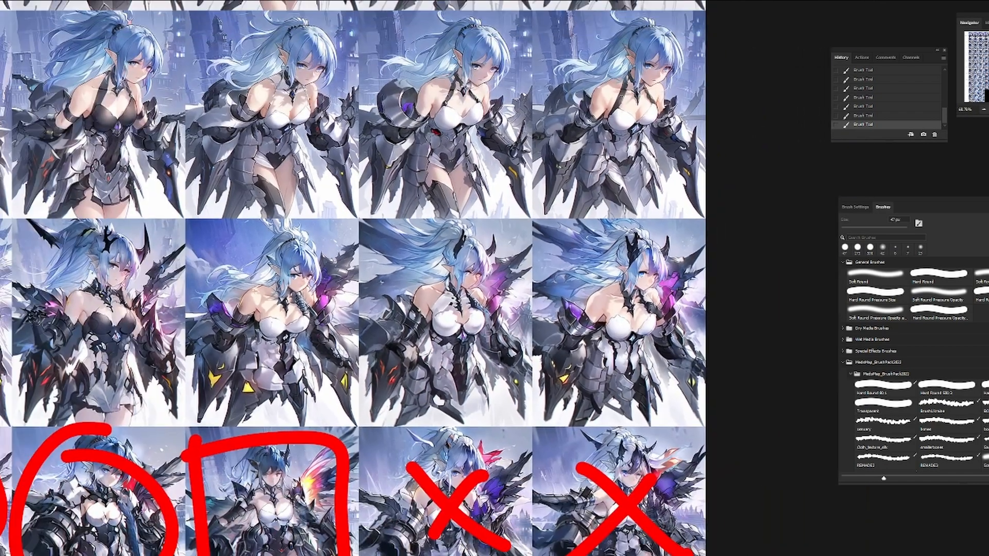
{"action": "mouse_move", "coordinate": [248, 392]}
{"action": "left_mouse_down"}
{"action": "mouse_move", "coordinate": [316, 429]}
{"action": "mouse_move", "coordinate": [238, 435]}
{"action": "left_mouse_up"}
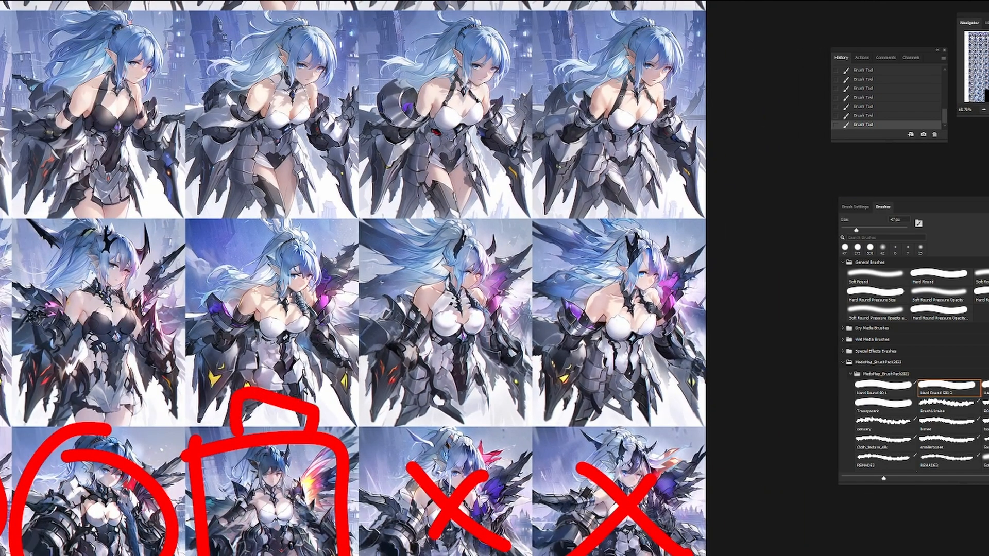
Step: Mark the second-to-last row's images in the last three columns with small red X marks
{"action": "left_click_drag", "start_coordinate": [270, 293], "coordinate": [306, 322]}
{"action": "left_click_drag", "start_coordinate": [304, 296], "coordinate": [252, 343]}
{"action": "left_click_drag", "start_coordinate": [461, 264], "coordinate": [488, 286]}
{"action": "left_click_drag", "start_coordinate": [478, 261], "coordinate": [440, 296]}
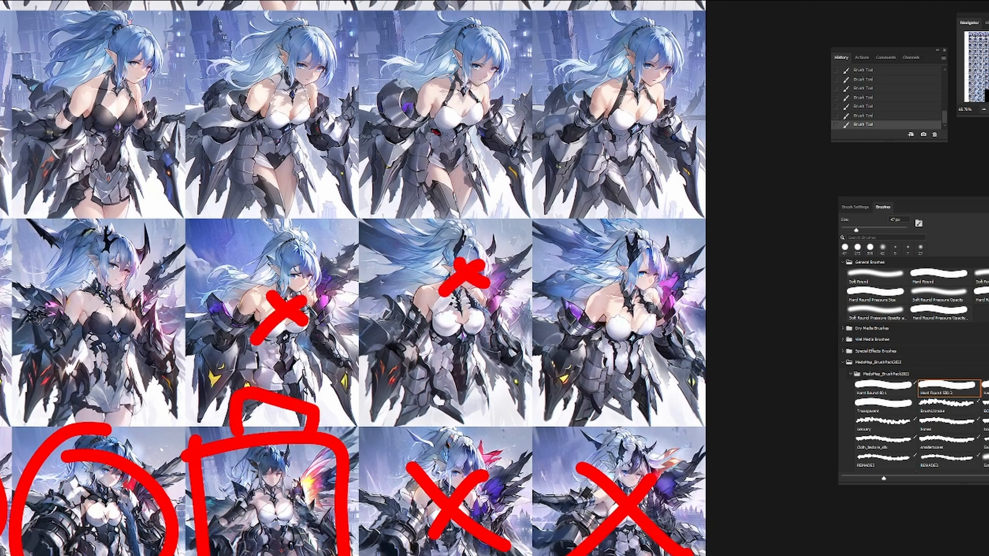
{"action": "mouse_move", "coordinate": [444, 391]}
{"action": "left_mouse_down"}
{"action": "mouse_move", "coordinate": [489, 420]}
{"action": "mouse_move", "coordinate": [440, 423]}
{"action": "left_mouse_up"}
{"action": "left_click_drag", "start_coordinate": [592, 386], "coordinate": [638, 419]}
{"action": "left_click_drag", "start_coordinate": [629, 385], "coordinate": [588, 425]}
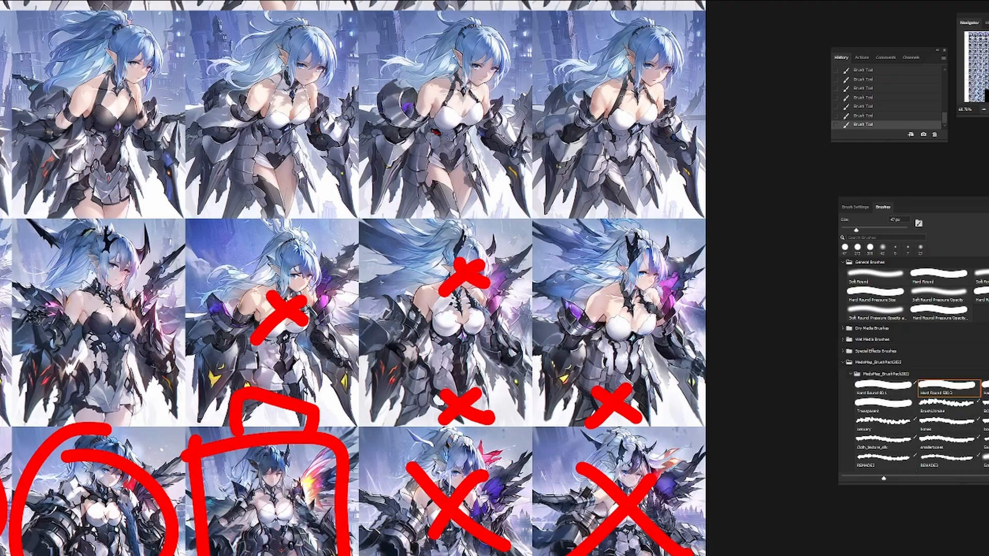
Step: Reveal the hidden layer with the large character image over the grid and inspect it up close
{"action": "mouse_move", "coordinate": [464, 232]}
{"action": "left_mouse_down"}
{"action": "mouse_move", "coordinate": [475, 375]}
{"action": "mouse_move", "coordinate": [729, 297]}
{"action": "left_mouse_up"}
{"action": "mouse_move", "coordinate": [281, 380]}
{"action": "left_mouse_down"}
{"action": "mouse_move", "coordinate": [500, 309]}
{"action": "mouse_move", "coordinate": [563, 309]}
{"action": "mouse_move", "coordinate": [423, 312]}
{"action": "left_mouse_up"}
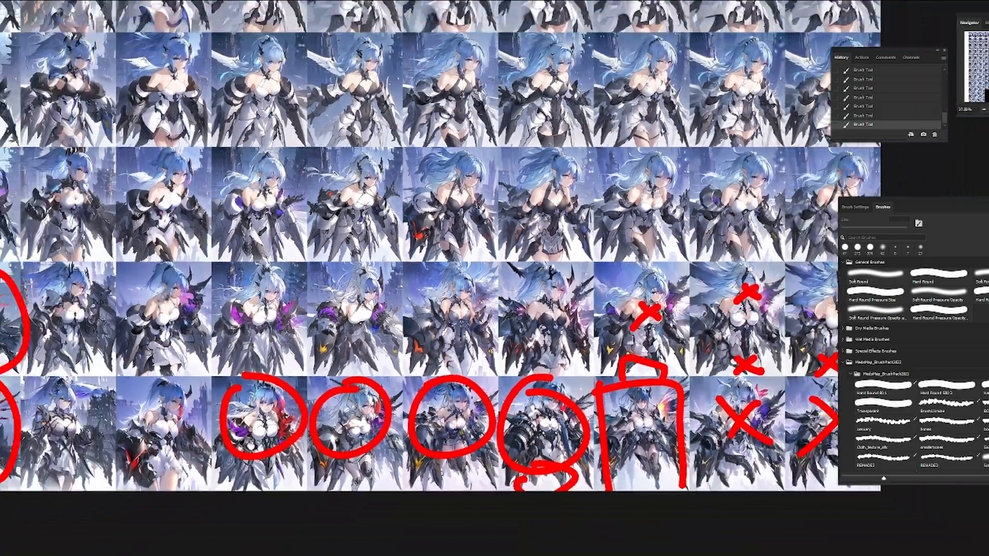
{"action": "left_click_drag", "start_coordinate": [513, 182], "coordinate": [535, 379]}
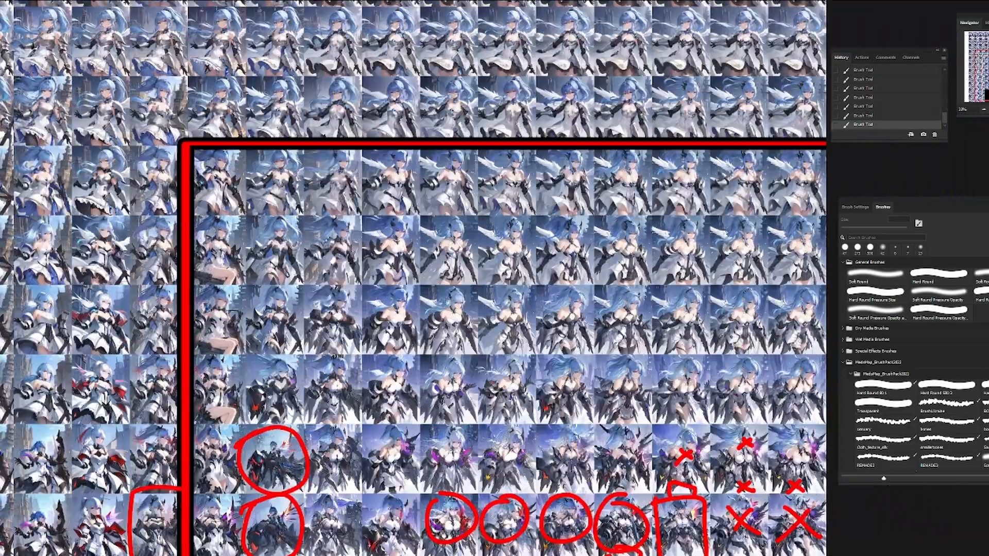
{"action": "left_click_drag", "start_coordinate": [541, 249], "coordinate": [520, 340]}
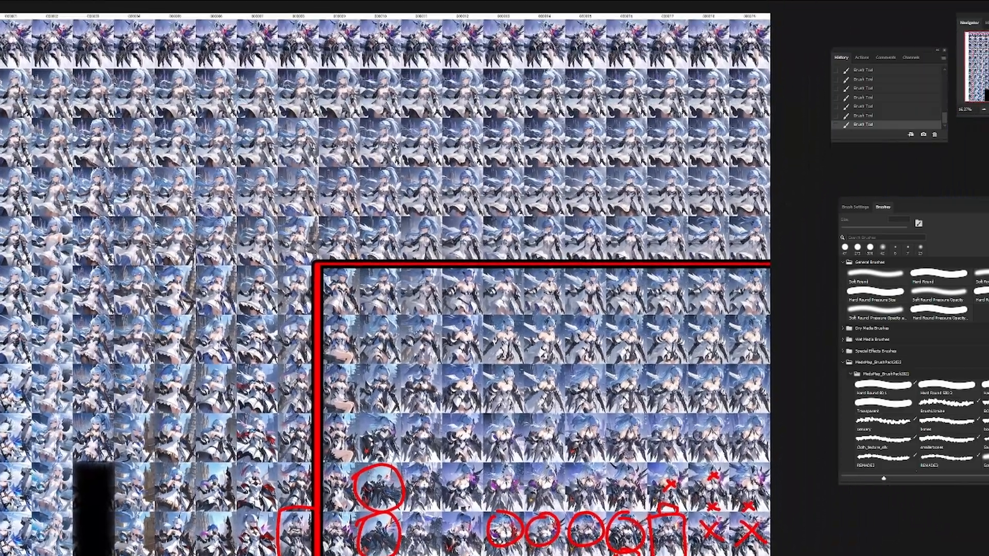
{"action": "key", "text": "ctrl+comma"}
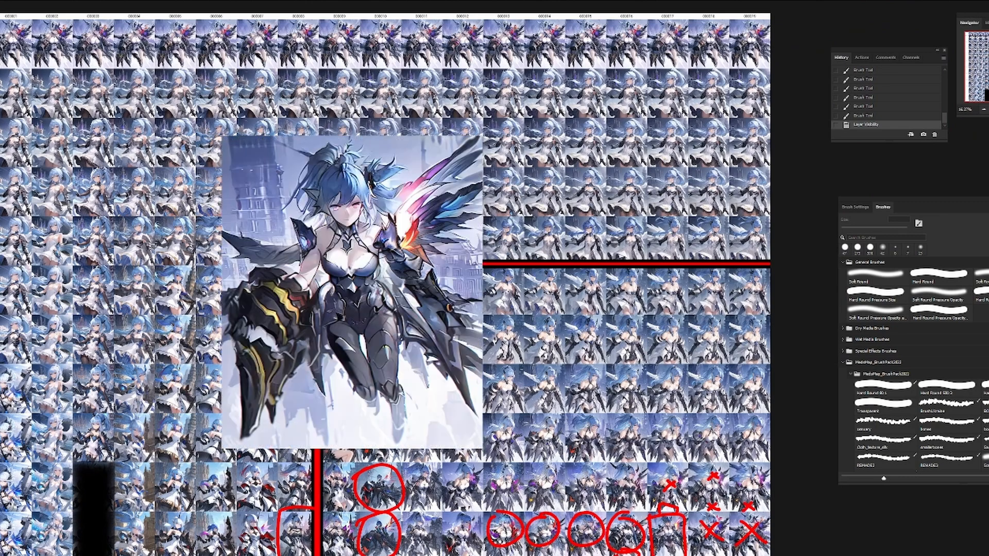
{"action": "left_click_drag", "start_coordinate": [404, 252], "coordinate": [575, 221]}
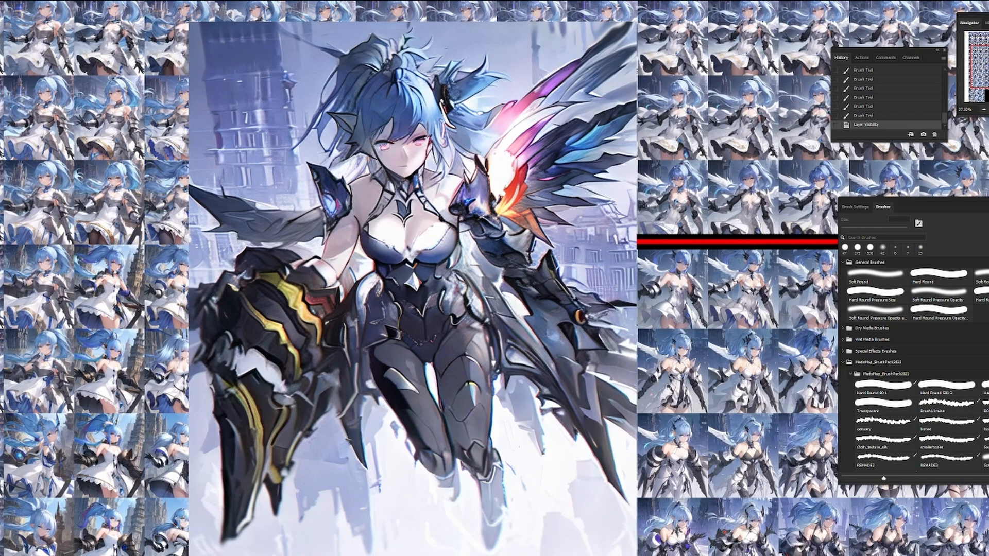
{"action": "left_click_drag", "start_coordinate": [388, 294], "coordinate": [370, 296]}
{"action": "left_click_drag", "start_coordinate": [382, 237], "coordinate": [412, 217]}
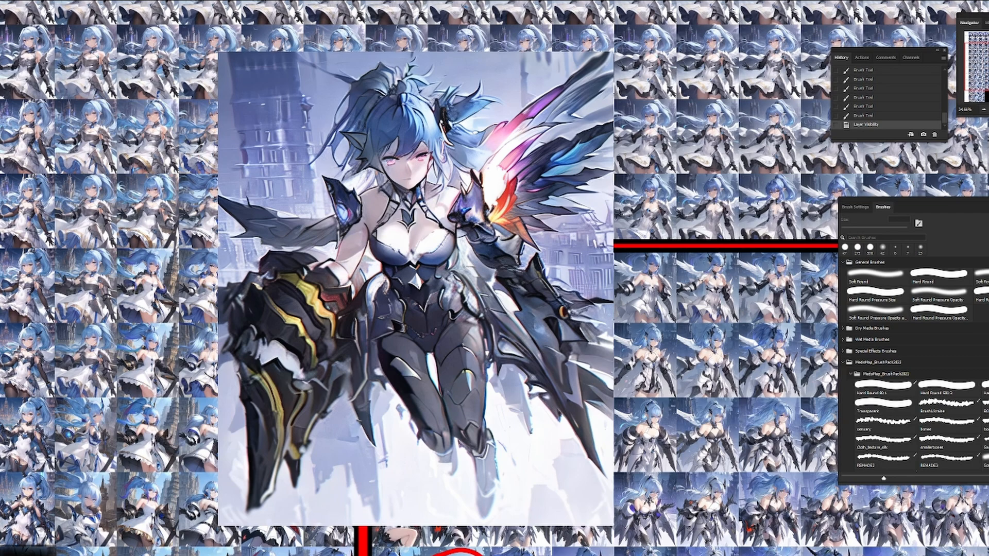
{"action": "mouse_move", "coordinate": [428, 180]}
{"action": "left_mouse_down"}
{"action": "mouse_move", "coordinate": [448, 180]}
{"action": "mouse_move", "coordinate": [431, 180]}
{"action": "left_mouse_up"}
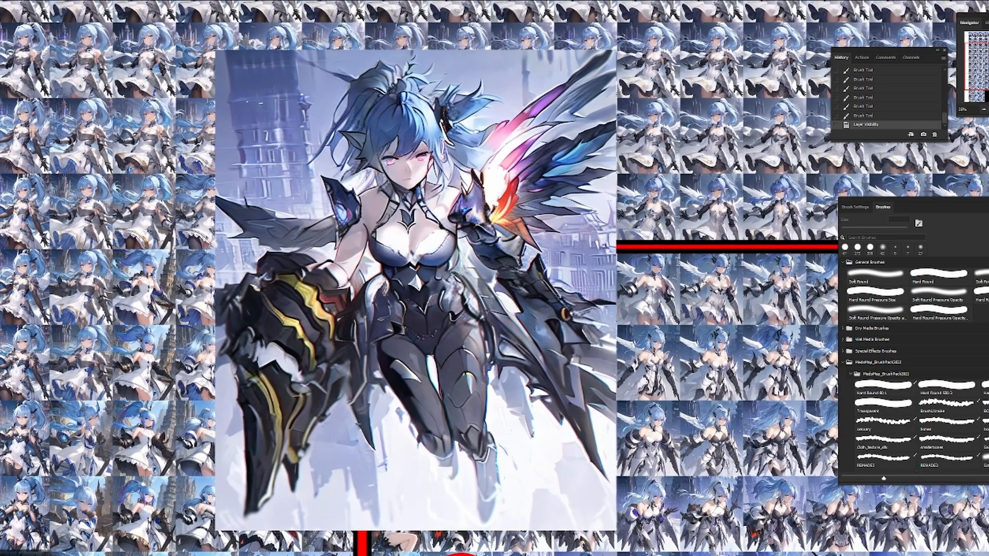
{"action": "key", "text": "b"}
{"action": "mouse_move", "coordinate": [375, 213]}
{"action": "left_mouse_down"}
{"action": "mouse_move", "coordinate": [459, 62]}
{"action": "mouse_move", "coordinate": [330, 250]}
{"action": "mouse_move", "coordinate": [486, 78]}
{"action": "mouse_move", "coordinate": [483, 144]}
{"action": "mouse_move", "coordinate": [491, 139]}
{"action": "left_mouse_up"}
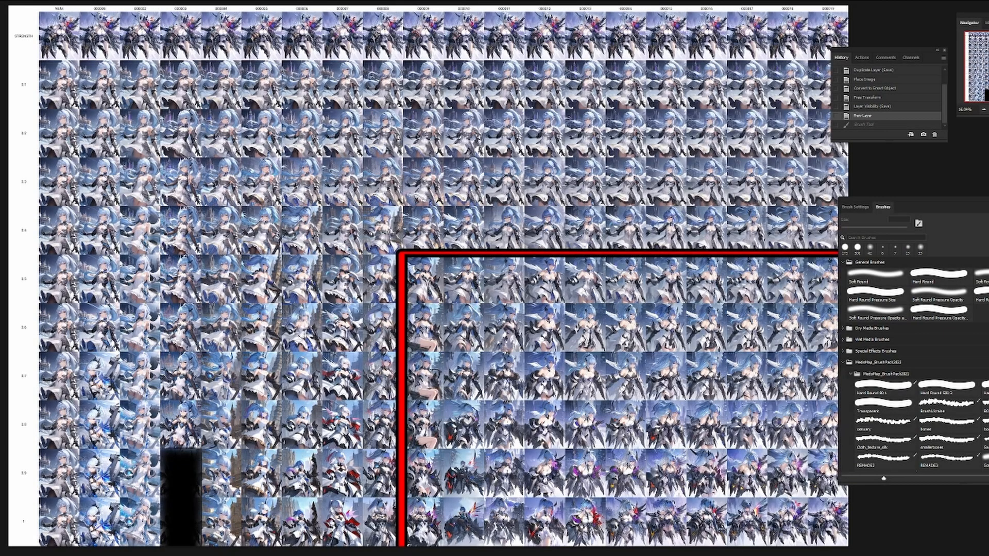
Step: Examine the lower rows of the blue-haired grid on both sides of the red boundary line
{"action": "scroll", "coordinate": [399, 389], "scroll_direction": "up", "scroll_amount": 3}
{"action": "left_click_drag", "start_coordinate": [399, 389], "coordinate": [484, 235]}
{"action": "scroll", "coordinate": [448, 335], "scroll_direction": "up", "scroll_amount": 2}
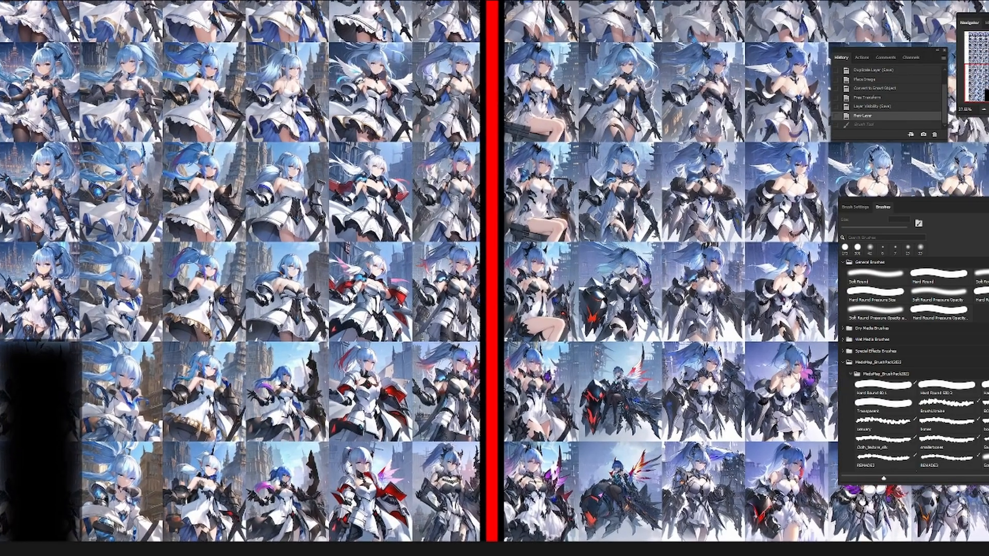
{"action": "left_click_drag", "start_coordinate": [464, 454], "coordinate": [462, 315]}
{"action": "scroll", "coordinate": [461, 392], "scroll_direction": "up", "scroll_amount": 3}
{"action": "scroll", "coordinate": [462, 392], "scroll_direction": "up", "scroll_amount": 3}
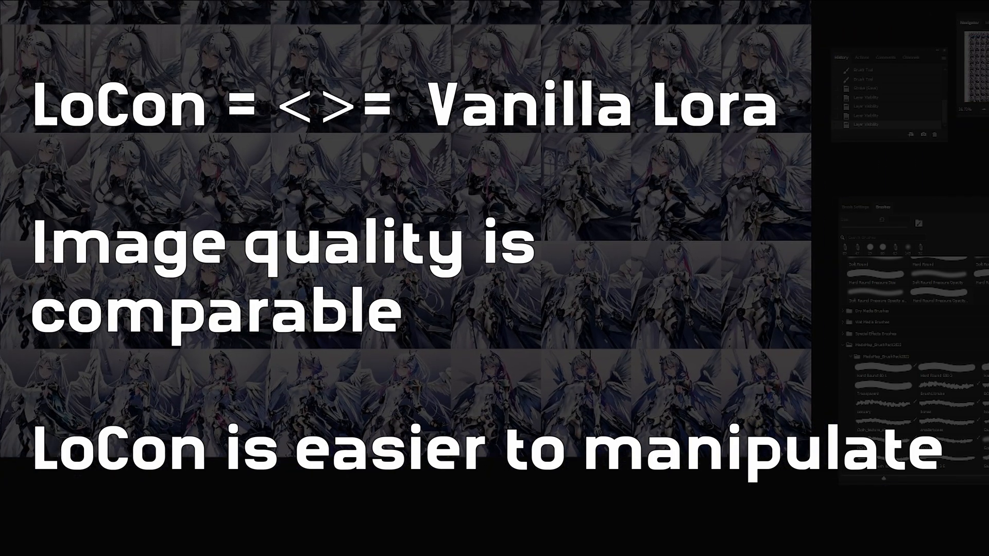
Step: In the white-haired result grid, circle in red the upper bodies in the bottom-row images of the last three columns
{"action": "scroll", "coordinate": [564, 344], "scroll_direction": "down", "scroll_amount": 3}
{"action": "scroll", "coordinate": [565, 343], "scroll_direction": "up", "scroll_amount": 10}
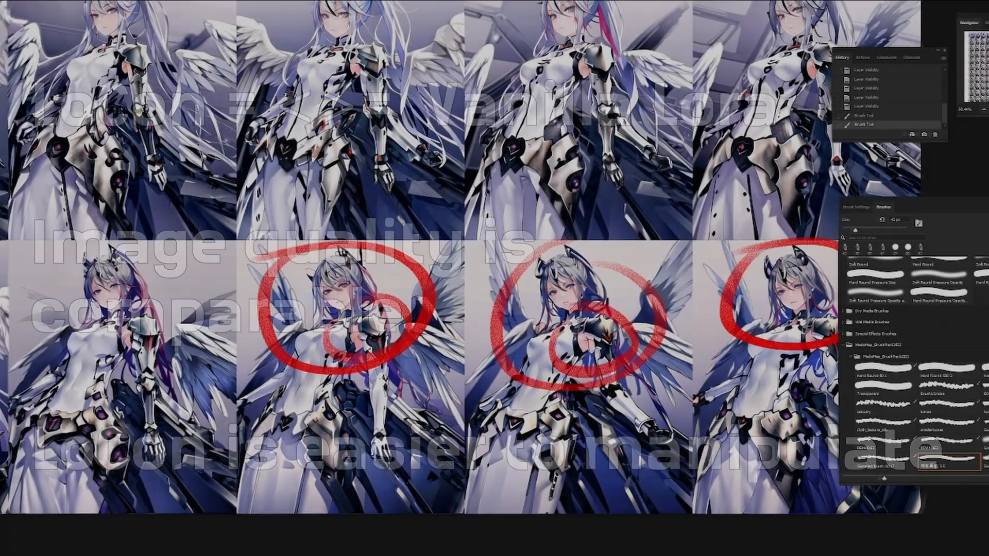
{"action": "scroll", "coordinate": [383, 247], "scroll_direction": "down", "scroll_amount": 4}
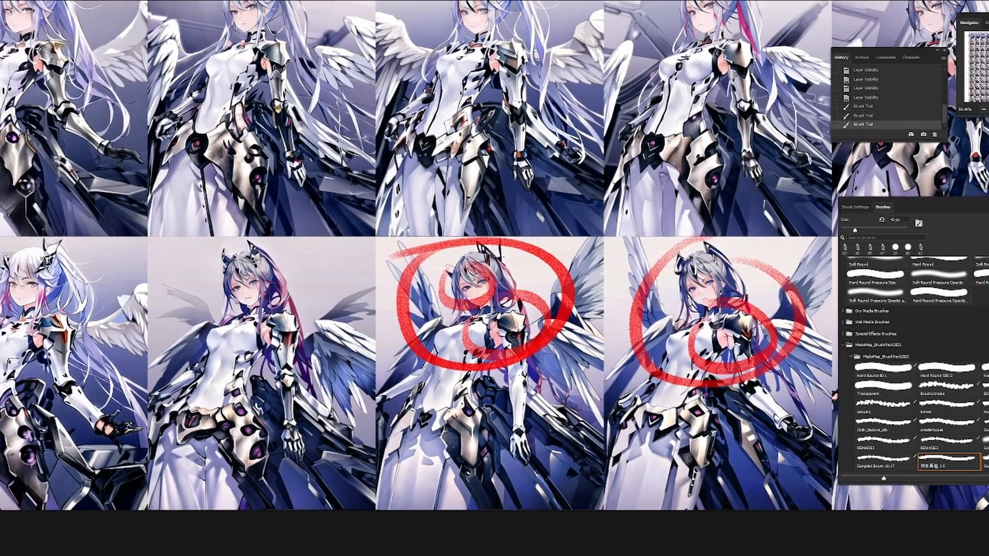
{"action": "left_click_drag", "start_coordinate": [383, 226], "coordinate": [379, 267]}
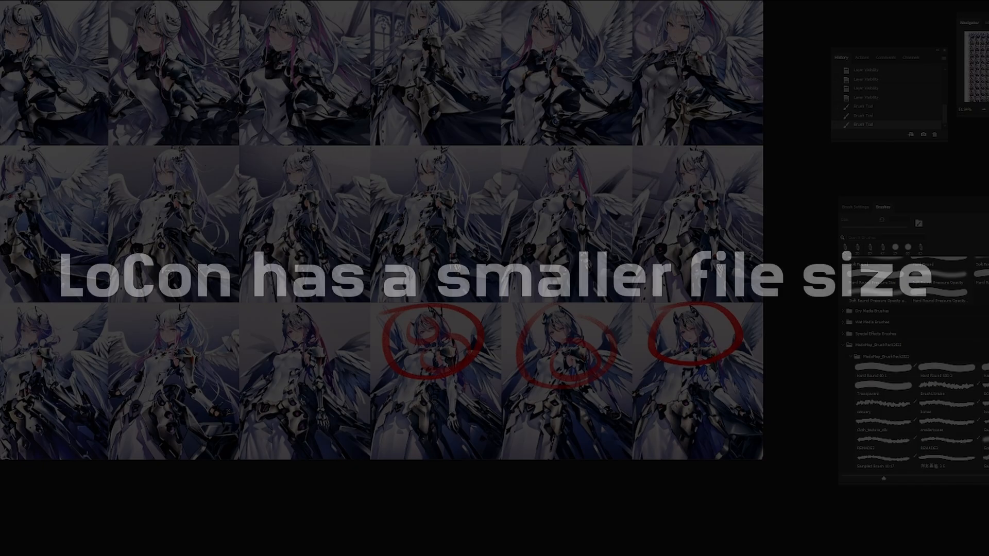
{"action": "left_click_drag", "start_coordinate": [338, 220], "coordinate": [402, 305]}
Step: Circle in red the lower-body armor areas of two adjacent bottom-row images, plus the wing on one of them
{"action": "scroll", "coordinate": [381, 290], "scroll_direction": "down", "scroll_amount": 3}
{"action": "scroll", "coordinate": [103, 459], "scroll_direction": "up", "scroll_amount": 5}
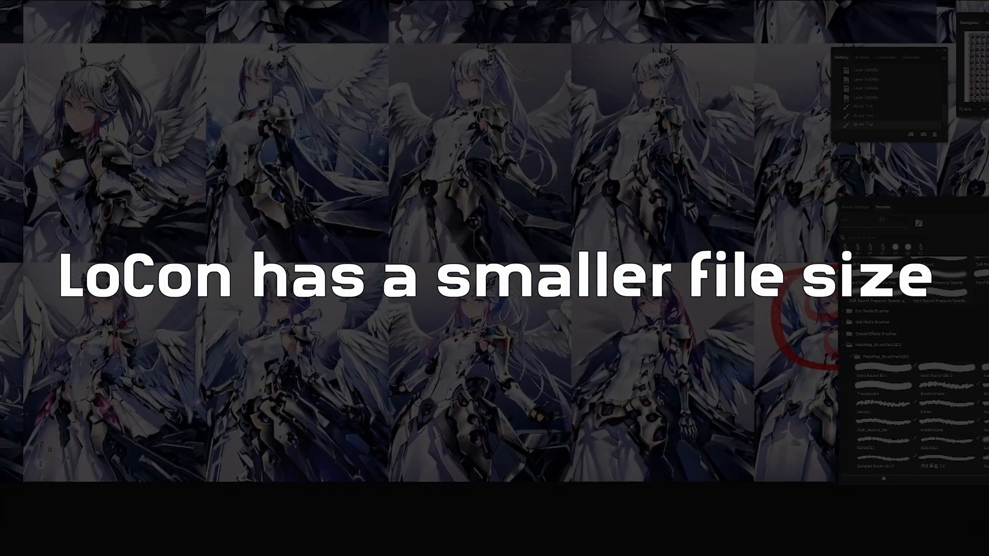
{"action": "scroll", "coordinate": [226, 393], "scroll_direction": "down", "scroll_amount": 4}
{"action": "scroll", "coordinate": [175, 435], "scroll_direction": "up", "scroll_amount": 6}
{"action": "scroll", "coordinate": [334, 423], "scroll_direction": "down", "scroll_amount": 2}
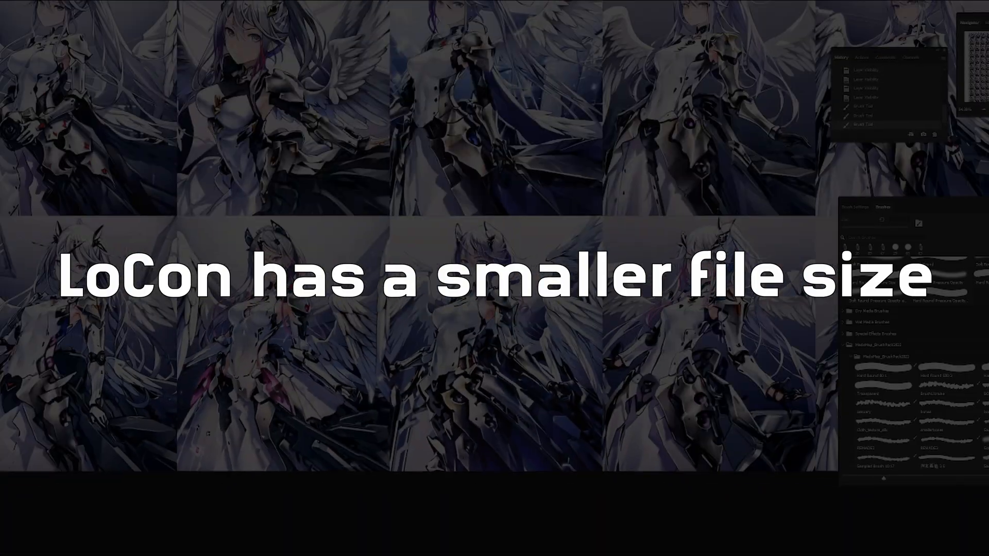
{"action": "scroll", "coordinate": [268, 424], "scroll_direction": "up", "scroll_amount": 3}
{"action": "left_click_drag", "start_coordinate": [252, 389], "coordinate": [247, 396]}
{"action": "left_click_drag", "start_coordinate": [278, 329], "coordinate": [385, 354]}
{"action": "left_click_drag", "start_coordinate": [430, 291], "coordinate": [437, 288]}
{"action": "left_click_drag", "start_coordinate": [309, 360], "coordinate": [446, 366]}
{"action": "left_click_drag", "start_coordinate": [221, 373], "coordinate": [211, 412]}
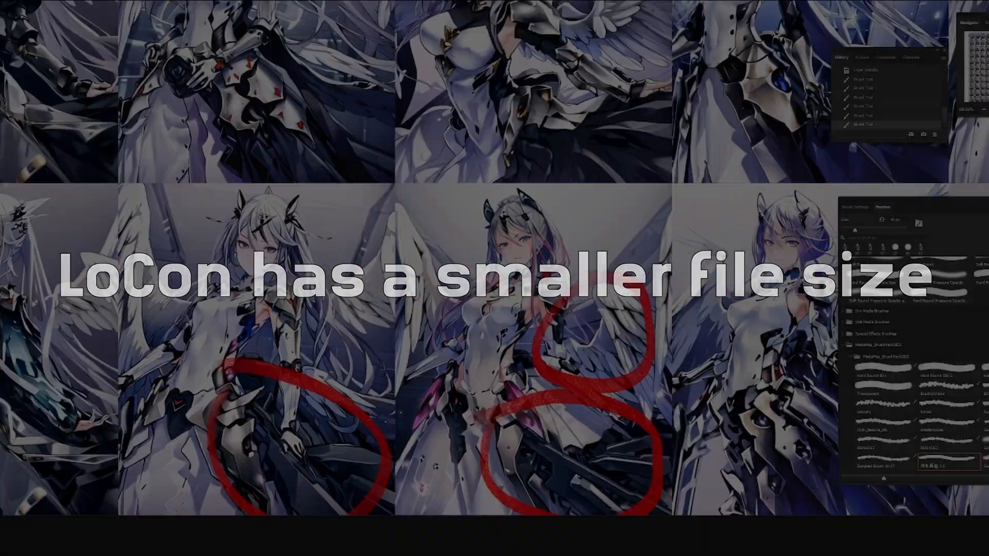
Step: Examine the annotated blue-haired result grid from its bottom-row images out to the red boundary lines
{"action": "scroll", "coordinate": [412, 412], "scroll_direction": "down", "scroll_amount": 8}
{"action": "left_click_drag", "start_coordinate": [515, 309], "coordinate": [335, 295]}
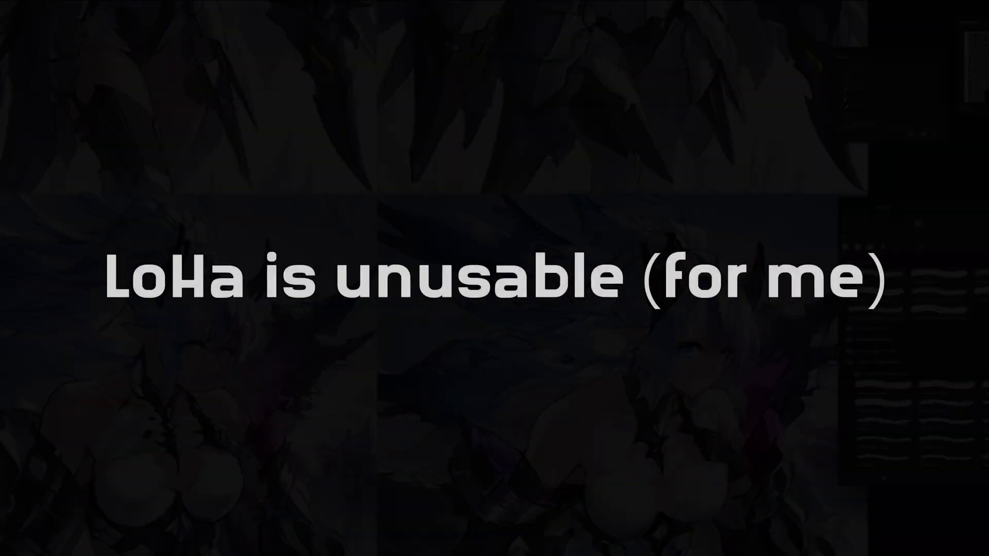
{"action": "scroll", "coordinate": [620, 357], "scroll_direction": "down", "scroll_amount": 2}
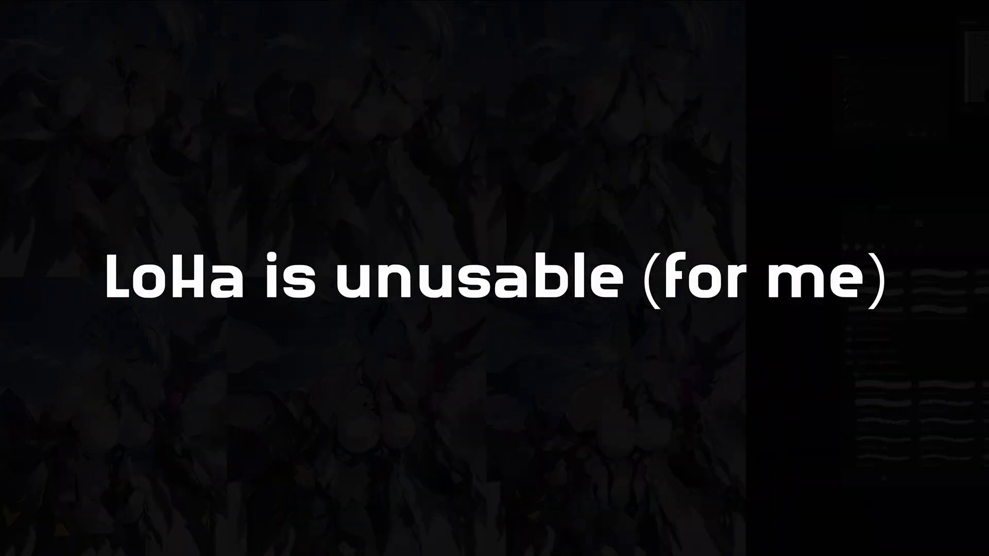
{"action": "left_click_drag", "start_coordinate": [620, 358], "coordinate": [625, 278]}
{"action": "scroll", "coordinate": [582, 284], "scroll_direction": "down", "scroll_amount": 1}
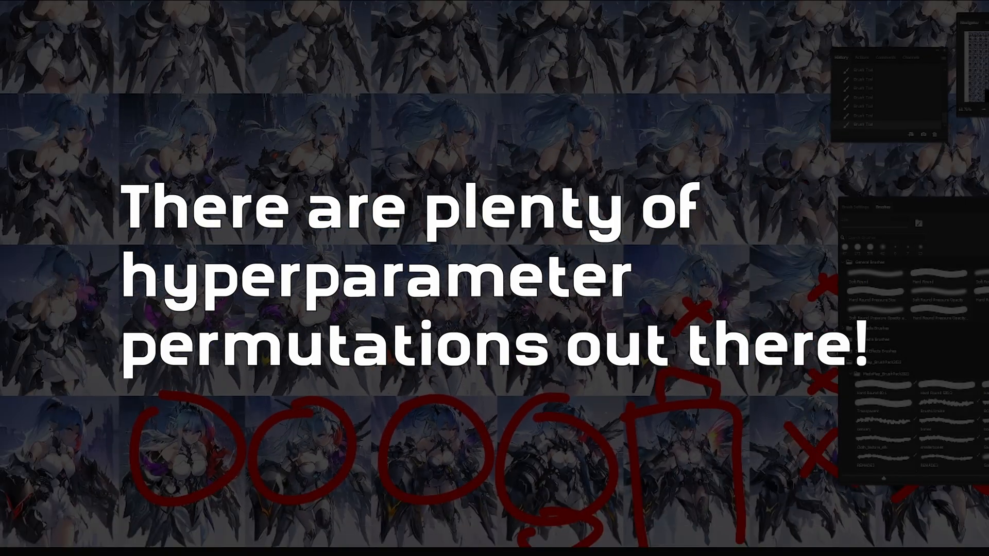
{"action": "scroll", "coordinate": [501, 314], "scroll_direction": "down", "scroll_amount": 3}
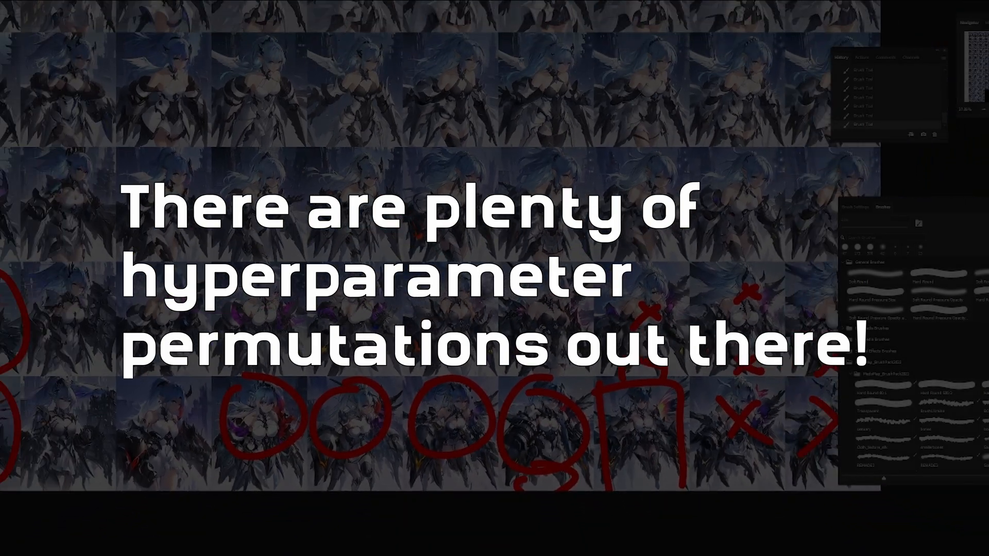
{"action": "left_click_drag", "start_coordinate": [492, 182], "coordinate": [616, 397]}
{"action": "scroll", "coordinate": [533, 314], "scroll_direction": "down", "scroll_amount": 4}
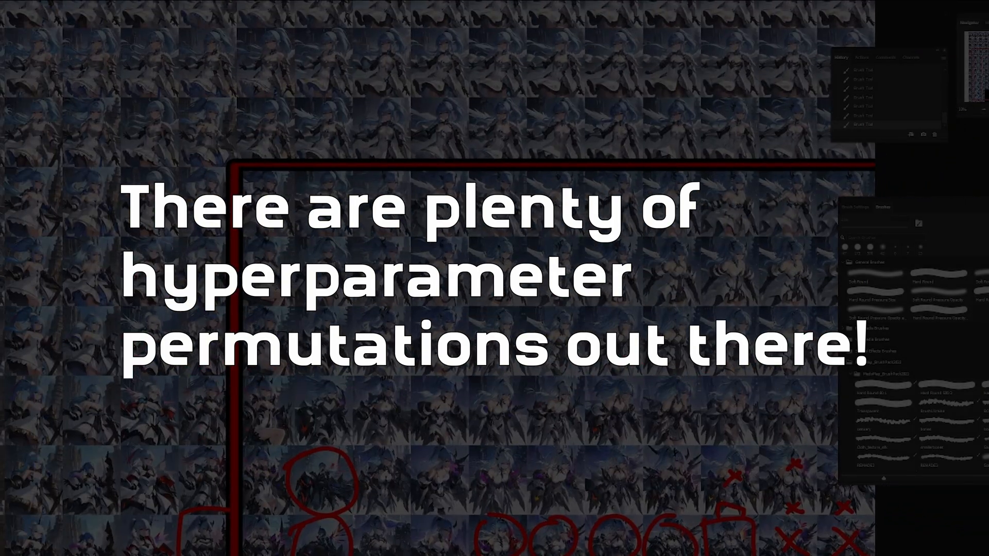
{"action": "scroll", "coordinate": [592, 264], "scroll_direction": "down", "scroll_amount": 3}
{"action": "left_click_drag", "start_coordinate": [576, 267], "coordinate": [556, 333]}
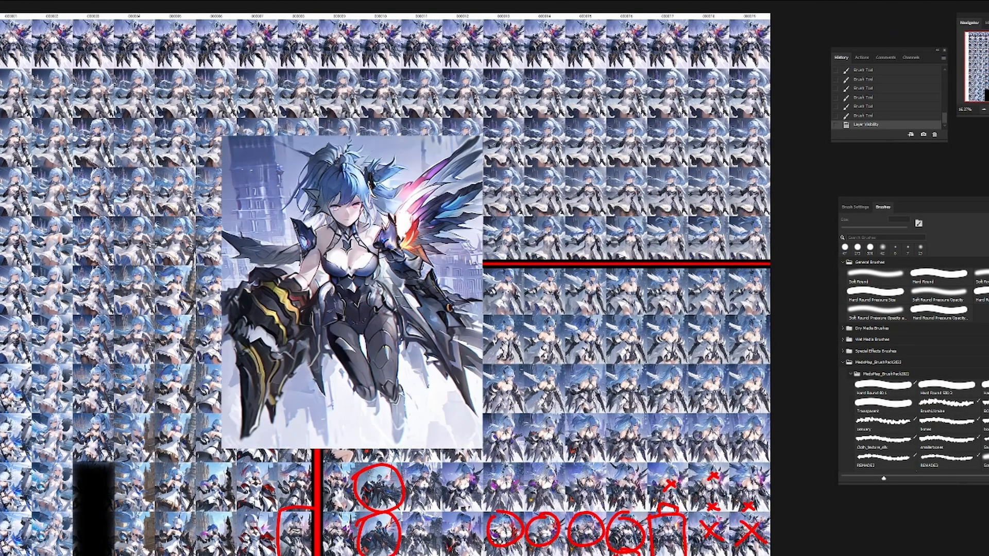
Step: Inspect the large character image over the grid at different magnifications
{"action": "scroll", "coordinate": [405, 257], "scroll_direction": "up", "scroll_amount": 5}
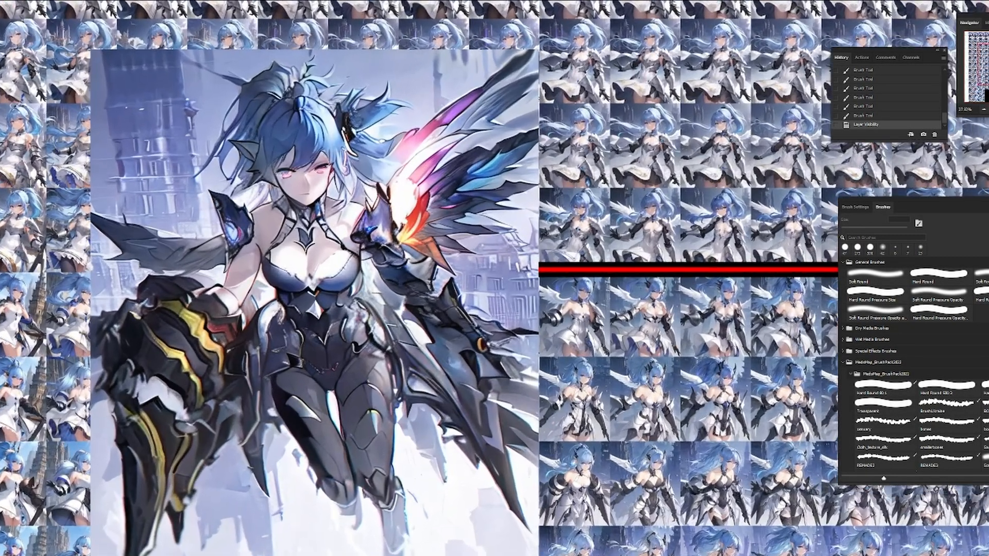
{"action": "left_click_drag", "start_coordinate": [404, 258], "coordinate": [503, 229]}
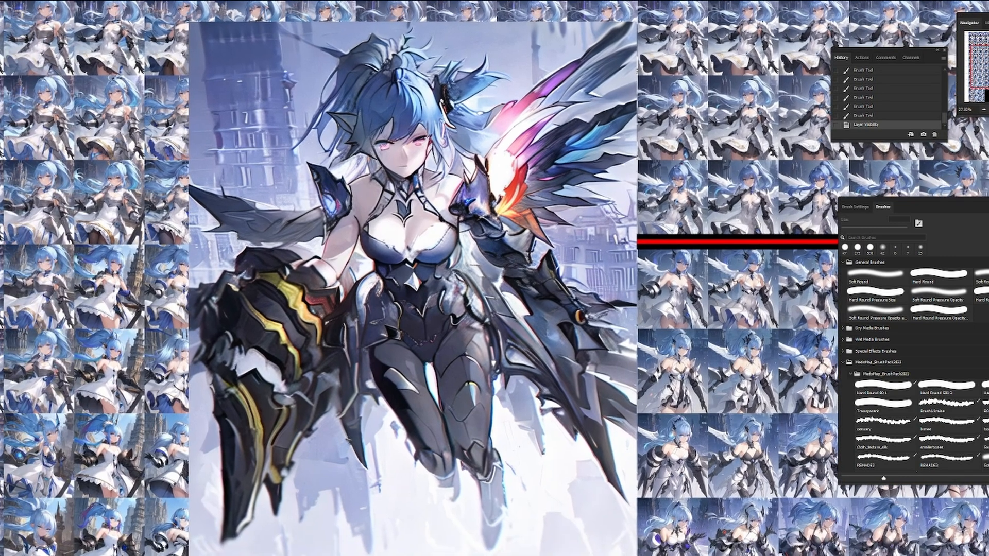
{"action": "scroll", "coordinate": [412, 278], "scroll_direction": "down", "scroll_amount": 4}
{"action": "scroll", "coordinate": [412, 278], "scroll_direction": "up", "scroll_amount": 4}
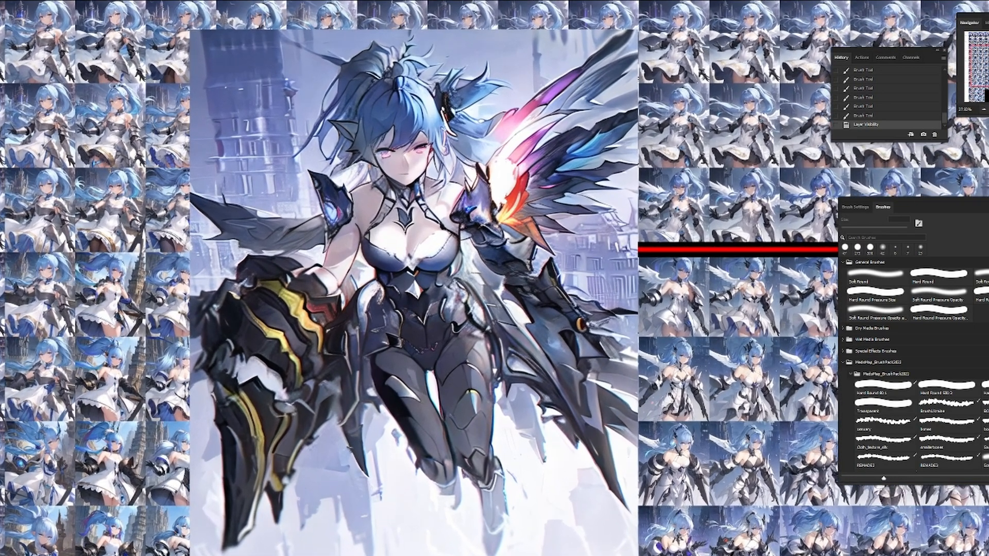
{"action": "scroll", "coordinate": [412, 278], "scroll_direction": "down", "scroll_amount": 4}
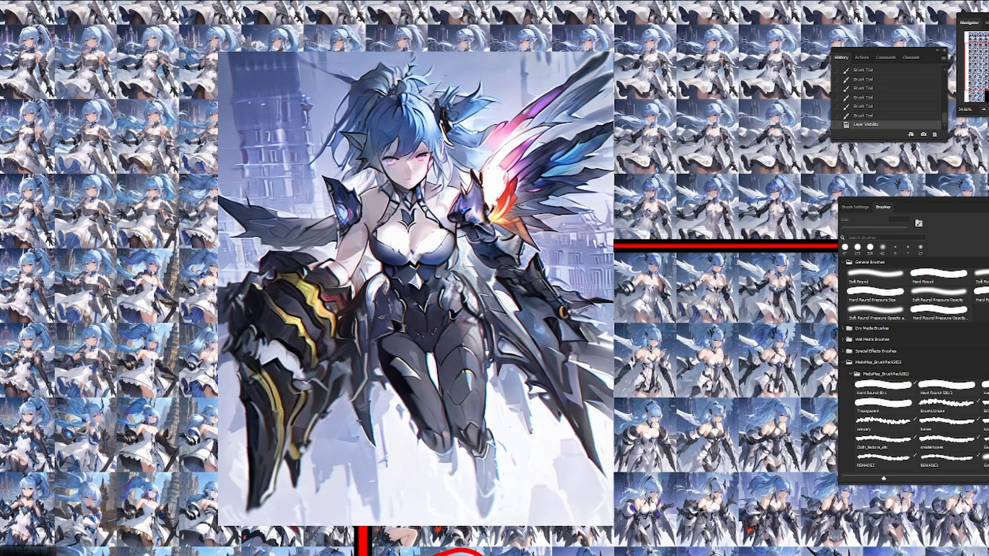
{"action": "scroll", "coordinate": [433, 161], "scroll_direction": "up", "scroll_amount": 2}
{"action": "scroll", "coordinate": [434, 160], "scroll_direction": "down", "scroll_amount": 2}
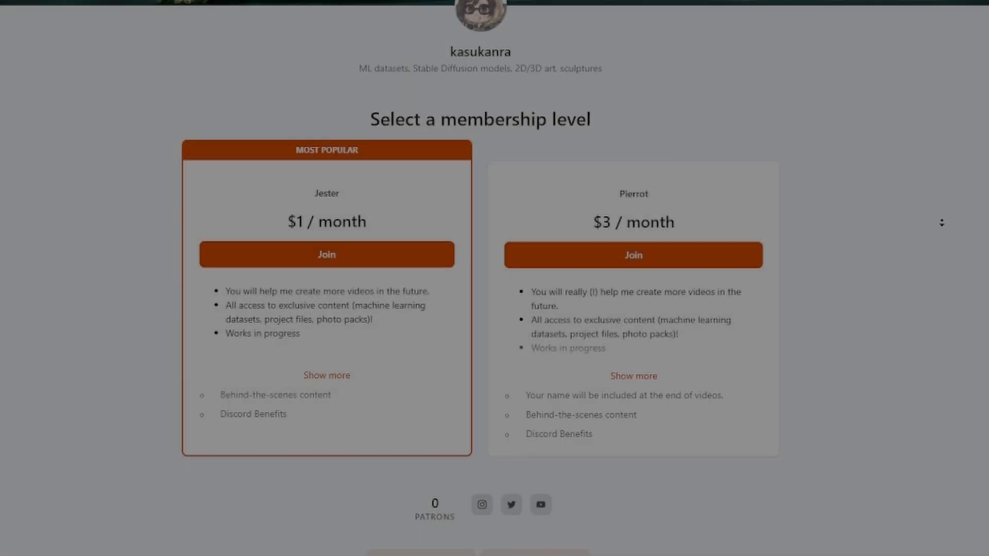
Step: Read through the Patreon page from the membership levels down to the recent locked posts
{"action": "scroll", "coordinate": [940, 230], "scroll_direction": "down", "scroll_amount": 8}
{"action": "scroll", "coordinate": [940, 230], "scroll_direction": "down", "scroll_amount": 15}
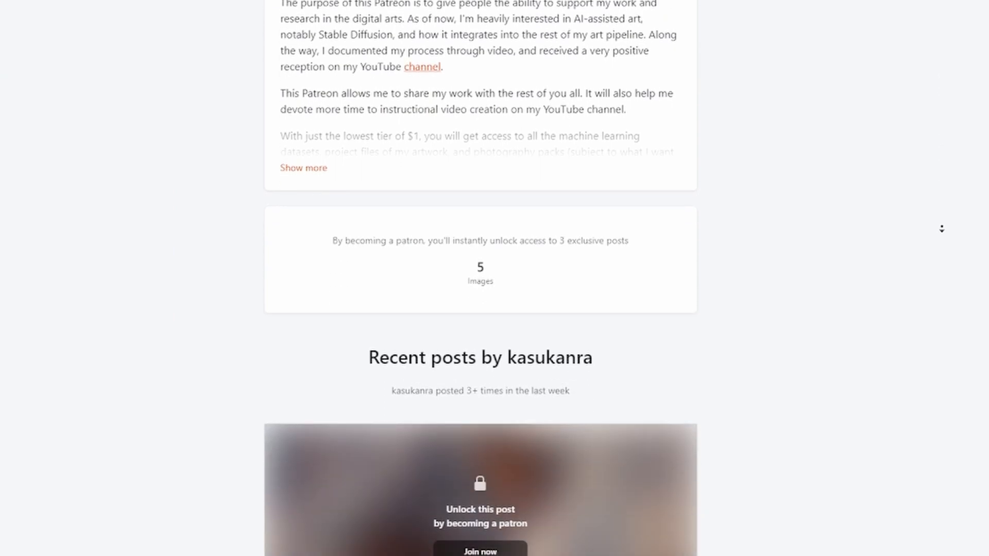
{"action": "scroll", "coordinate": [942, 228], "scroll_direction": "down", "scroll_amount": 5}
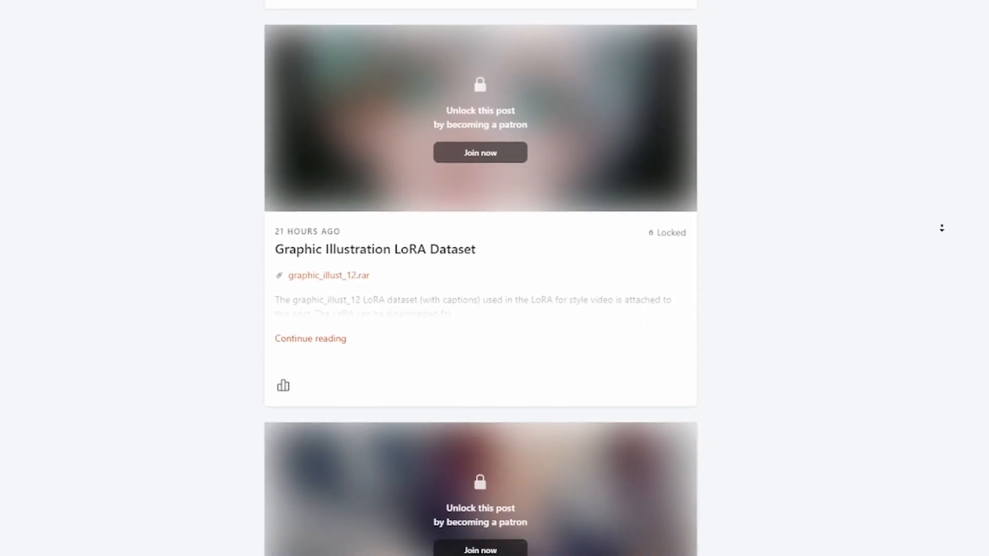